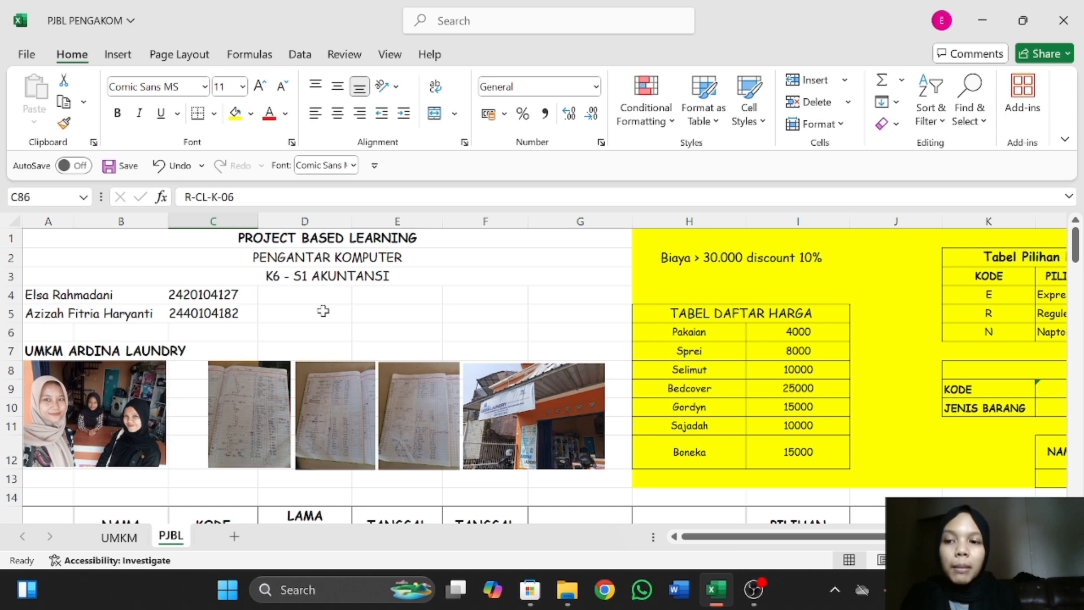
Review the PJBL sheet's project header, the Ardina Laundry photos and the price list table.
ctrl+scroll(328, 316, up, 3)
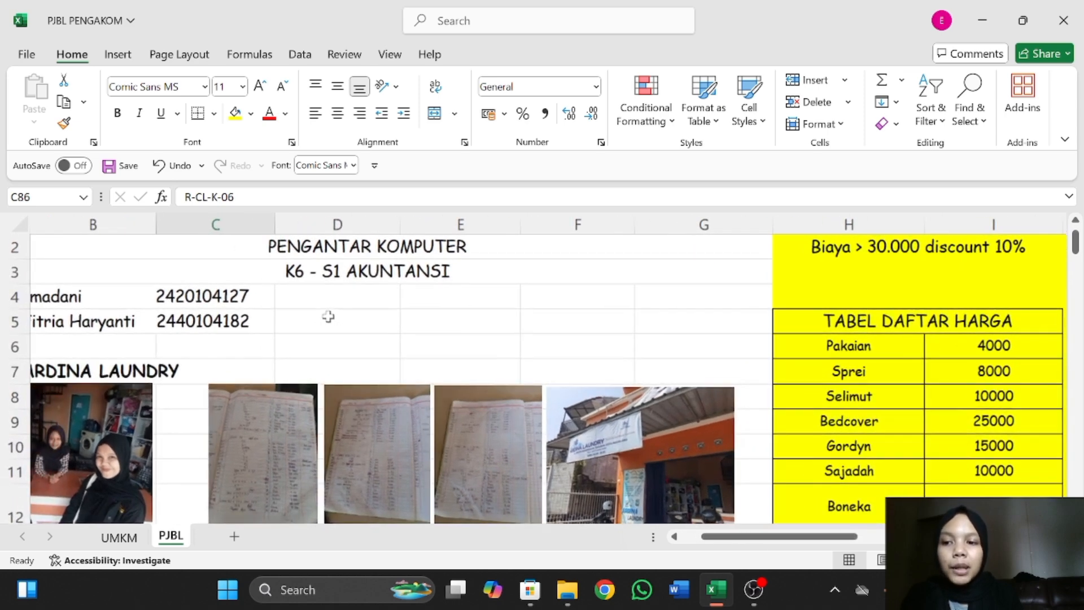
scroll(243, 407, right, 1)
scroll(228, 421, down, 3)
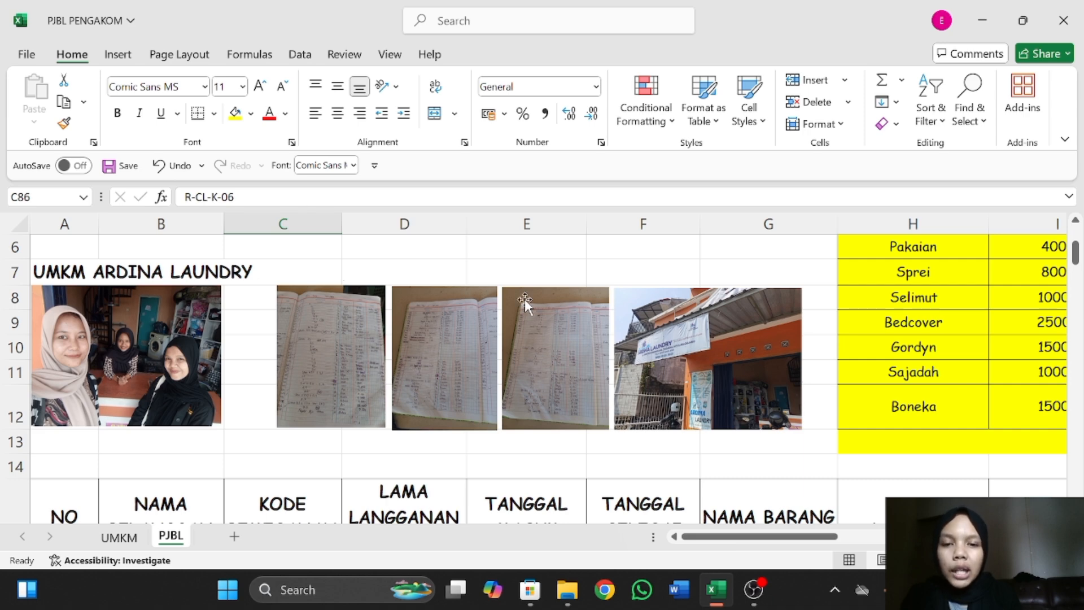
scroll(525, 300, right, 2)
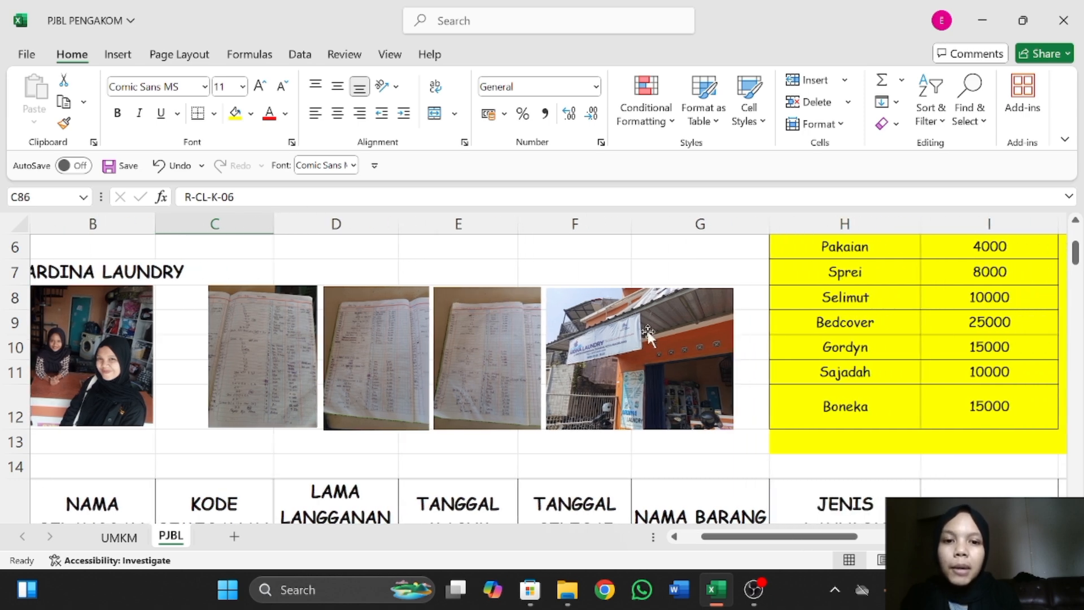
click(646, 328)
scroll(646, 328, up, 2)
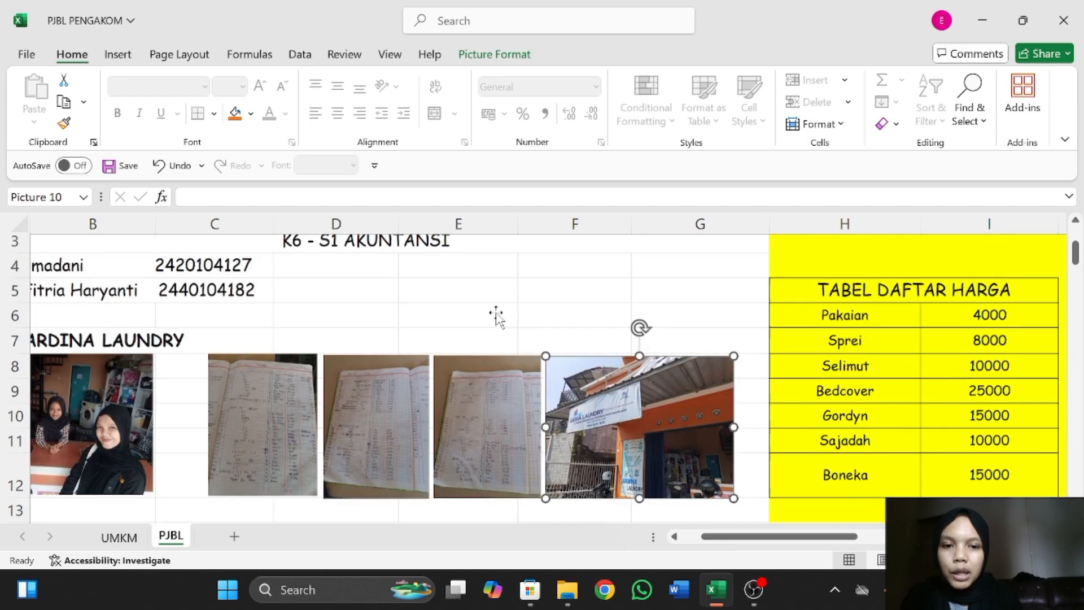
scroll(142, 401, left, 2)
scroll(142, 401, down, 1)
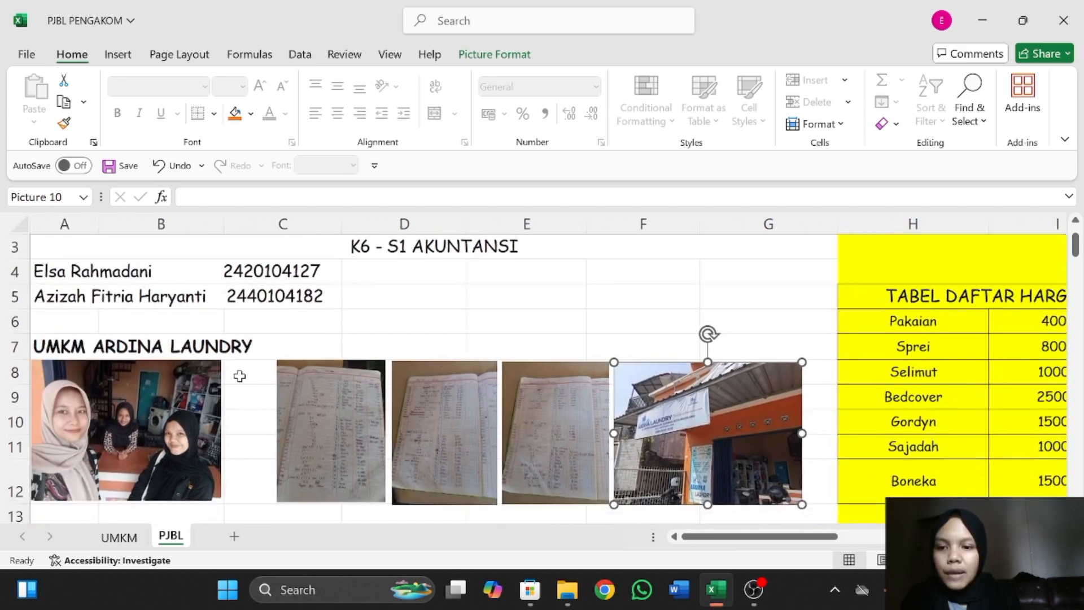
Open the UMKM sheet and review the financial report's column headings and the SALDO entries in F6 and F7.
click(120, 537)
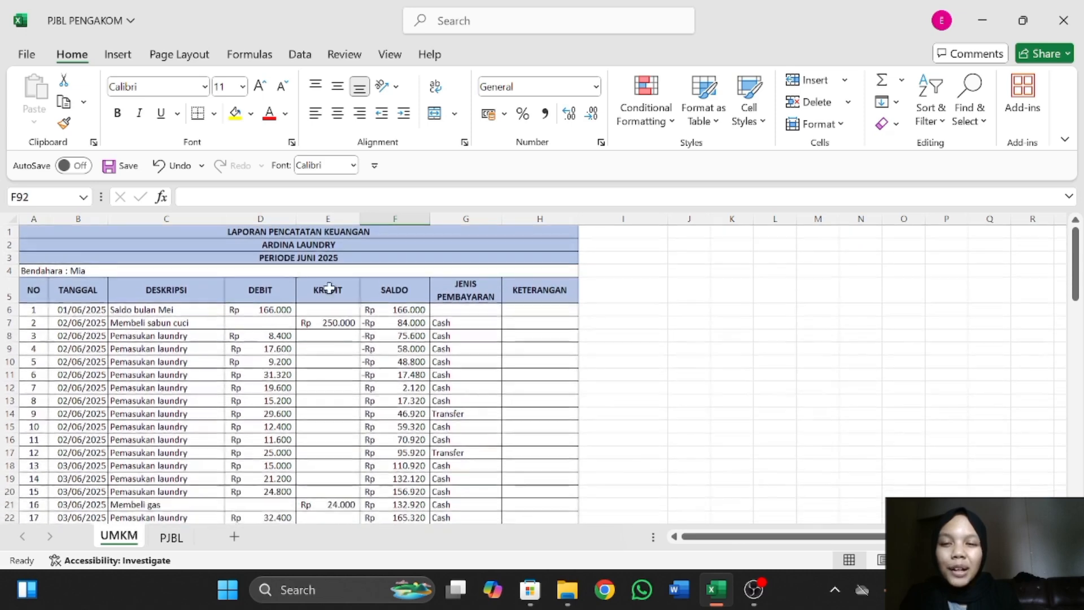
click(42, 294)
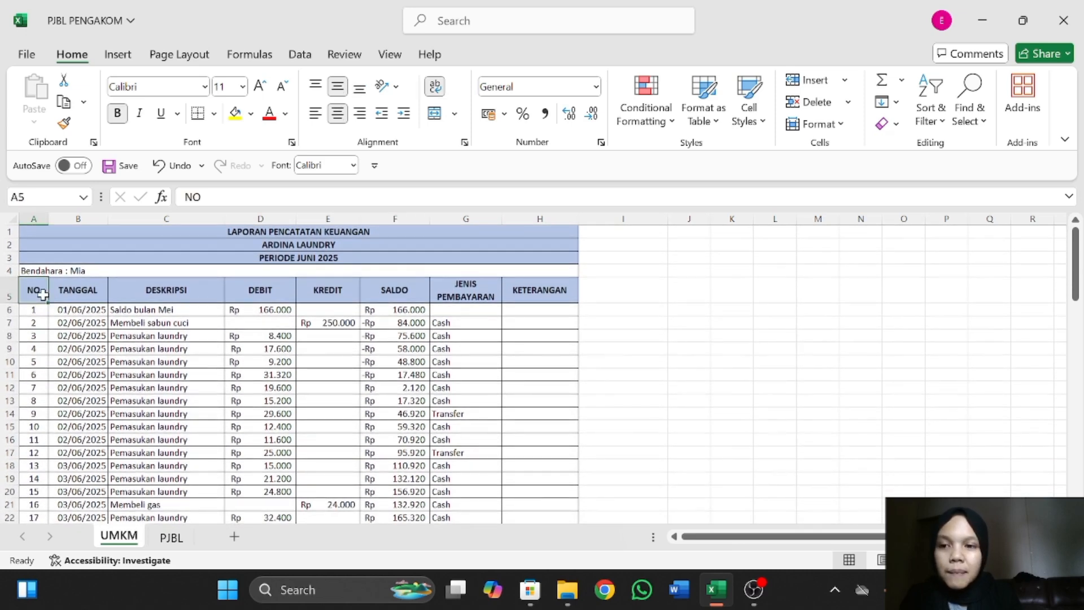
key(Right)
key(Right)
key(Right)
key(Right)
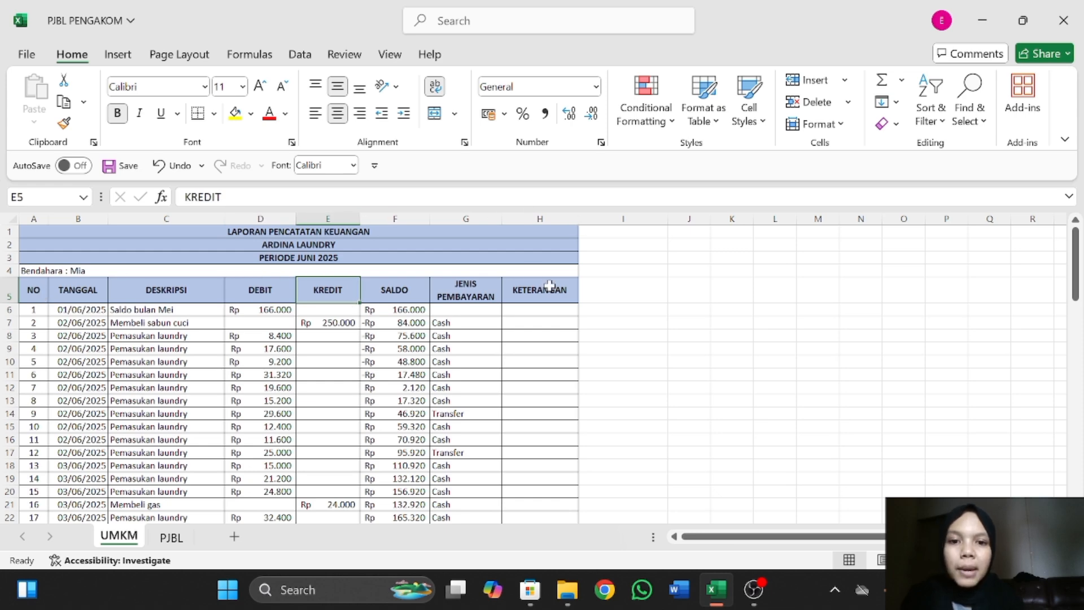
scroll(222, 390, down, 1)
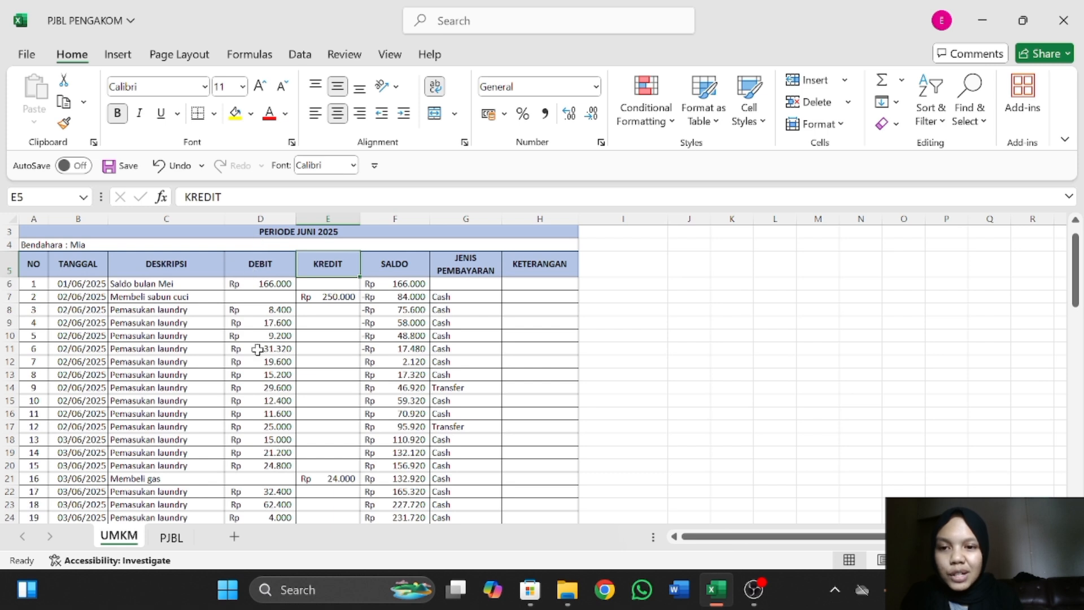
click(412, 287)
click(411, 298)
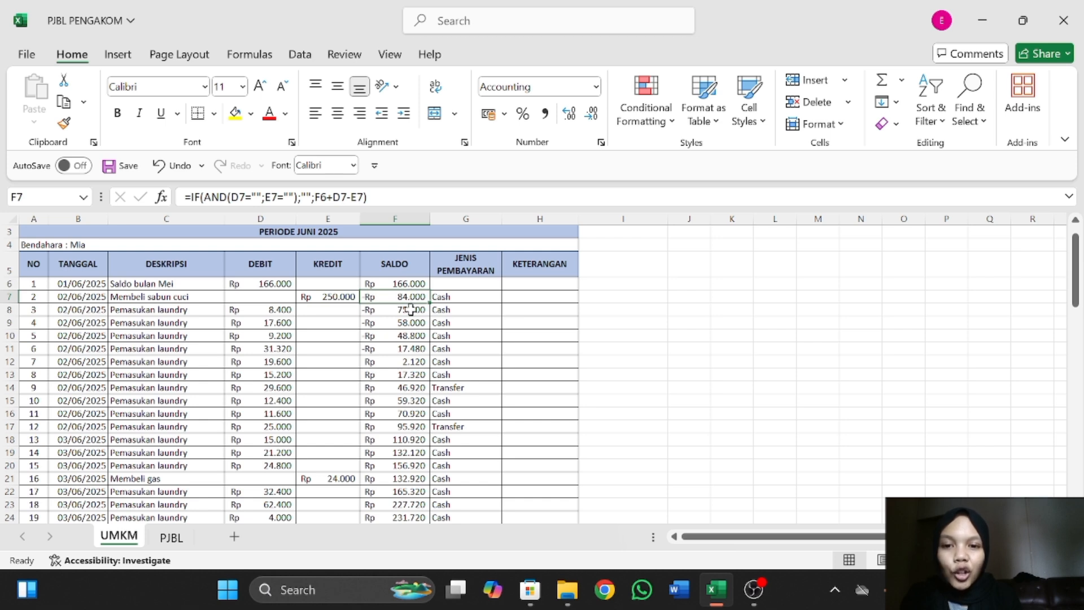
Clear the running-balance formulas from cells F8 and F9 in the SALDO column.
click(410, 310)
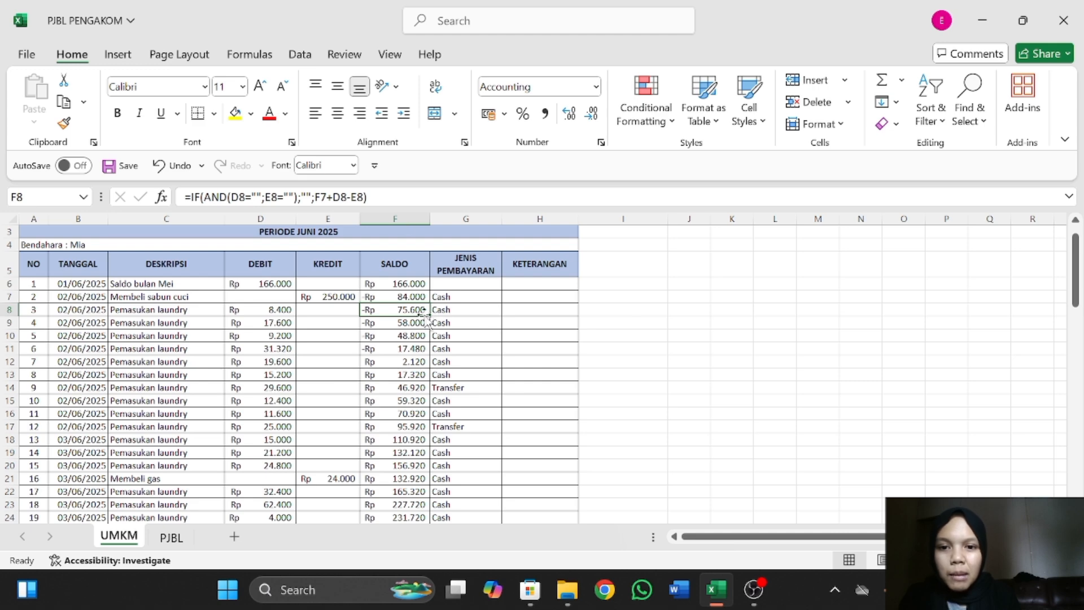
key(BackSpace)
key(Return)
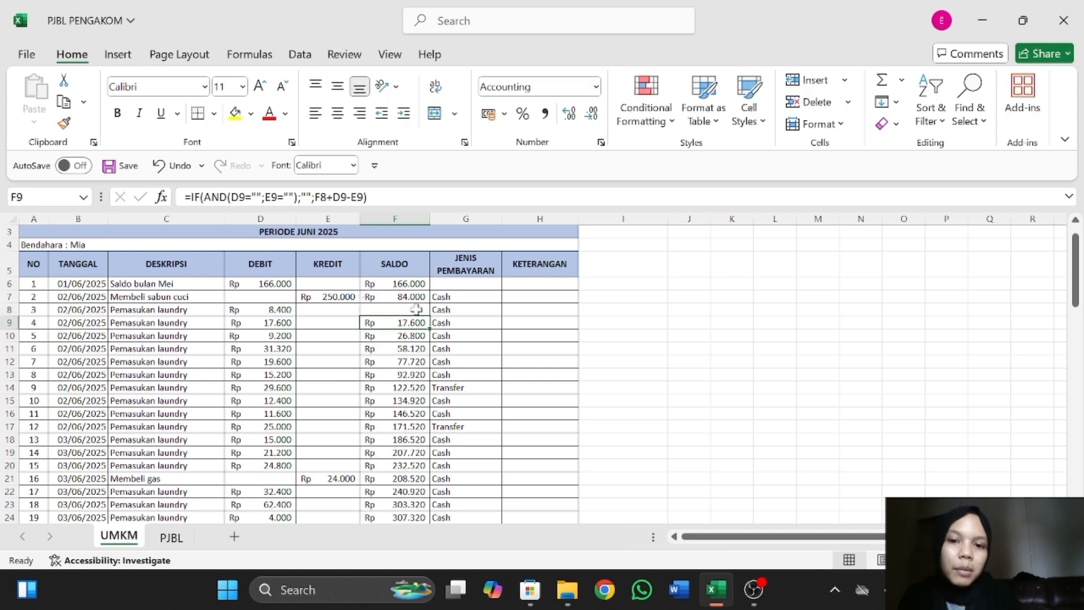
key(BackSpace)
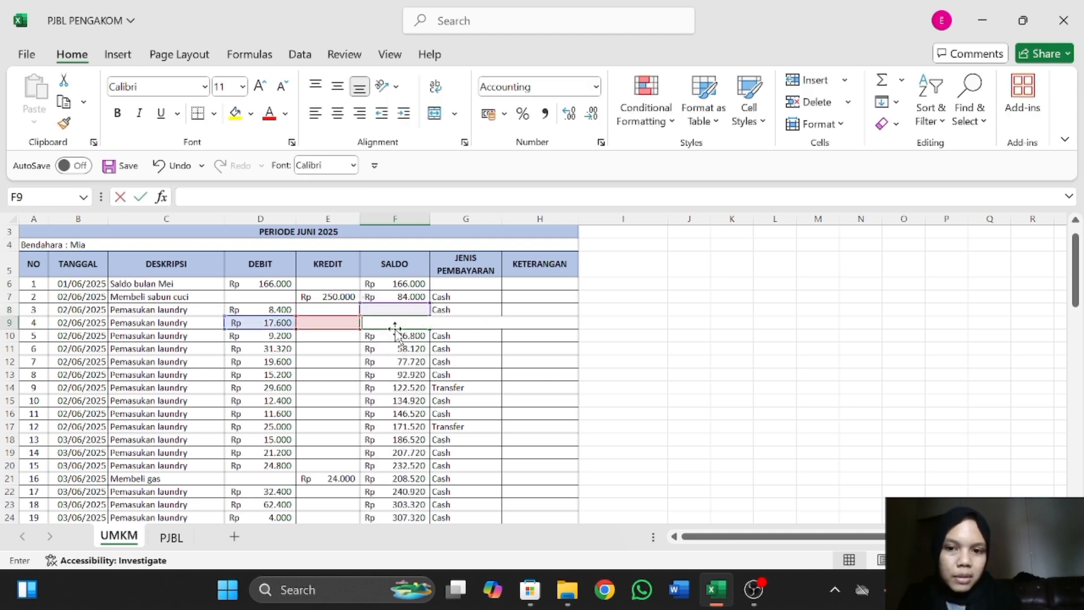
key(Return)
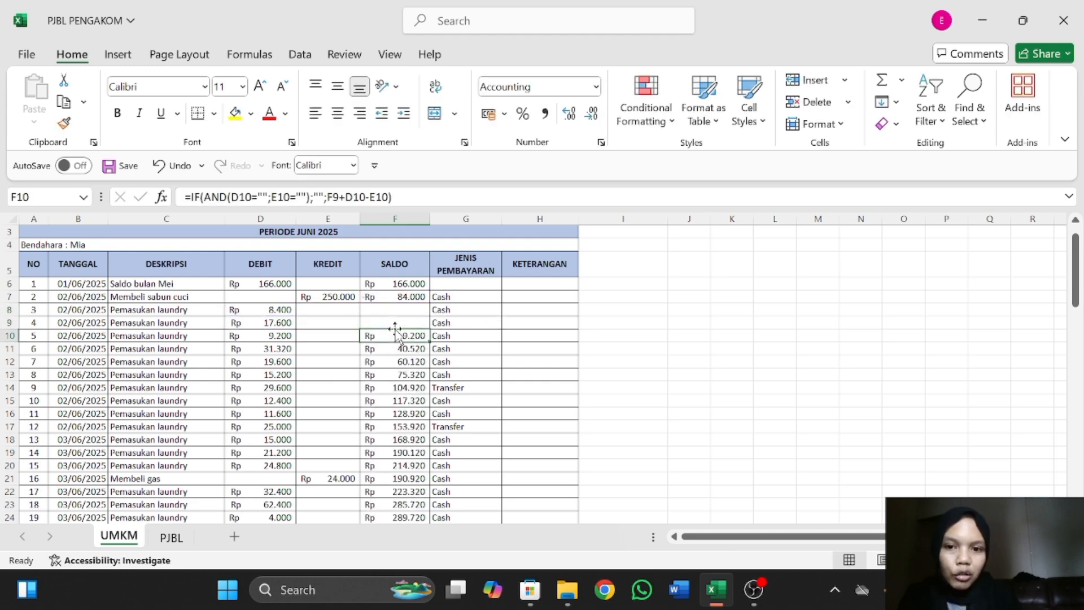
Fill the running-balance formula from F7 down the SALDO column and check the copied formula in F8.
click(413, 300)
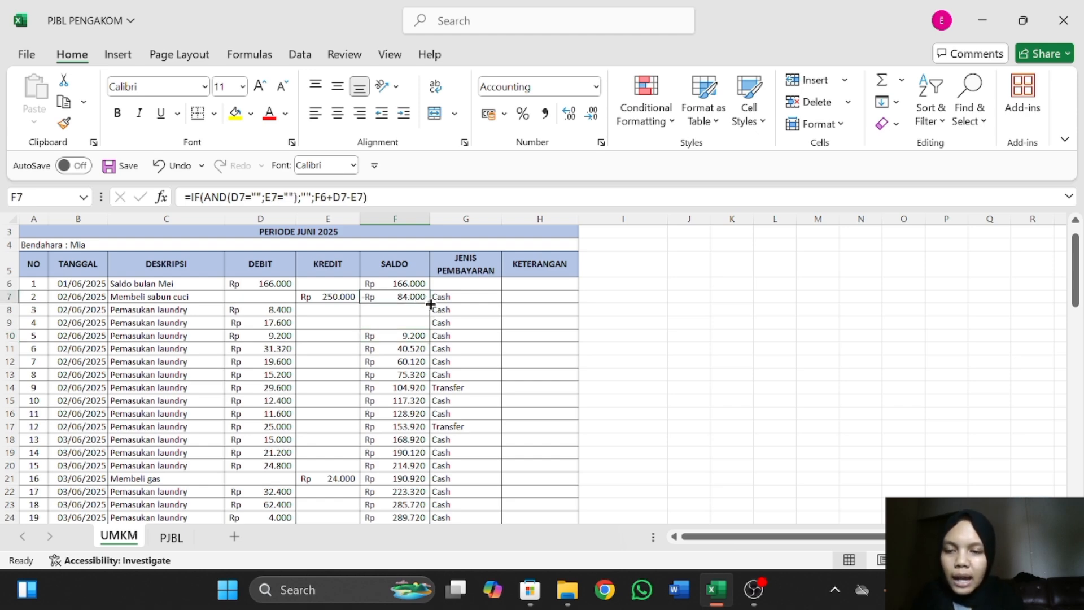
drag(430, 304, 413, 505)
scroll(409, 333, up, 13)
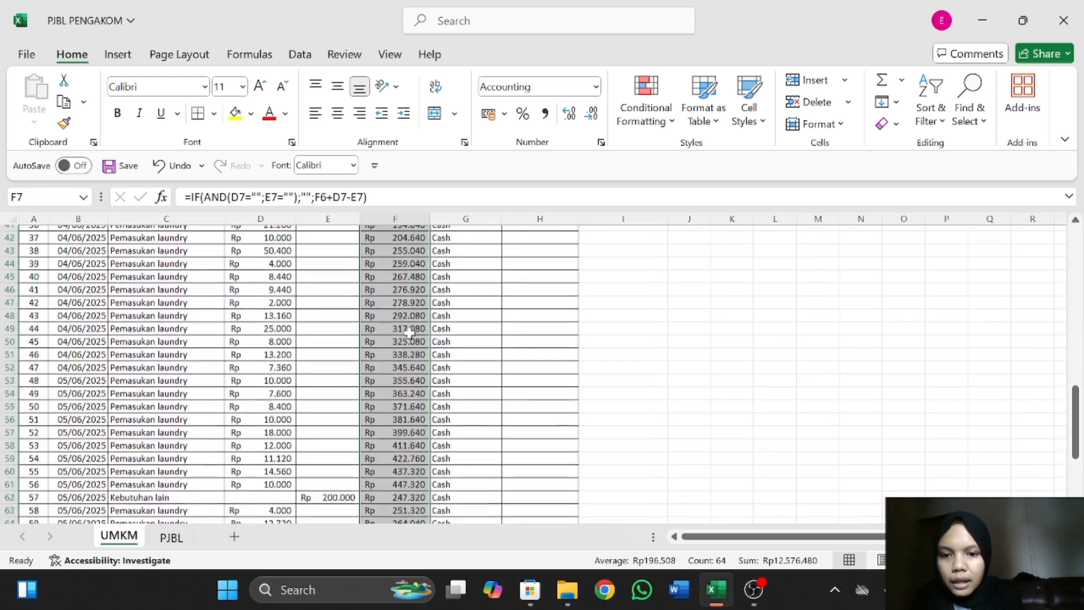
scroll(409, 333, up, 4)
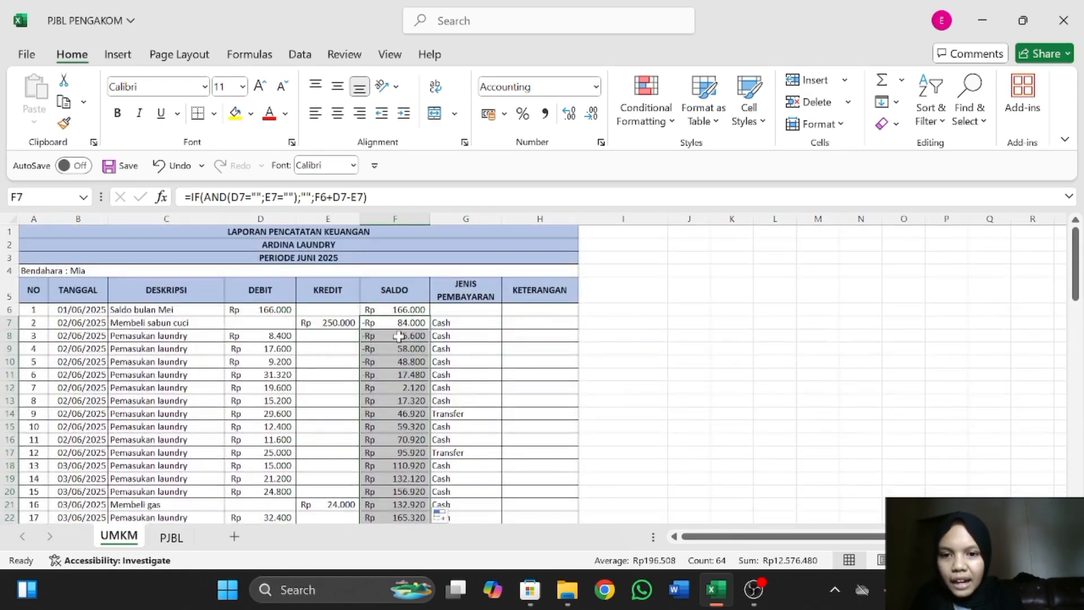
click(399, 336)
Examine the TOTAL PENDAPATAN, TOTAL PENGELUARAN and SALDO rows at the end of the report, including the SUM formulas in D85 and E86.
scroll(400, 335, down, 4)
scroll(399, 336, down, 19)
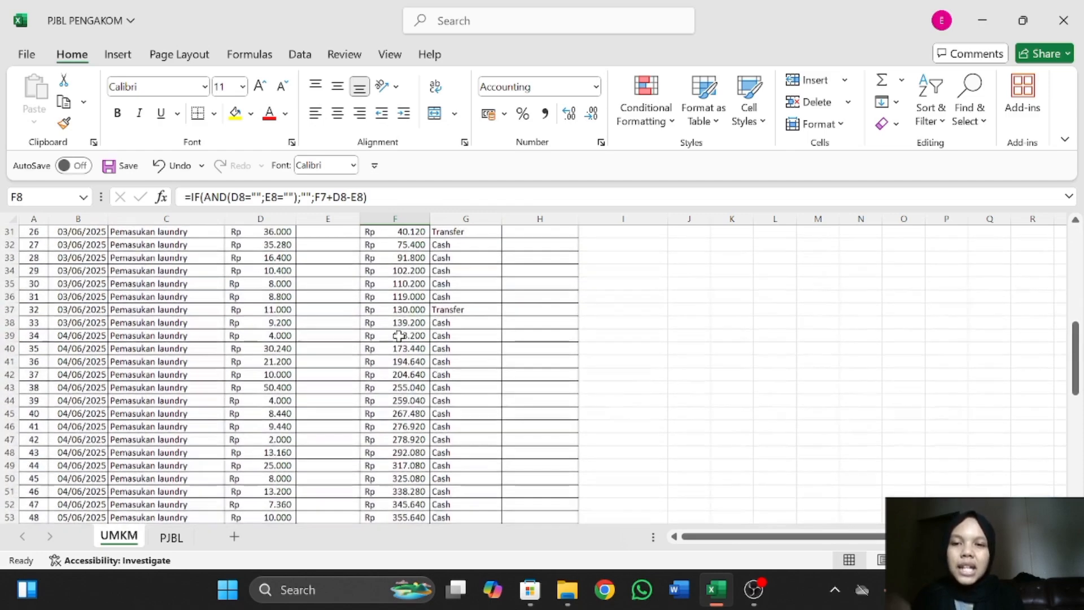
scroll(399, 335, down, 2)
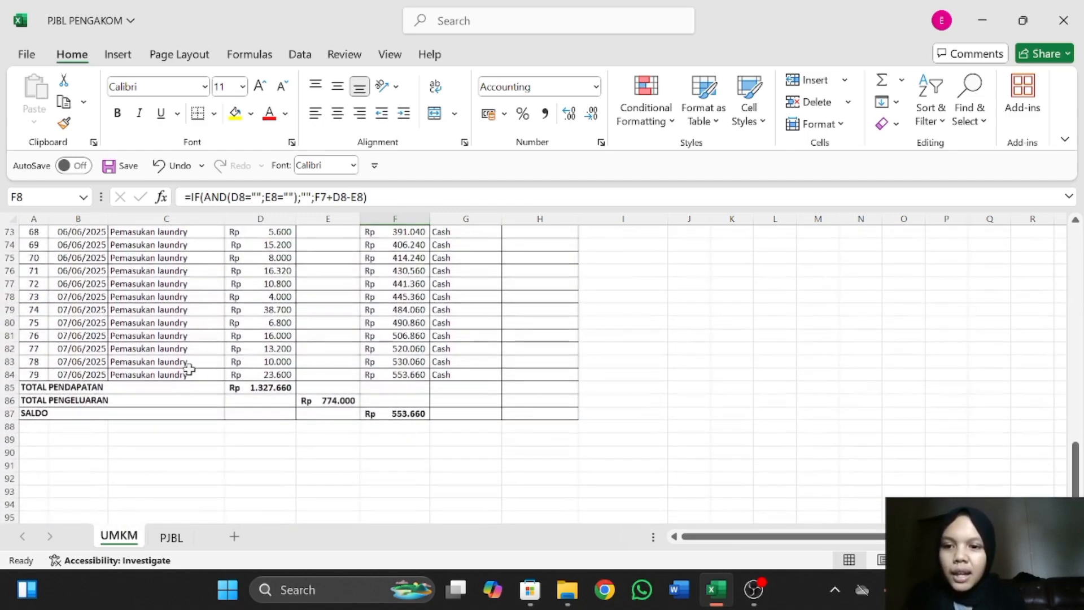
click(168, 386)
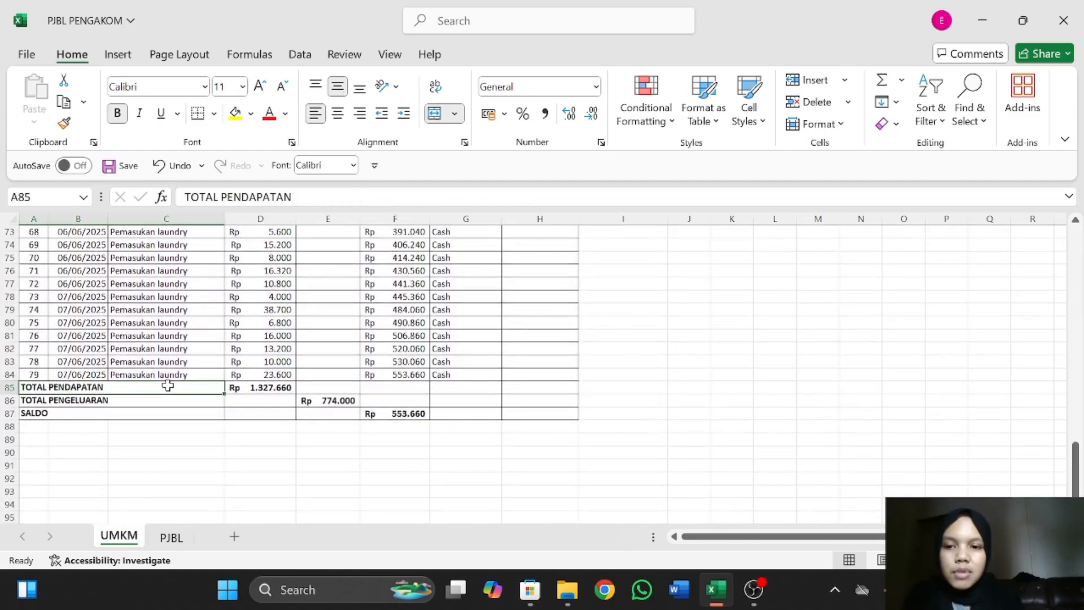
key(Right)
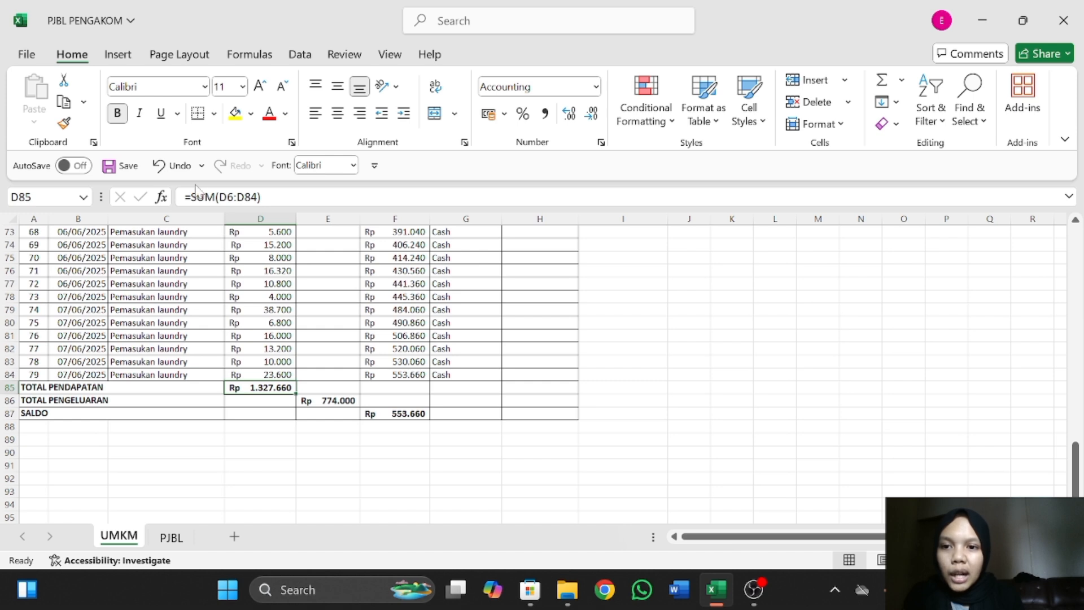
click(171, 400)
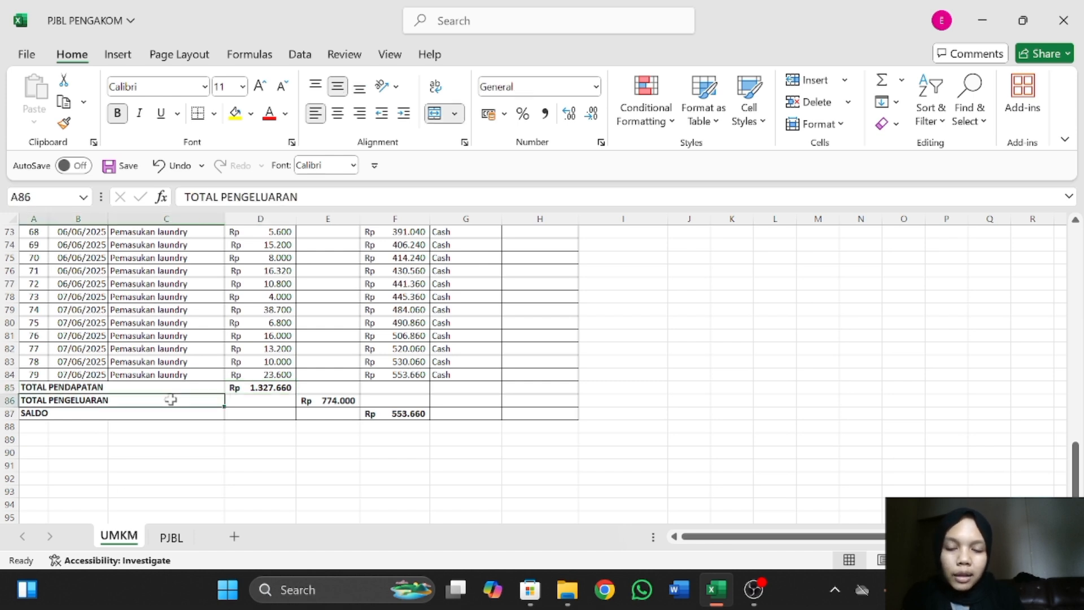
click(338, 400)
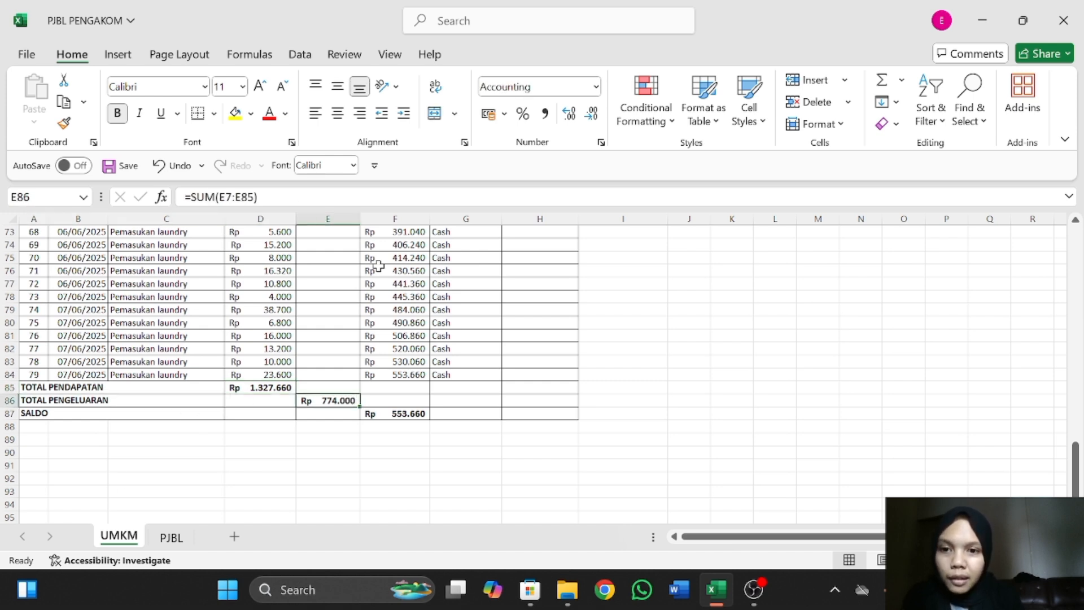
click(143, 414)
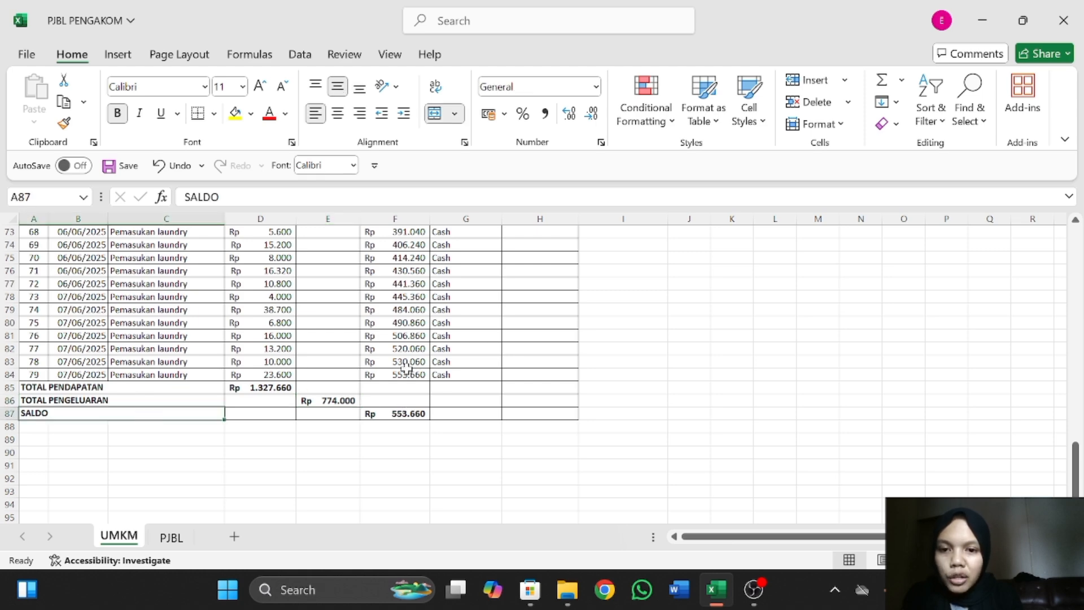
Return to the PJBL sheet and review the price list and the helper tables for packages, laundry types and items.
click(172, 537)
scroll(530, 361, up, 1)
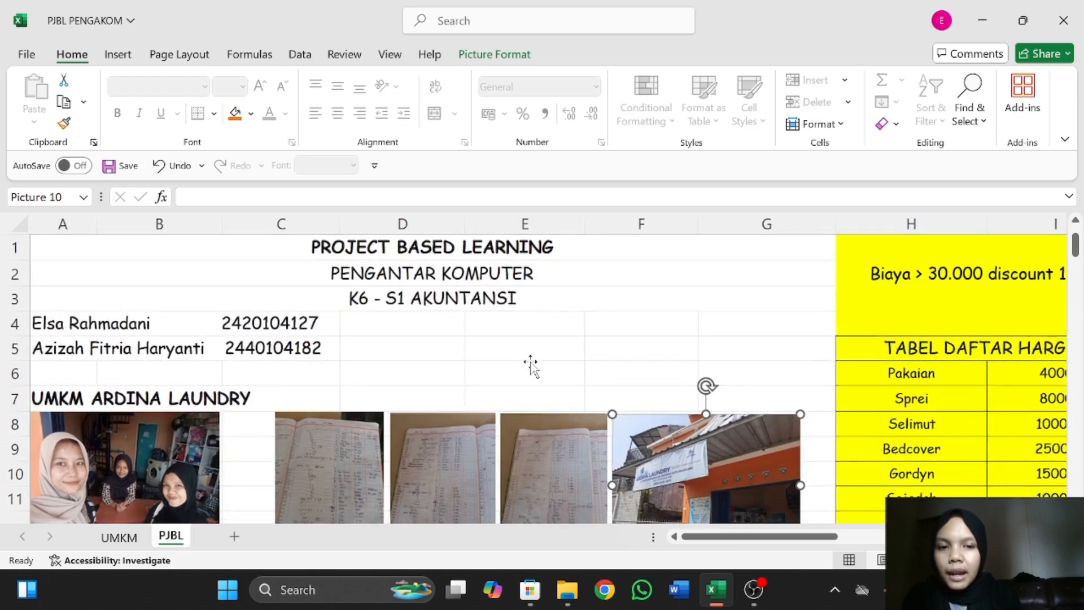
scroll(530, 361, right, 2)
scroll(530, 363, down, 4)
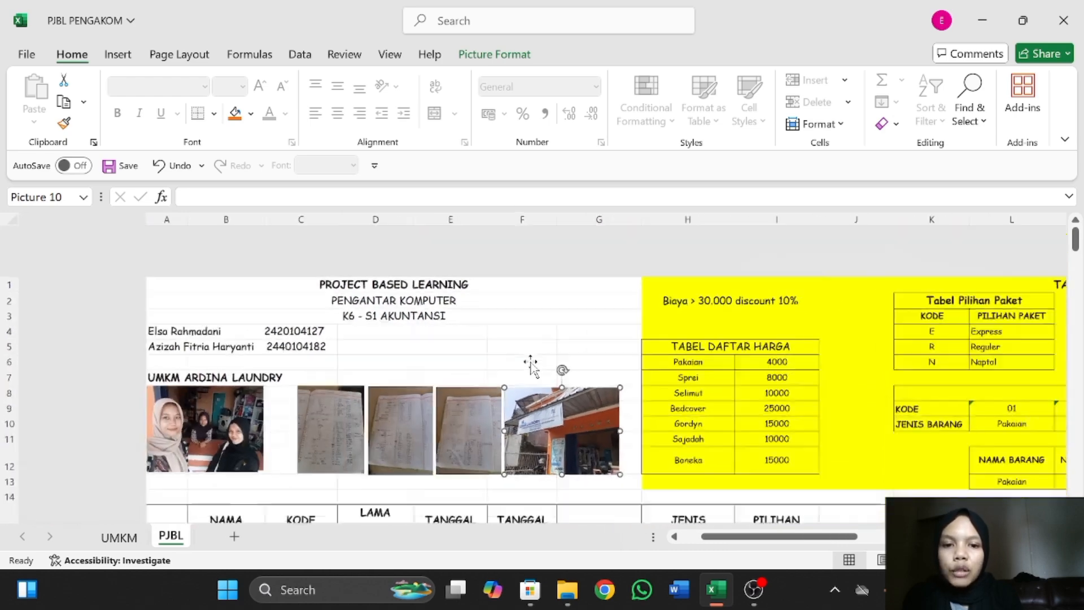
scroll(544, 270, right, 2)
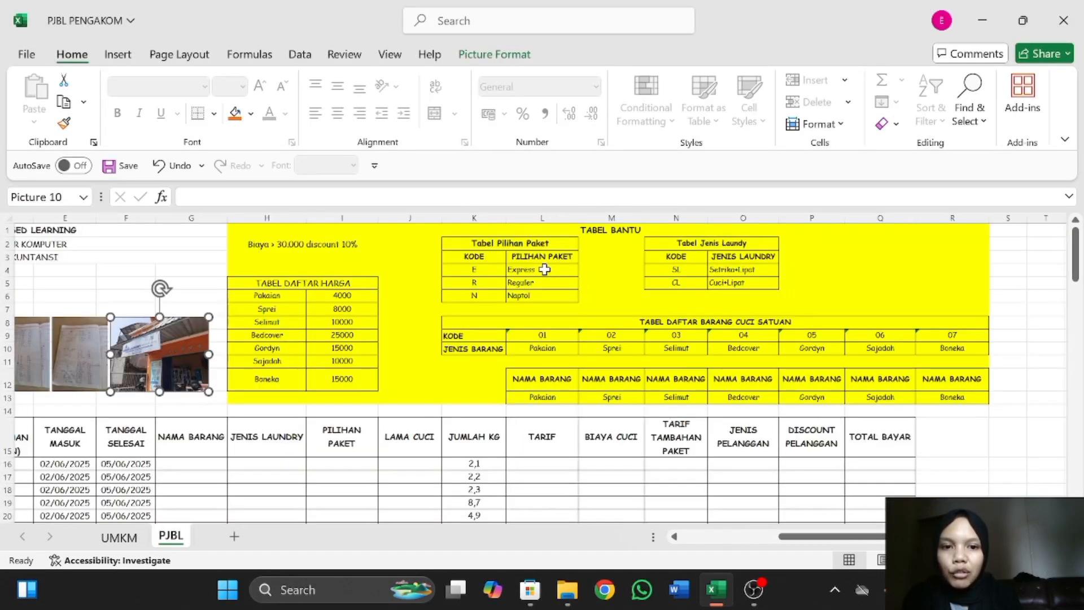
scroll(329, 408, left, 4)
scroll(329, 407, right, 2)
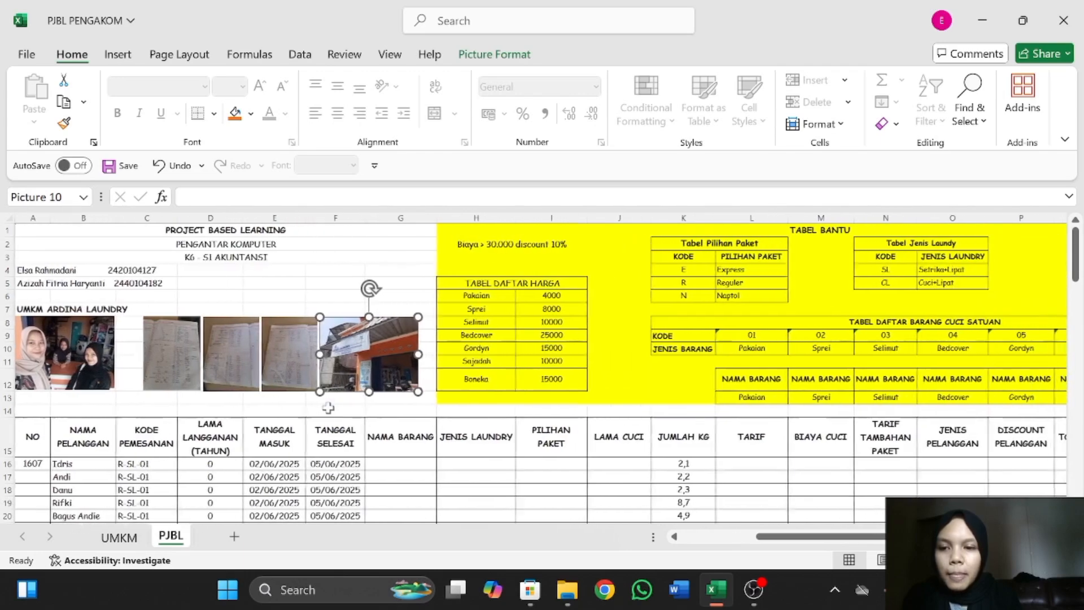
Examine the order table's headings, its first NO entry in A16 and the photographed ledger pages above.
scroll(475, 468, down, 3)
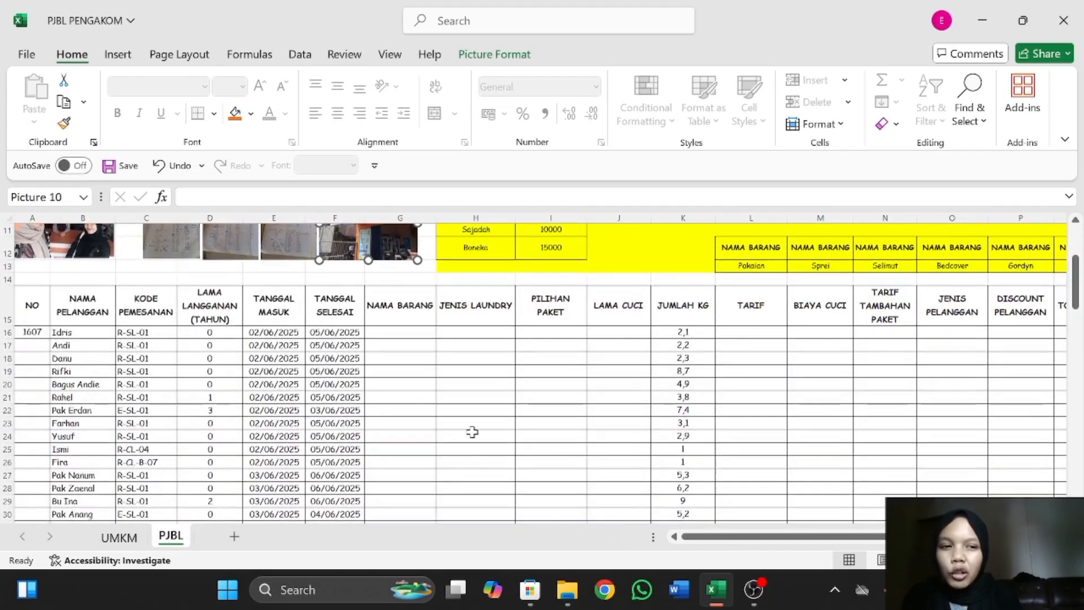
click(32, 294)
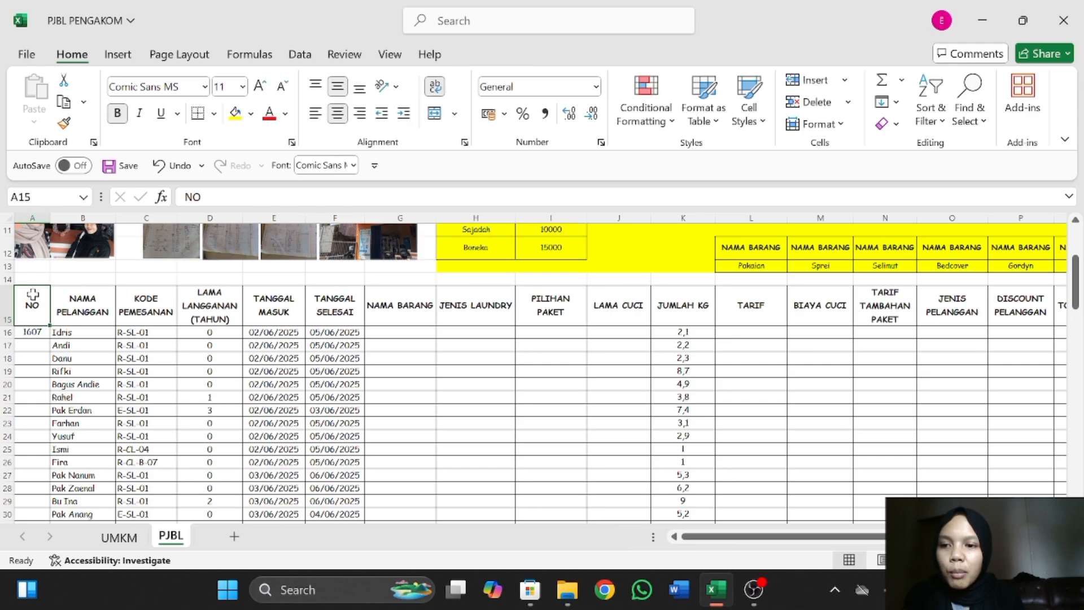
click(27, 336)
scroll(117, 298, up, 4)
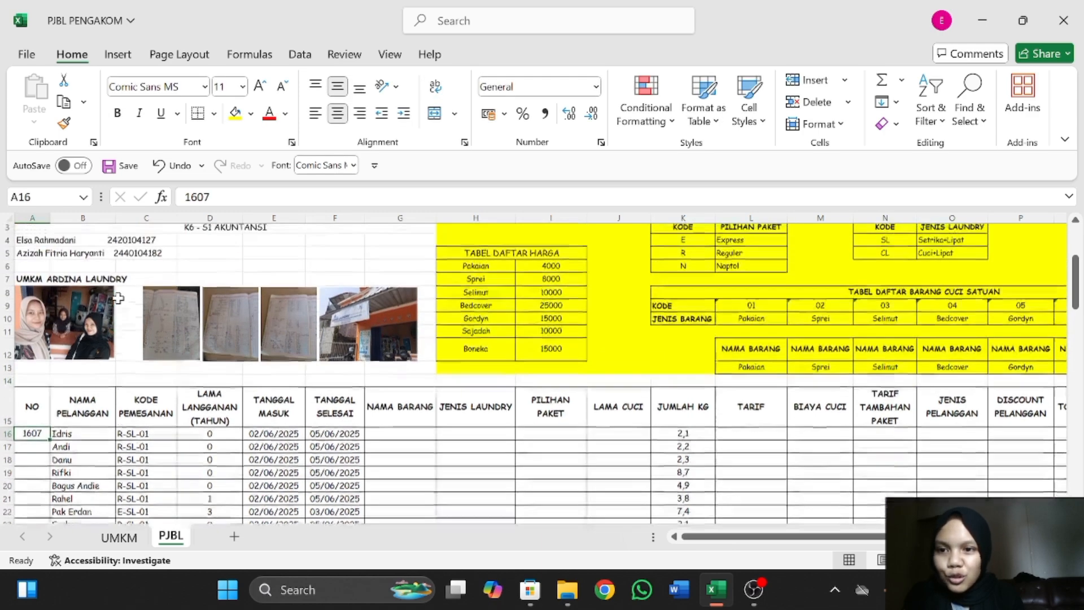
ctrl+scroll(183, 342, up, 4)
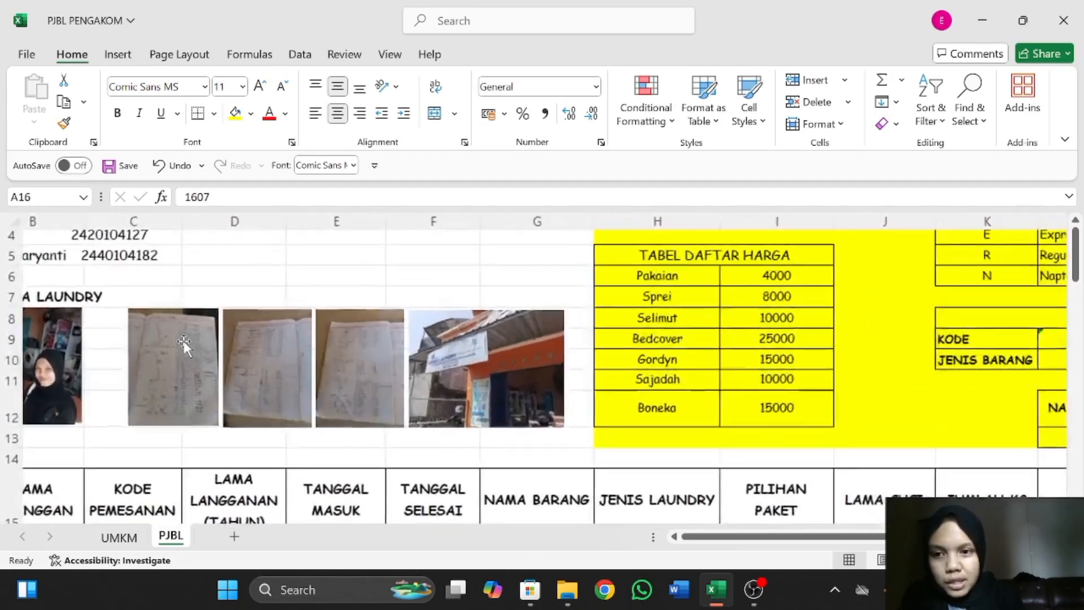
ctrl+scroll(184, 342, down, 1)
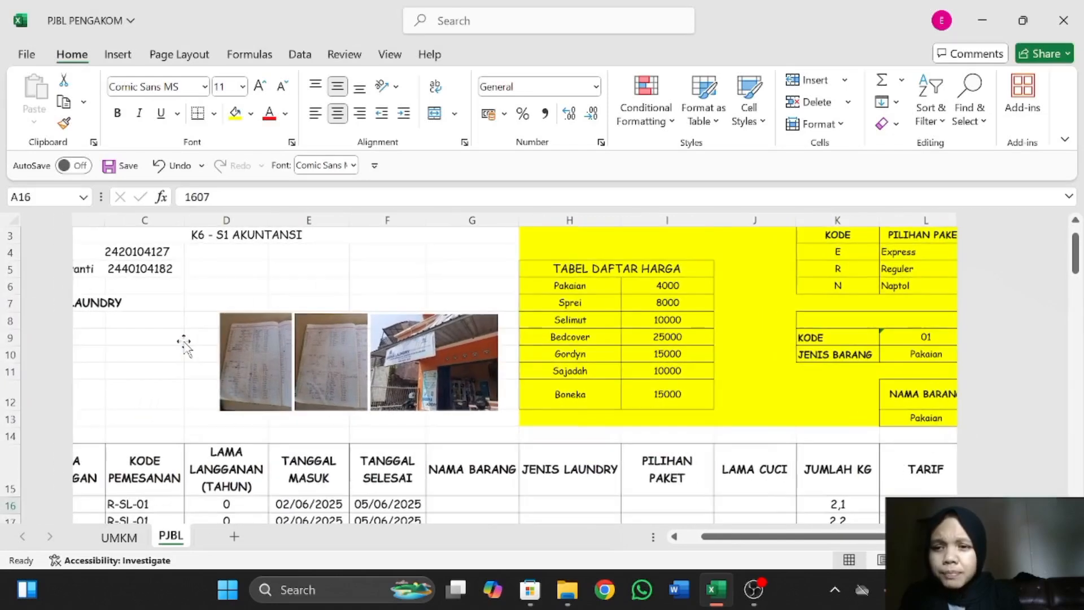
scroll(183, 342, left, 1)
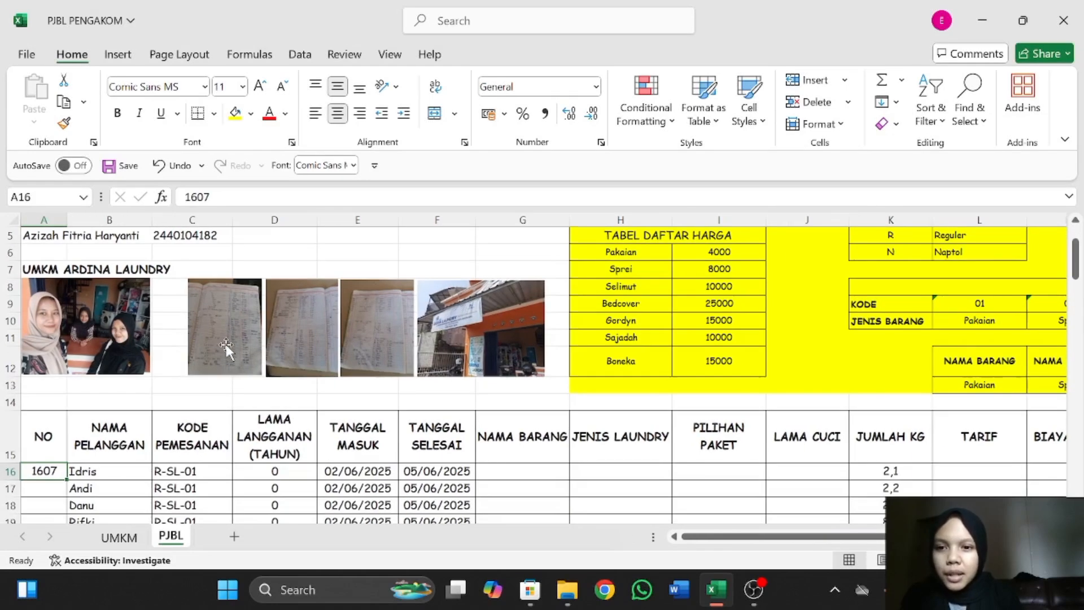
Enter 1608 as the second NO entry in A17 of the order table.
scroll(226, 347, down, 1)
click(42, 437)
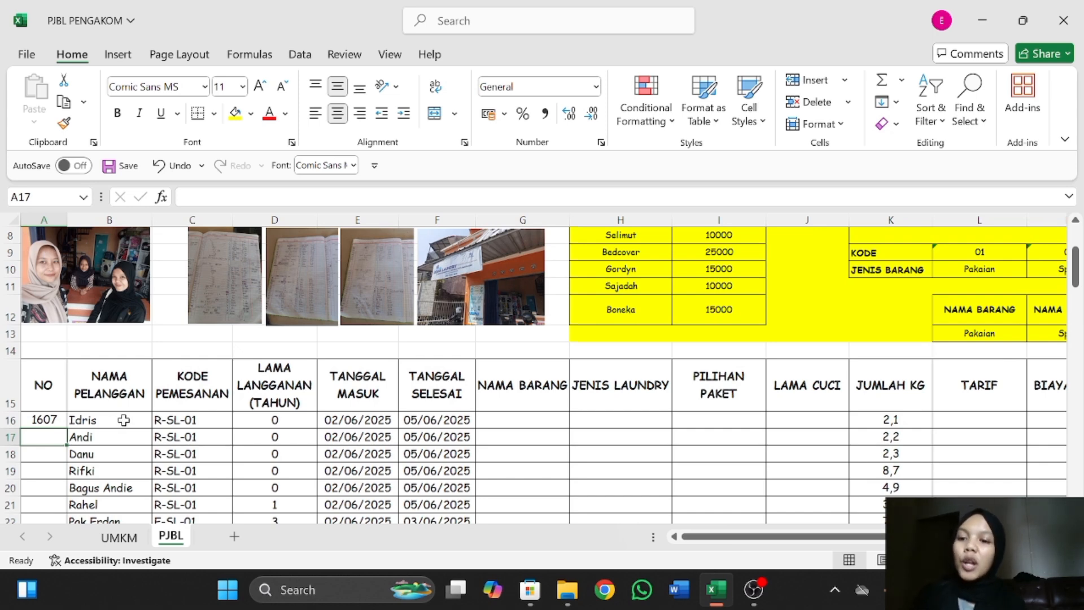
click(55, 419)
click(52, 437)
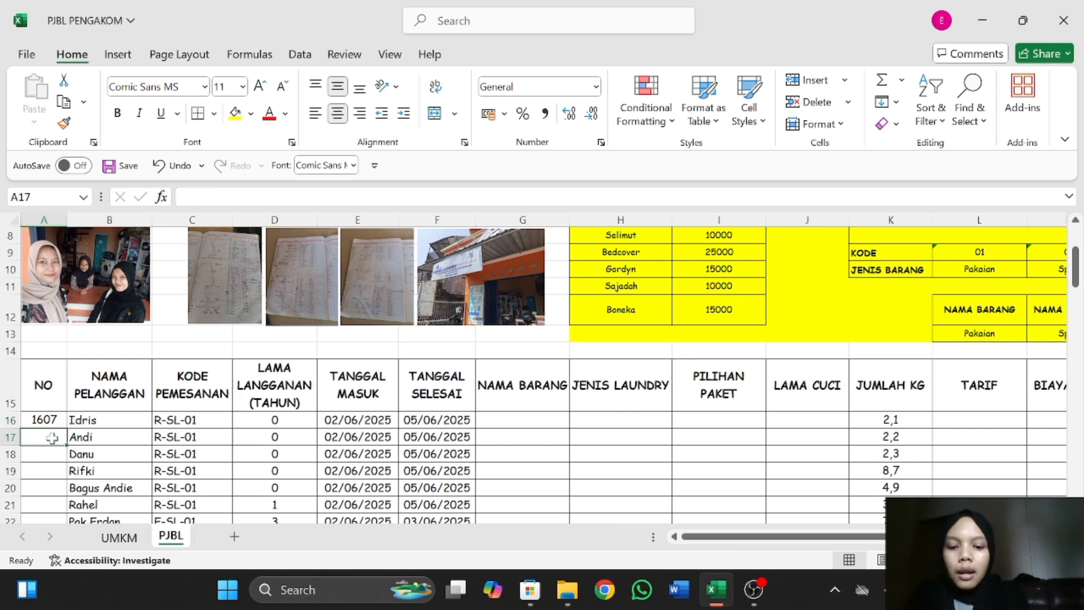
text(1)
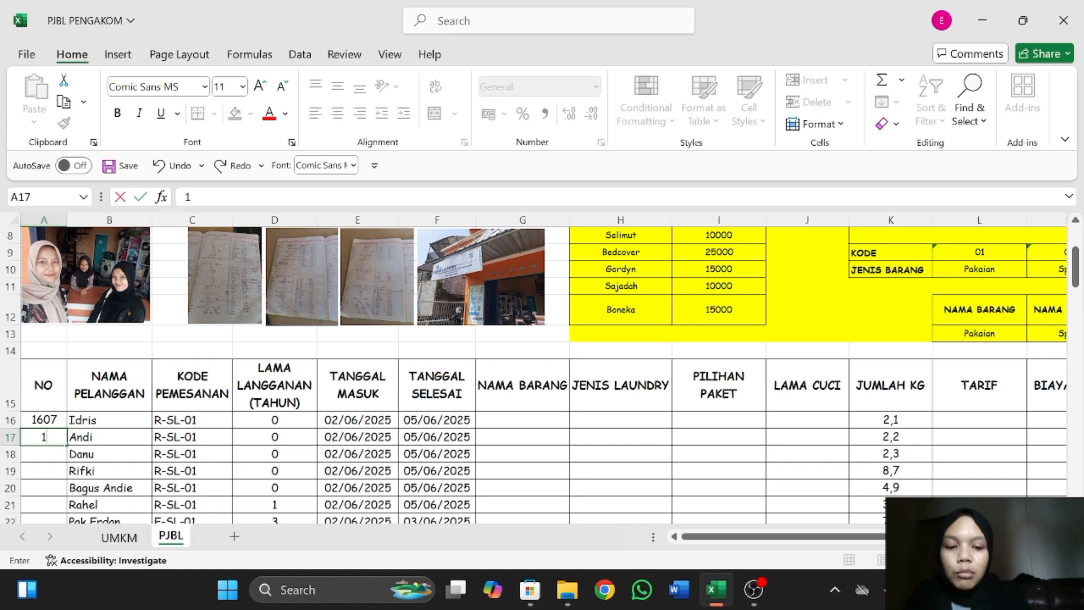
text(608)
key(Return)
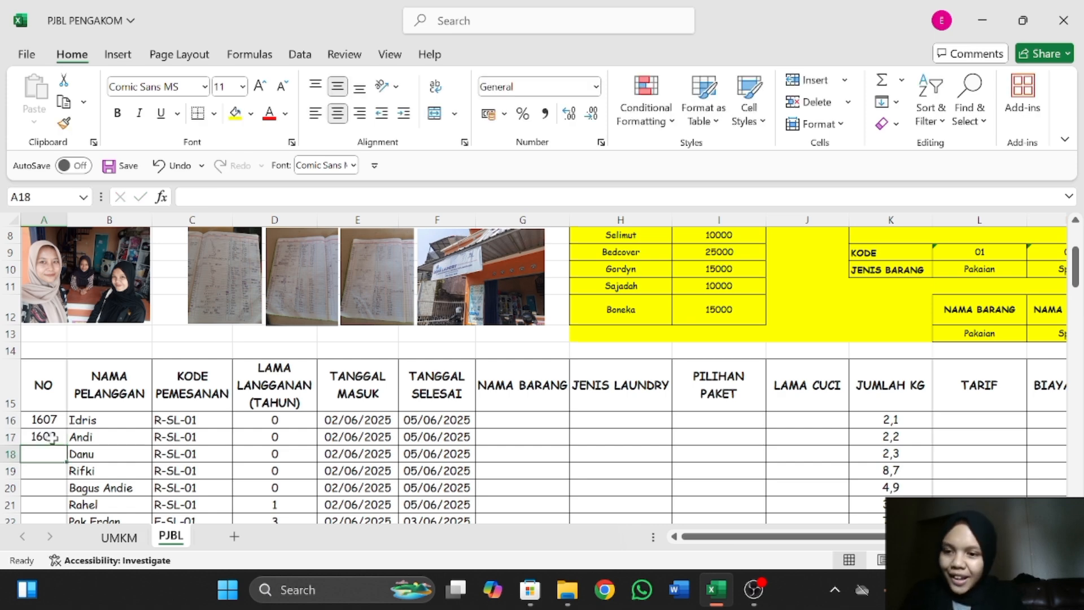
Extend the number series from A16:A17 down the NO column to 1682 in A91 and check the numbered rows.
mouse_move(43, 419)
mouse_down()
mouse_move(53, 437)
mouse_move(50, 515)
mouse_move(50, 400)
mouse_up()
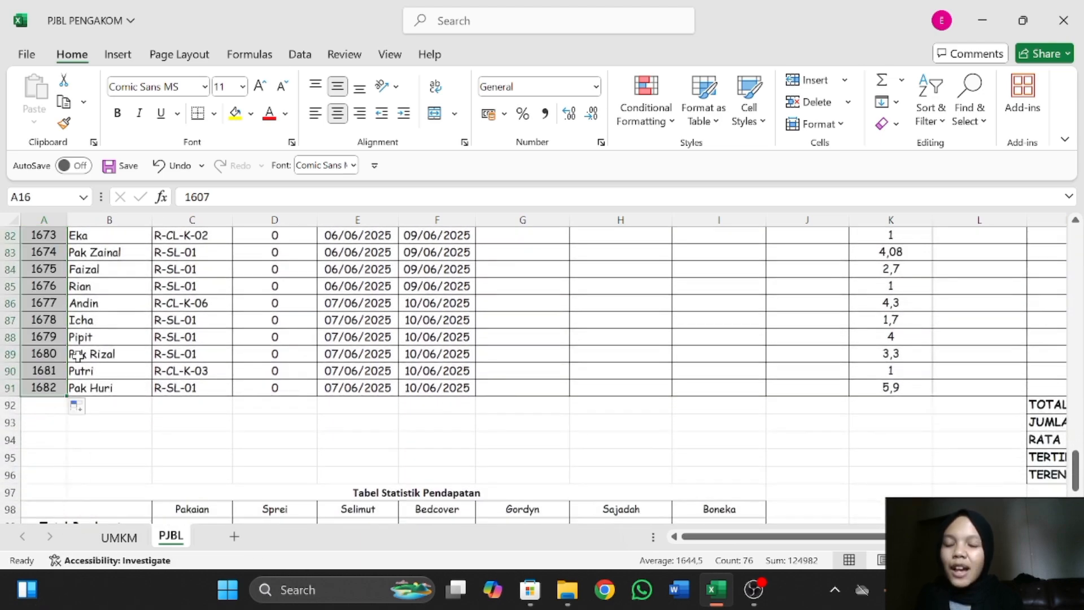
scroll(103, 354, up, 2)
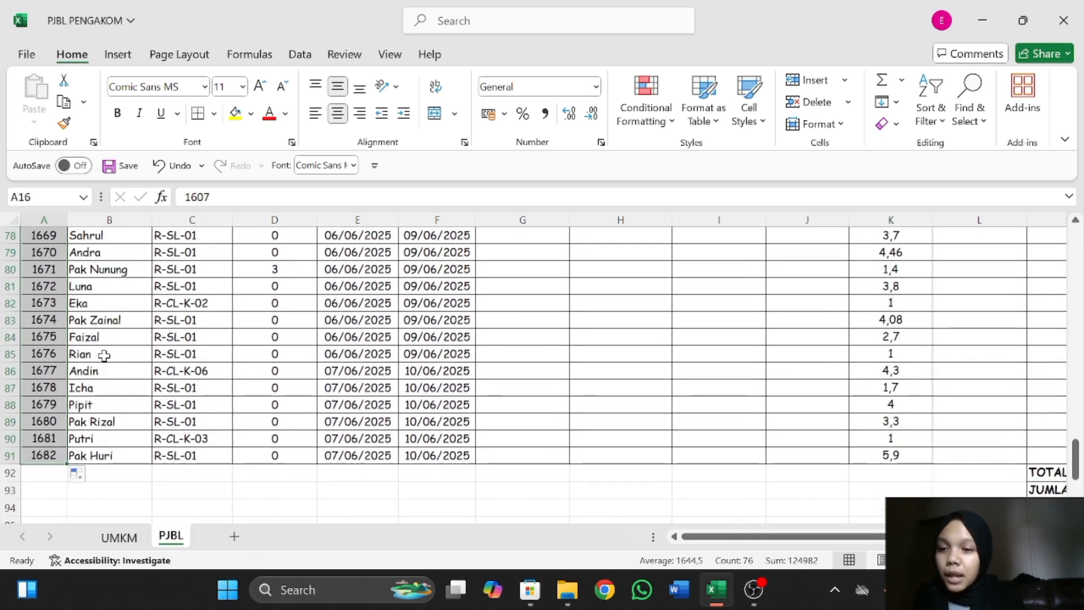
scroll(158, 358, up, 20)
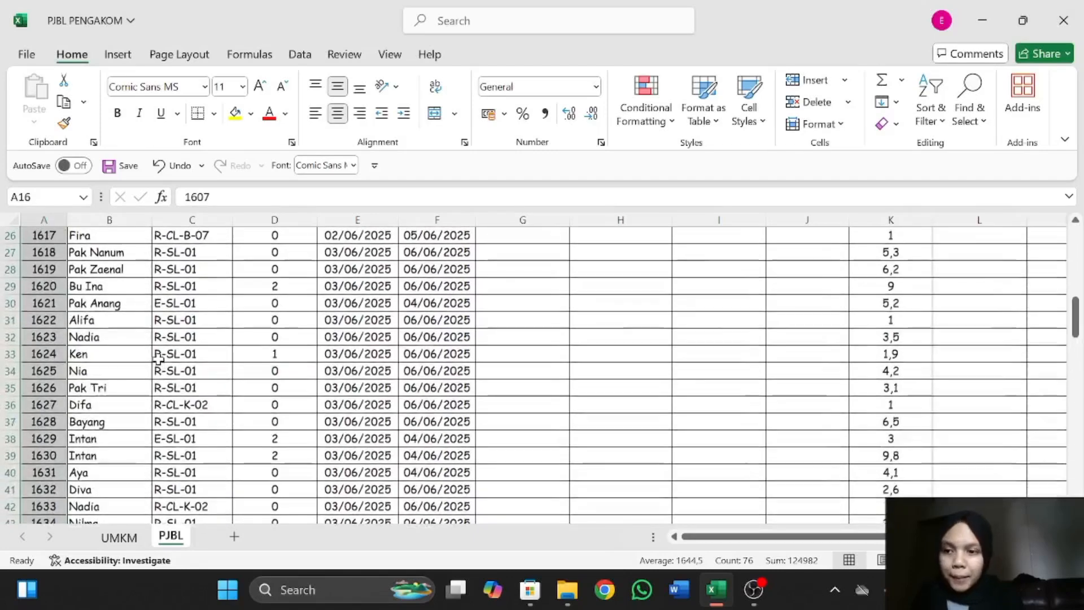
scroll(158, 359, down, 4)
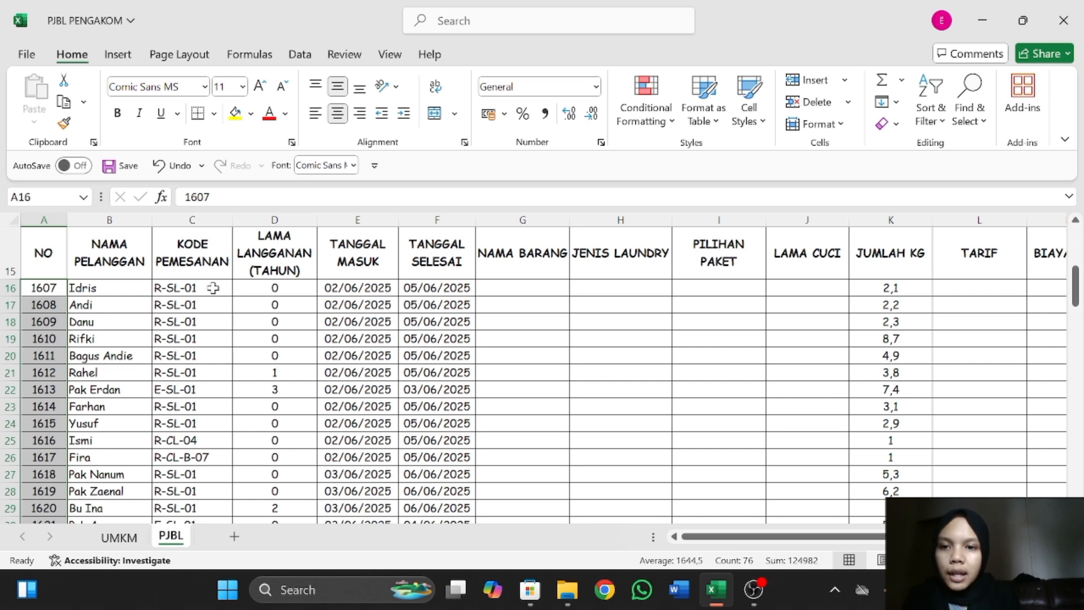
Examine the first order's LAMA LANGGANAN, TANGGAL MASUK and TANGGAL SELESAI entries in row 16.
click(282, 289)
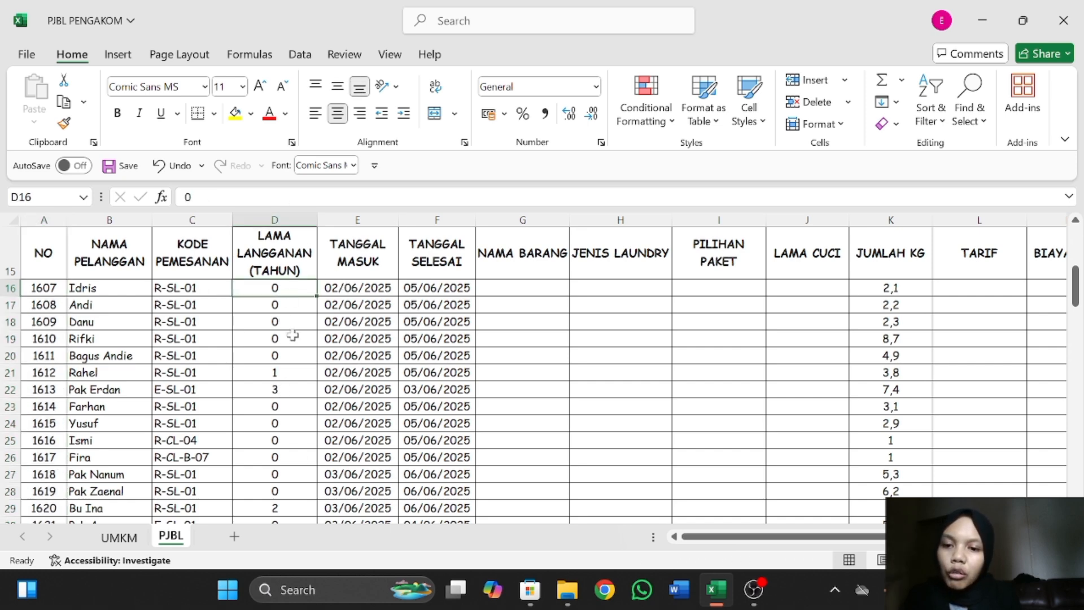
click(357, 256)
click(365, 288)
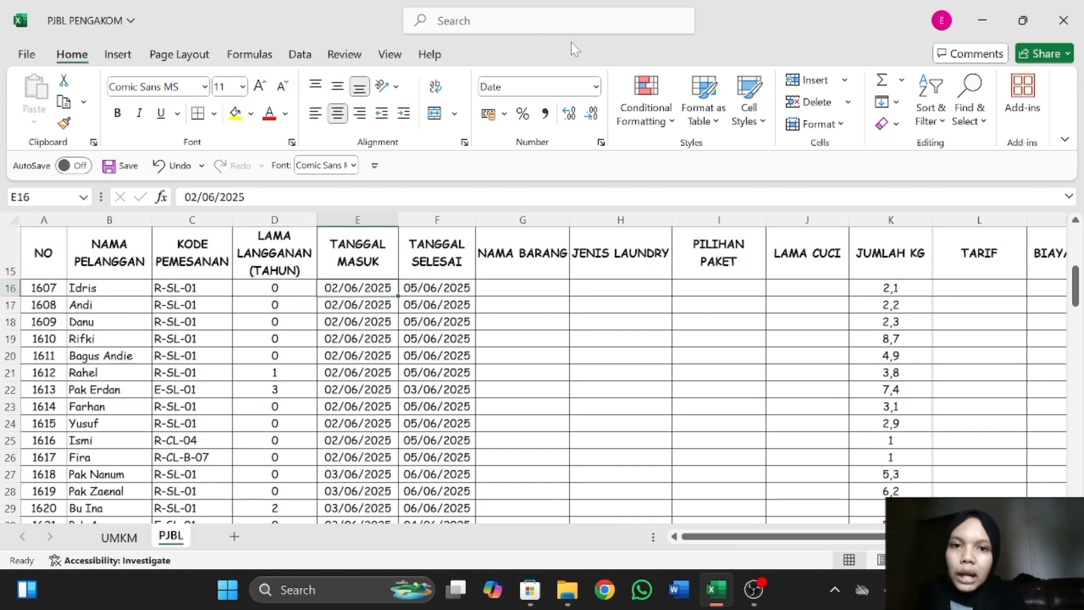
click(460, 287)
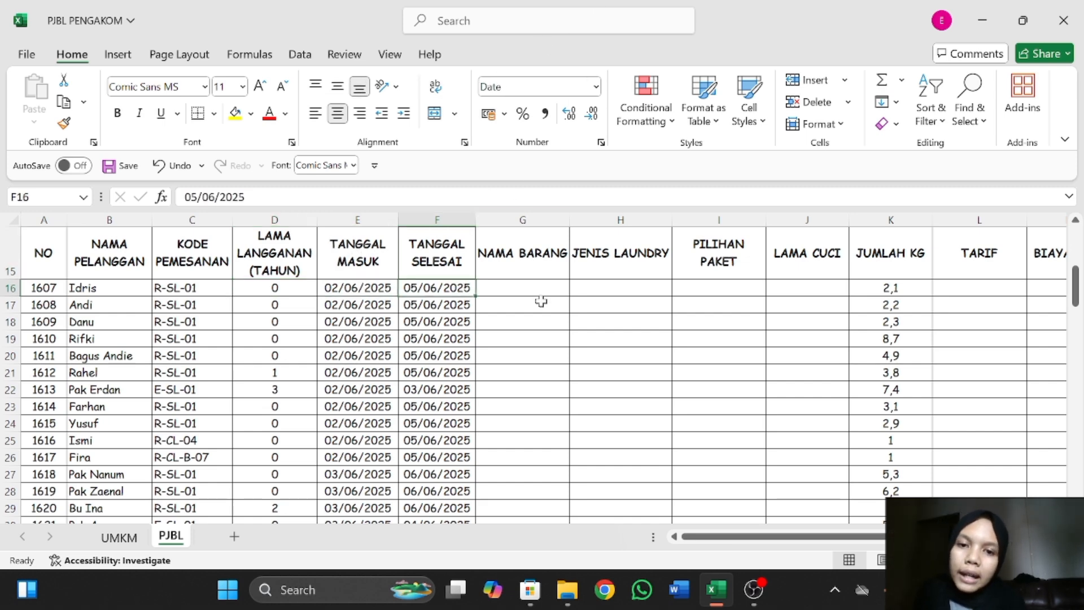
scroll(549, 271, up, 3)
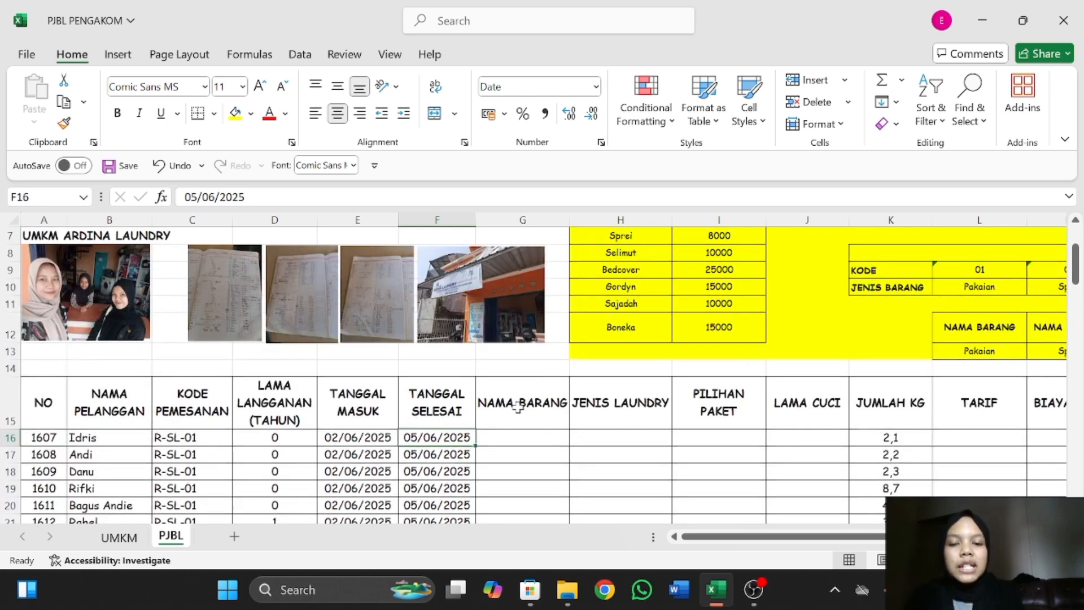
Begin an HLOOKUP formula in G16 under NAMA BARANG with RIGHT(C16;2) as its lookup value.
click(547, 440)
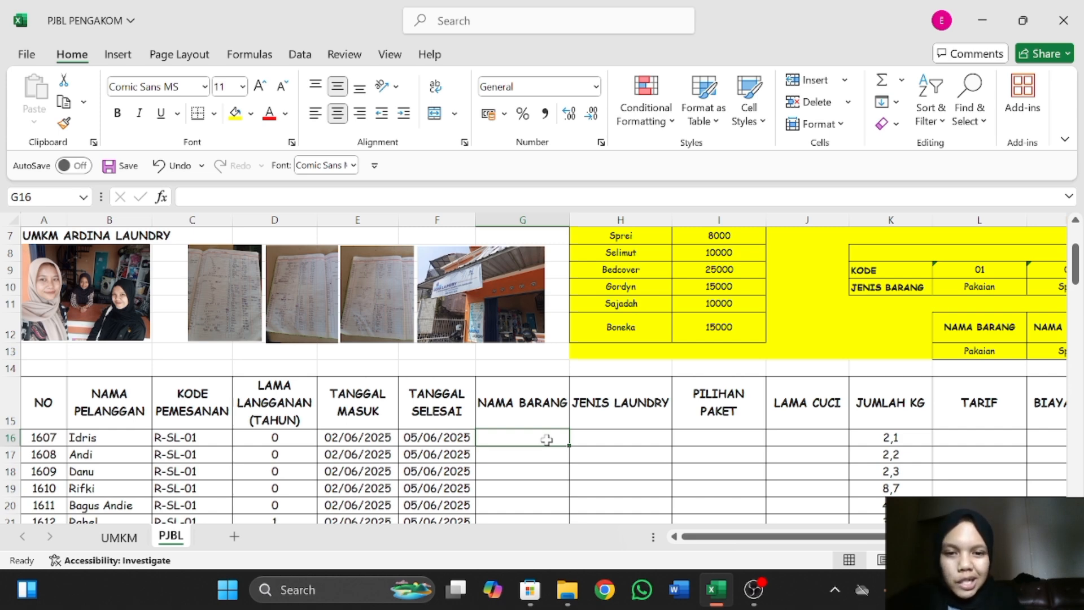
scroll(772, 307, up, 1)
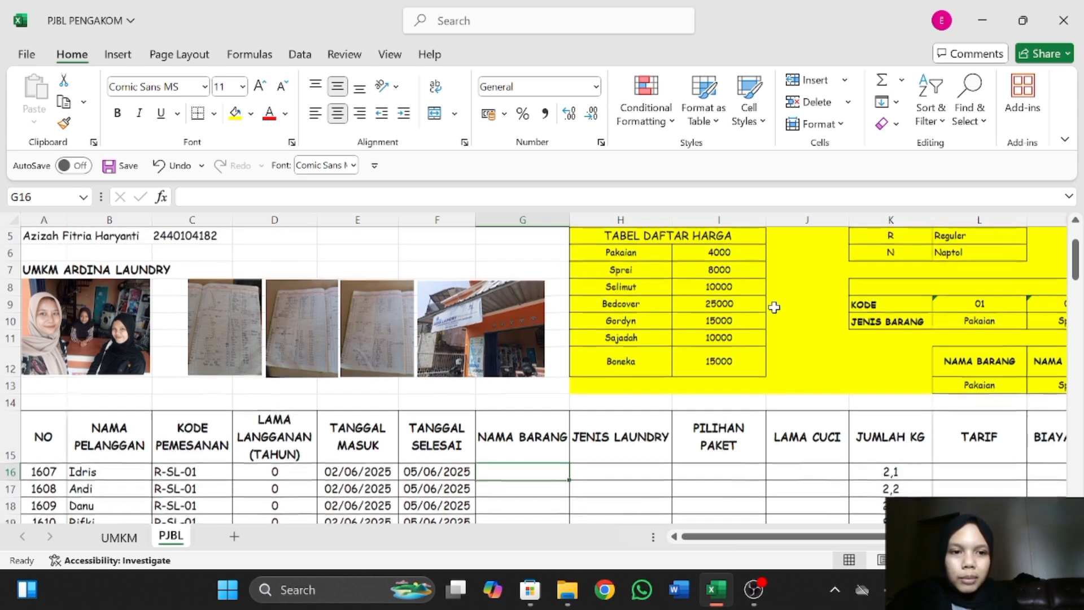
scroll(773, 307, right, 3)
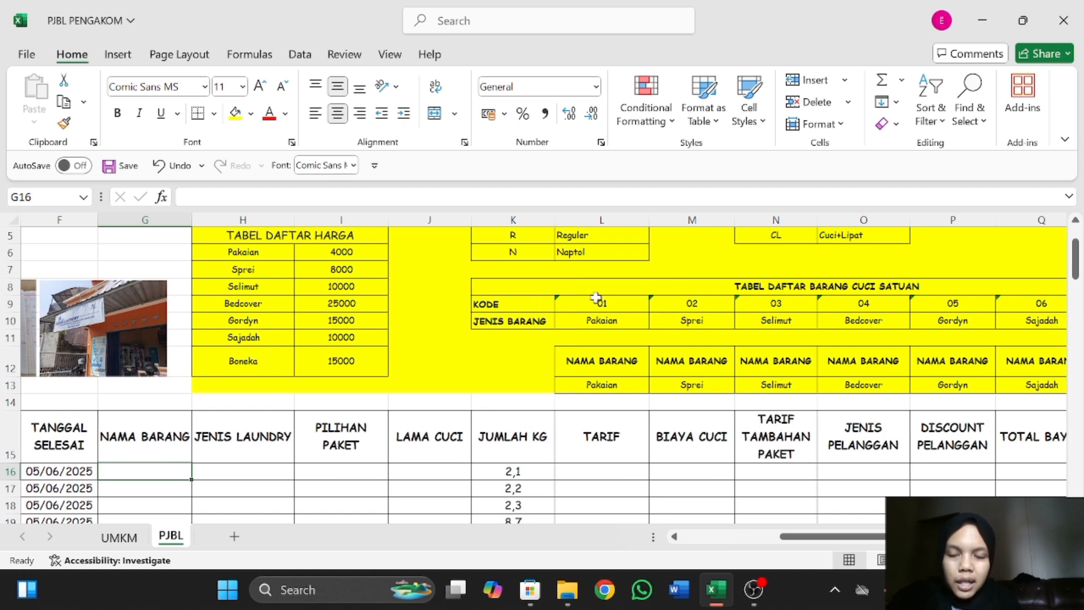
scroll(597, 298, left, 3)
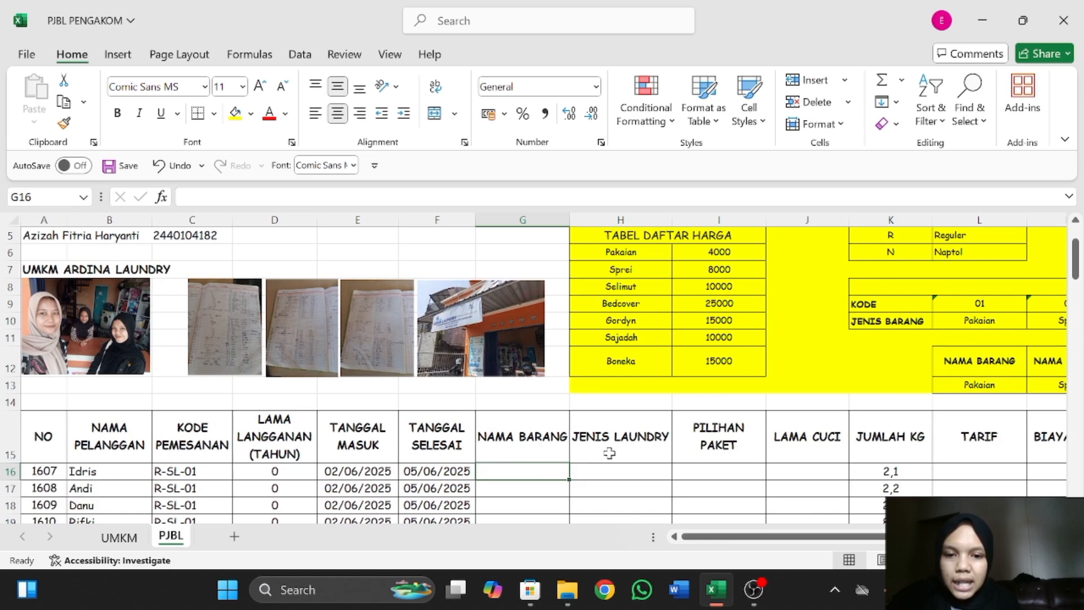
scroll(811, 366, right, 3)
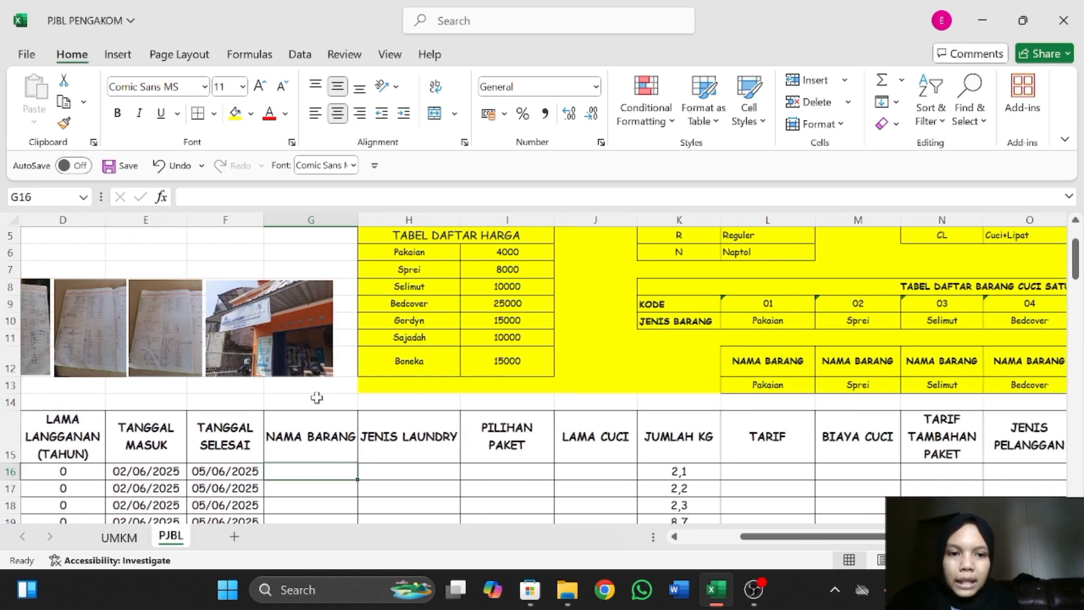
scroll(317, 395, down, 2)
scroll(317, 395, left, 3)
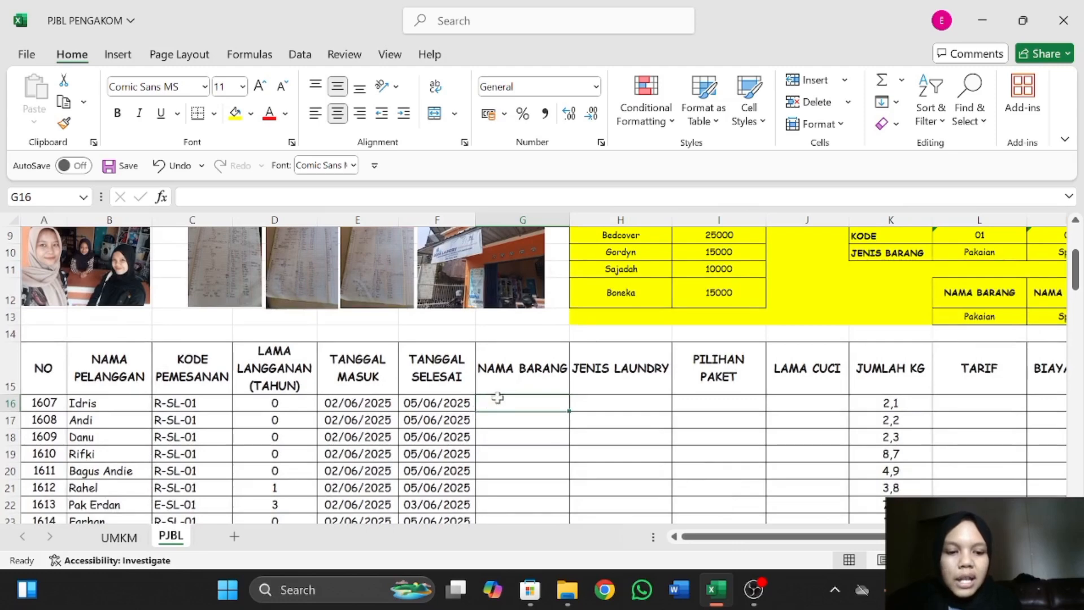
text(=HLOOKUP)
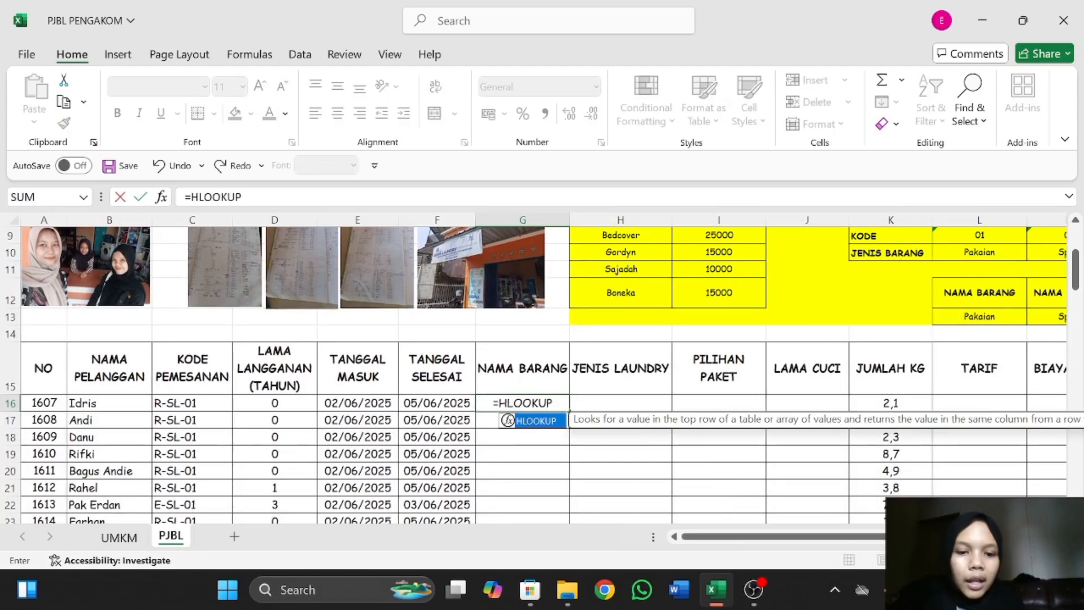
text(()
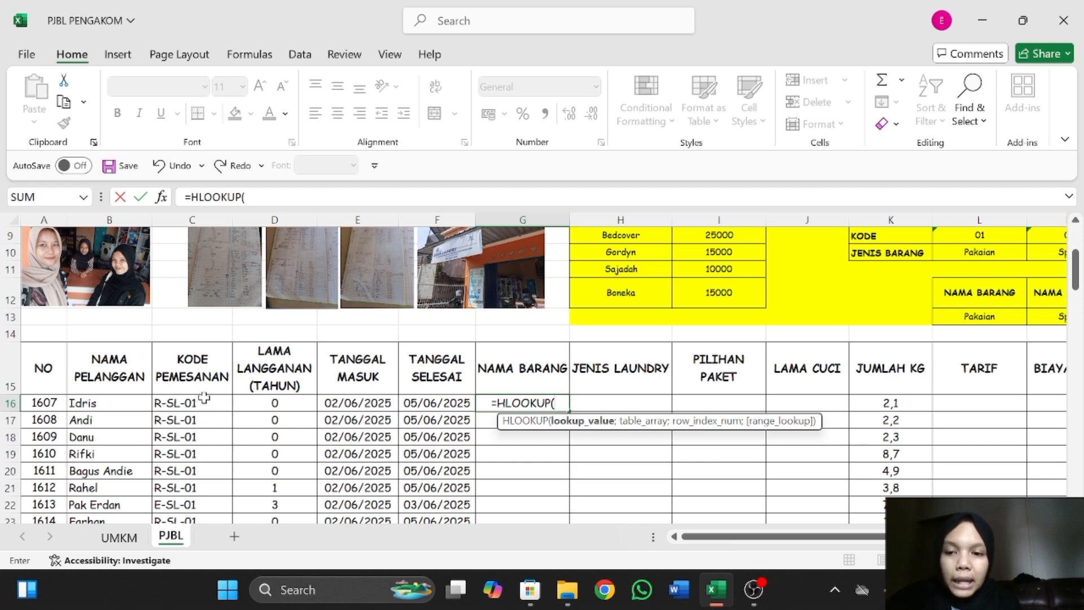
text(RIGHT)
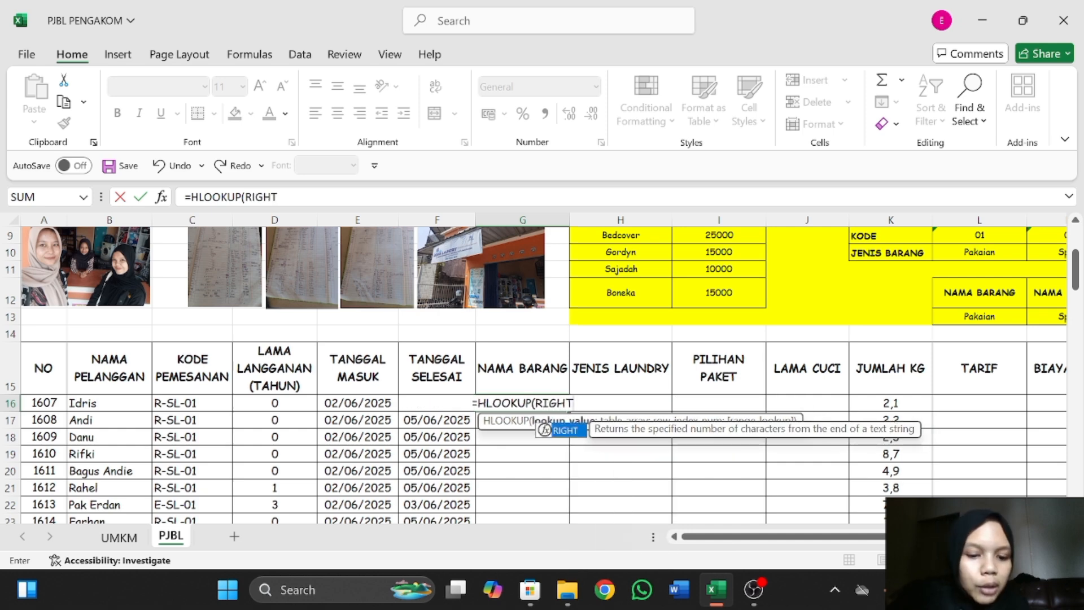
text(()
click(222, 403)
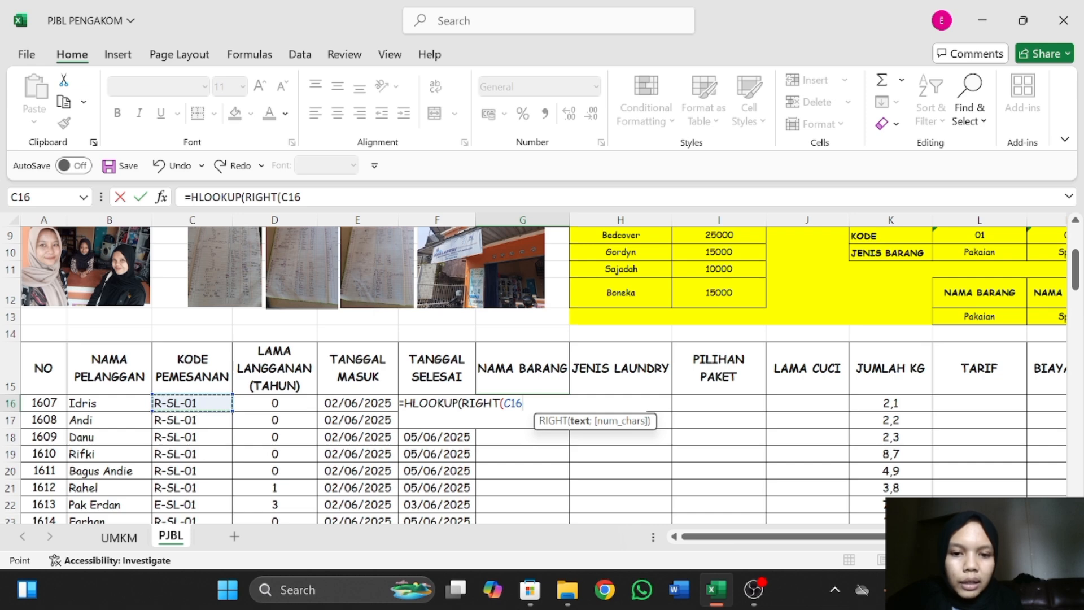
text(;2)
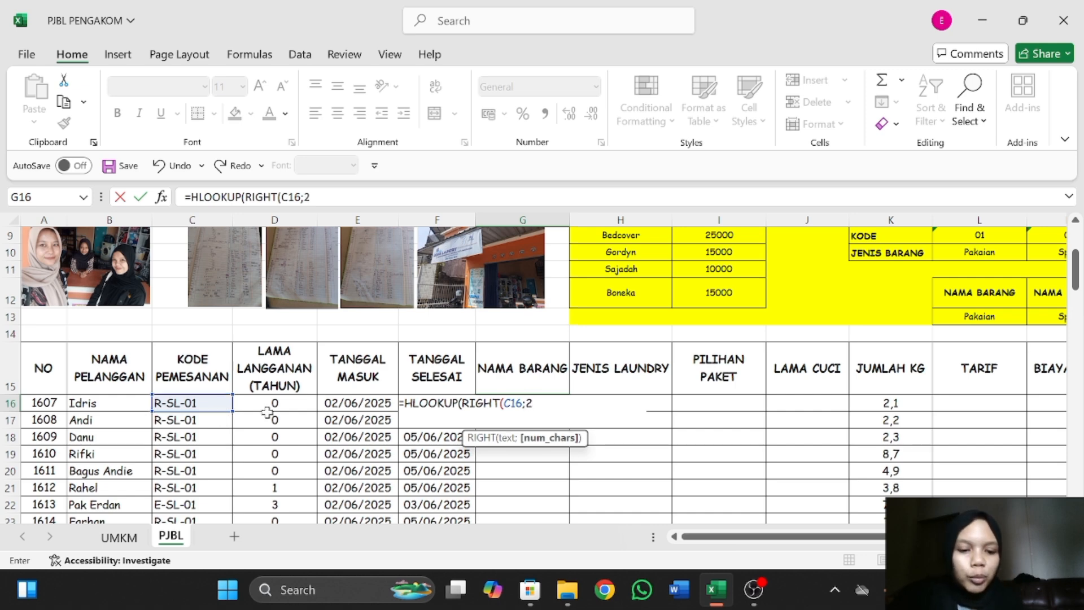
text();L)
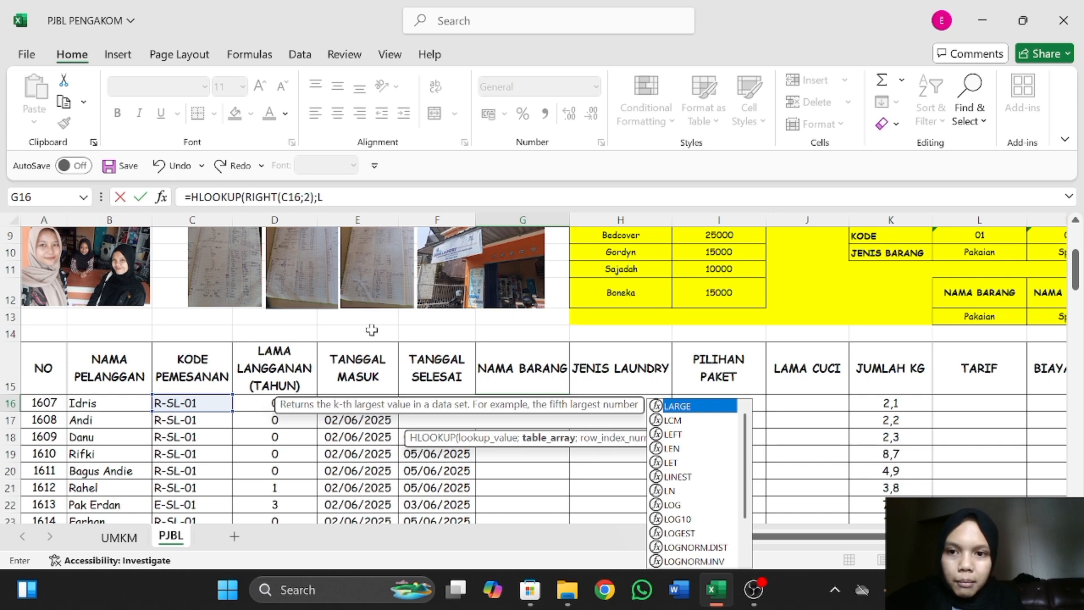
click(323, 197)
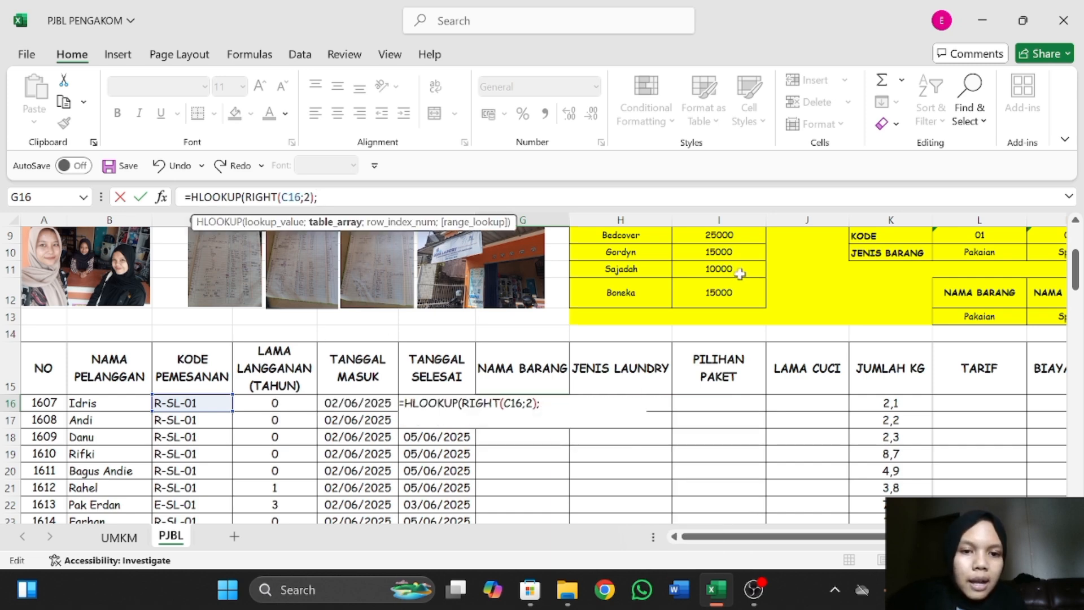
Add the codes and item names in L9:R10 of TABEL DAFTAR BARANG CUCI SATUAN as the absolute lookup range $L$9:$R$10.
scroll(740, 273, right, 3)
scroll(740, 274, up, 1)
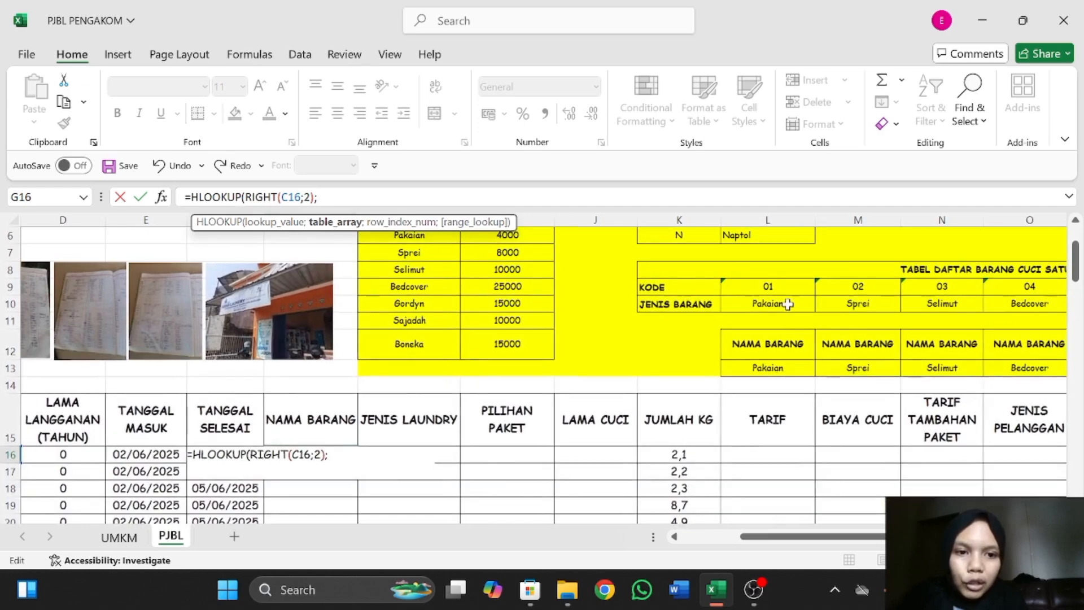
scroll(788, 303, right, 4)
drag(259, 284, 764, 303)
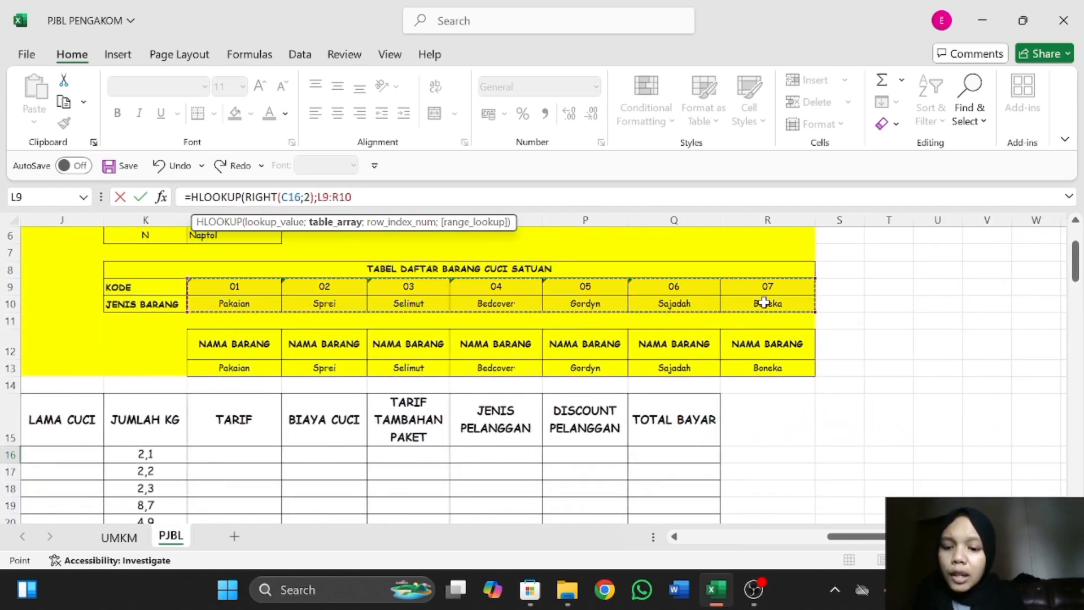
key(F4)
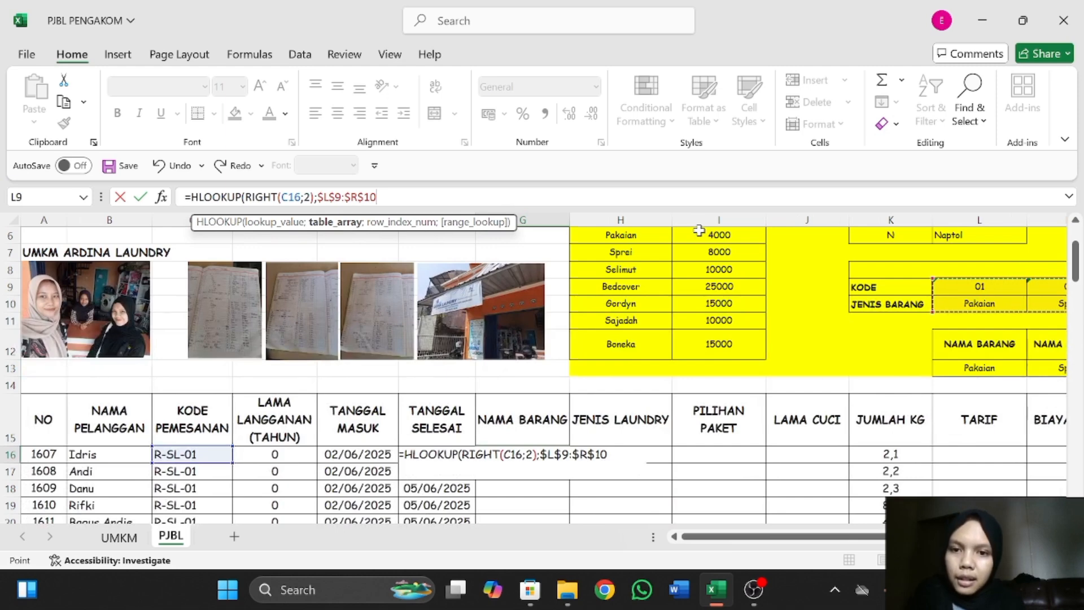
text(;)
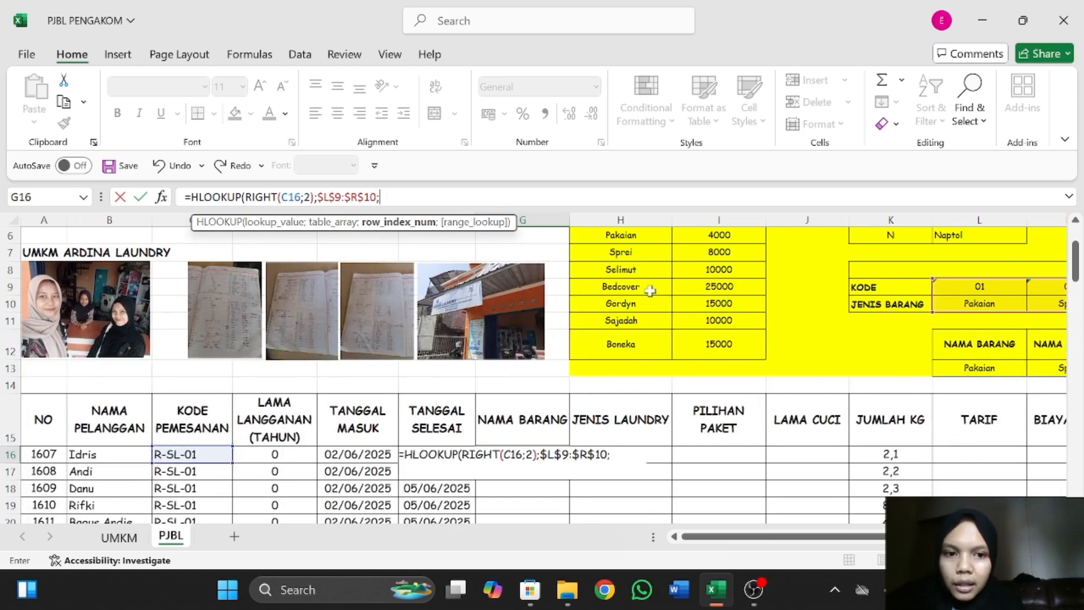
Complete the G16 HLOOKUP formula with row index 2 and exact match 0.
scroll(650, 290, right, 5)
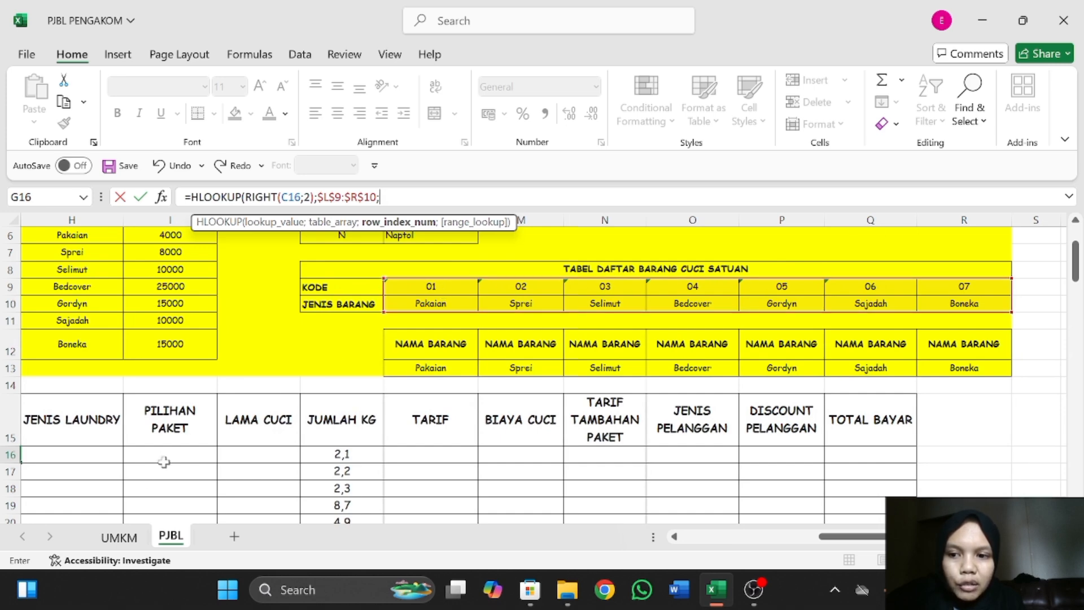
scroll(164, 462, left, 5)
scroll(163, 462, right, 1)
scroll(164, 462, left, 1)
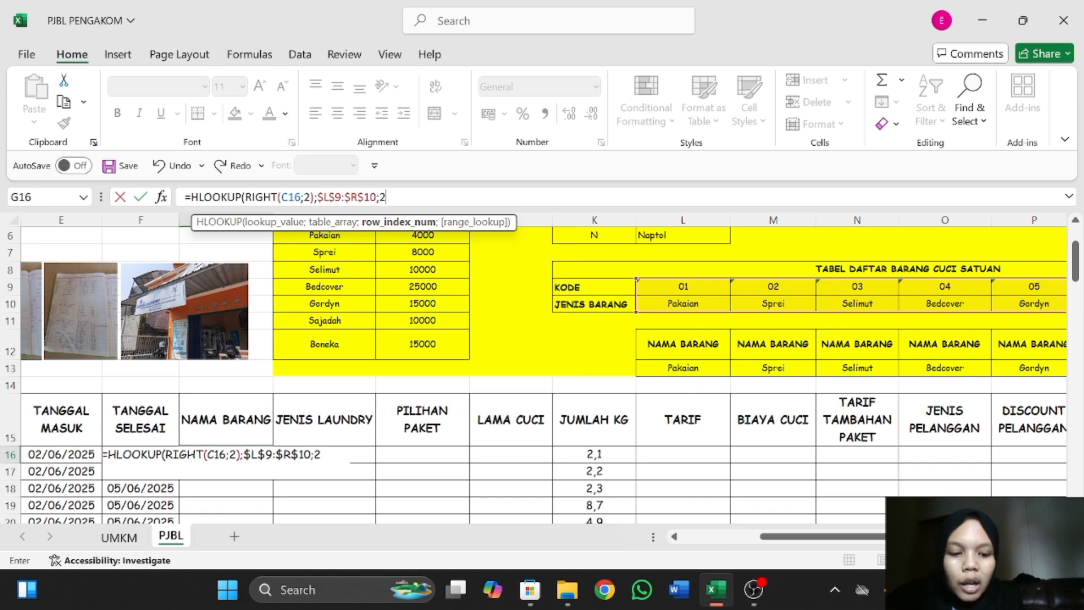
text(;)
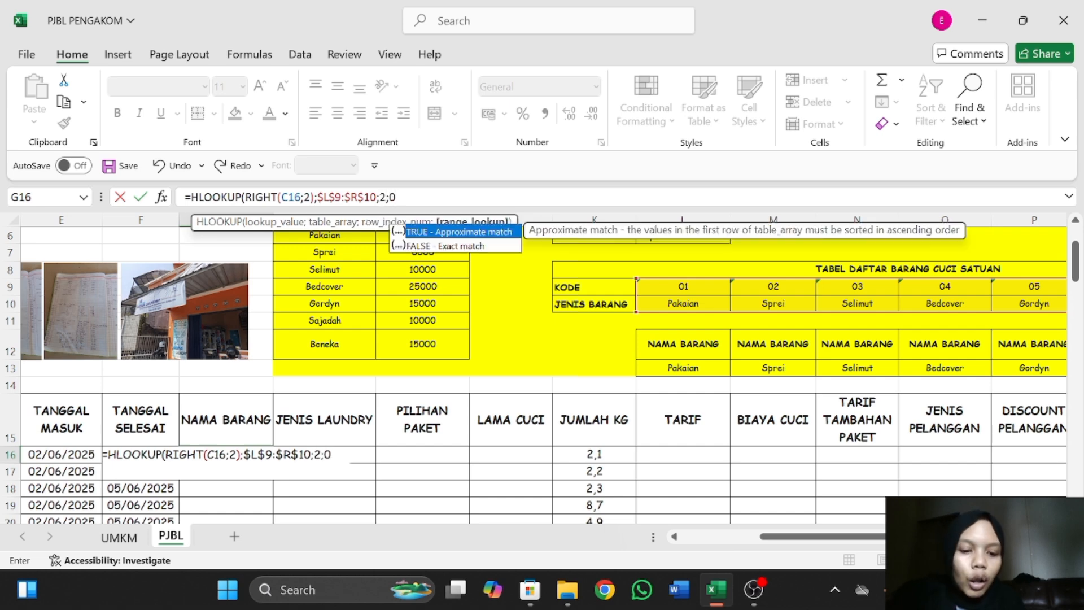
text(0)
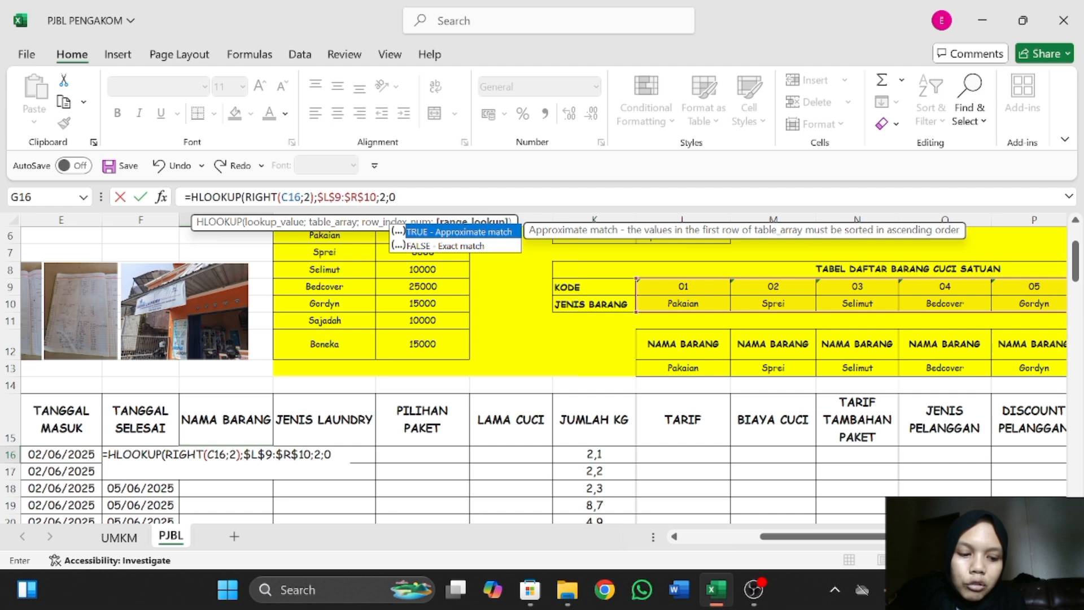
text())
key(Return)
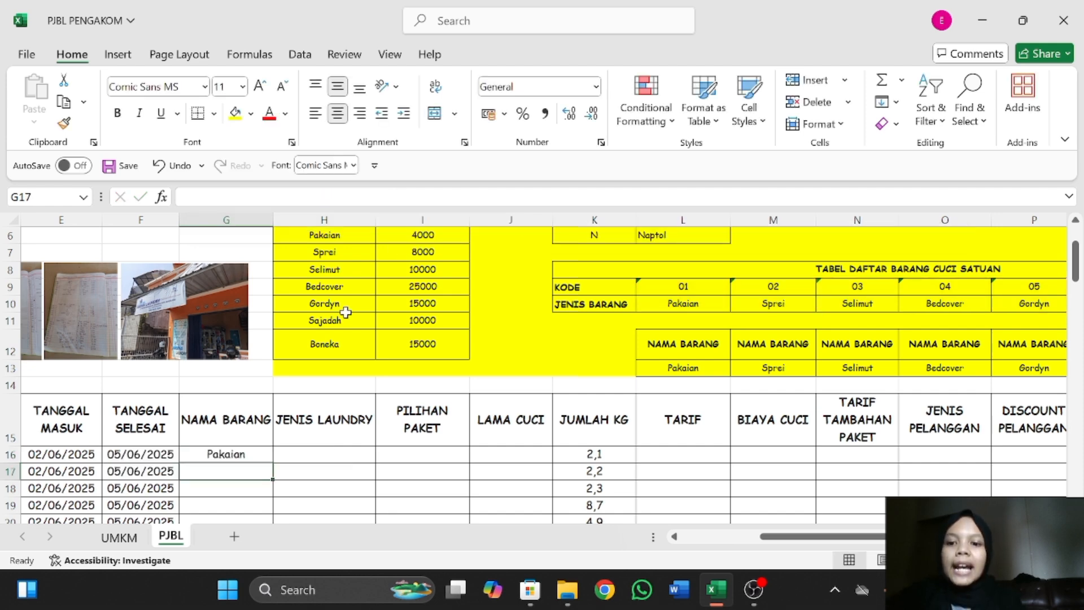
Fill the G16 HLOOKUP formula down the NAMA BARANG column through the last order.
scroll(346, 313, down, 3)
scroll(346, 312, left, 4)
click(563, 233)
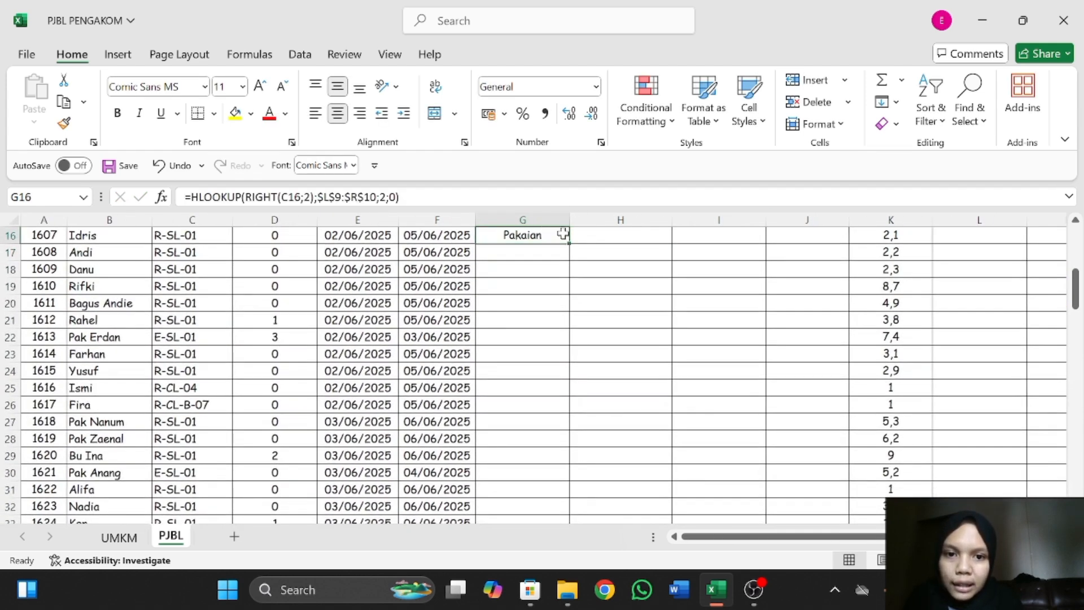
drag(571, 244, 545, 392)
scroll(560, 292, up, 20)
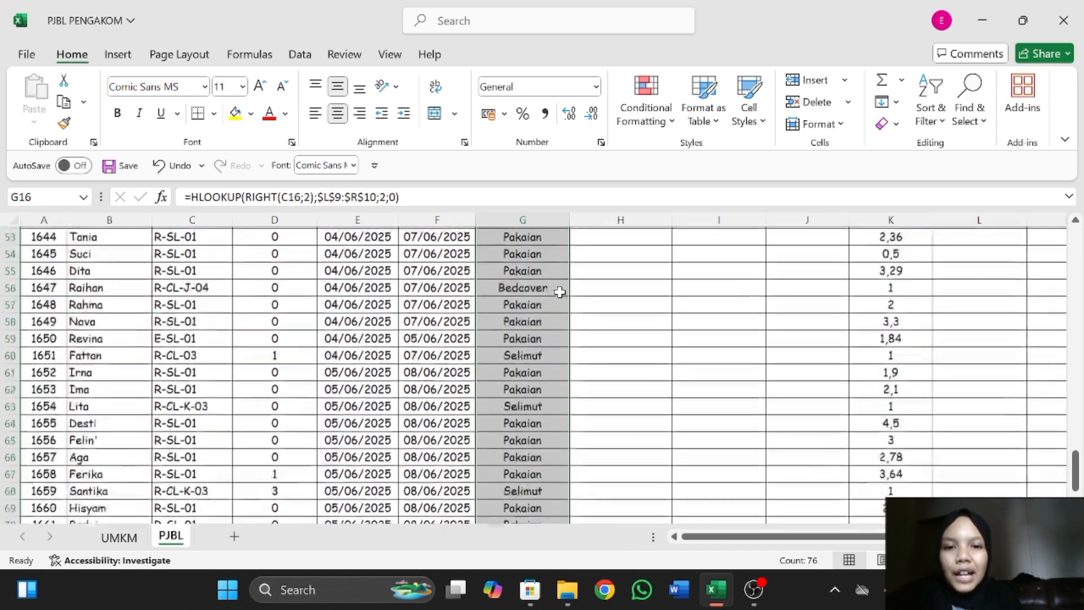
scroll(559, 292, up, 5)
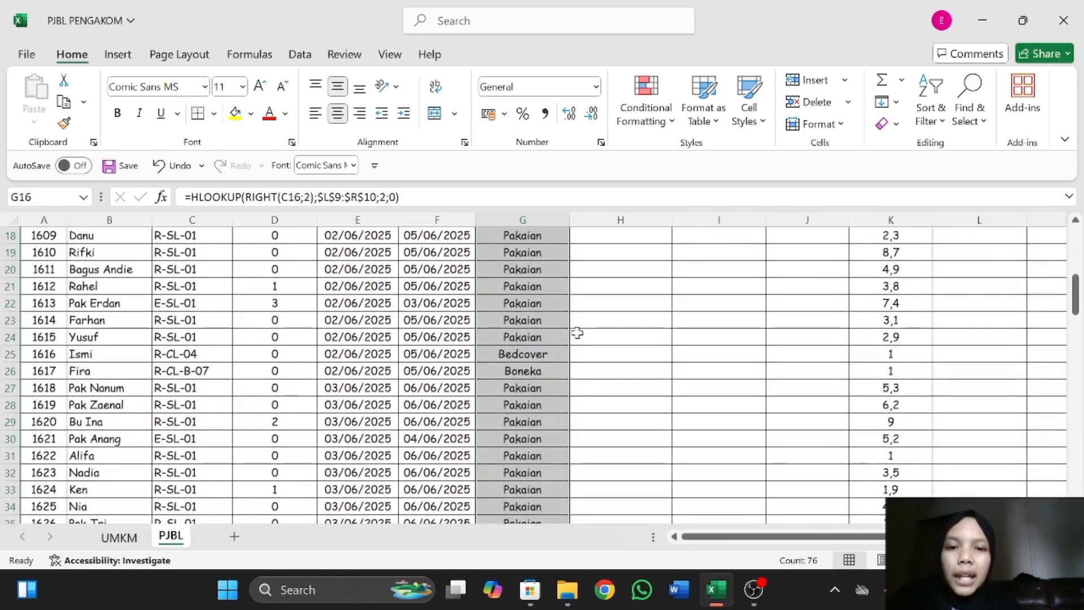
scroll(578, 333, down, 1)
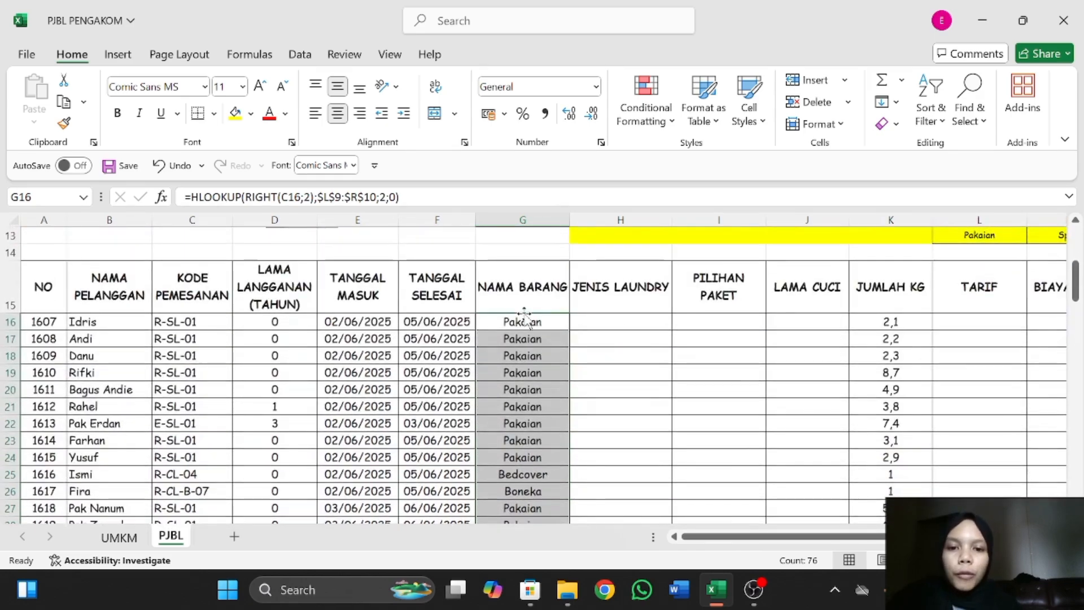
Compare the first order's code in C16 and its item name in G16 with TABEL DAFTAR BARANG CUCI SATUAN.
click(192, 327)
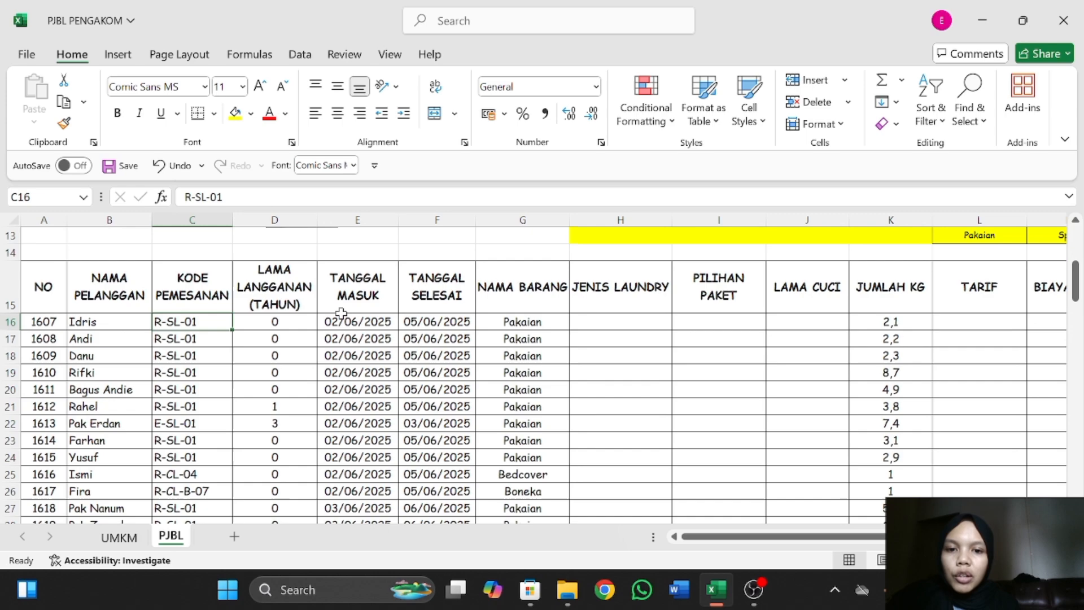
click(504, 318)
scroll(769, 284, up, 2)
scroll(769, 284, right, 3)
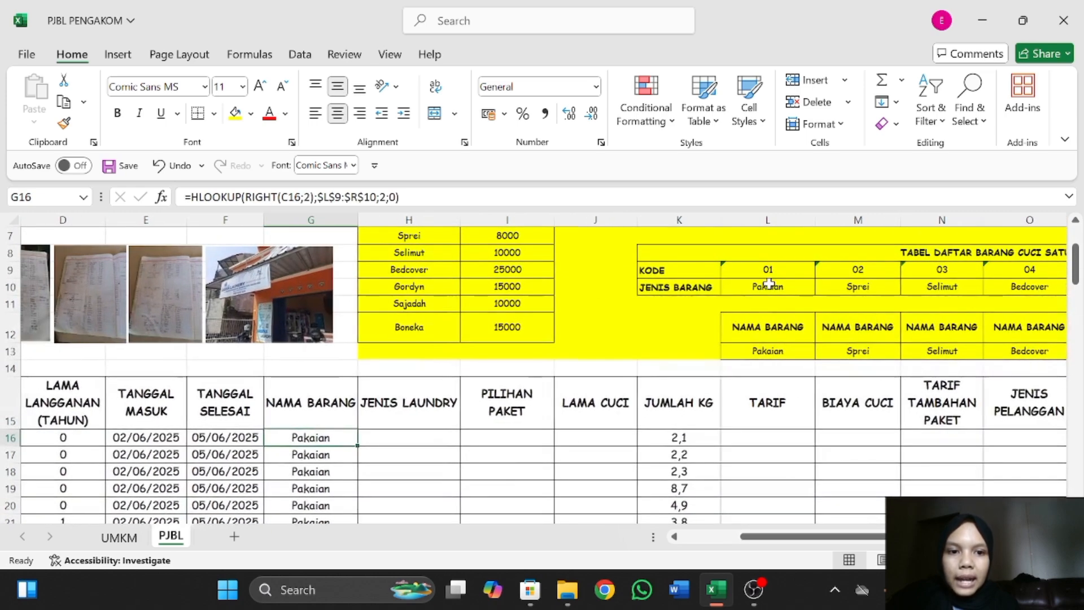
scroll(769, 284, left, 3)
scroll(497, 439, down, 2)
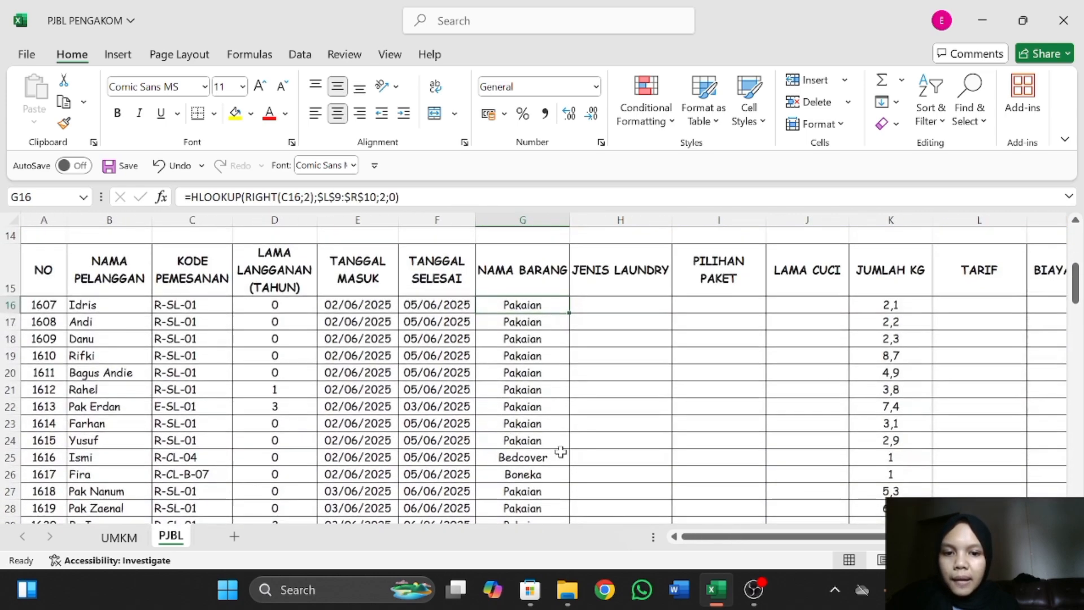
Check the row 25 order code R-CL-04 and its item name against code 04 in TABEL DAFTAR BARANG CUCI SATUAN.
click(551, 456)
click(224, 450)
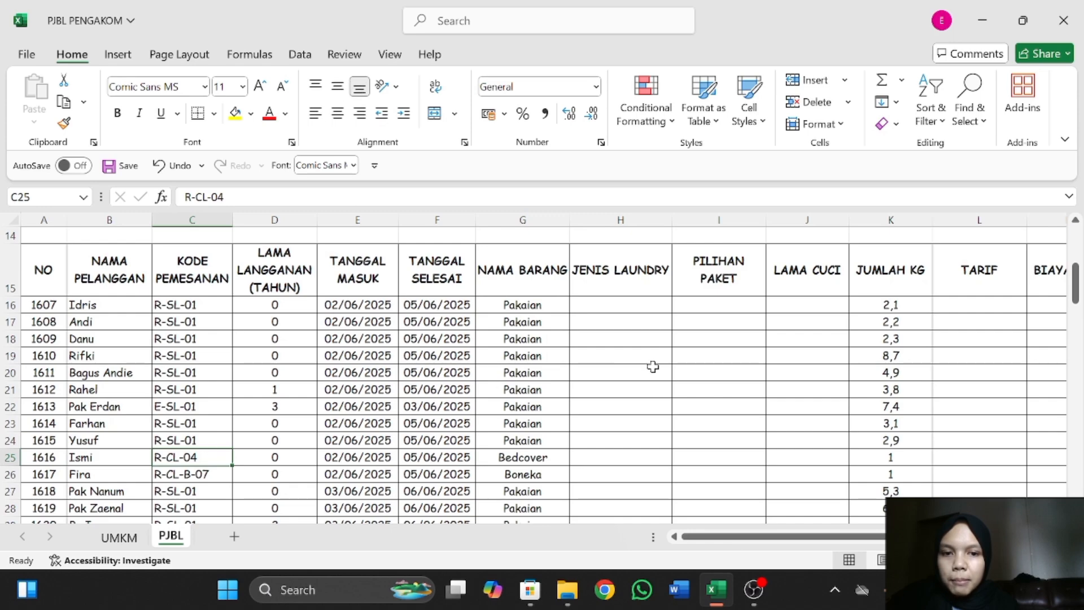
scroll(653, 367, right, 5)
scroll(653, 366, up, 3)
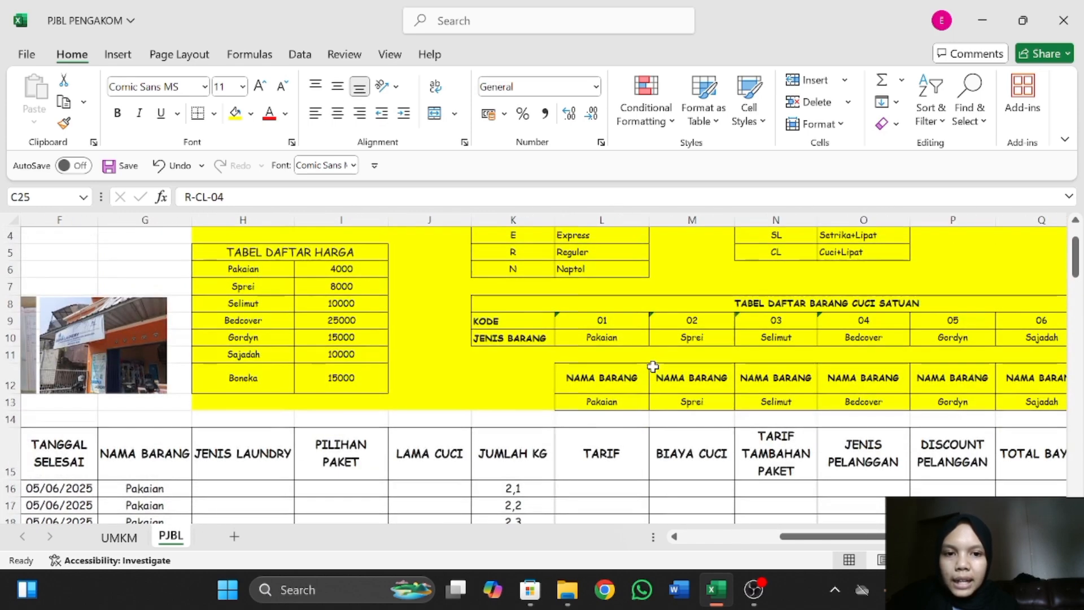
scroll(790, 335, right, 1)
scroll(790, 335, right, 1)
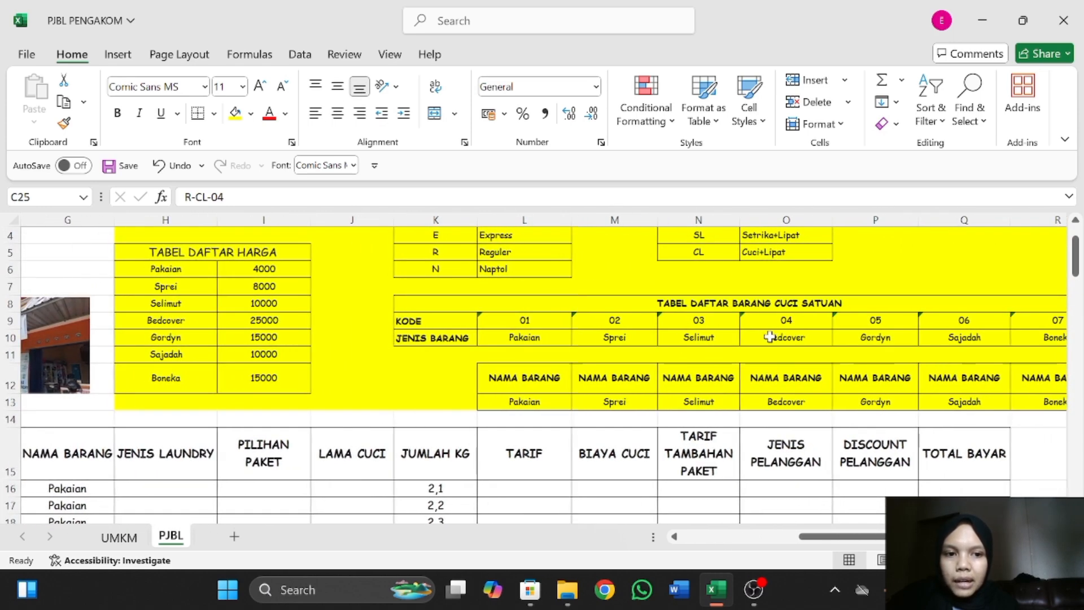
click(770, 338)
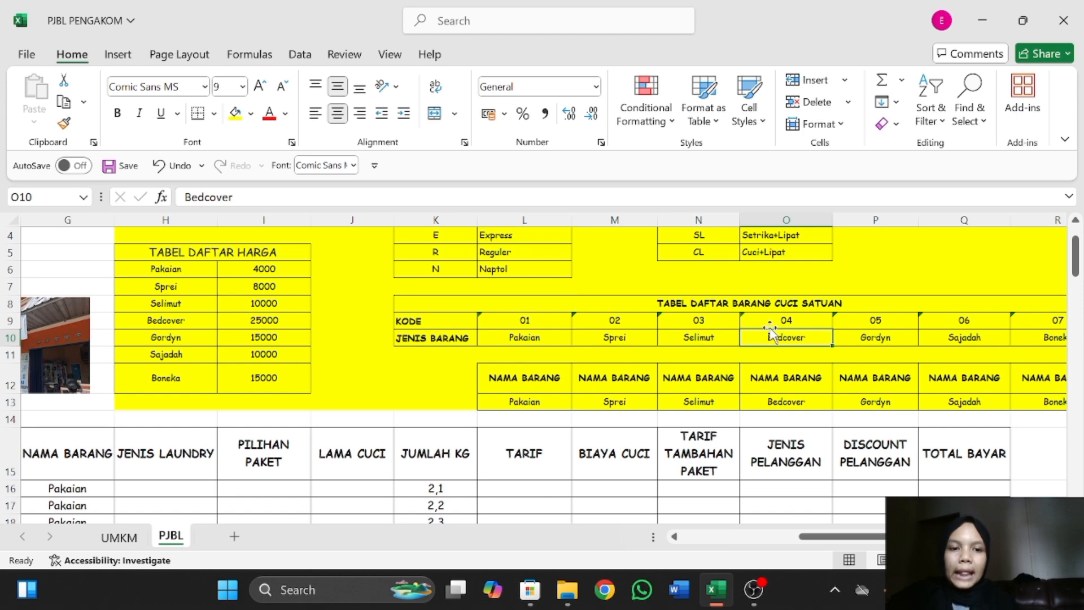
scroll(455, 344, left, 5)
scroll(508, 347, down, 3)
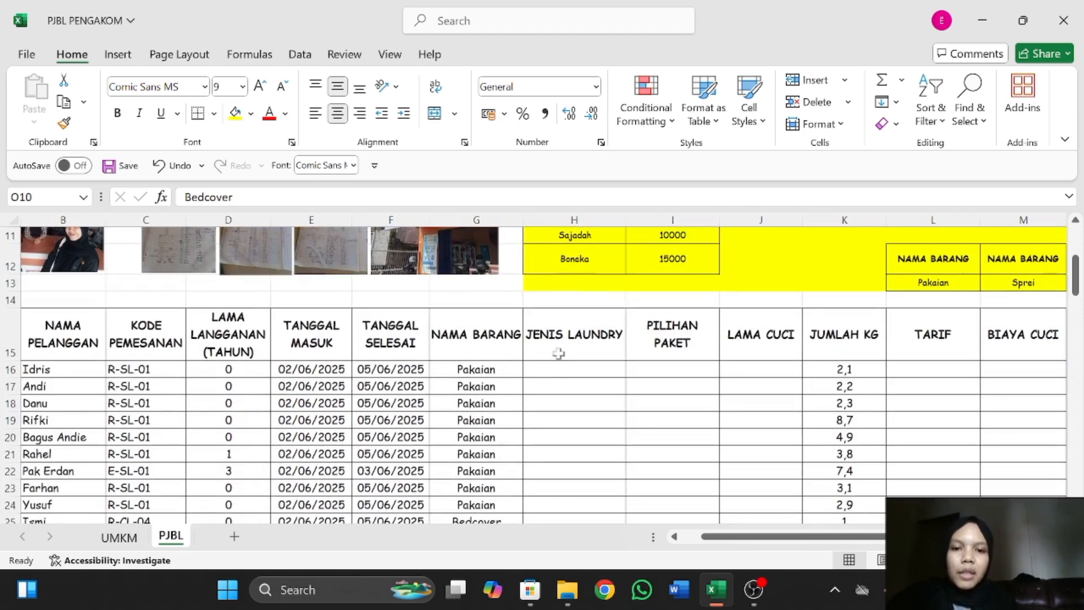
Select H16 under JENIS LAUNDRY and examine the codes and laundry types in Tabel Jenis Laundy.
click(573, 371)
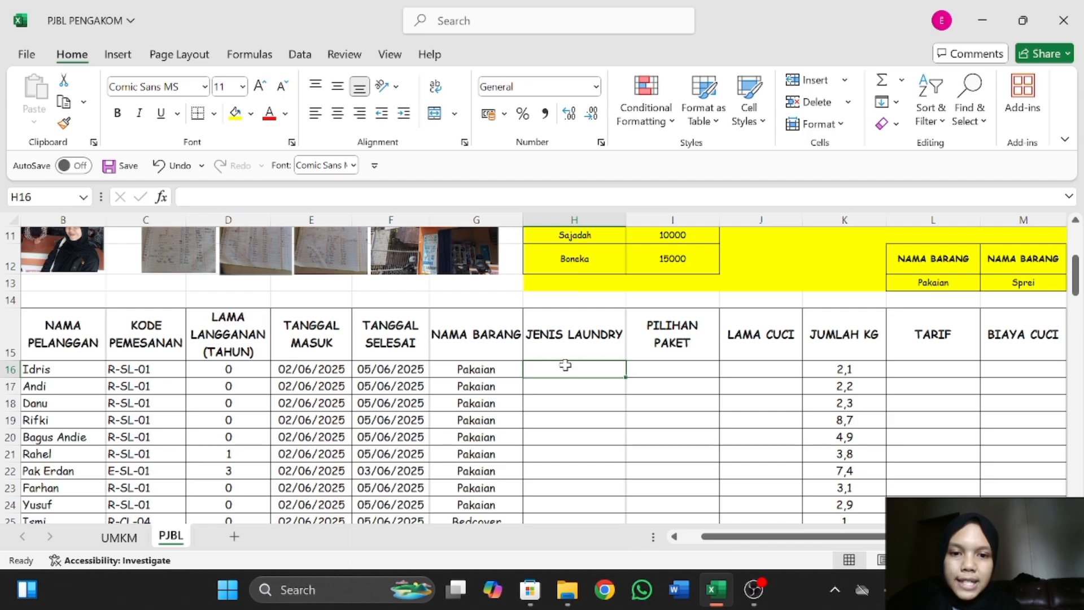
scroll(565, 365, down, 2)
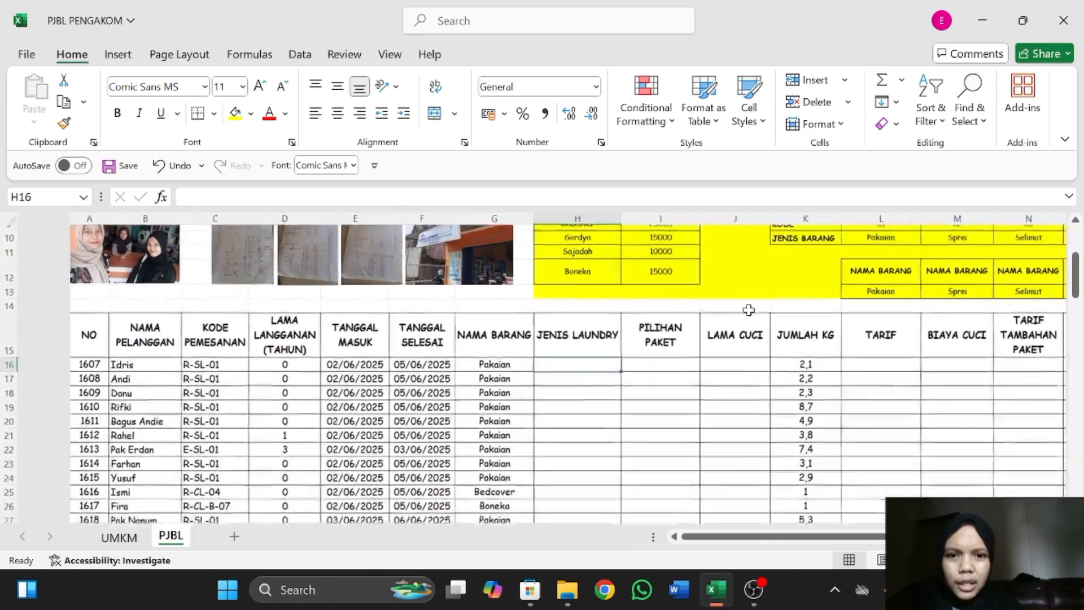
scroll(749, 310, down, 1)
scroll(749, 310, up, 1)
scroll(749, 310, up, 2)
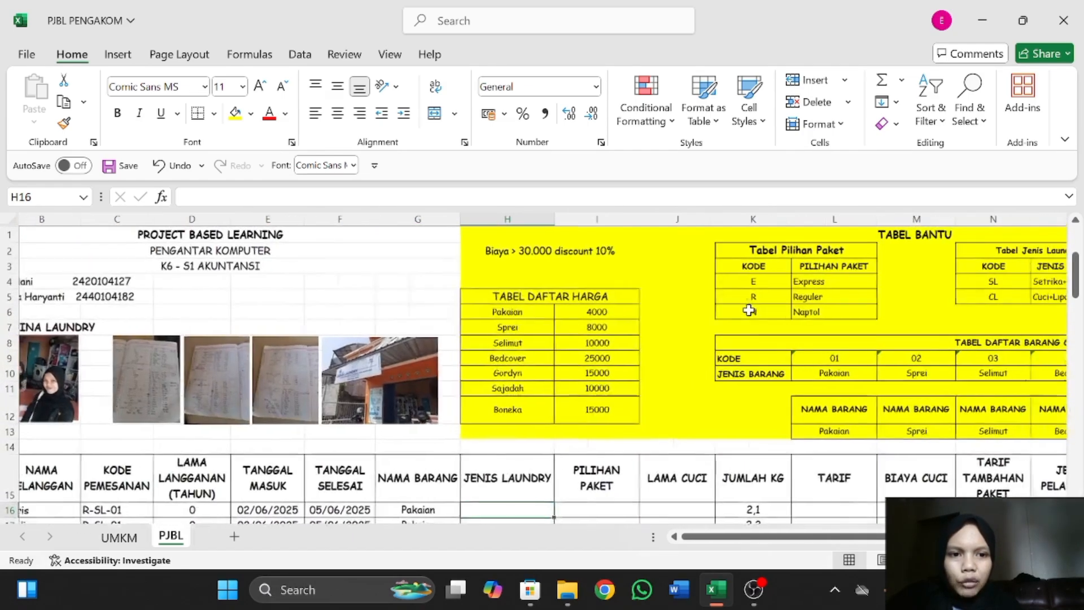
scroll(749, 310, right, 3)
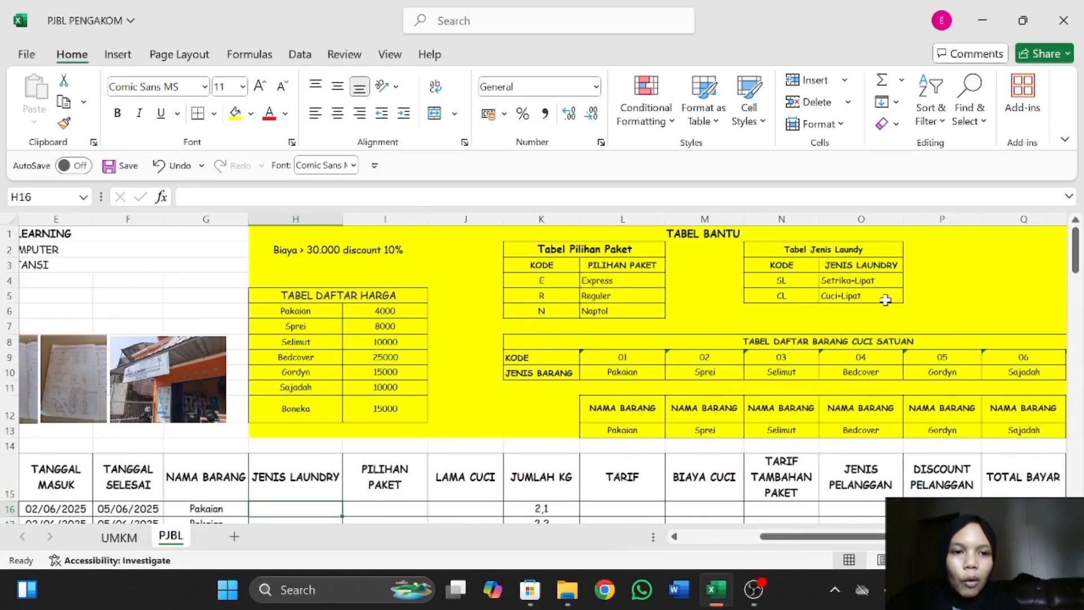
scroll(467, 382, down, 4)
scroll(467, 383, left, 2)
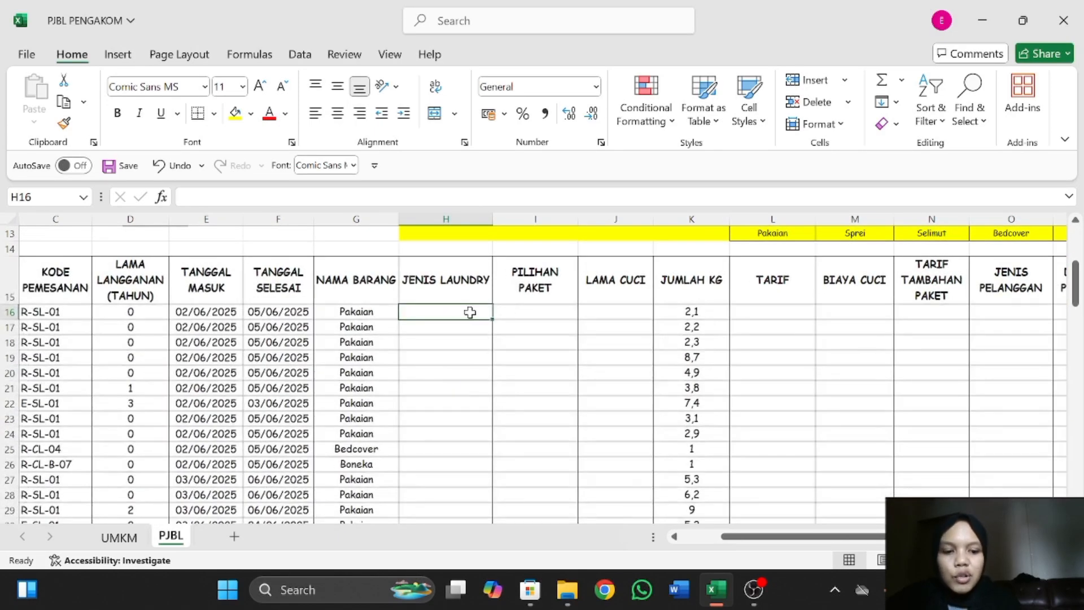
Begin a VLOOKUP formula in H16 with MID(C16;3;2) as its lookup value.
text(=V)
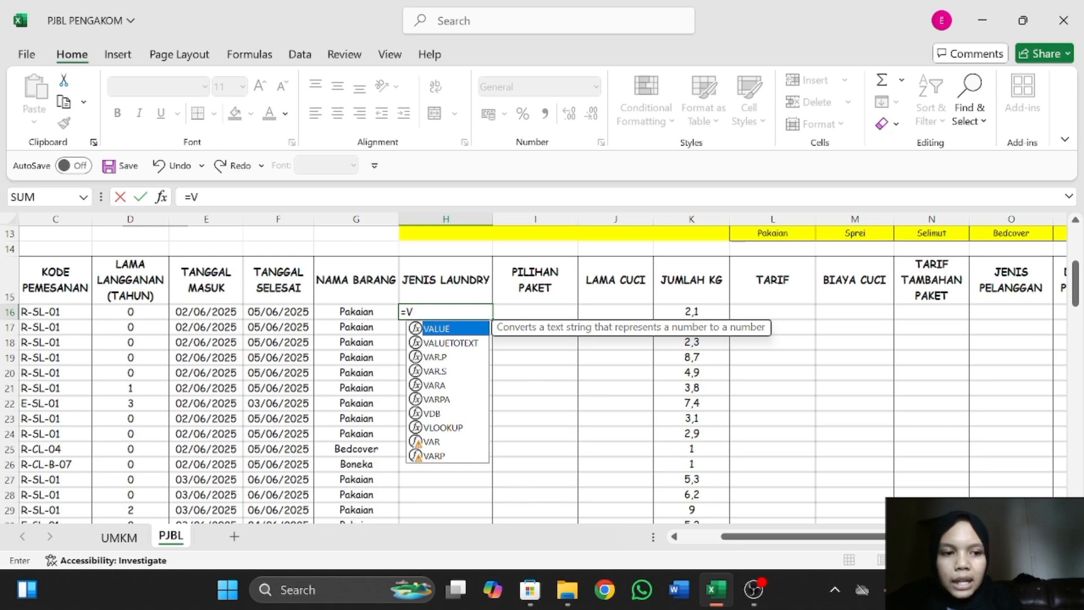
text(LOOK)
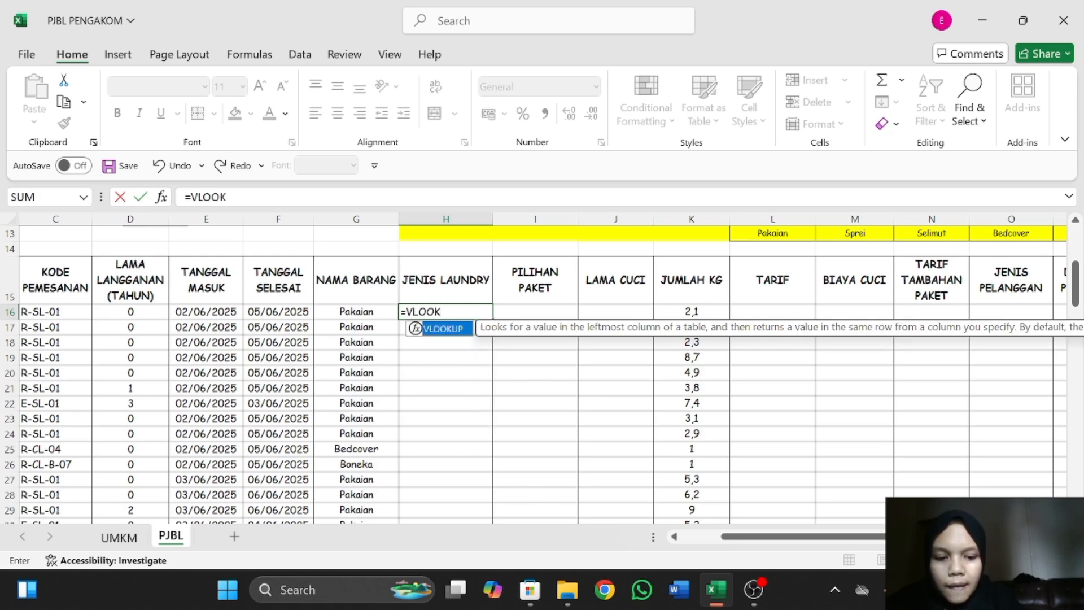
text(UP()
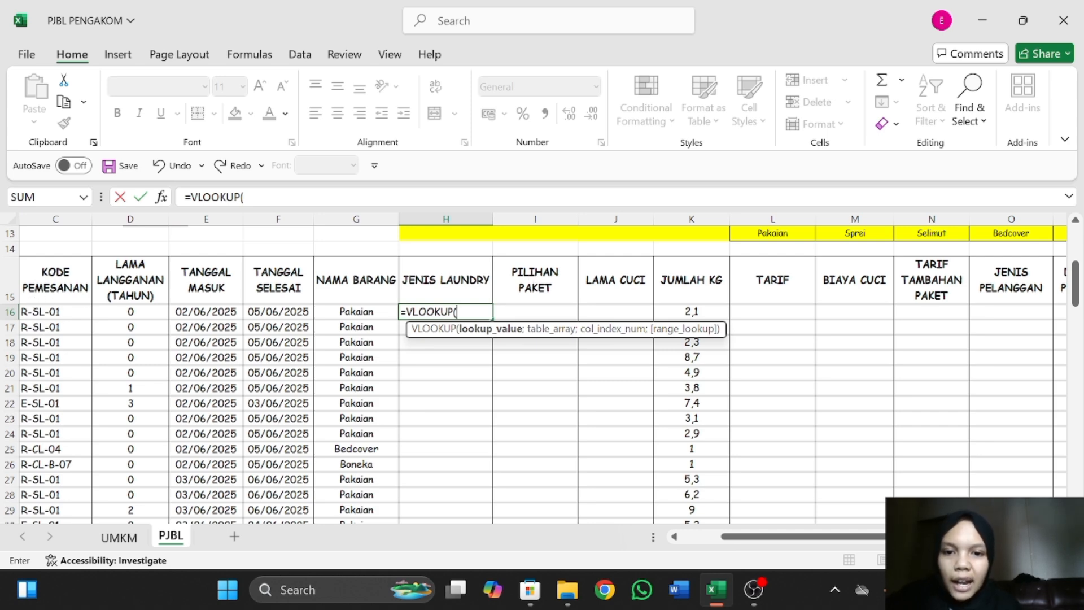
text(MI)
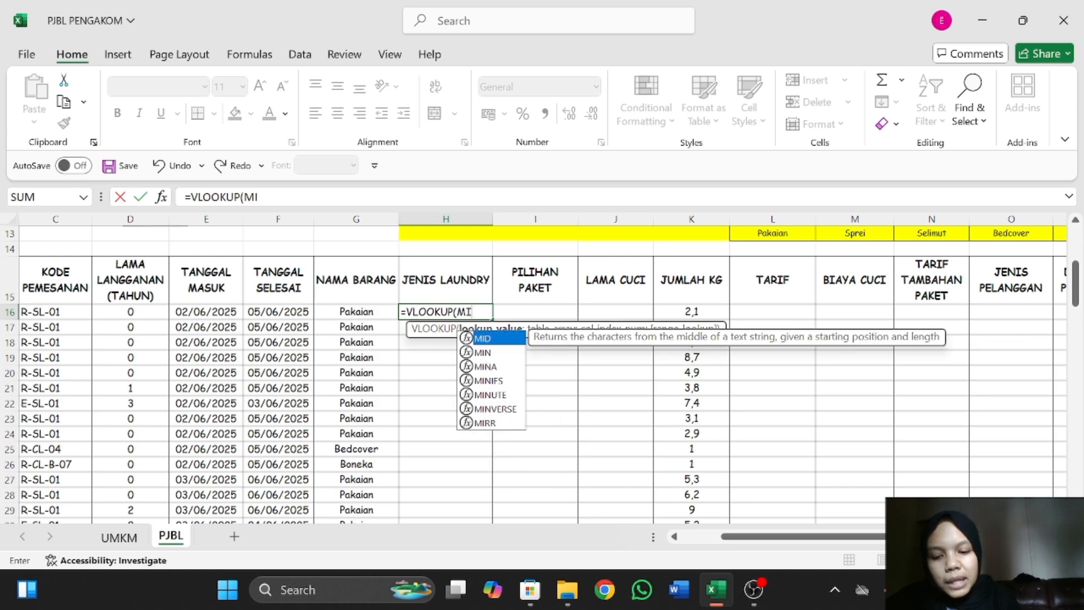
text(D()
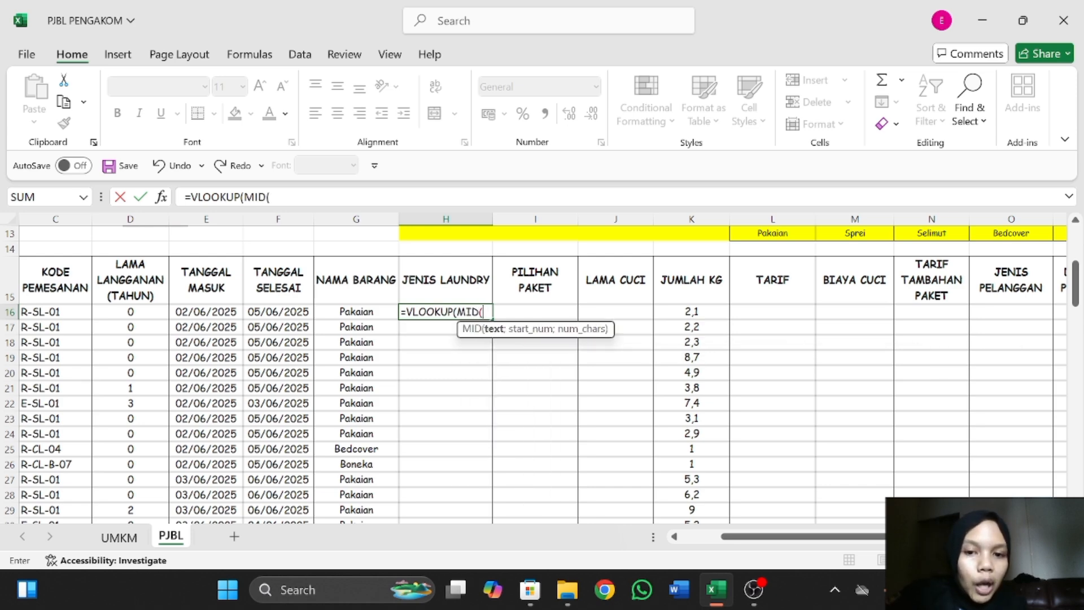
click(61, 310)
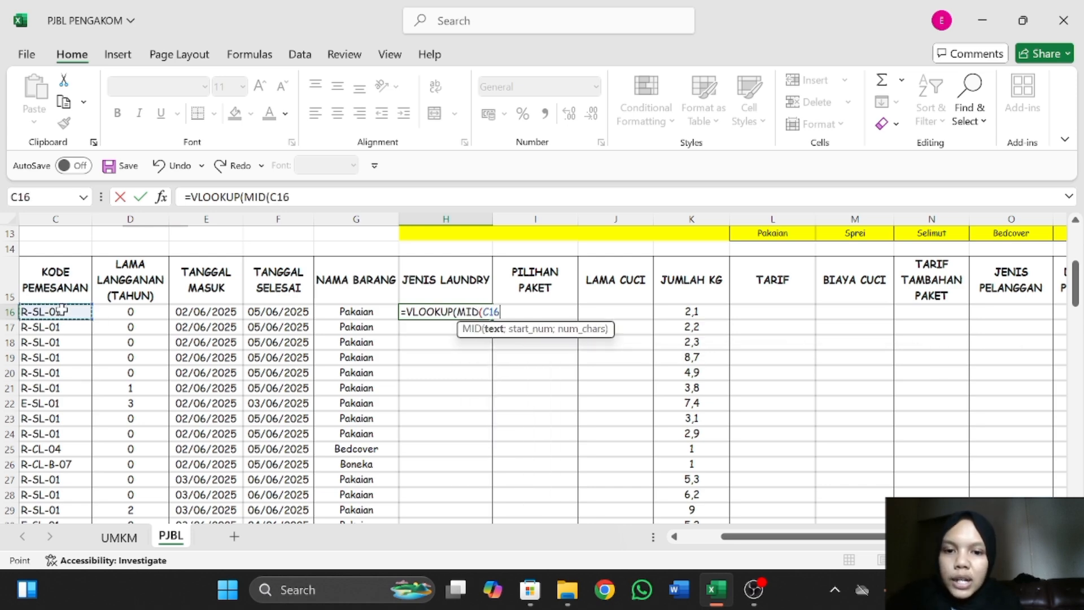
text(;)
scroll(334, 318, left, 2)
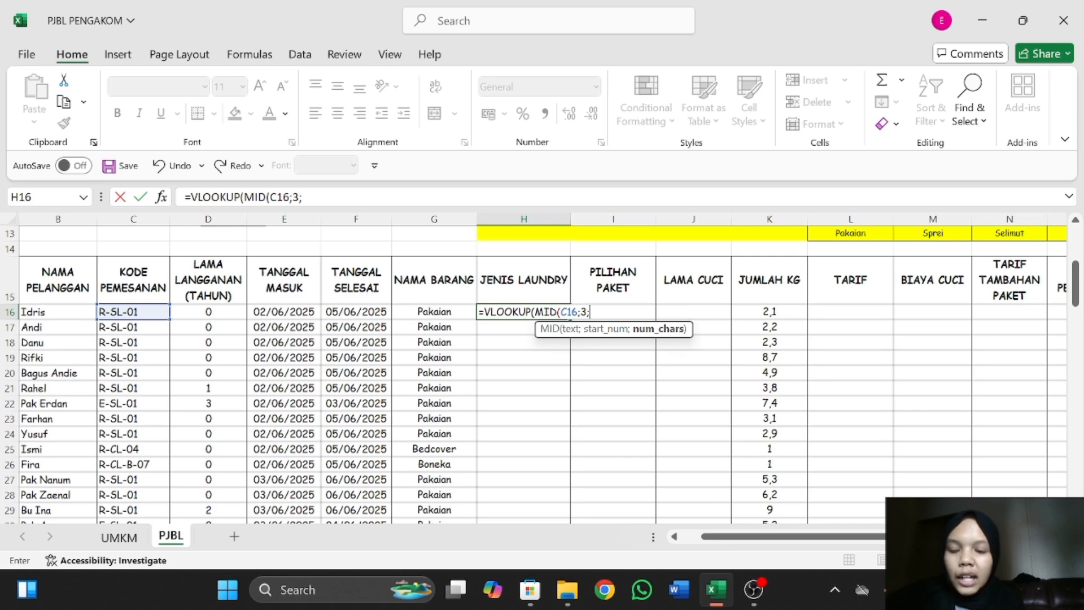
text())
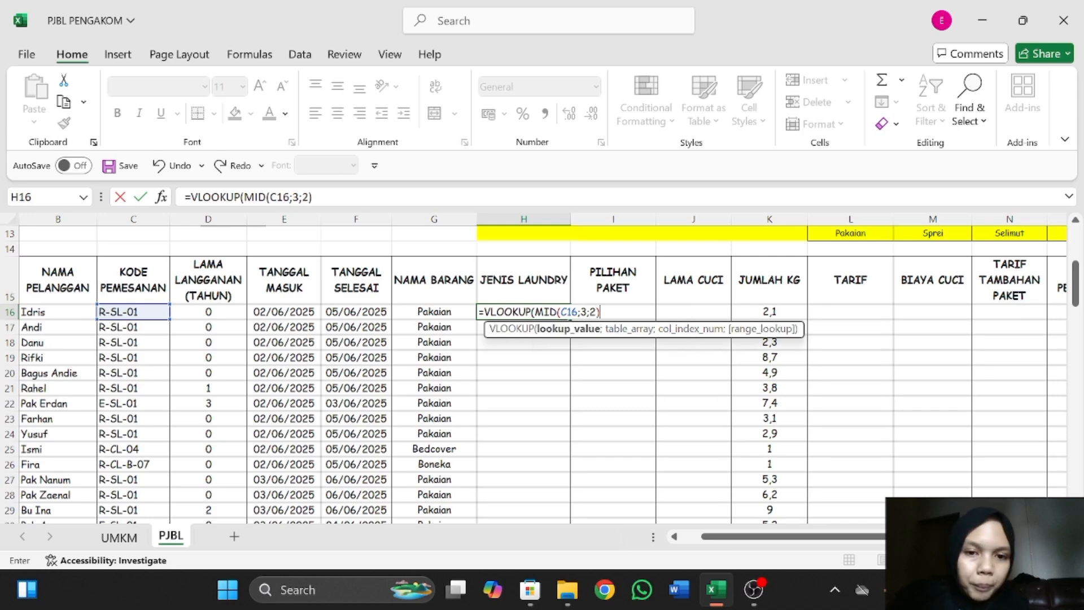
text(;)
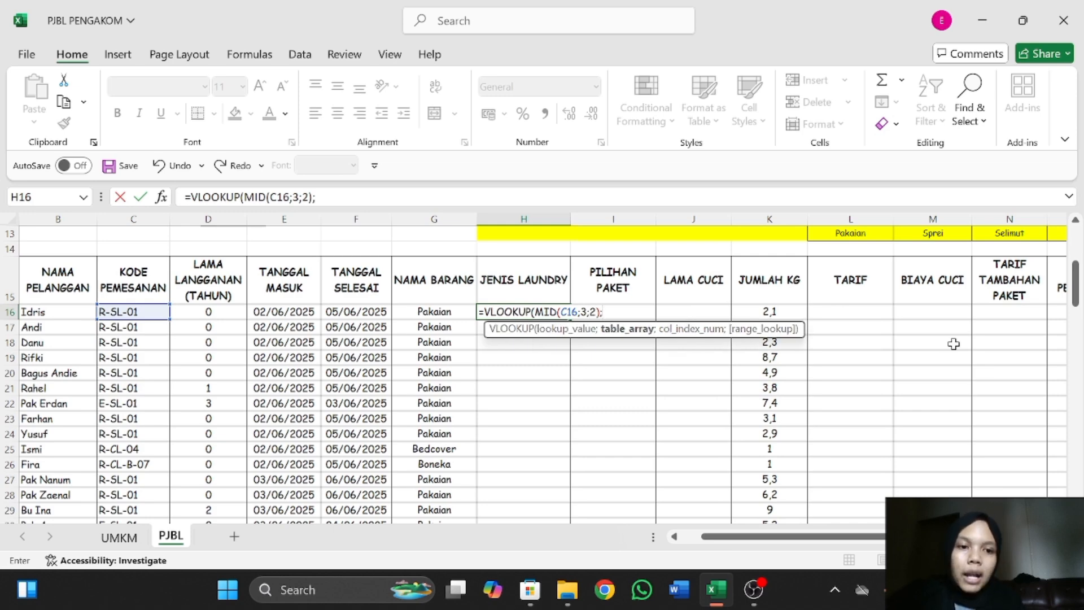
Add N3:O5 of Tabel Jenis Laundy to the H16 formula as the absolute table range $N$3:$O$5.
scroll(956, 341, right, 3)
scroll(806, 310, up, 4)
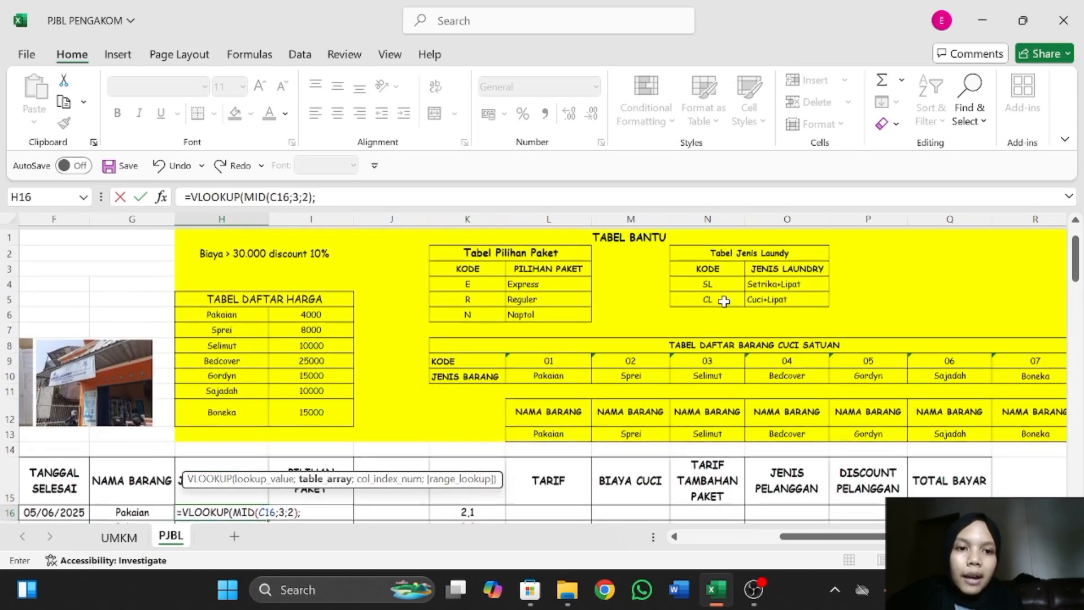
drag(685, 263, 785, 299)
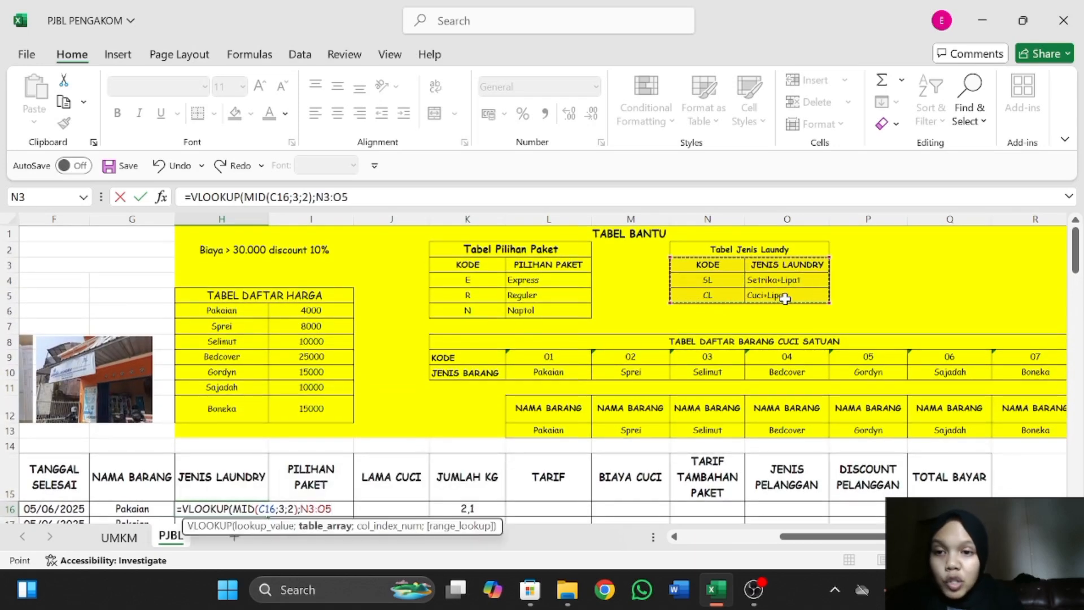
key(F4)
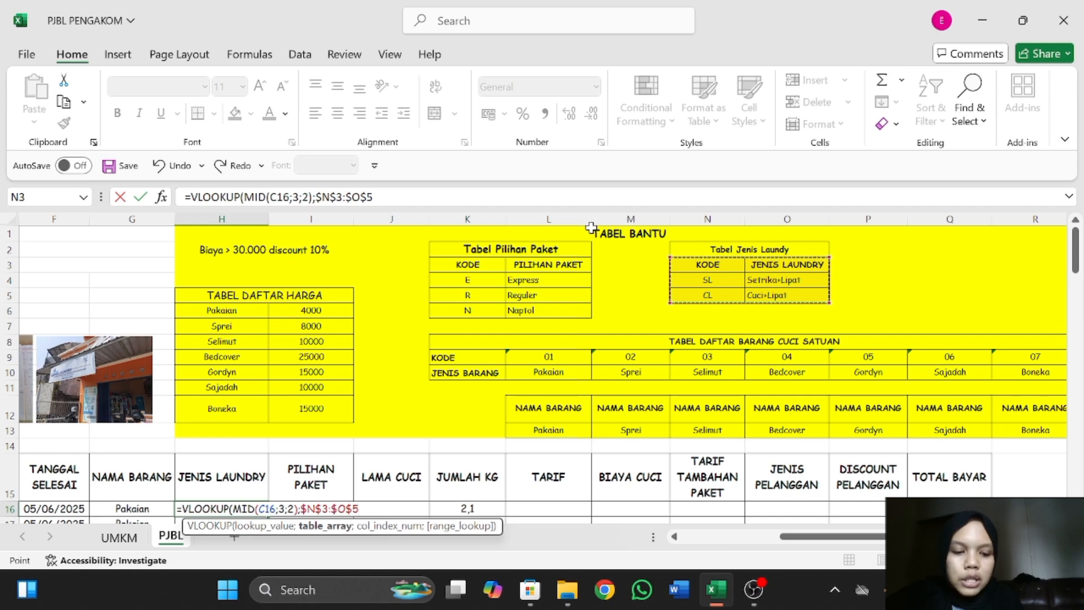
text(;)
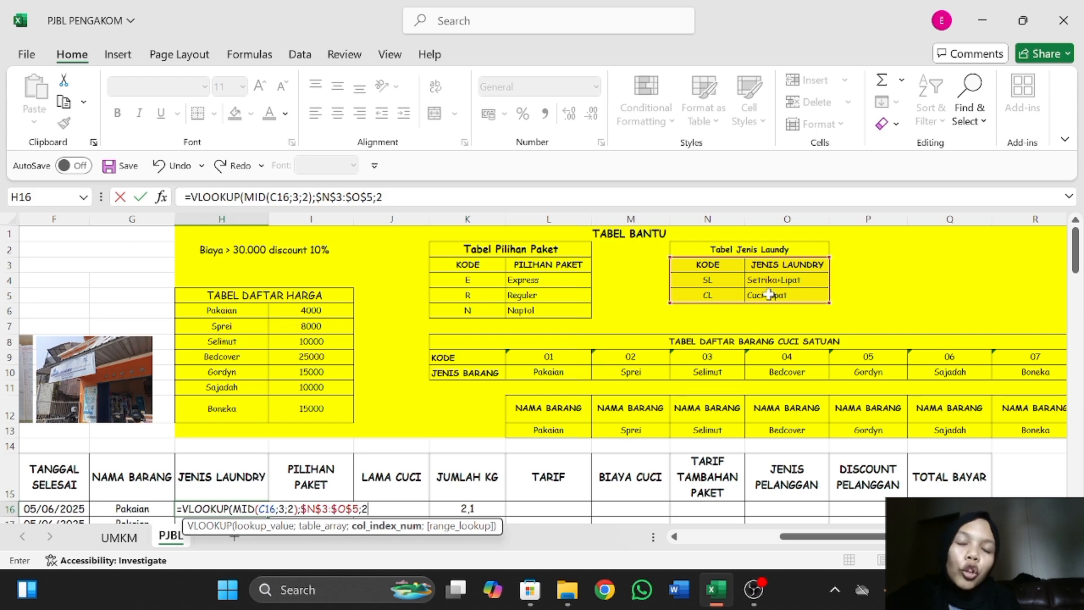
Complete the H16 VLOOKUP formula with column index 2 and exact match 0.
text(2;)
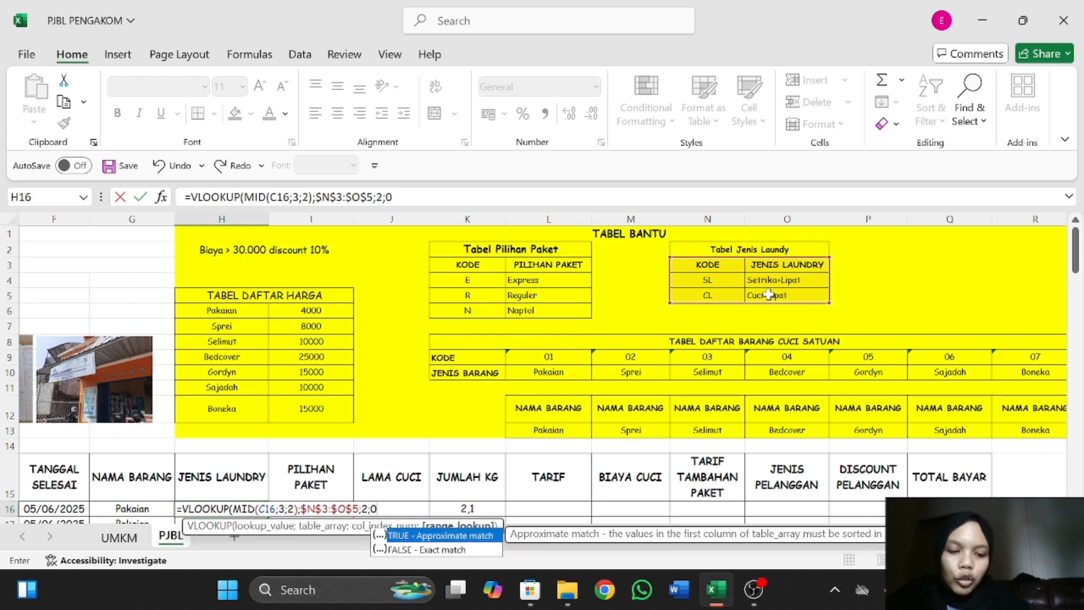
text(0)
key(Return)
Fill the H16 VLOOKUP formula down the JENIS LAUNDRY column through the last order.
scroll(366, 240, down, 4)
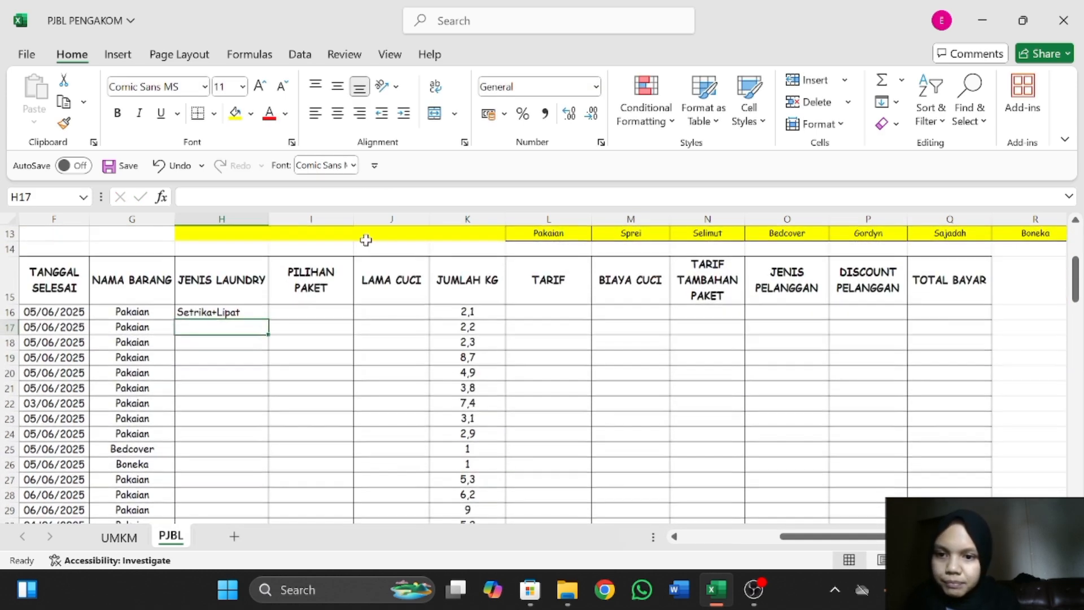
click(255, 314)
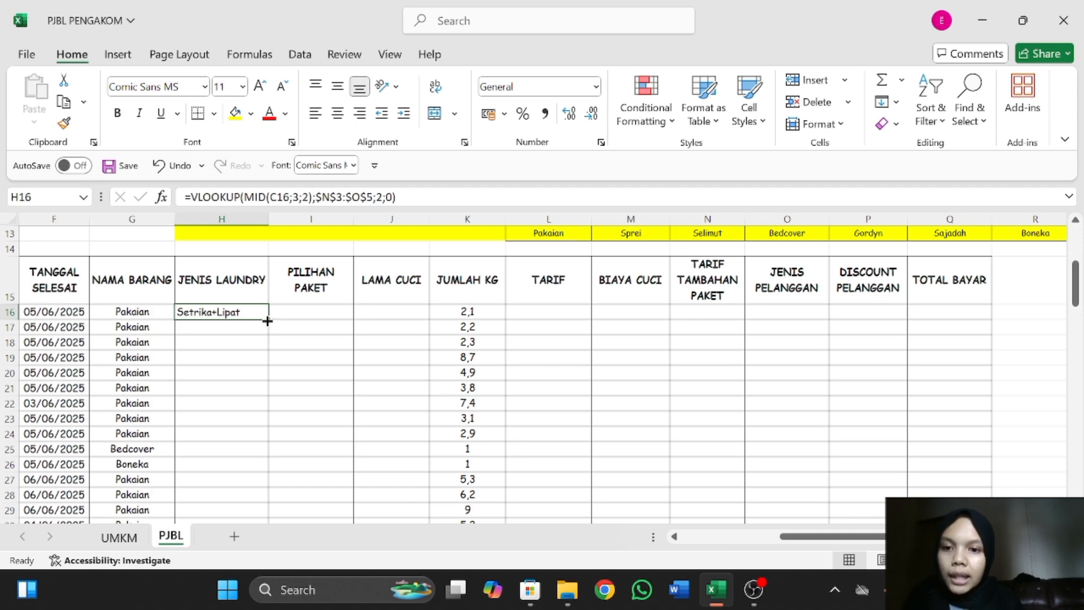
drag(268, 319, 260, 407)
scroll(243, 332, up, 13)
scroll(243, 332, up, 9)
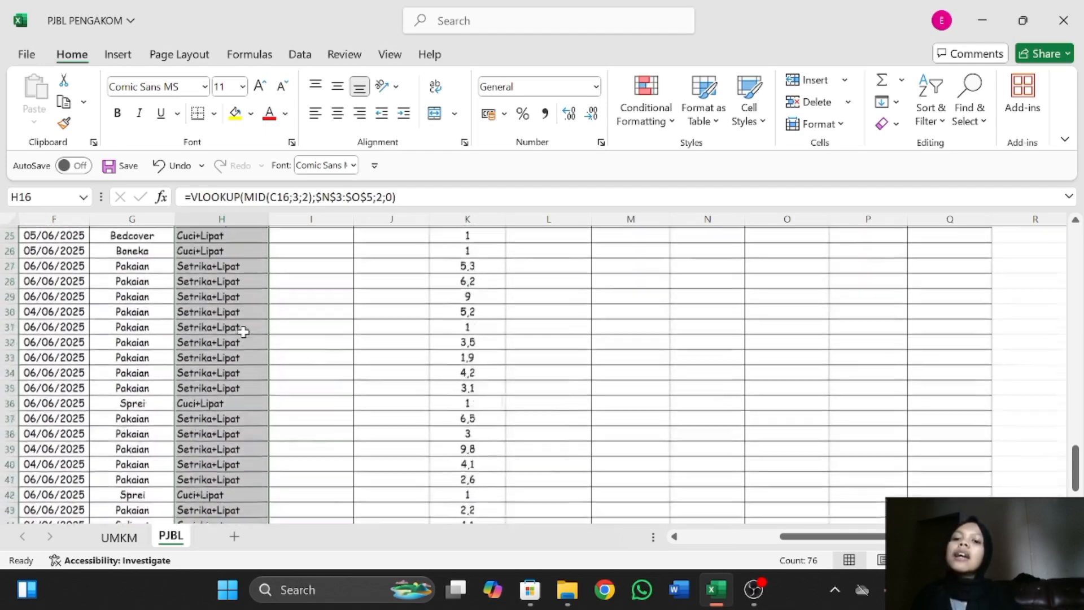
scroll(243, 332, left, 3)
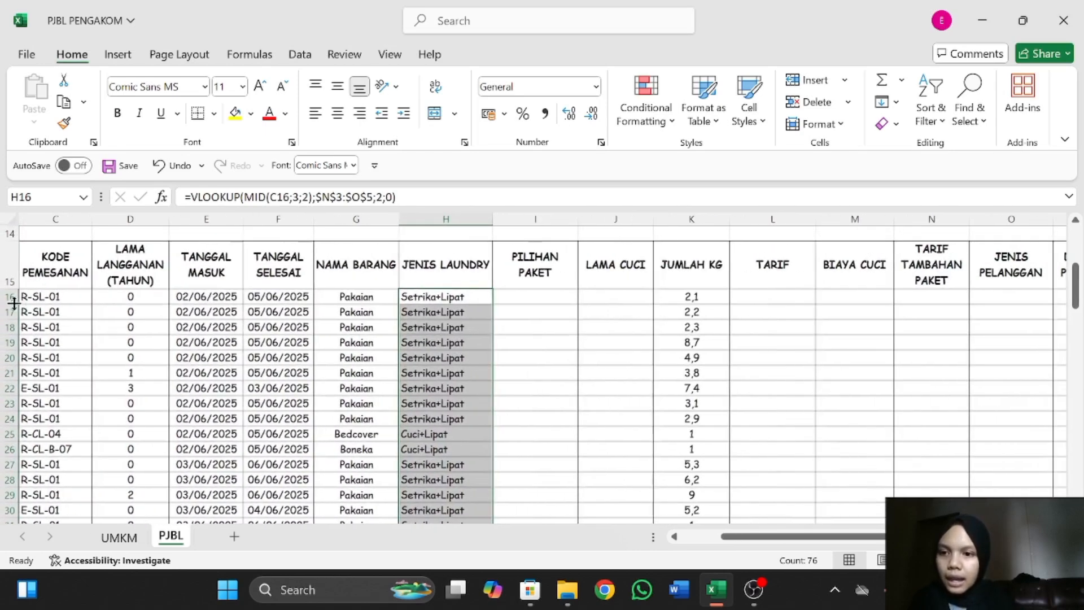
Review the order table's remaining empty columns and the Tabel Pilihan Paket helper table for the PILIHAN PAKET column.
scroll(70, 292, left, 2)
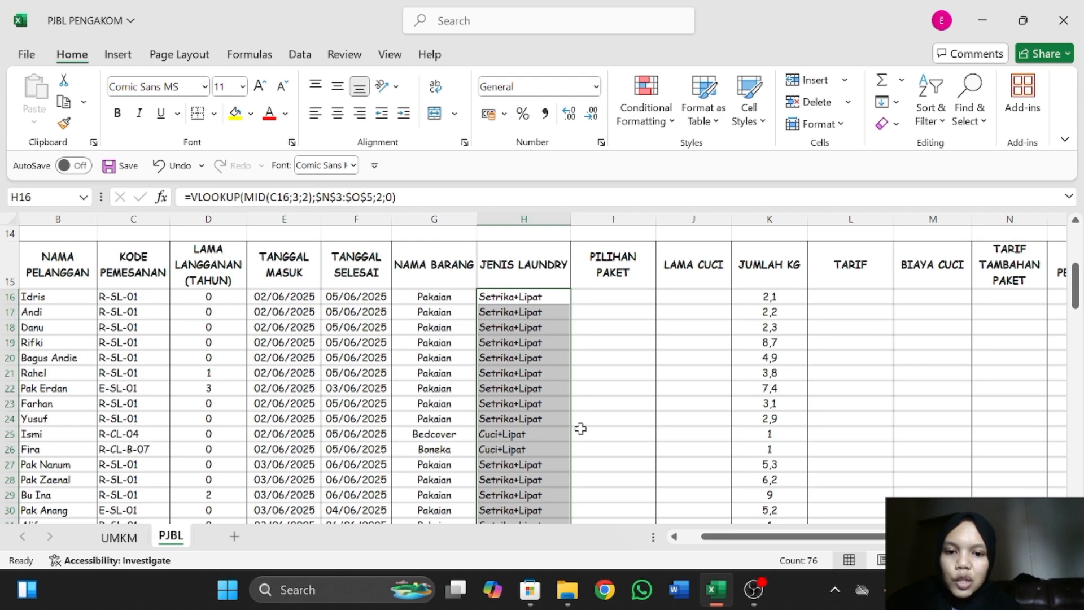
scroll(734, 285, right, 2)
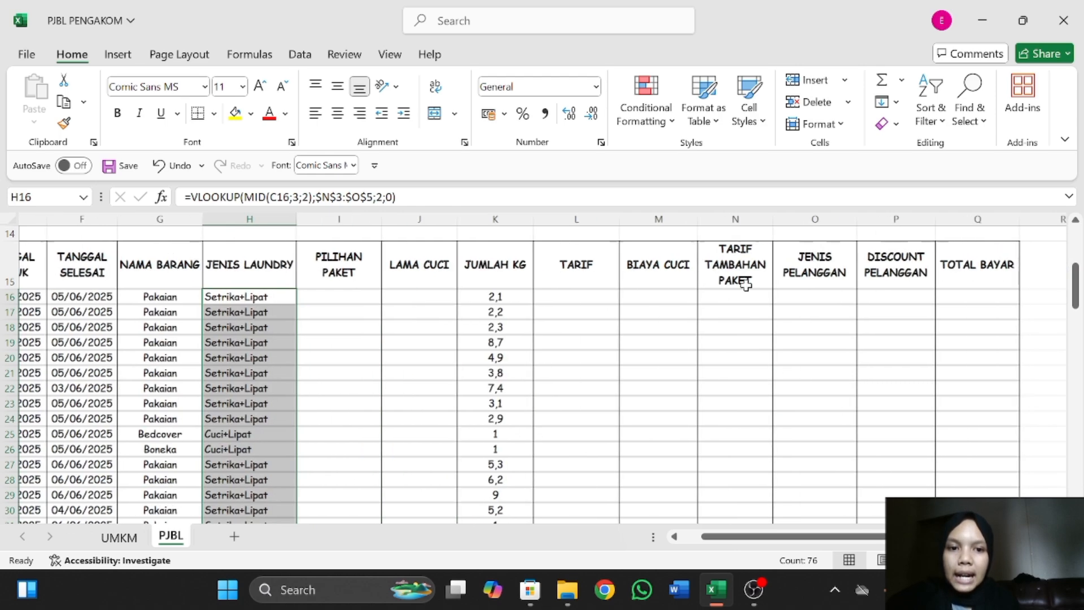
scroll(751, 283, up, 5)
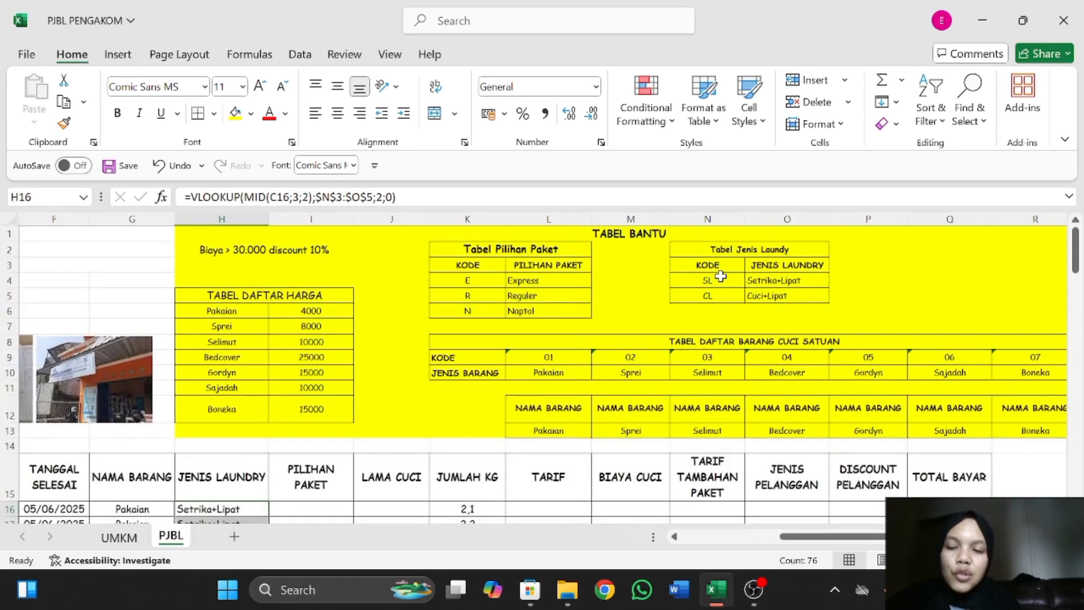
scroll(385, 366, down, 1)
scroll(385, 365, left, 2)
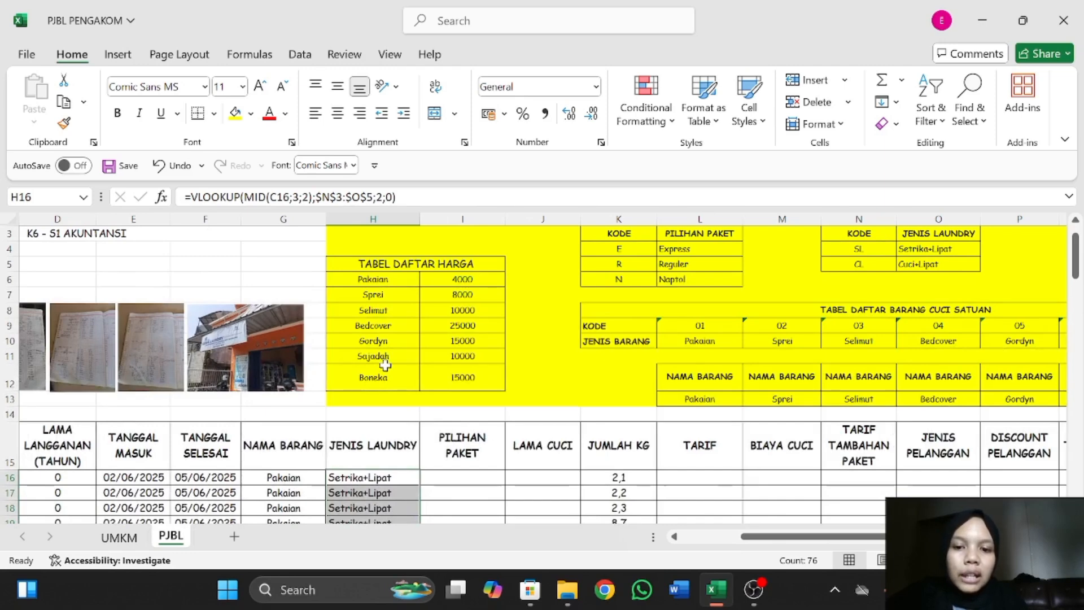
click(483, 477)
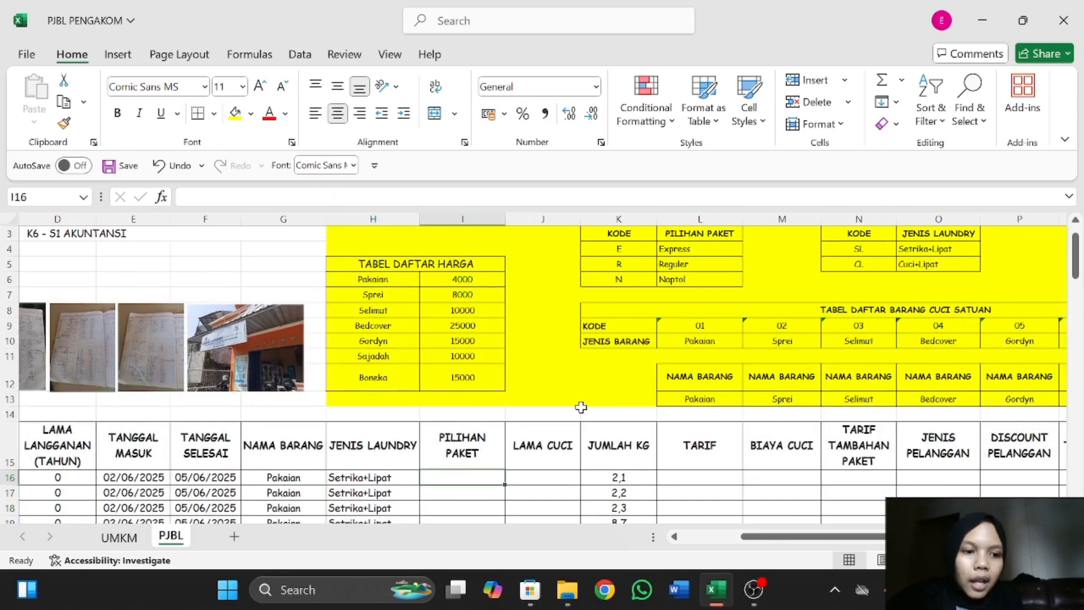
scroll(581, 407, up, 1)
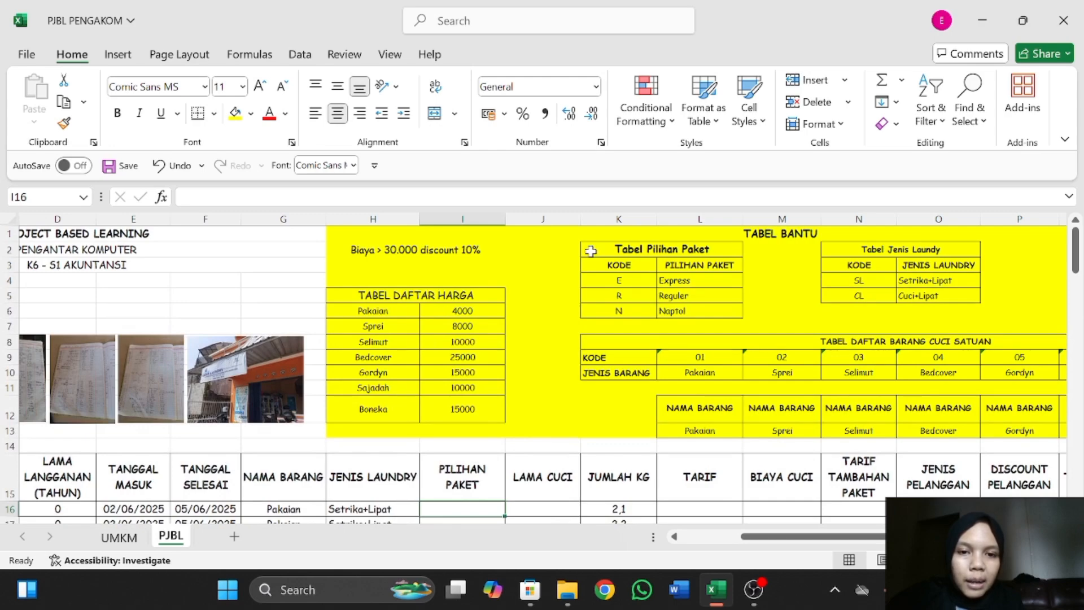
click(591, 251)
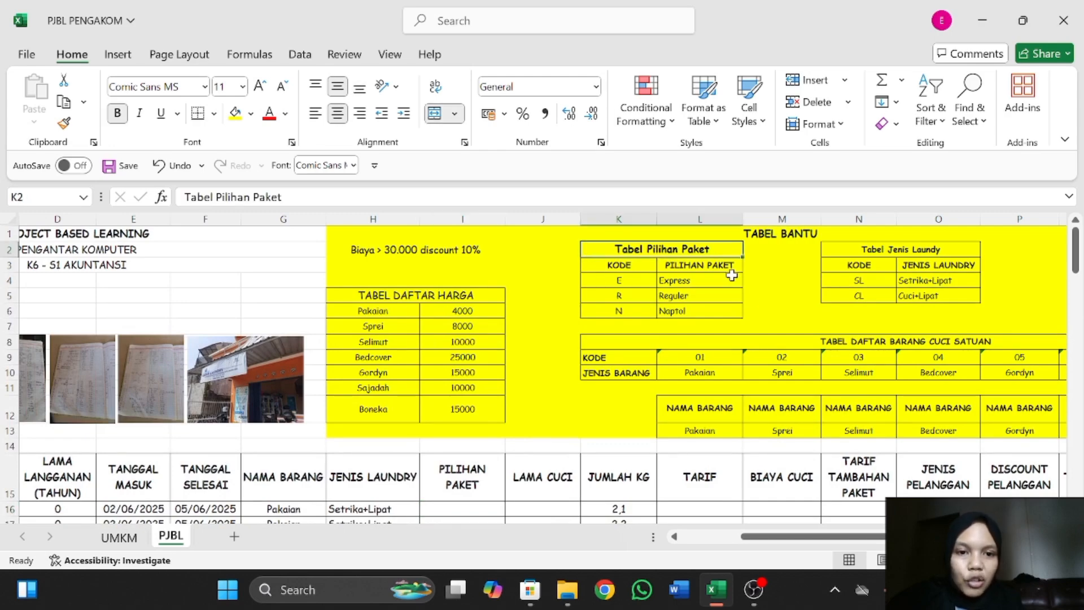
scroll(762, 279, down, 2)
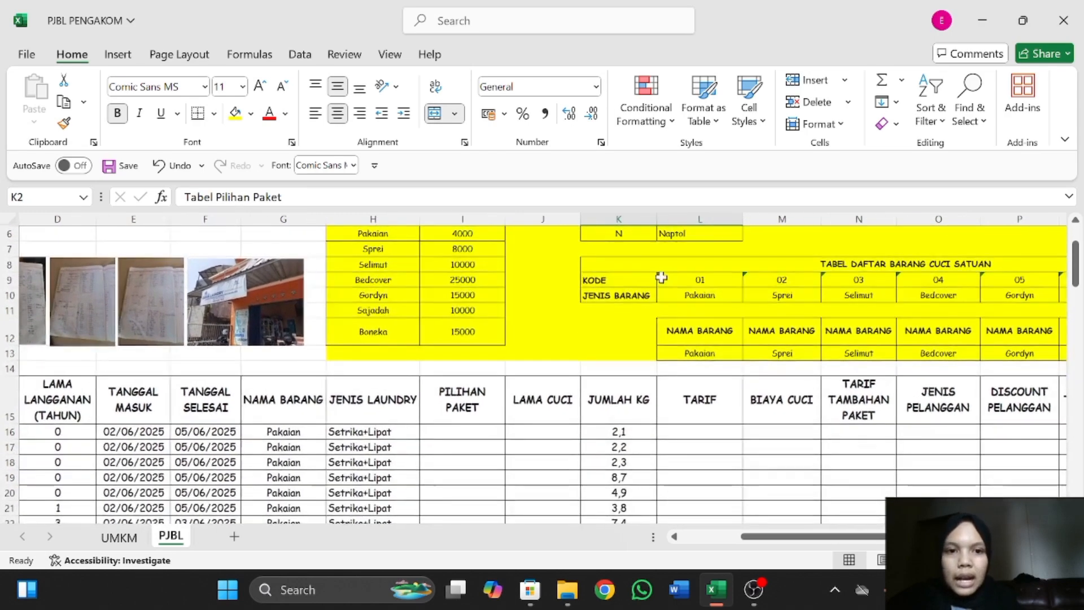
scroll(661, 277, up, 2)
Begin a VLOOKUP formula in I16 with LEFT(C16;1) as its lookup value.
click(456, 504)
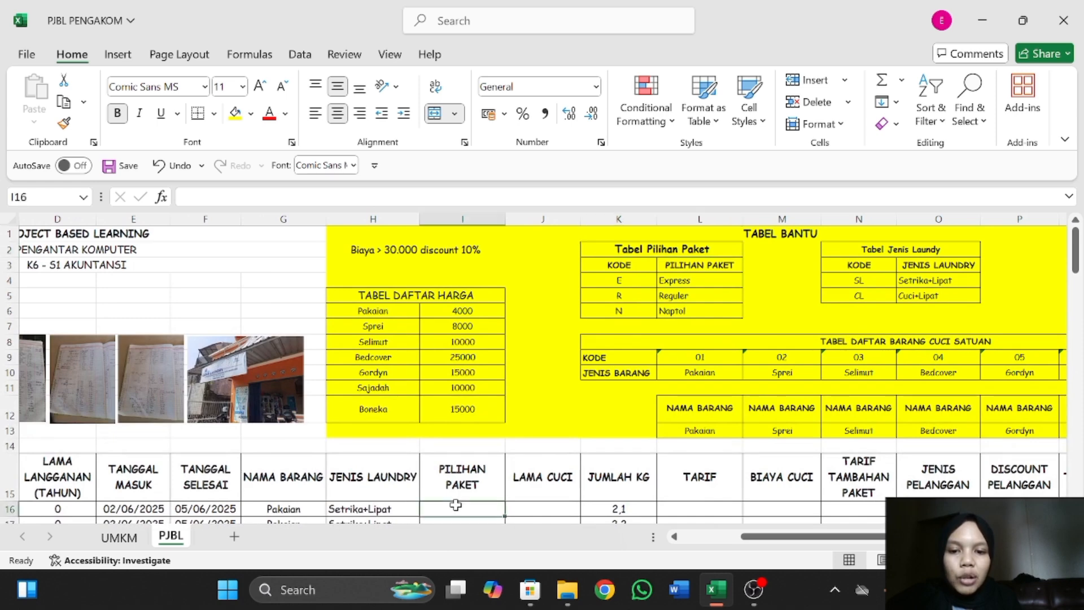
text(=)
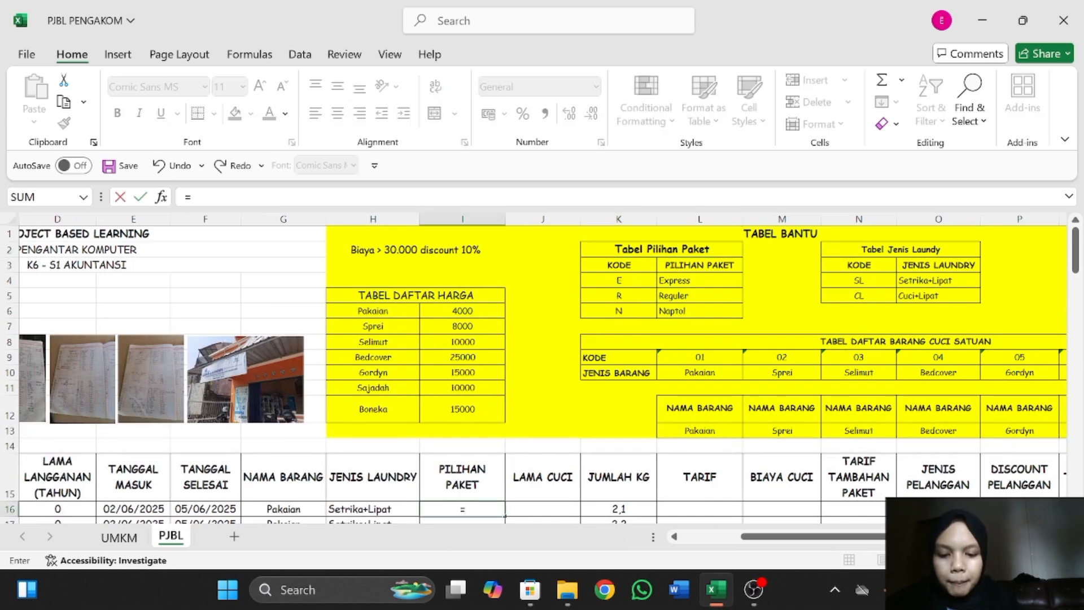
text(VLOOKUP)
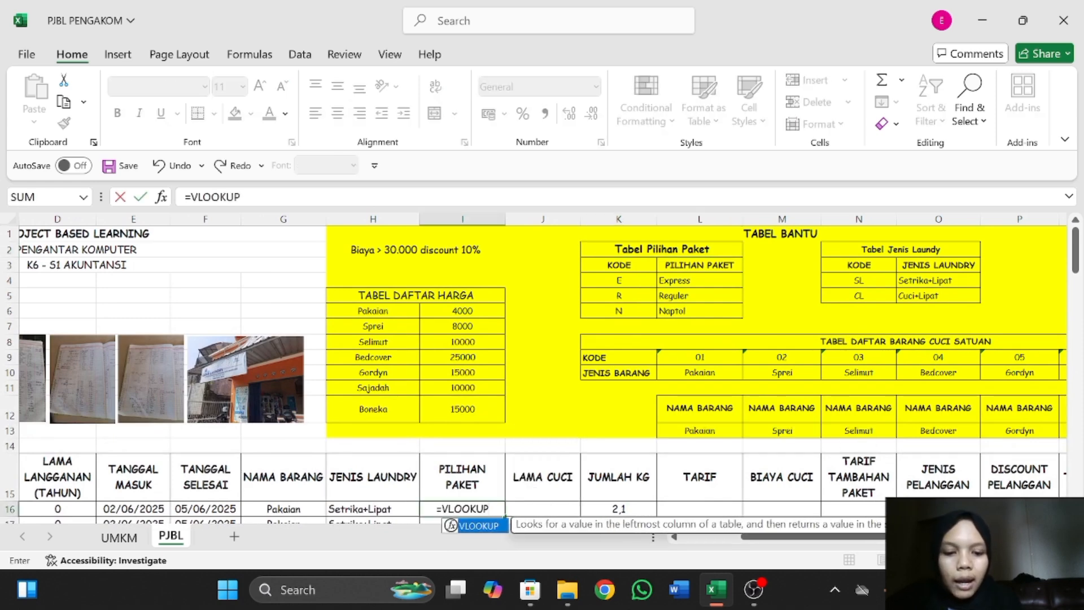
text(()
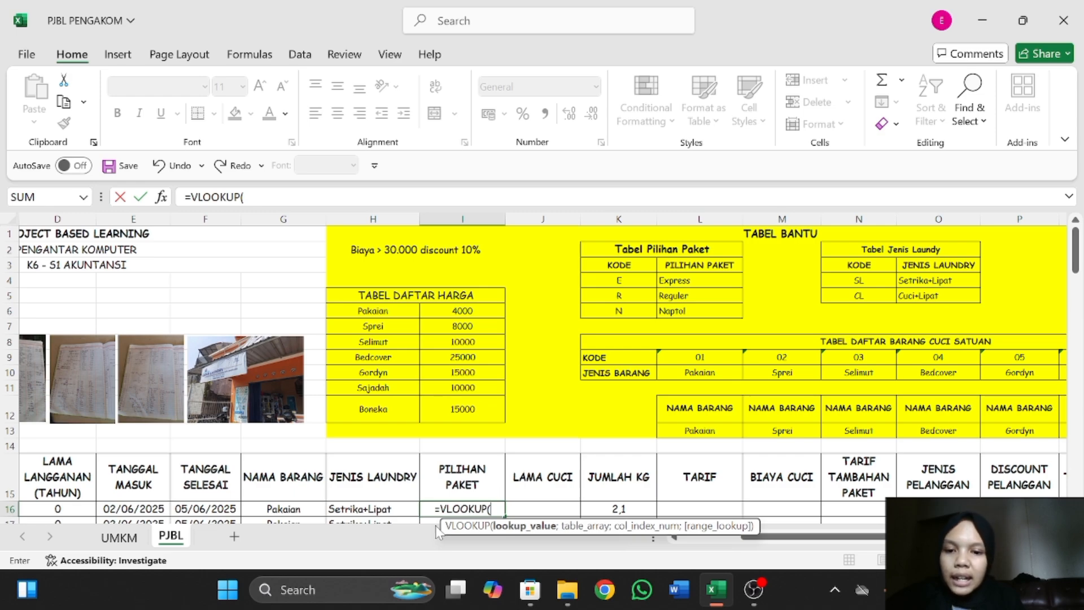
scroll(411, 464, left, 2)
scroll(226, 452, down, 3)
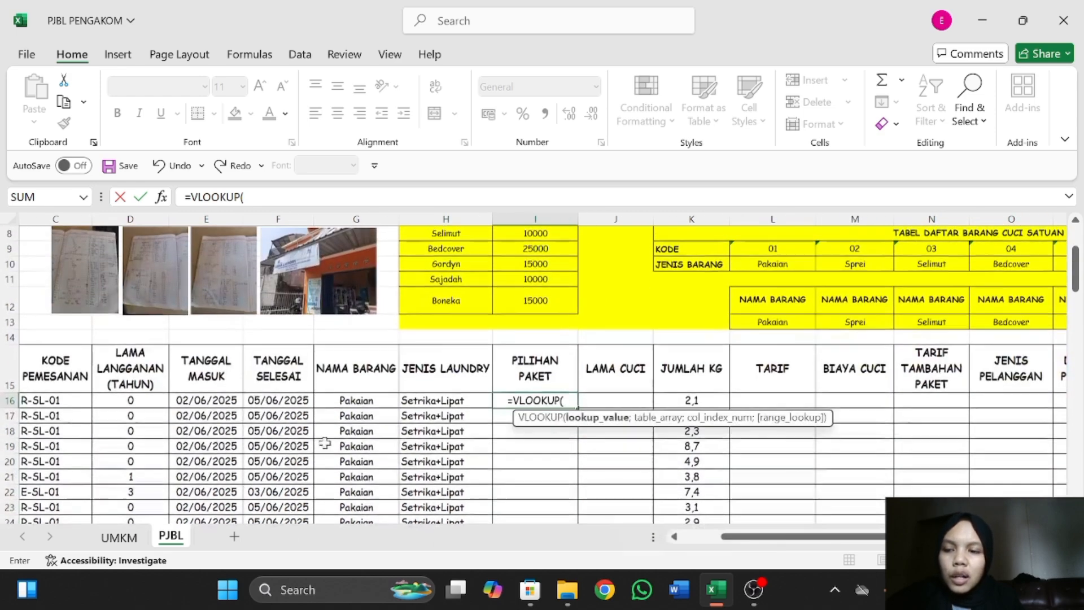
scroll(25, 397, left, 2)
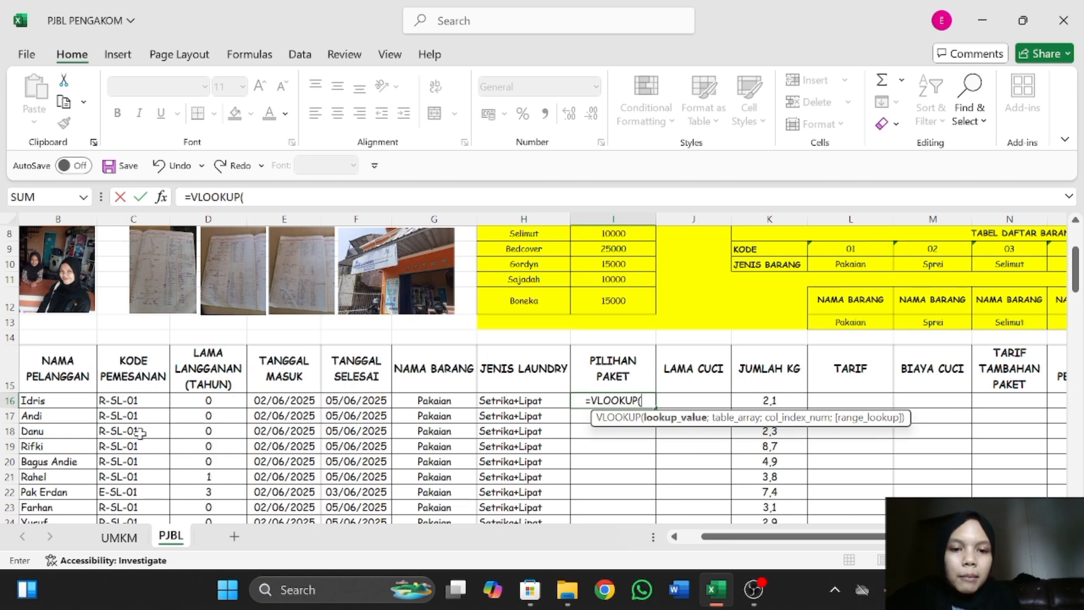
text(EF)
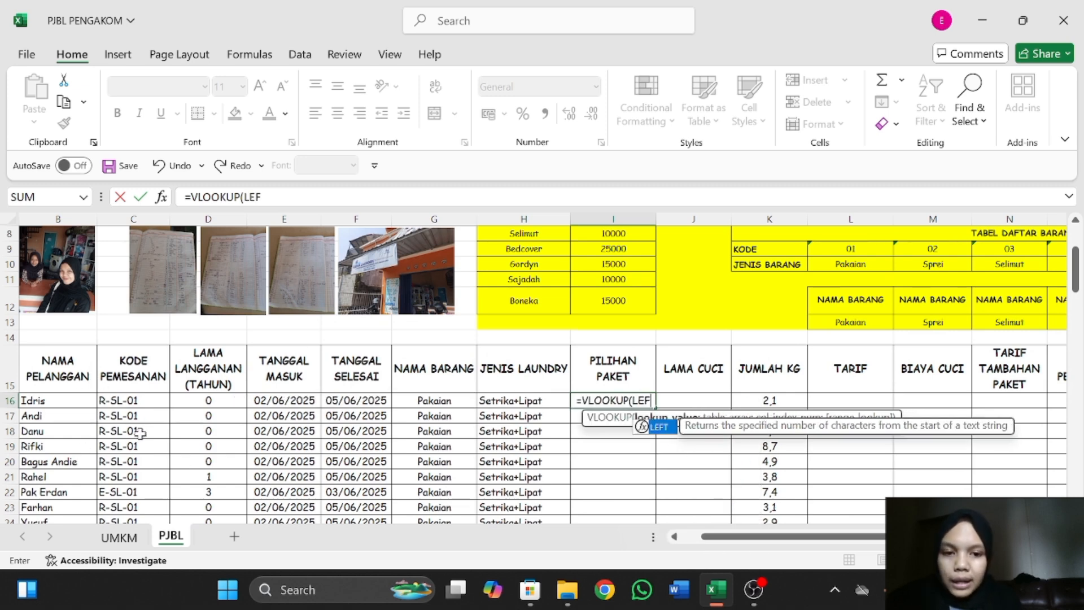
text(T()
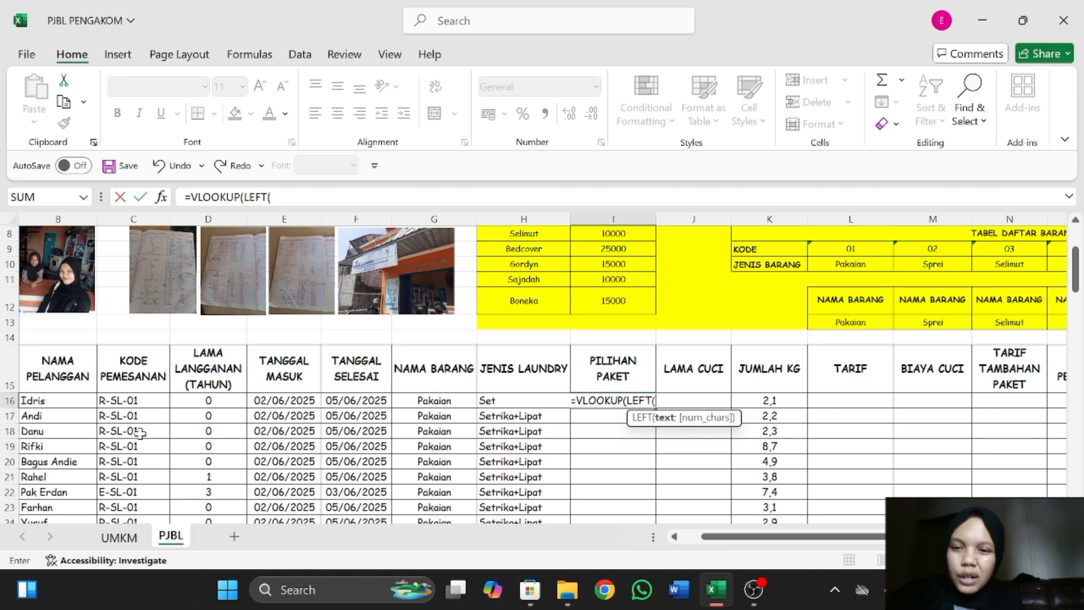
click(134, 401)
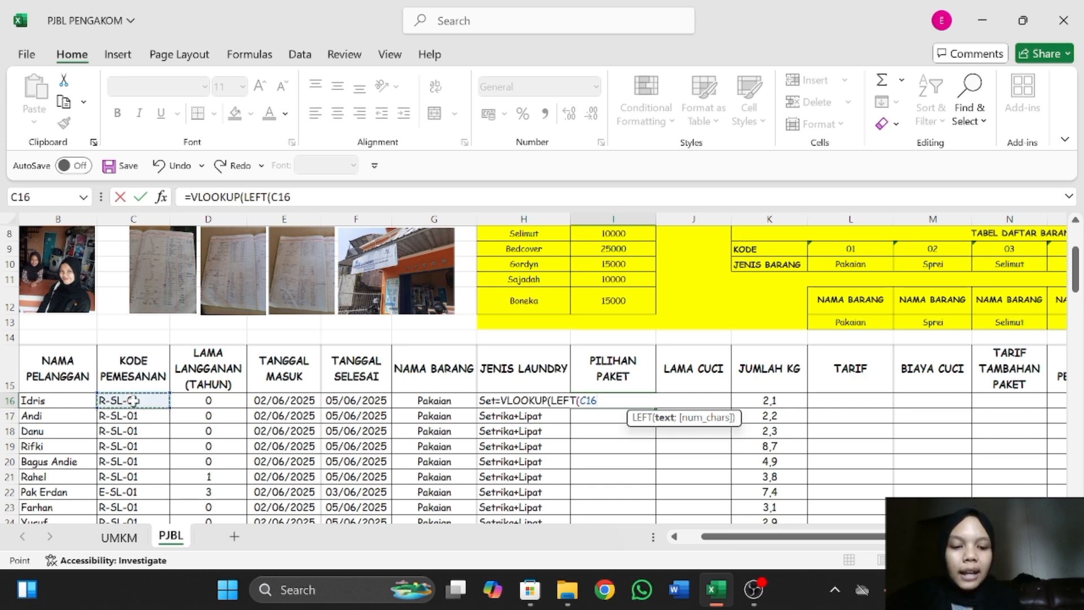
text(;)
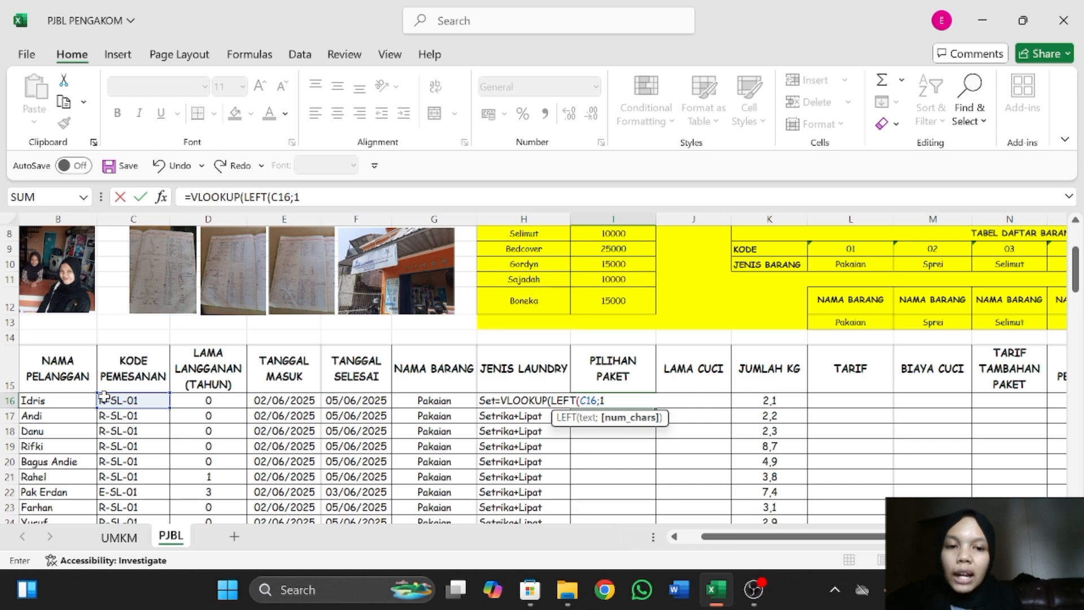
text(1);)
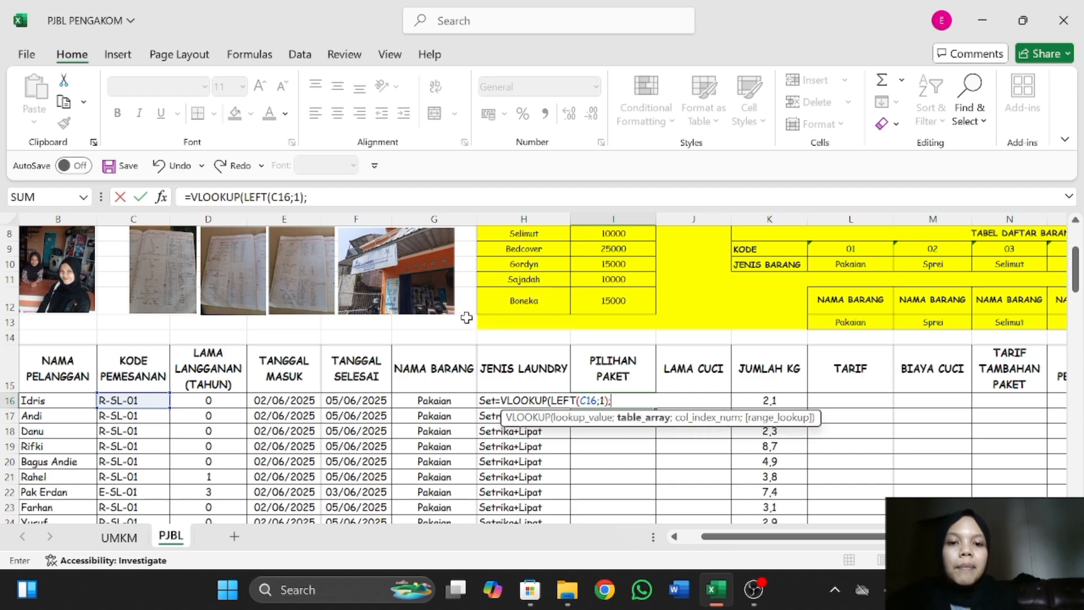
Add K3:L6 of Tabel Pilihan Paket to the I16 formula as the absolute table range $K$3:$L$6.
scroll(219, 359, up, 3)
scroll(219, 360, left, 1)
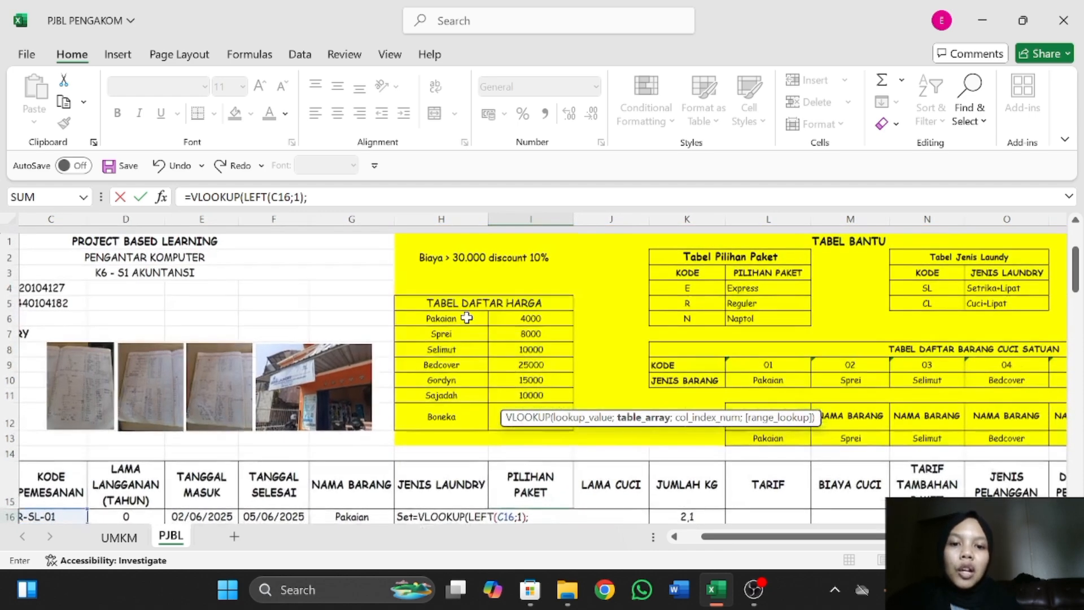
scroll(692, 303, down, 1)
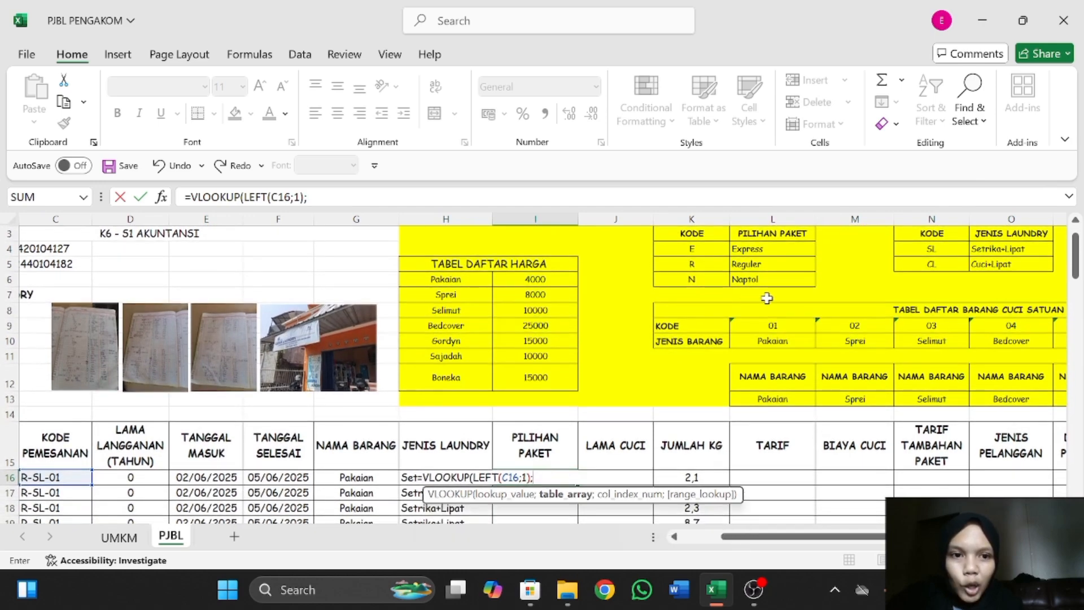
scroll(747, 283, up, 1)
drag(674, 251, 754, 298)
key(F4)
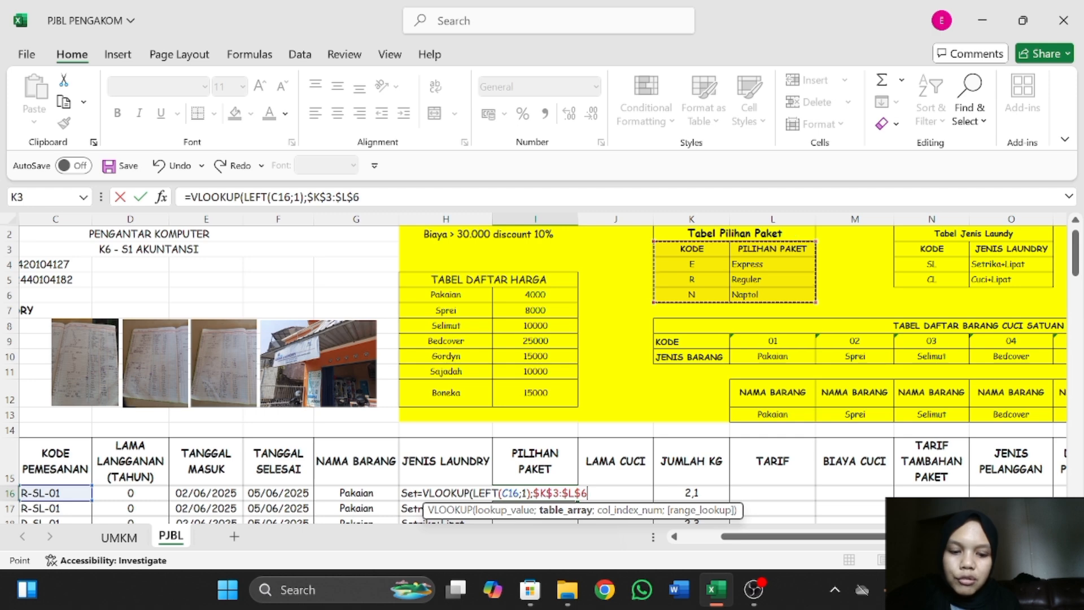
Complete the I16 VLOOKUP formula with column index 2 and exact match 0.
text(;)
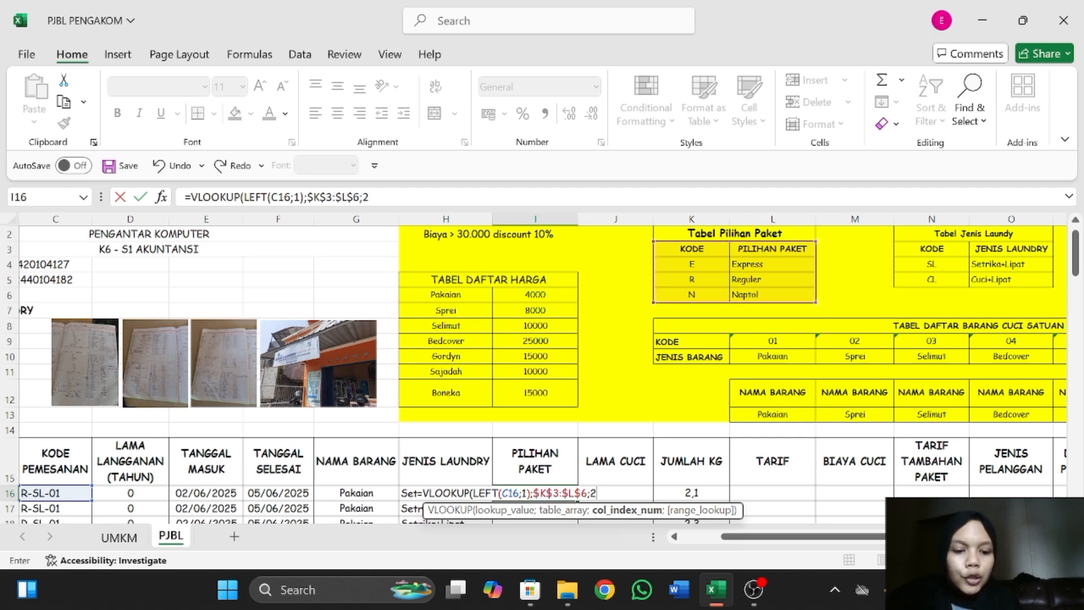
text(2;)
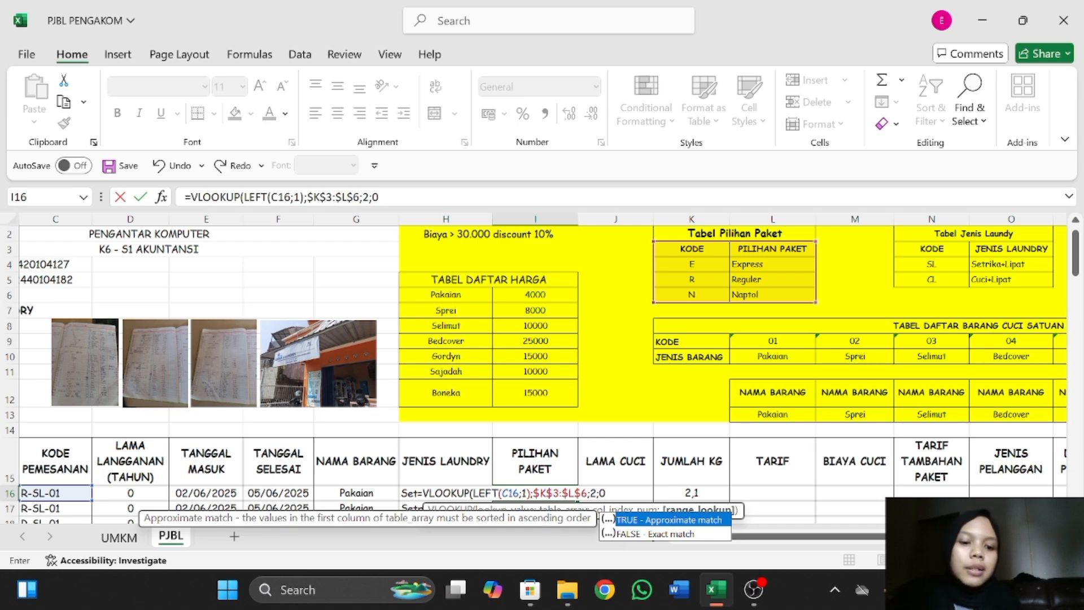
text(0))
key(Return)
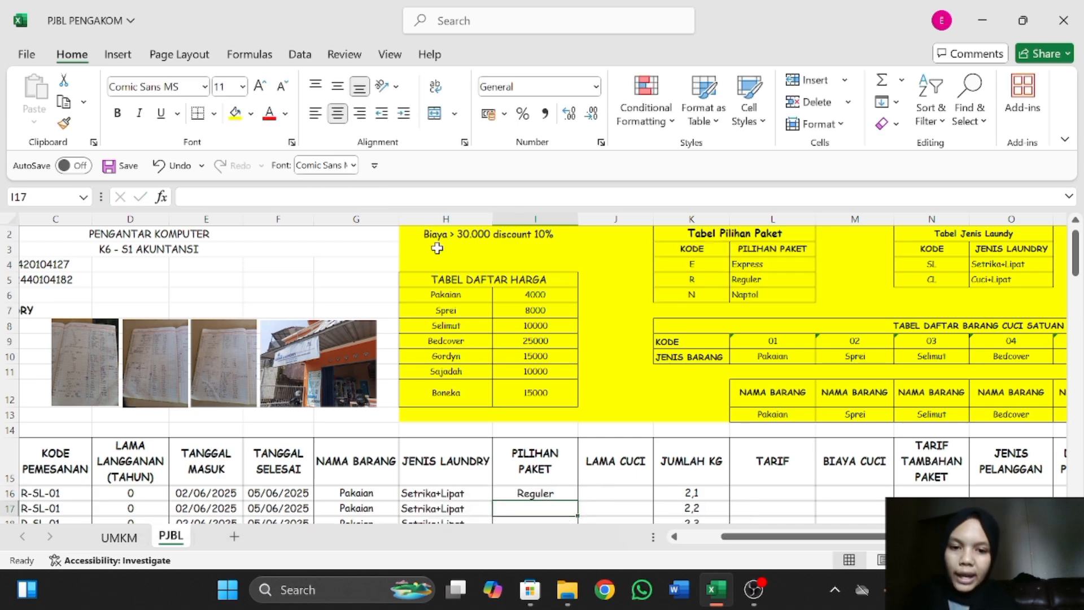
Fill the I16 VLOOKUP formula down the PILIHAN PAKET column through the last order.
scroll(540, 374, down, 3)
click(559, 356)
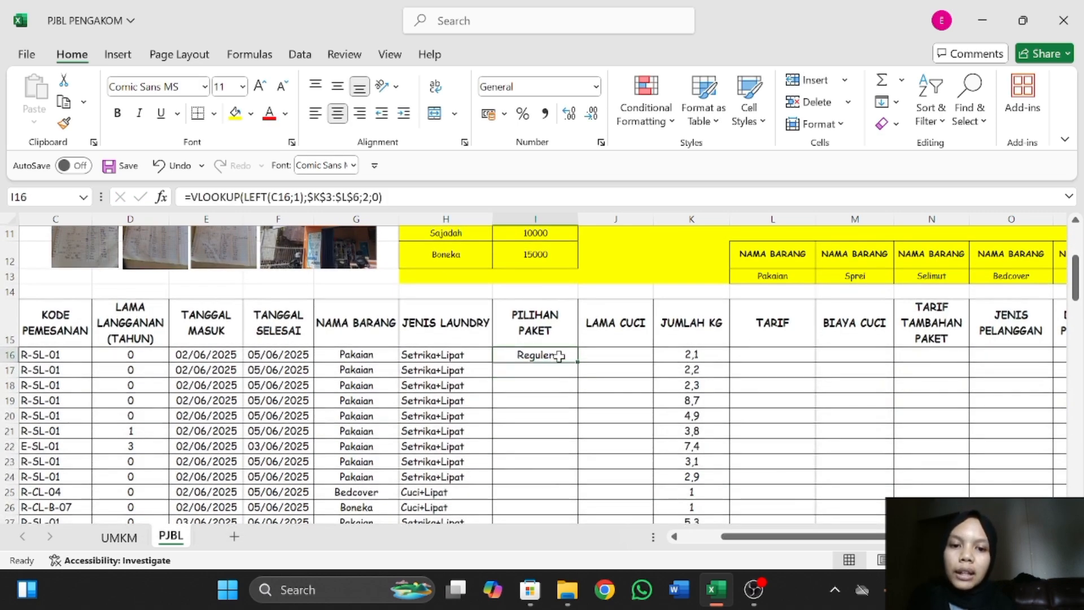
drag(580, 363, 564, 411)
Check the filled PILIHAN PAKET formulas in I38, I51 and I56 against the order codes and Tabel Pilihan Paket.
scroll(537, 307, up, 10)
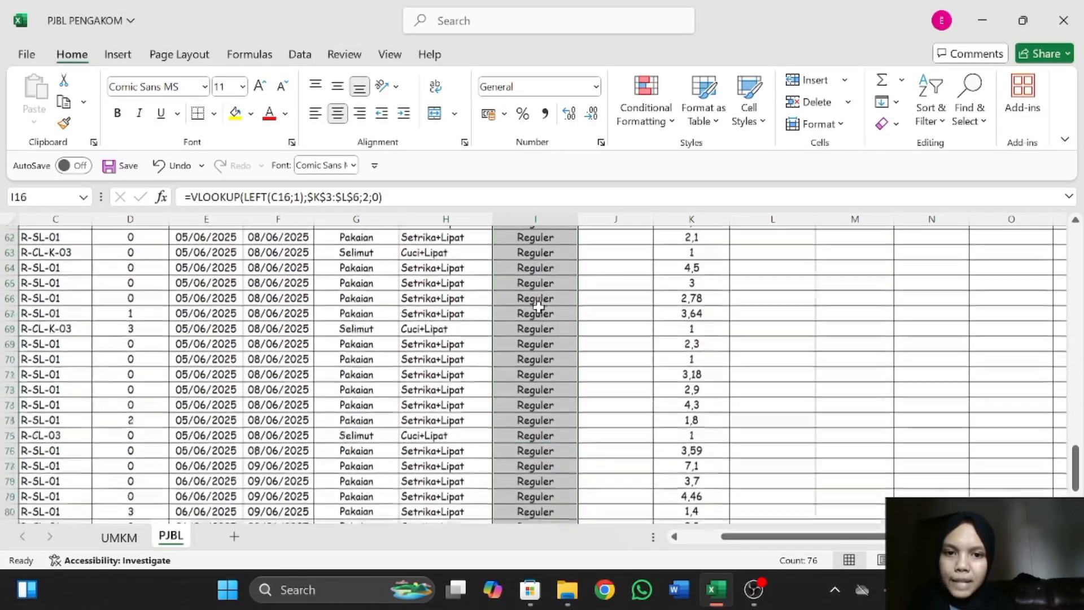
scroll(538, 307, up, 6)
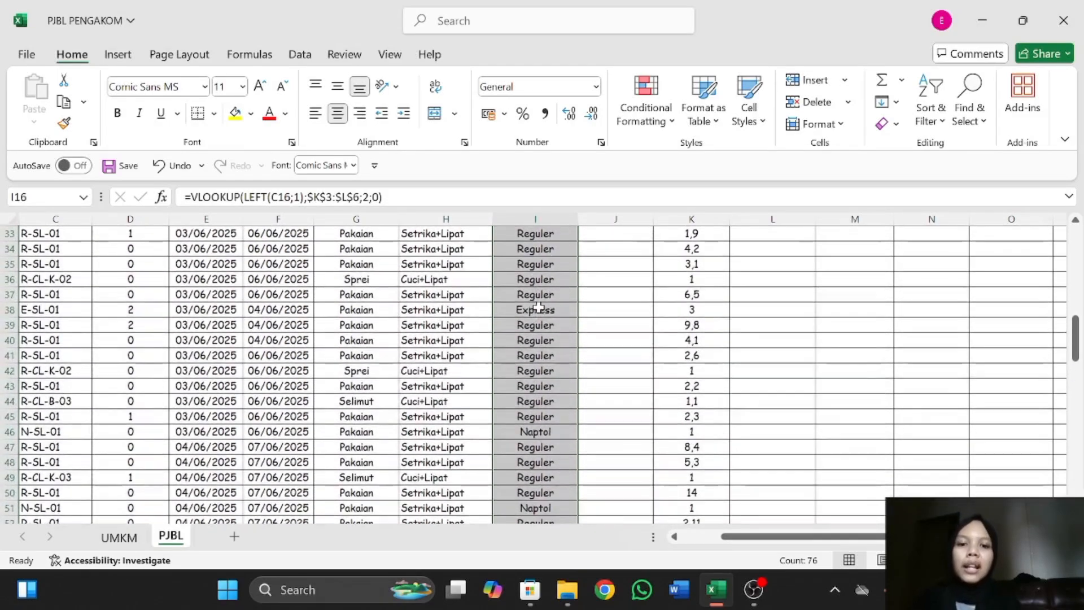
scroll(538, 307, up, 2)
click(550, 384)
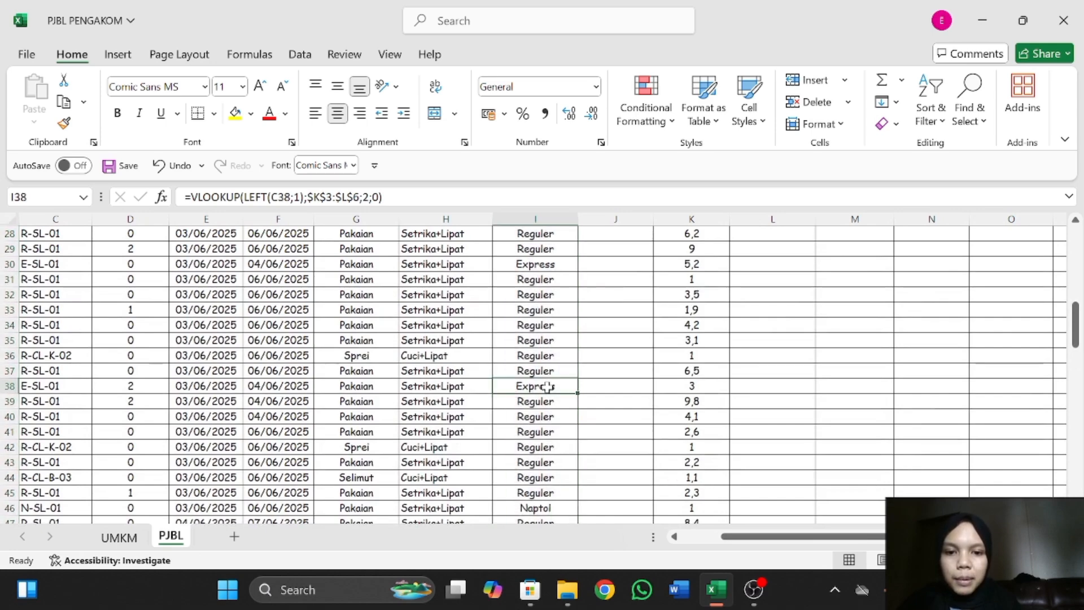
scroll(547, 386, down, 5)
click(565, 369)
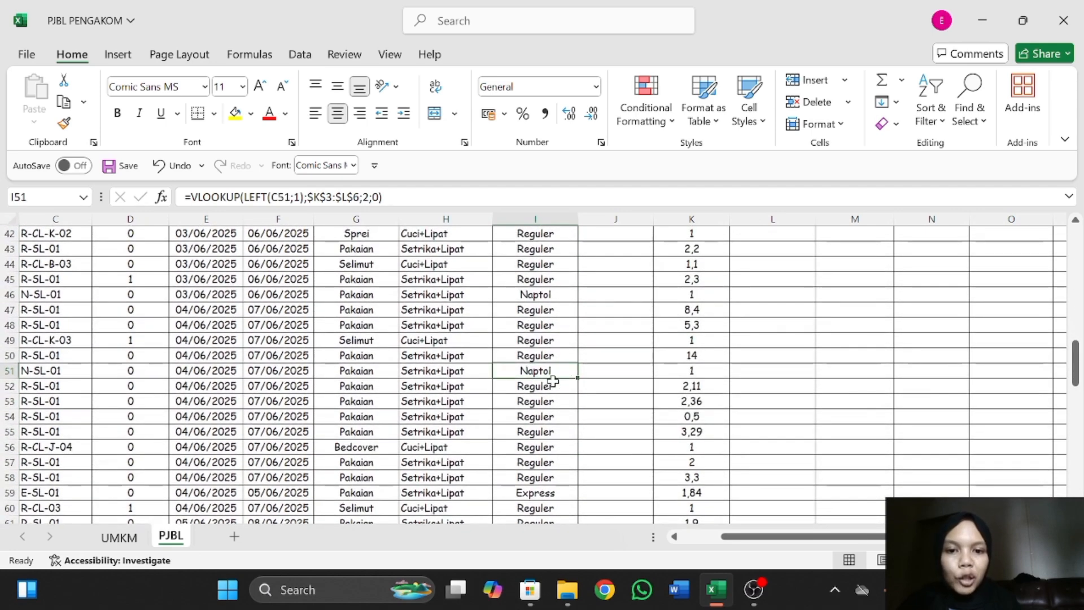
scroll(534, 399, down, 2)
click(565, 370)
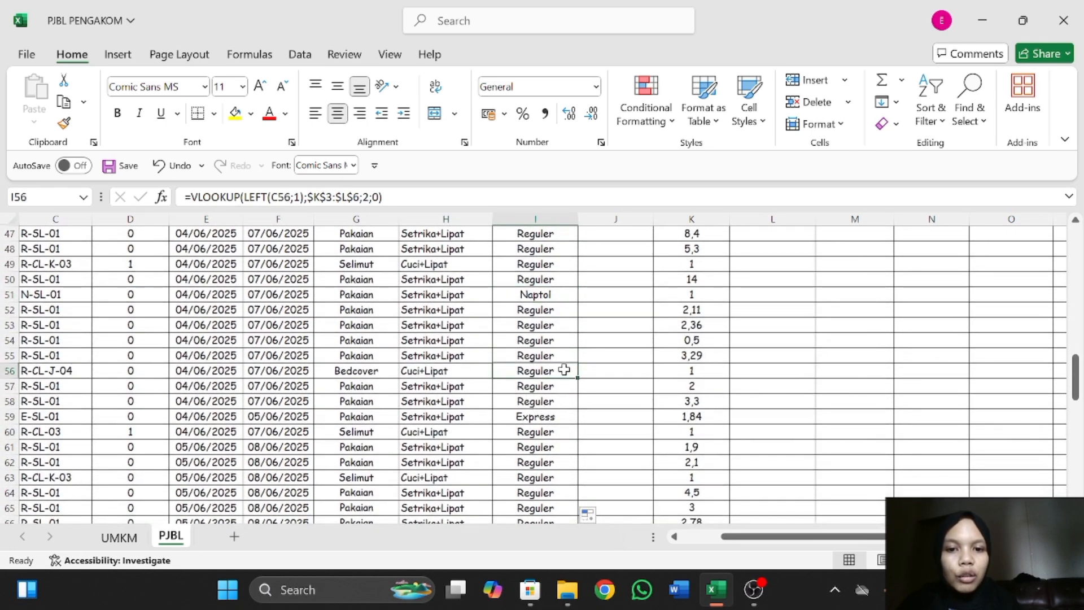
scroll(547, 284, up, 15)
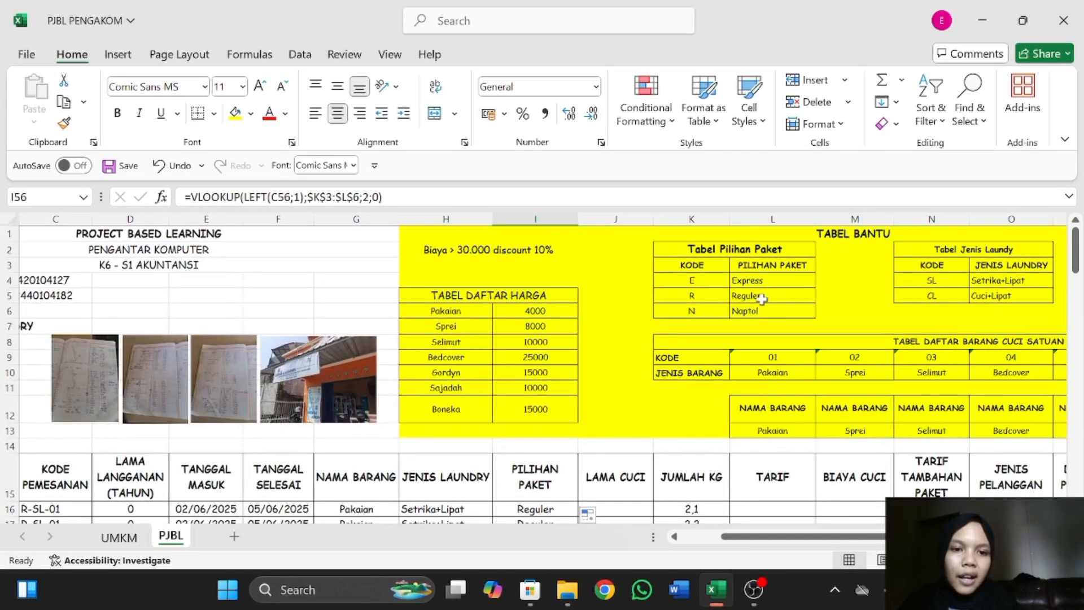
Enter the formula =F16-E16 in LAMA CUCI cell J16 to subtract the entry date from the completion date.
scroll(496, 459, down, 3)
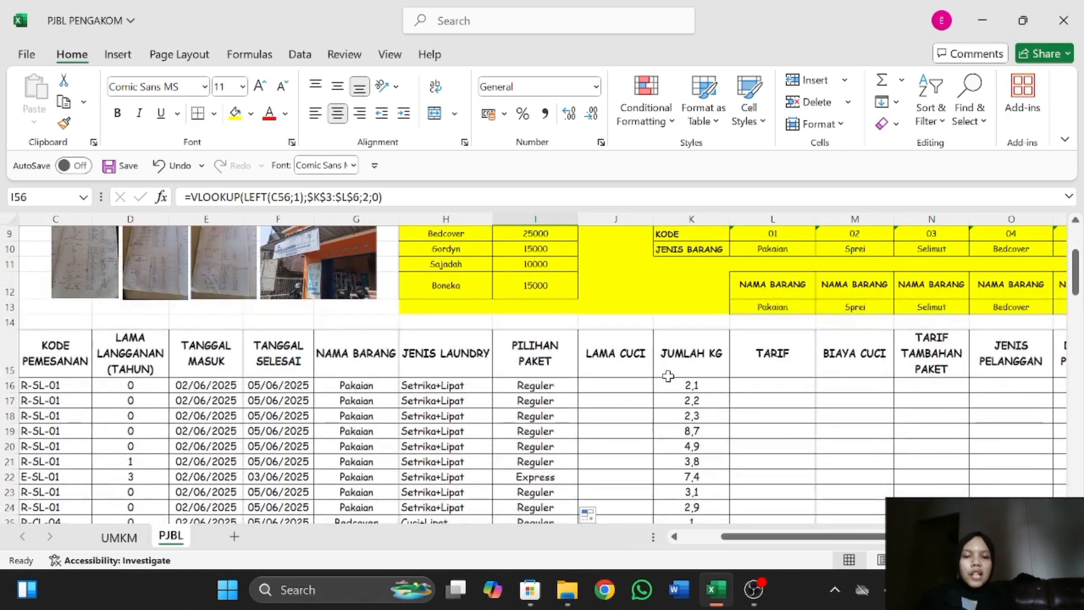
click(636, 383)
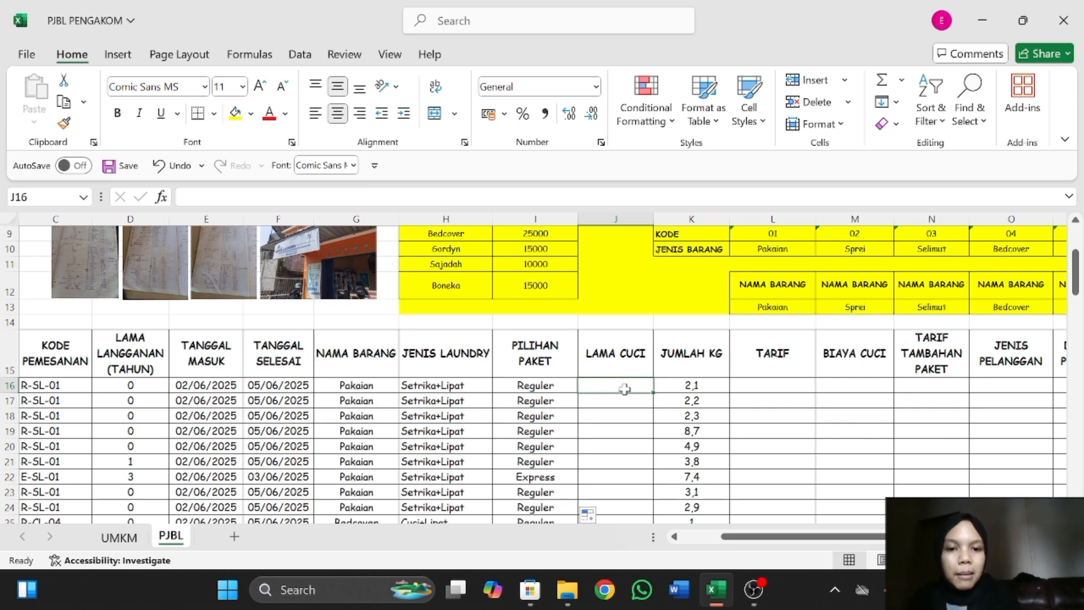
text(=)
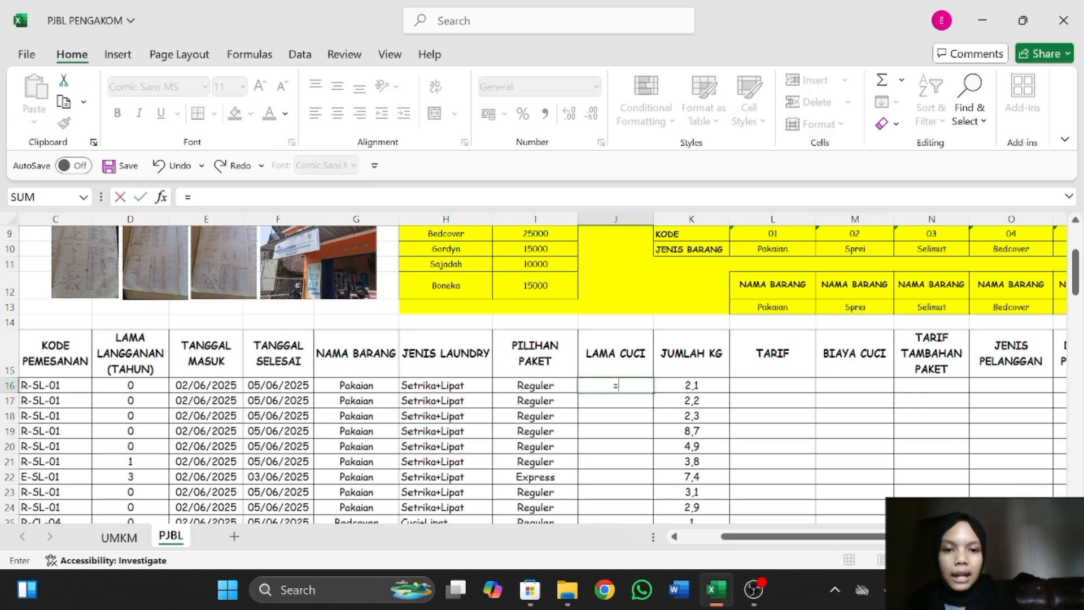
click(288, 390)
text(-)
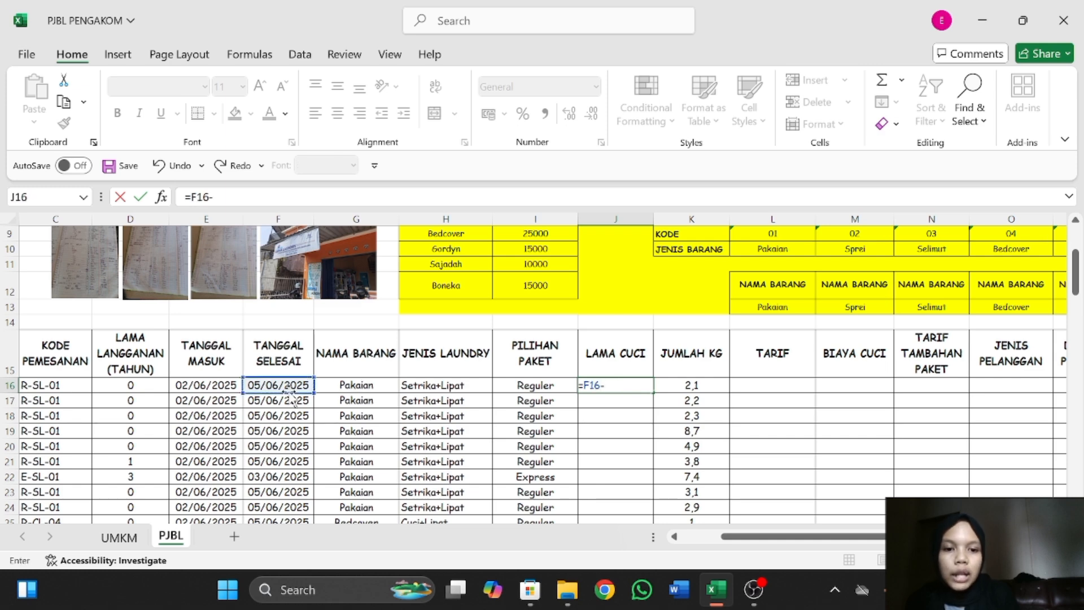
click(205, 385)
key(Return)
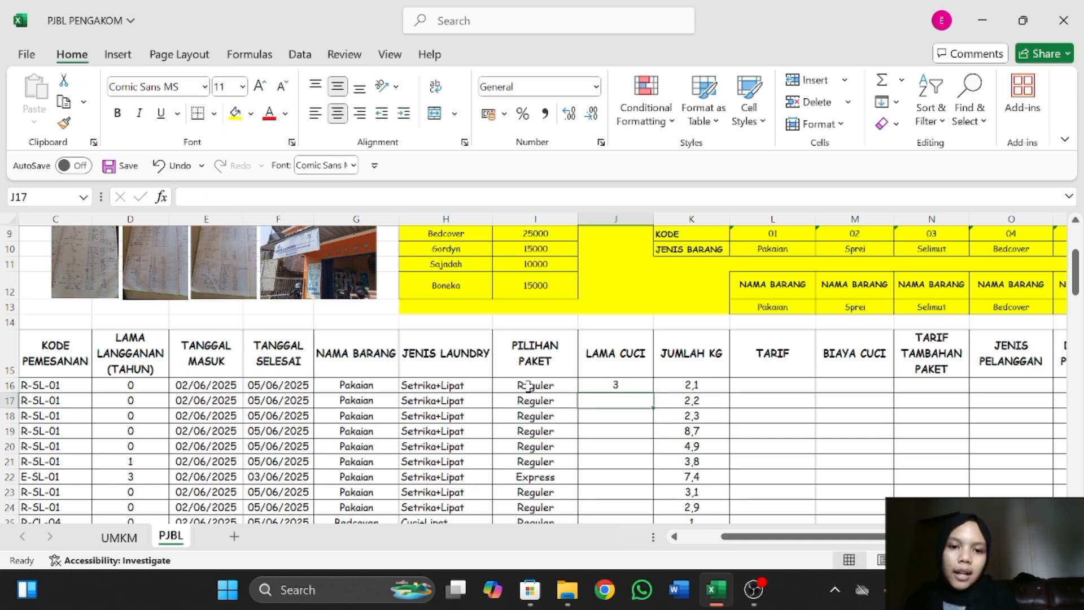
Fill the J16 formula down the LAMA CUCI column through the last order in row 91.
click(608, 385)
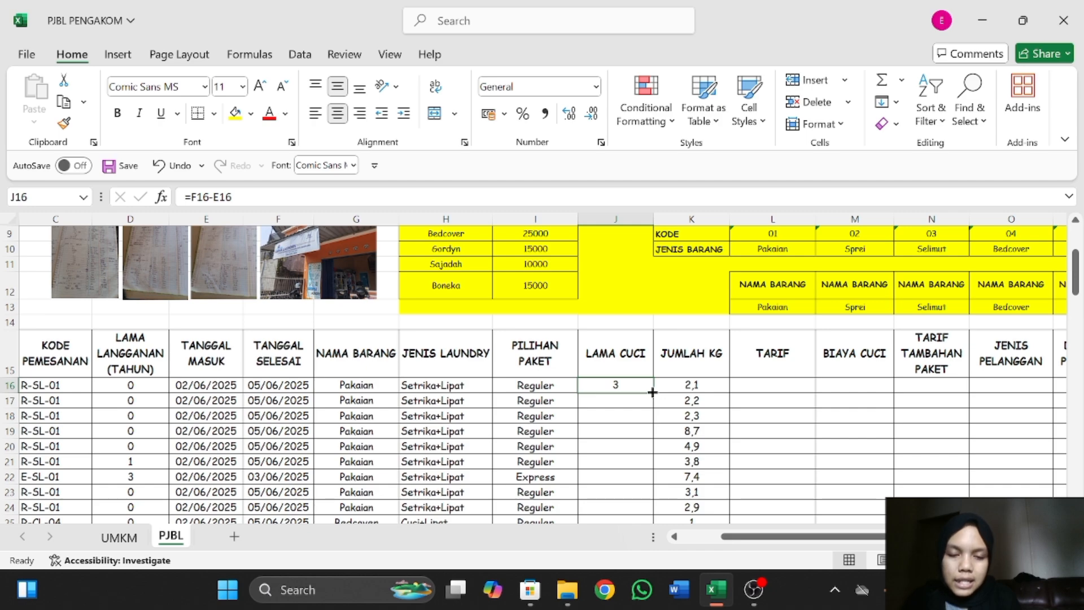
drag(652, 392, 643, 440)
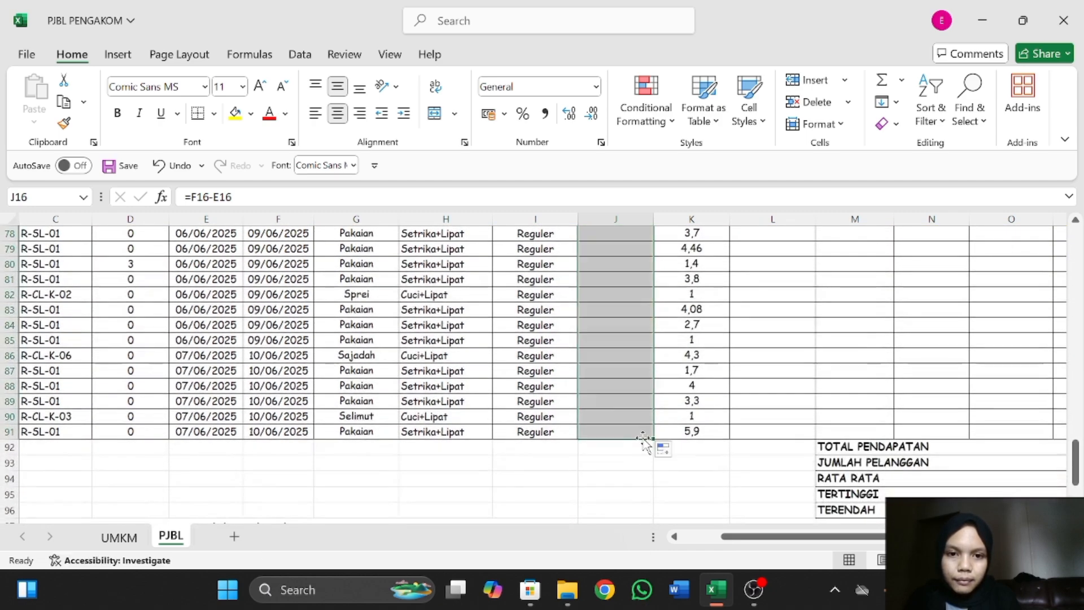
scroll(630, 337, up, 3)
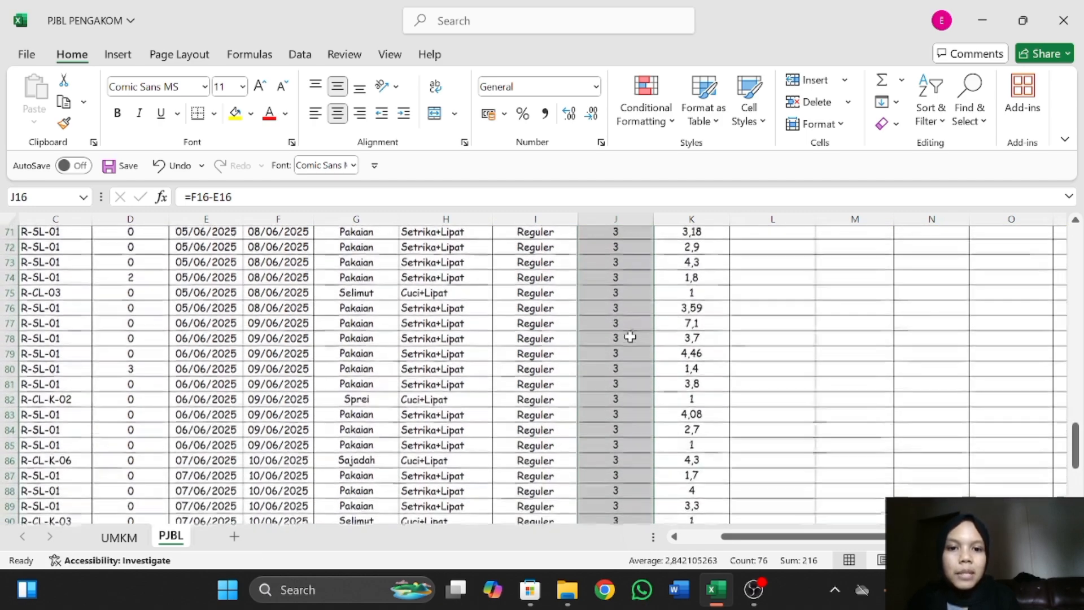
Check the filled LAMA CUCI values against PILIHAN PAKET and the order dates, including rows 58 to 60.
mouse_move(536, 263)
mouse_down()
mouse_move(647, 260)
mouse_move(551, 275)
mouse_up()
scroll(643, 261, up, 5)
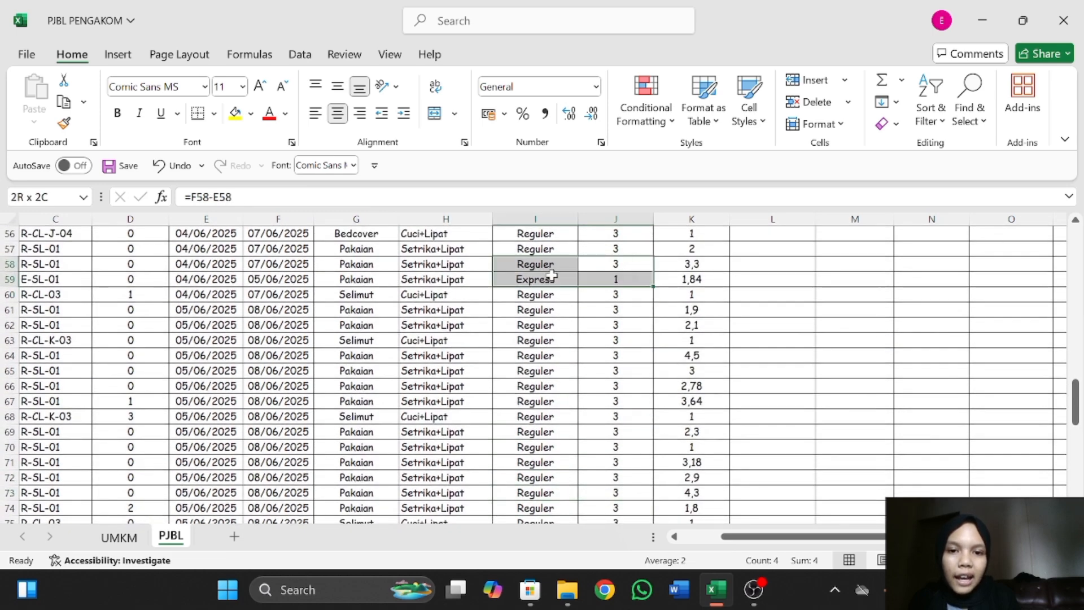
click(552, 275)
click(622, 293)
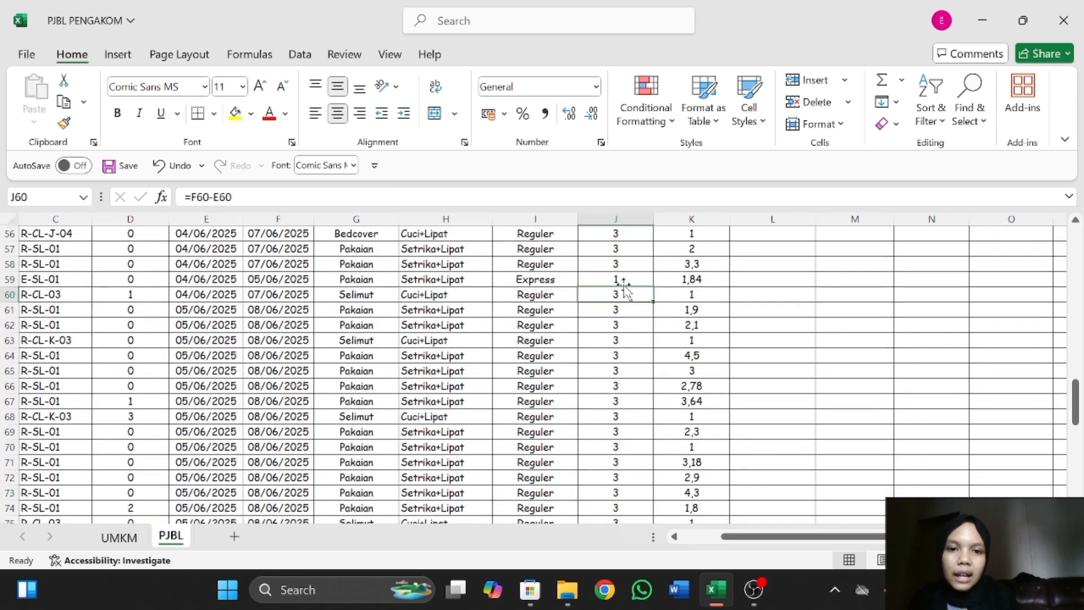
scroll(625, 288, up, 18)
scroll(625, 288, down, 8)
scroll(624, 286, up, 5)
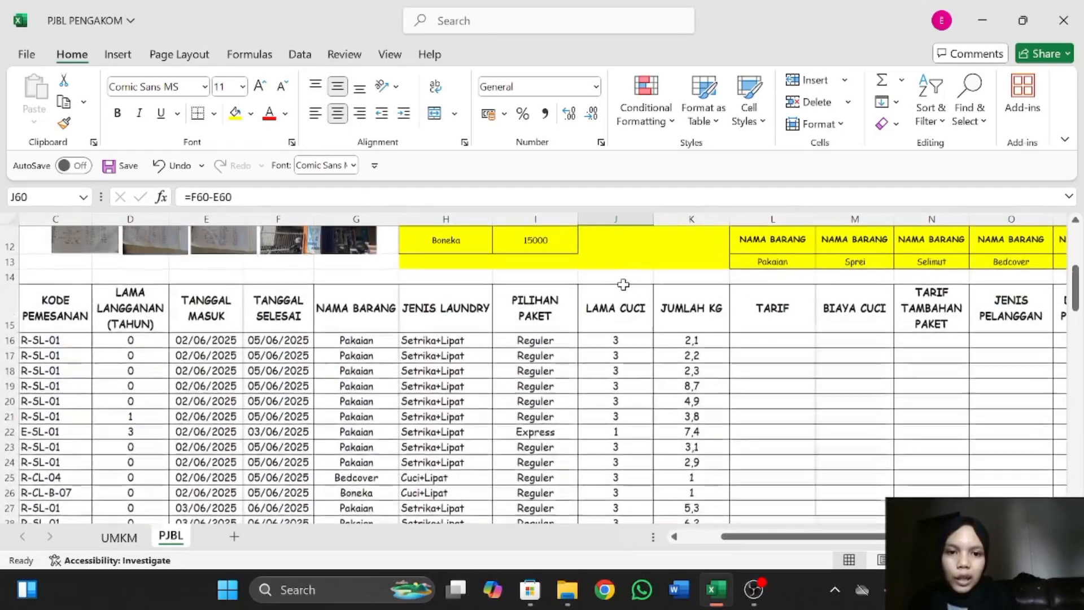
scroll(790, 330, down, 1)
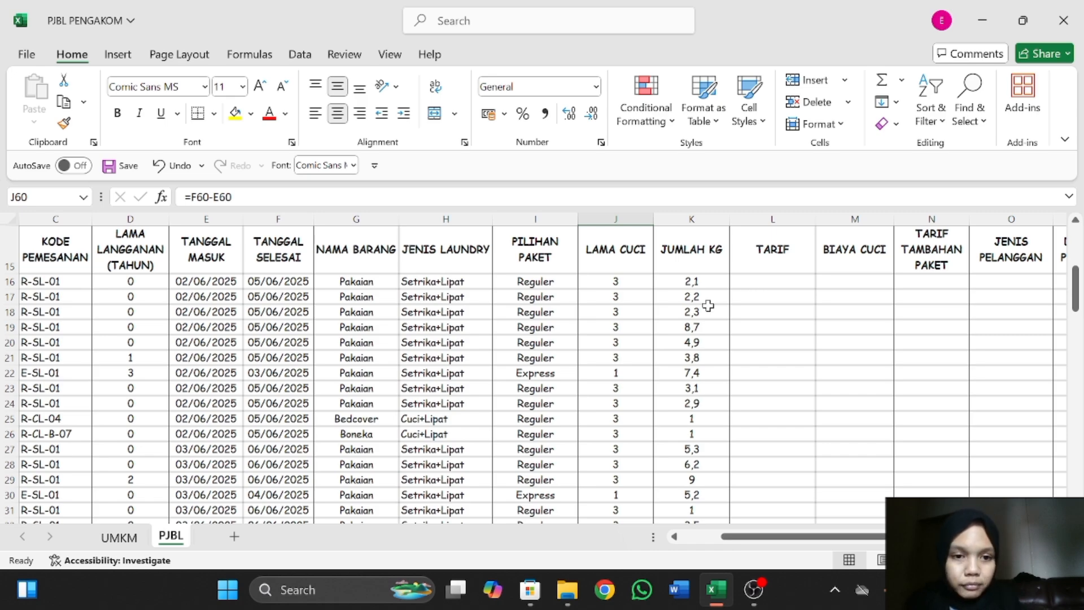
Review TABEL DAFTAR HARGA and start a VLOOKUP formula in TARIF cell L16.
click(754, 282)
scroll(729, 279, up, 5)
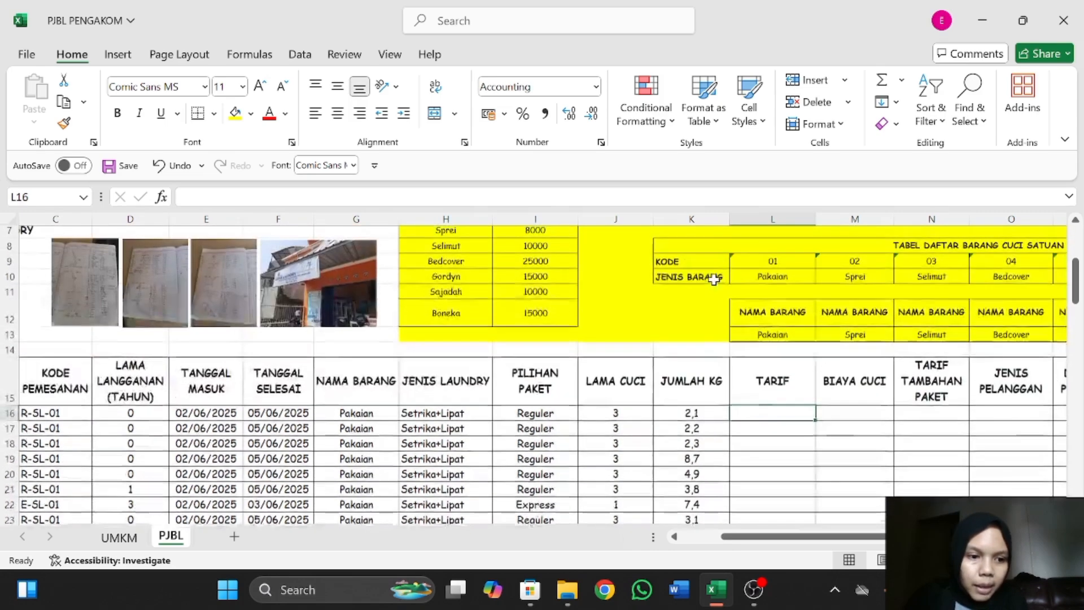
scroll(703, 279, down, 1)
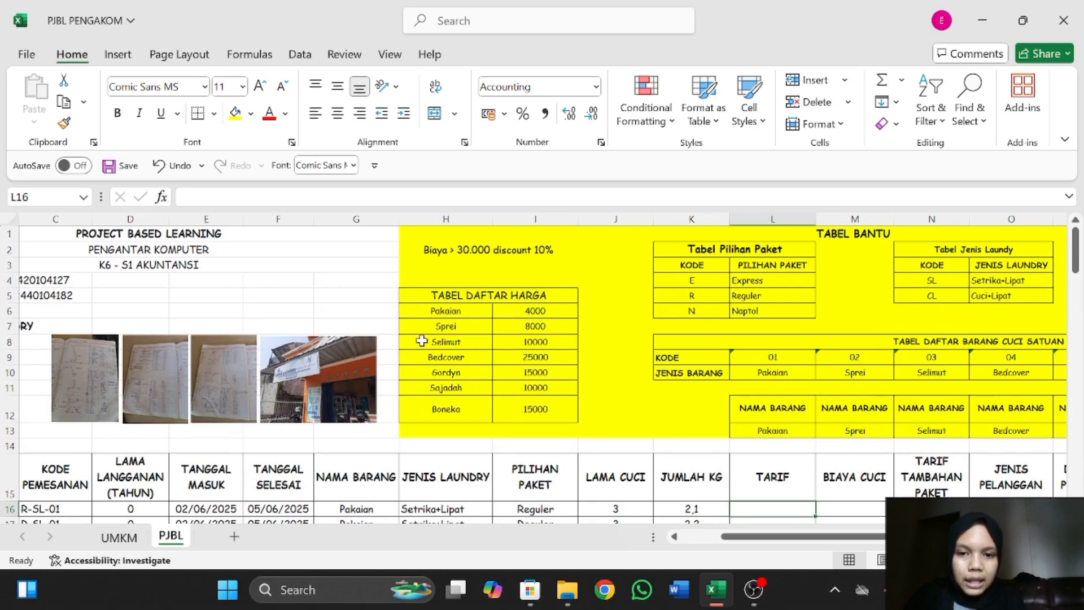
scroll(502, 363, down, 2)
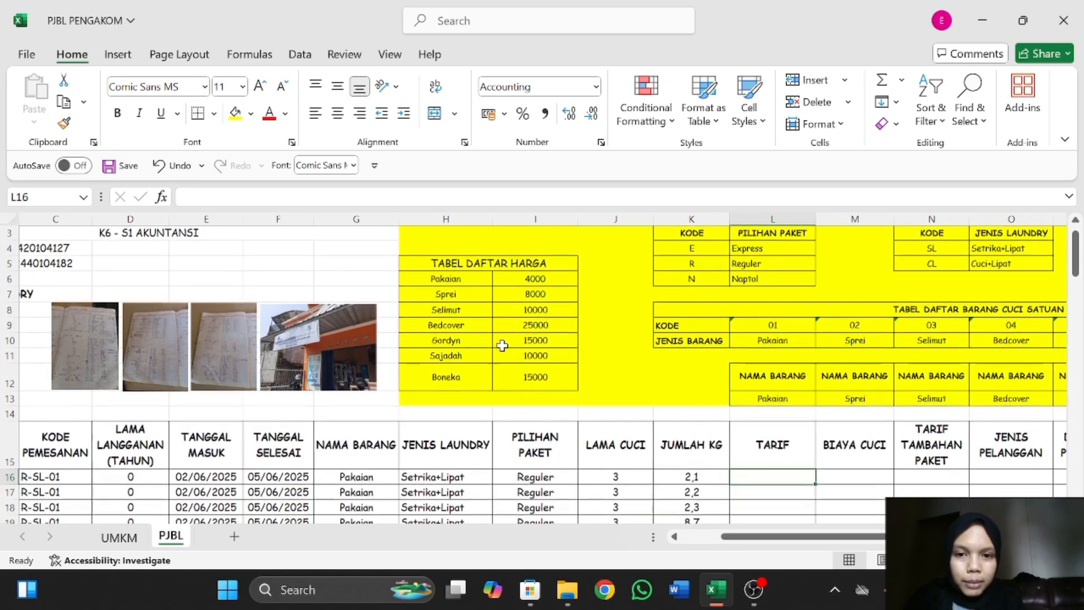
scroll(488, 379, down, 4)
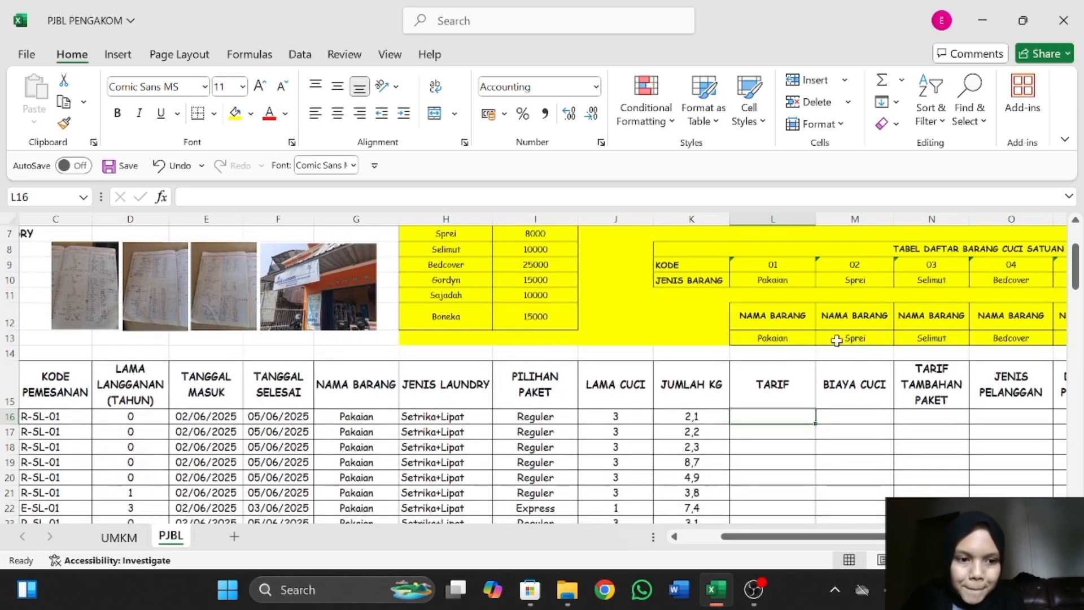
text(=)
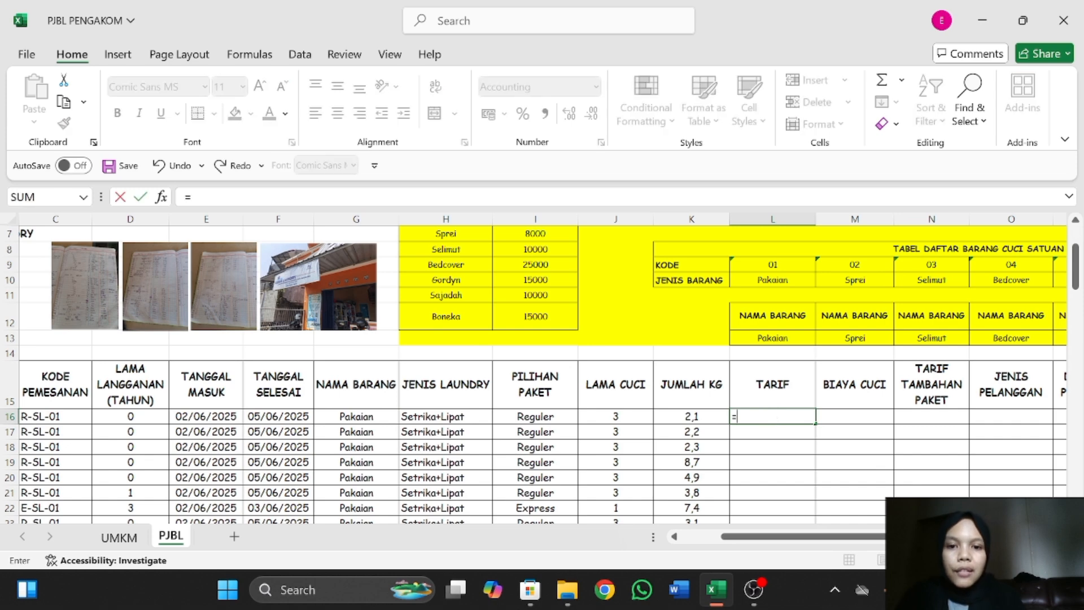
text(VLOOK)
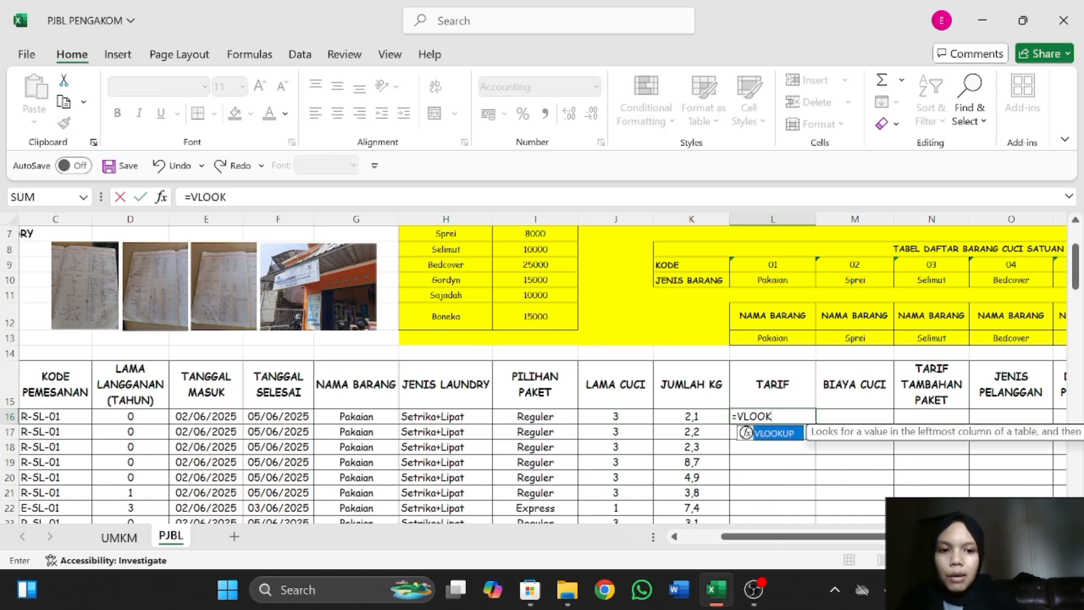
text(UP)
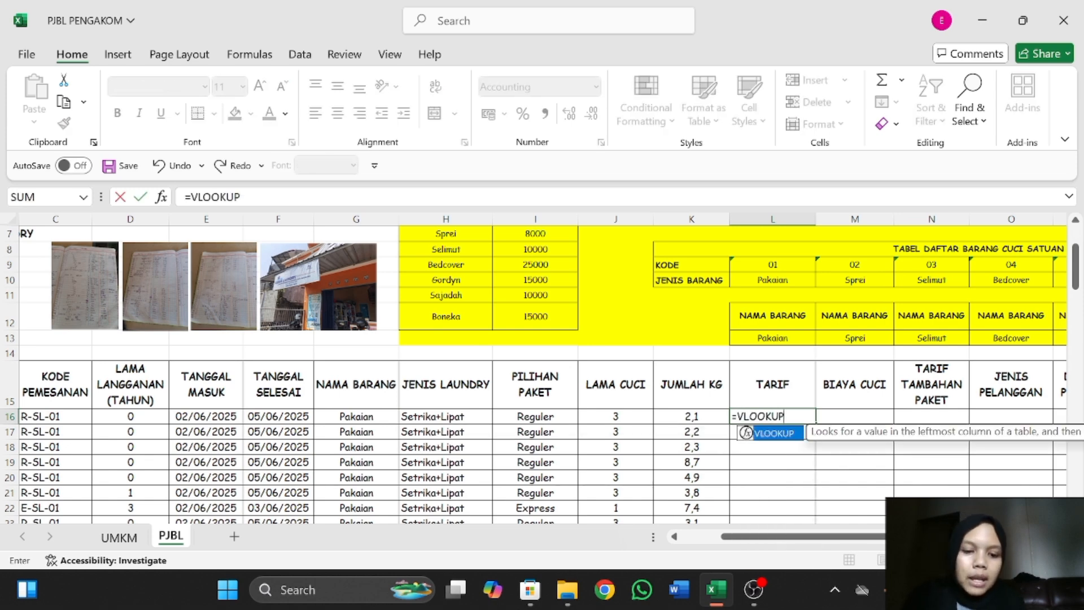
text(()
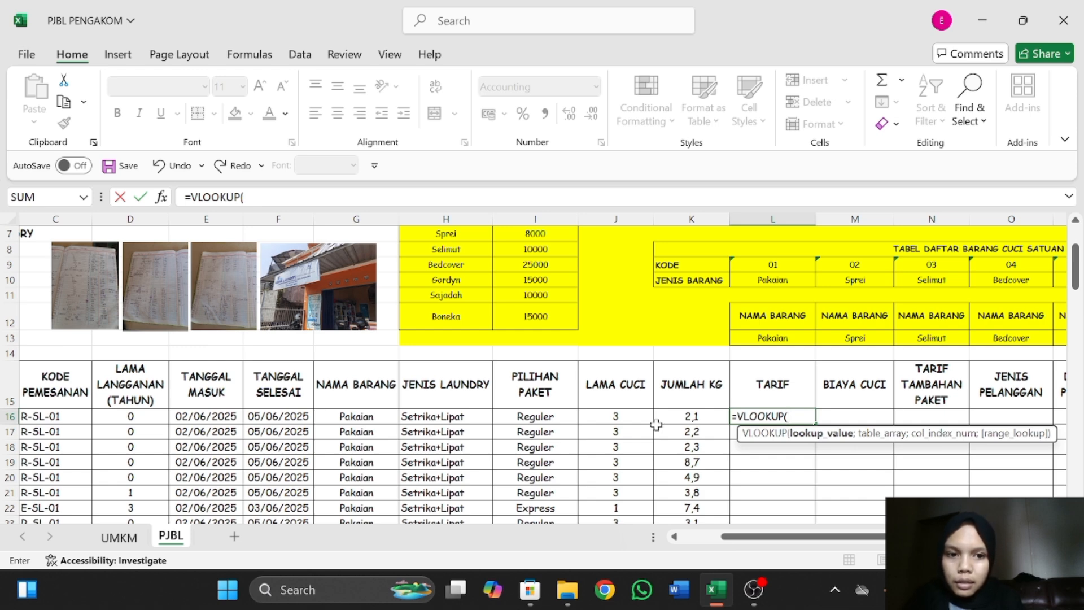
Set NAMA BARANG cell G16 as the lookup value of the L16 VLOOKUP formula.
scroll(656, 425, left, 1)
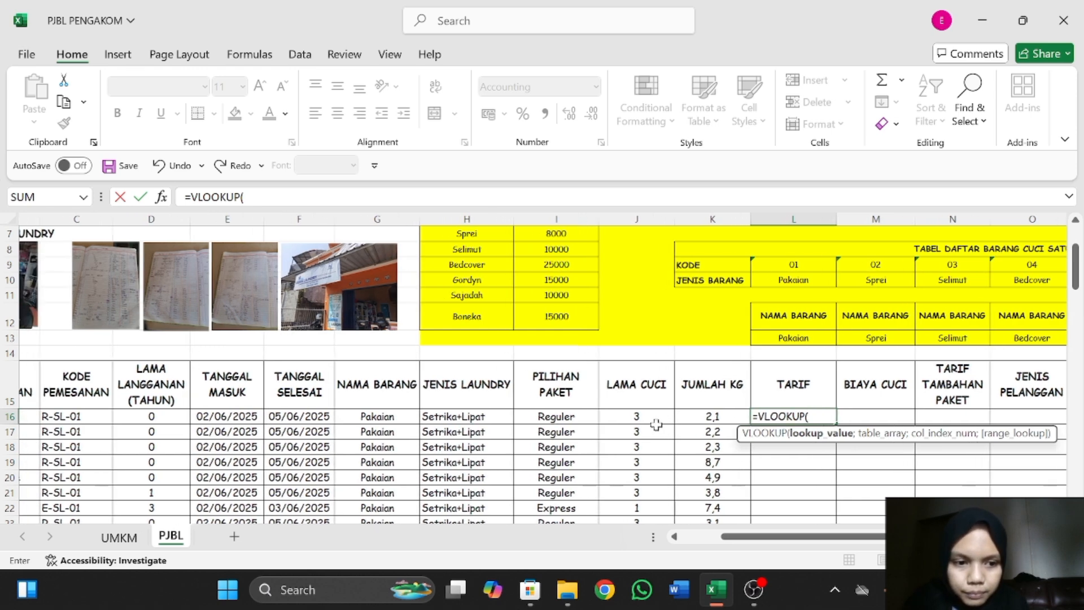
scroll(656, 425, left, 1)
scroll(516, 402, left, 1)
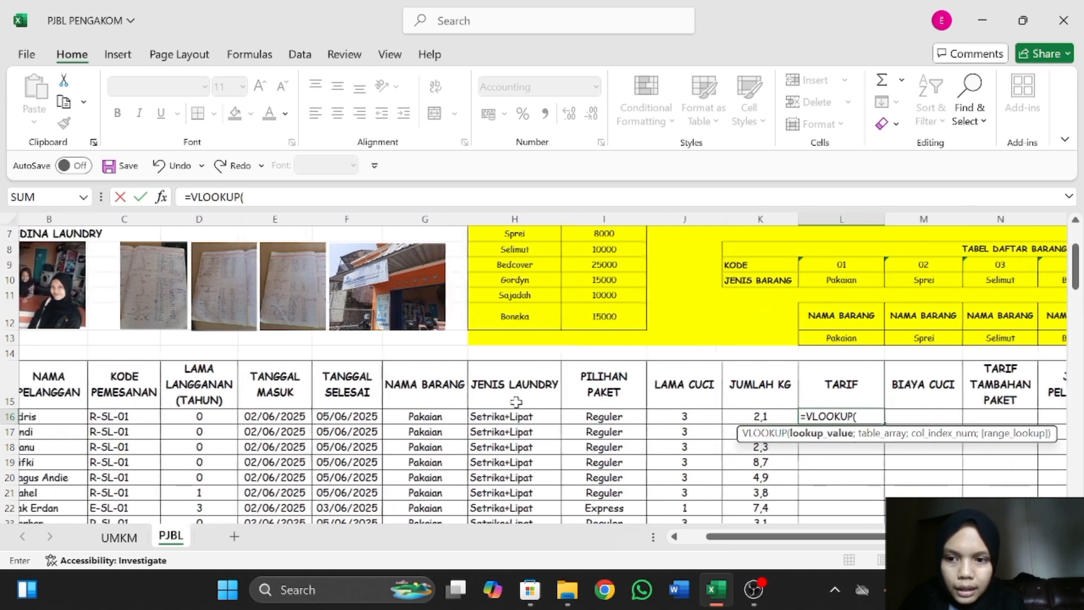
scroll(354, 394, left, 1)
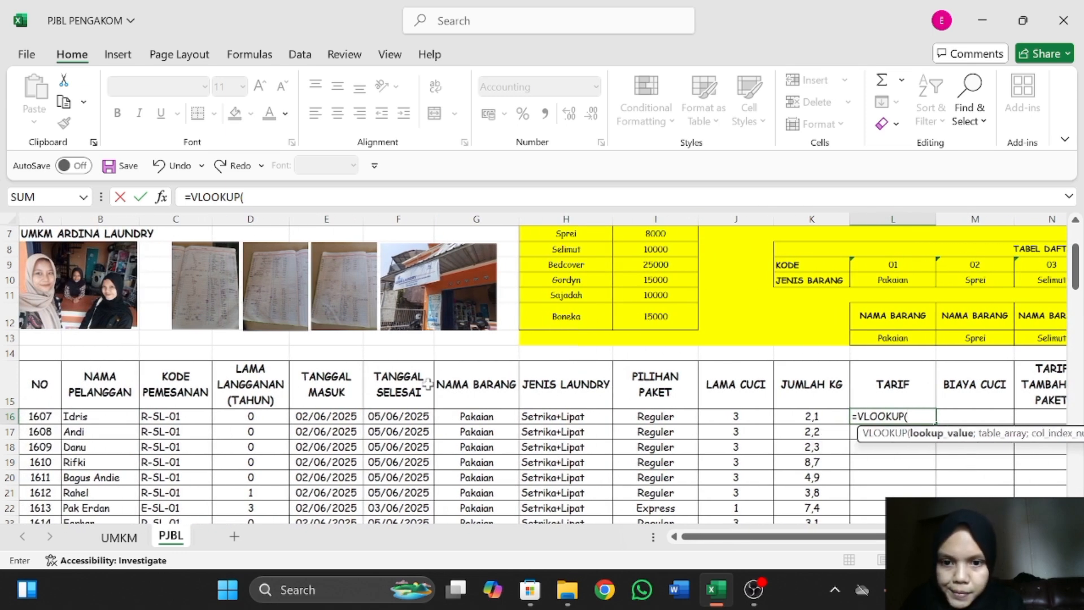
scroll(428, 384, down, 1)
click(486, 385)
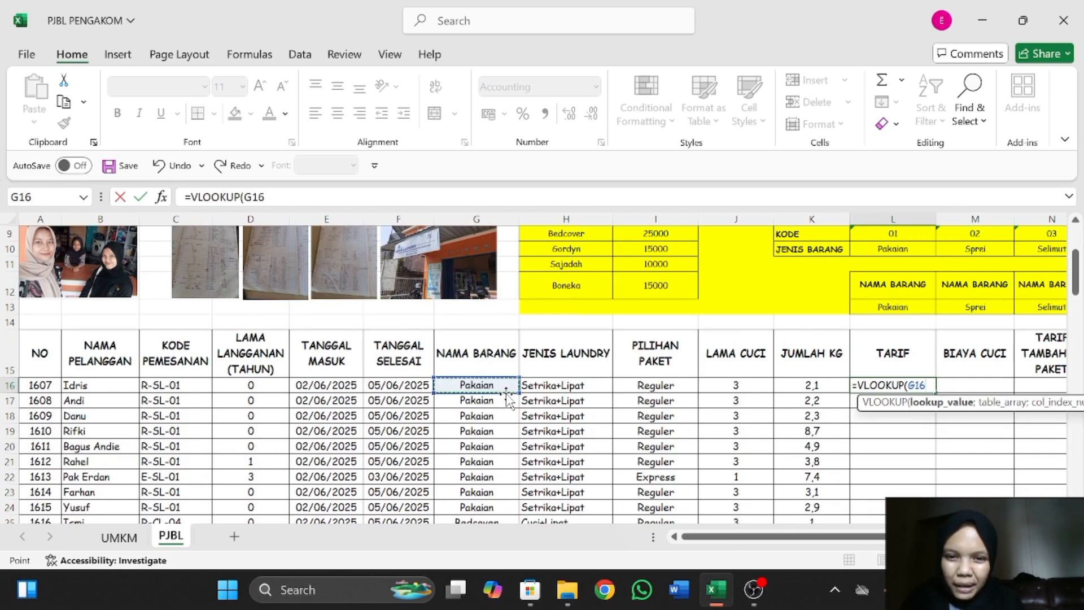
scroll(506, 398, right, 3)
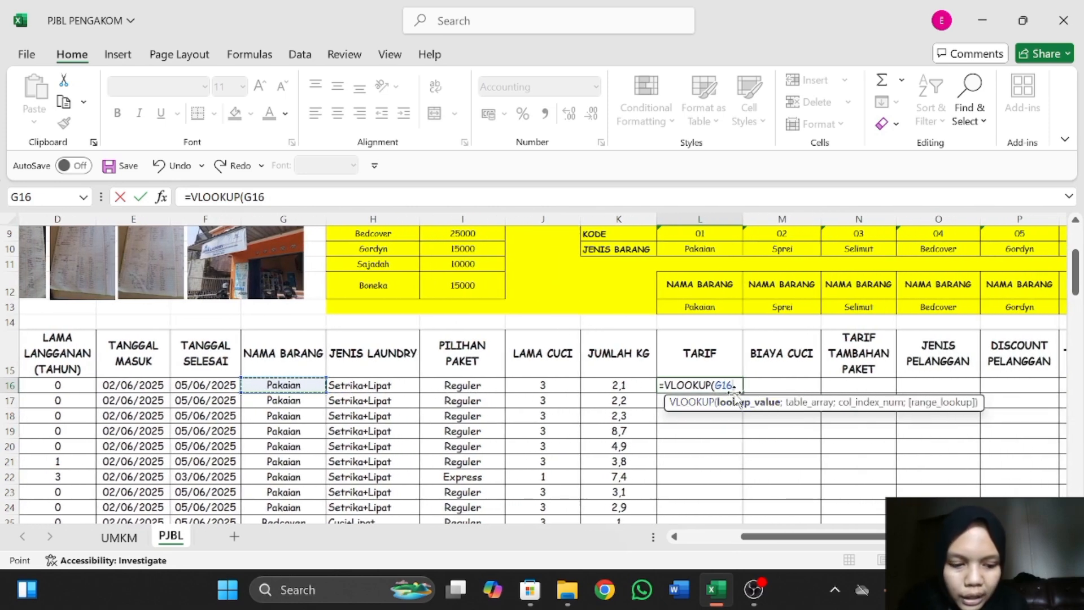
text(;)
Complete the L16 VLOOKUP with TABEL DAFTAR HARGA as absolute range $H$5:$I$12, column index 2 and exact match 0.
scroll(697, 342, up, 2)
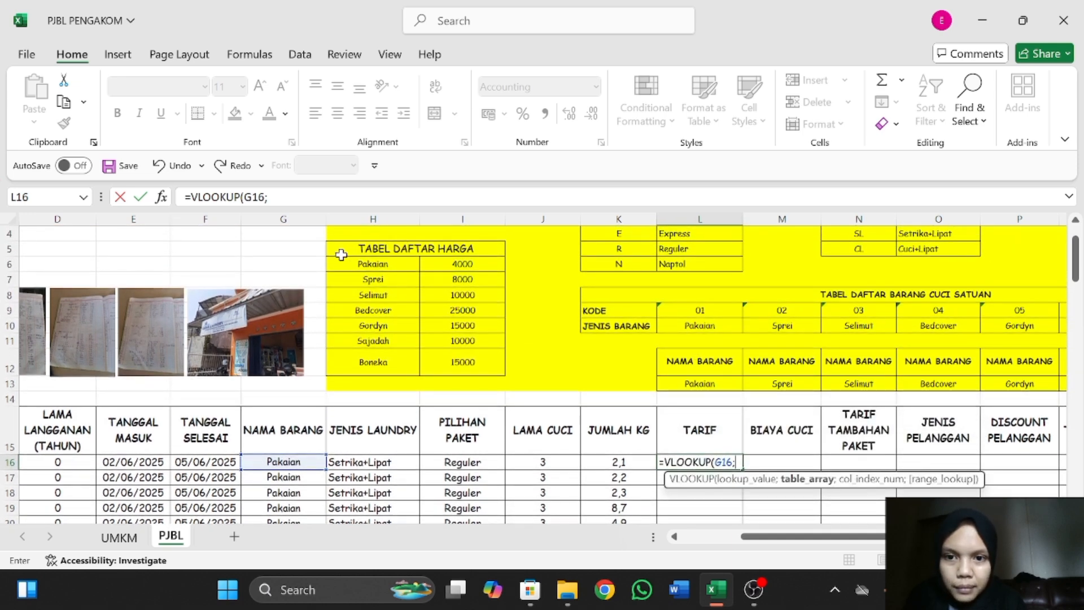
drag(334, 253, 481, 366)
key(F4)
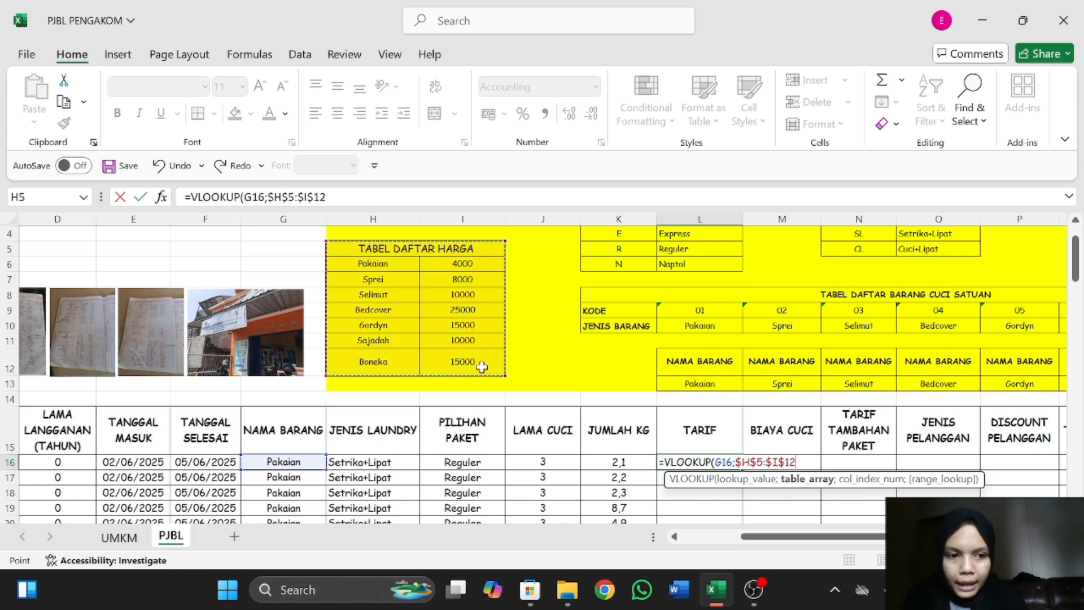
text(;2)
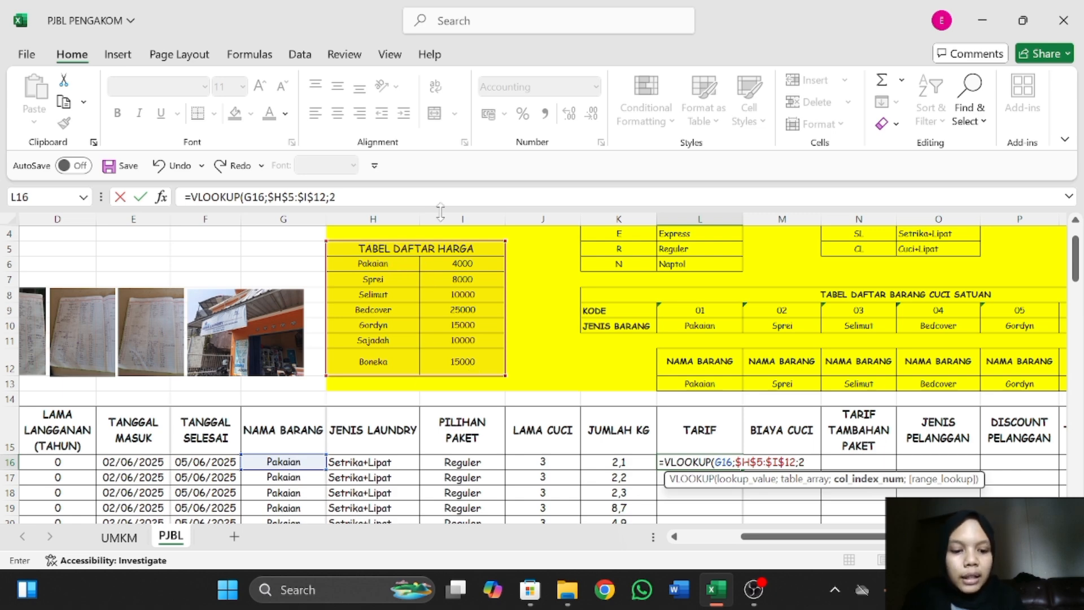
text(;0)
key(Return)
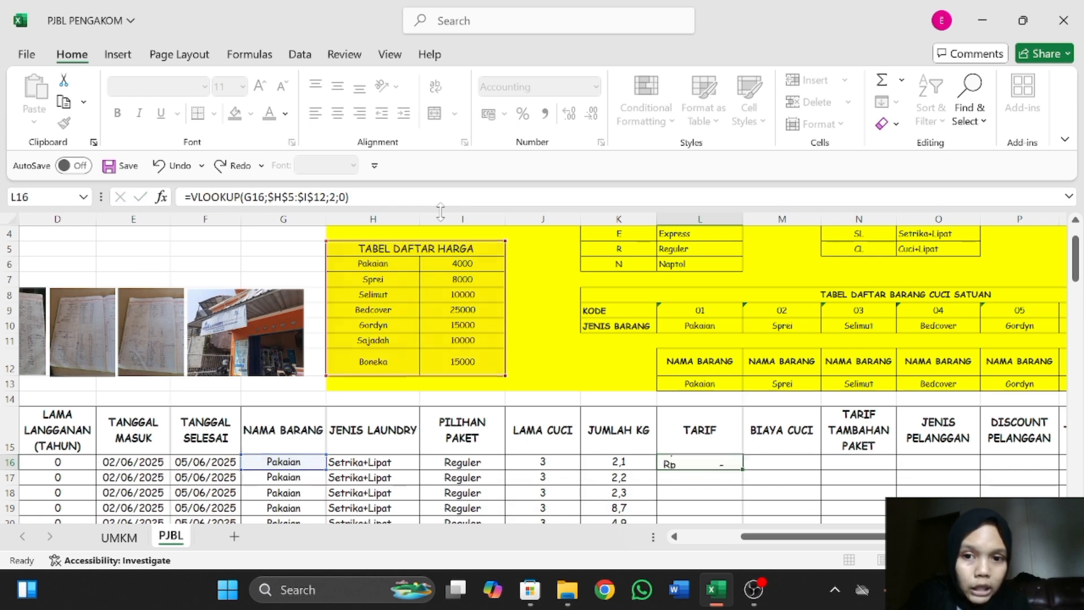
Fill the L16 VLOOKUP formula down the TARIF column through the last order and review the filled rates.
scroll(751, 352, down, 2)
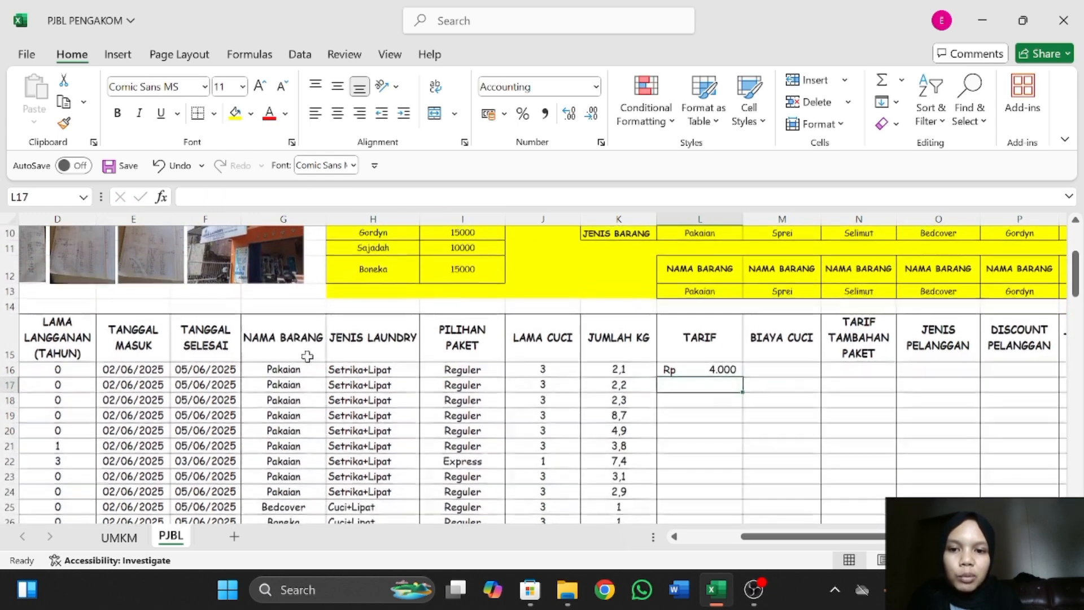
drag(727, 370, 697, 433)
click(735, 372)
scroll(690, 348, up, 16)
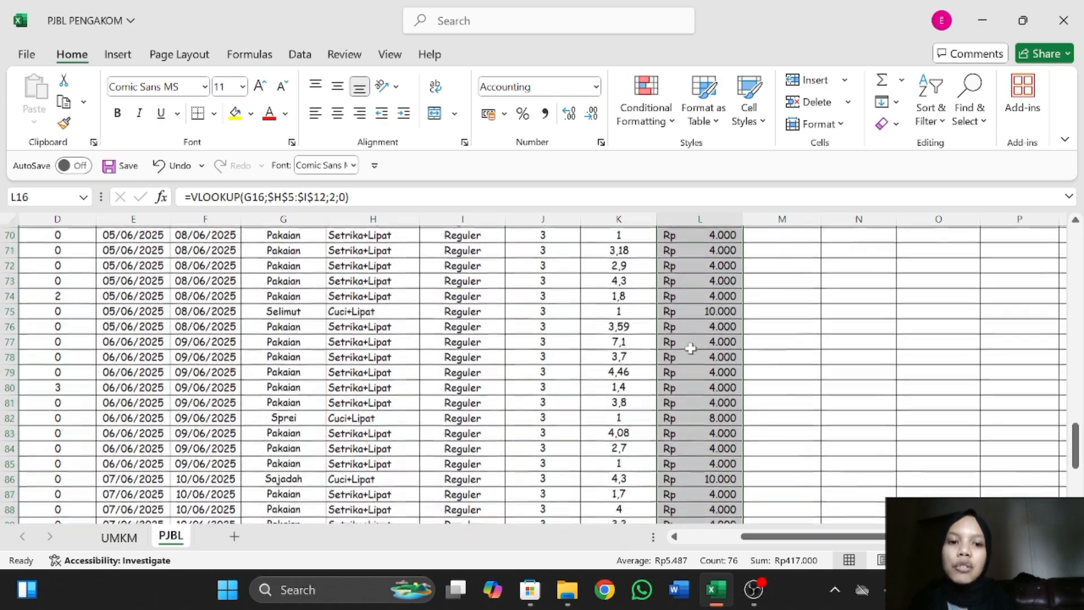
scroll(690, 348, up, 9)
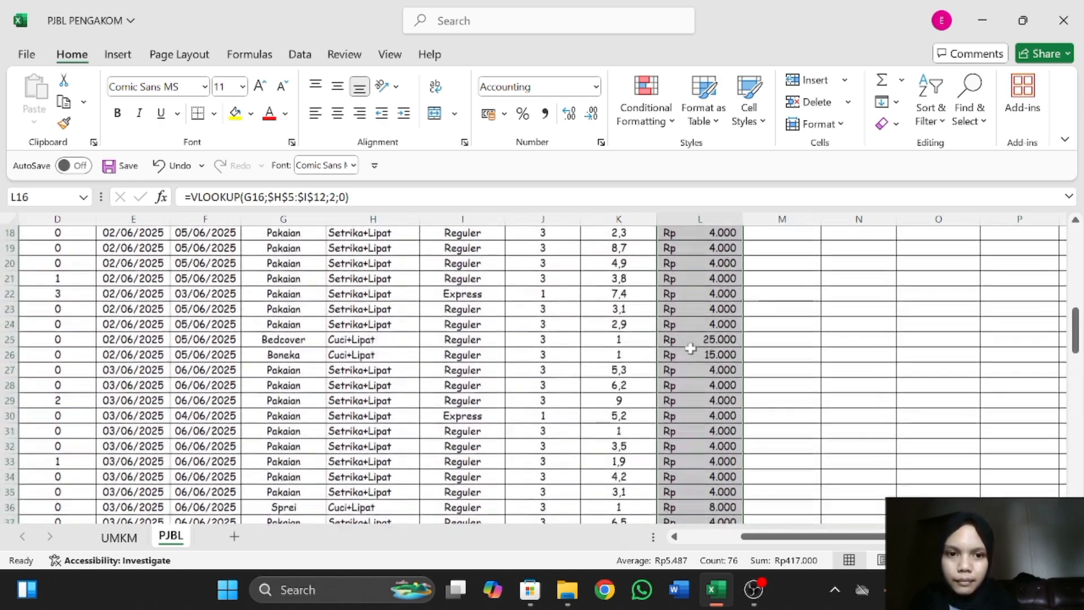
scroll(690, 349, down, 4)
scroll(690, 348, up, 1)
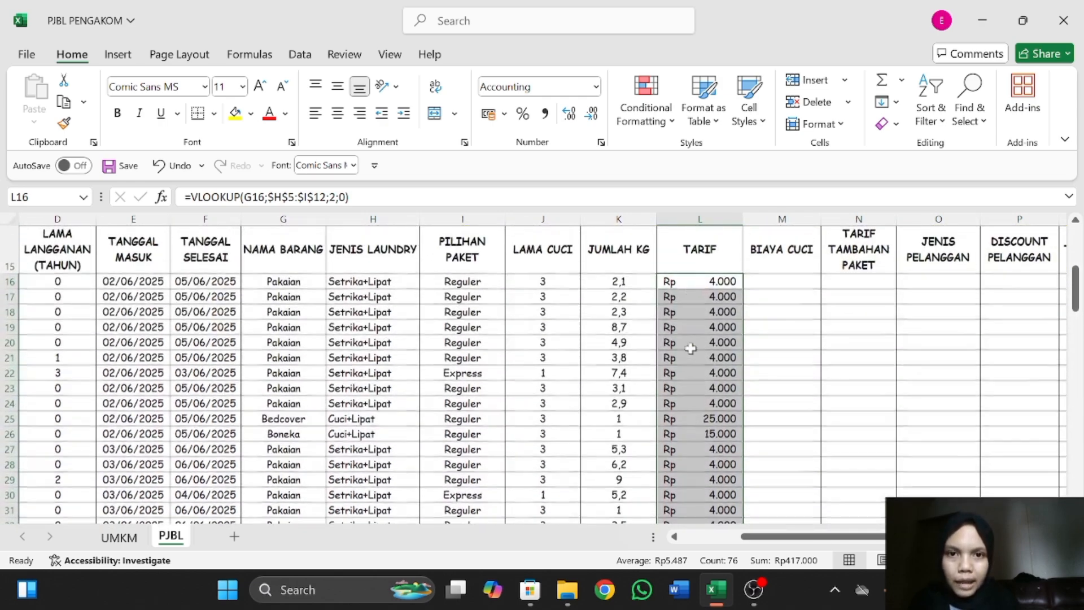
Apply the Rp accounting number format to TARIF cell L16.
click(702, 284)
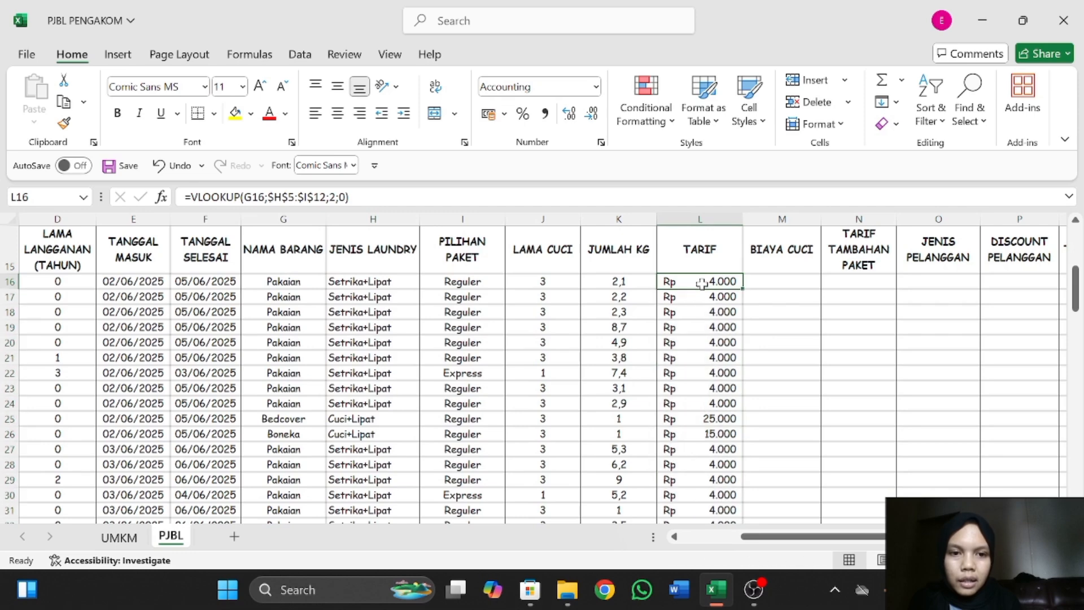
click(504, 115)
click(522, 141)
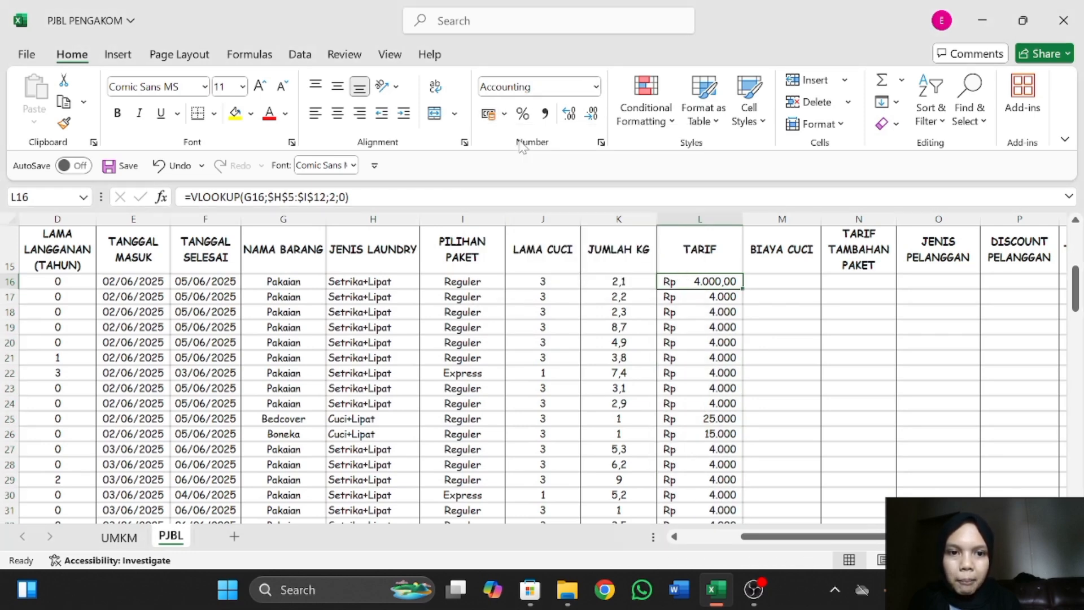
Remove the decimals from TARIF cell L16 and calculate BIAYA CUCI in M16 with the formula =K16*L16.
click(595, 121)
click(595, 120)
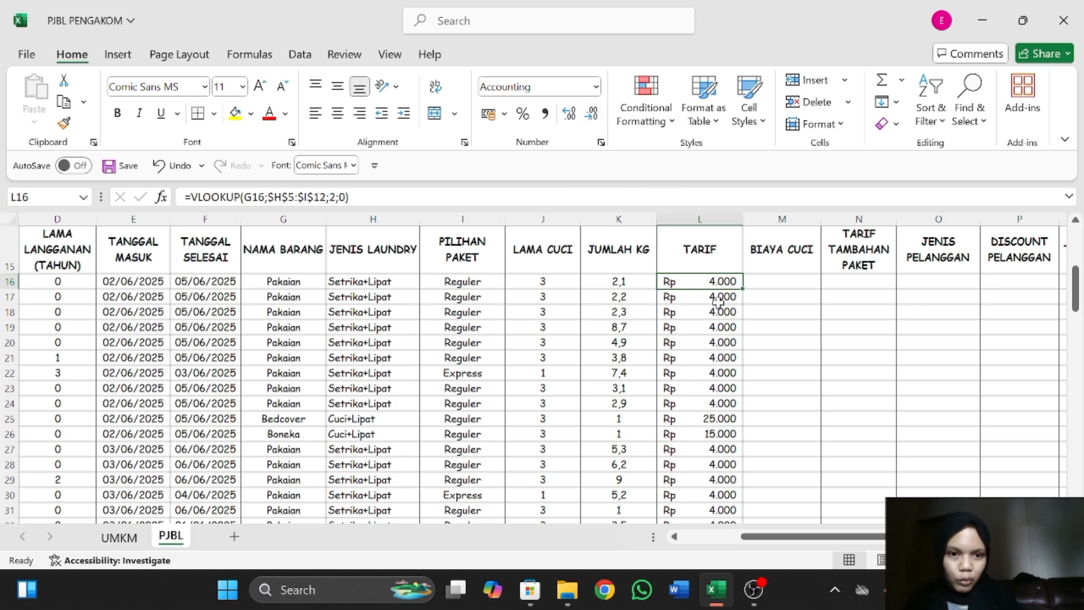
click(770, 279)
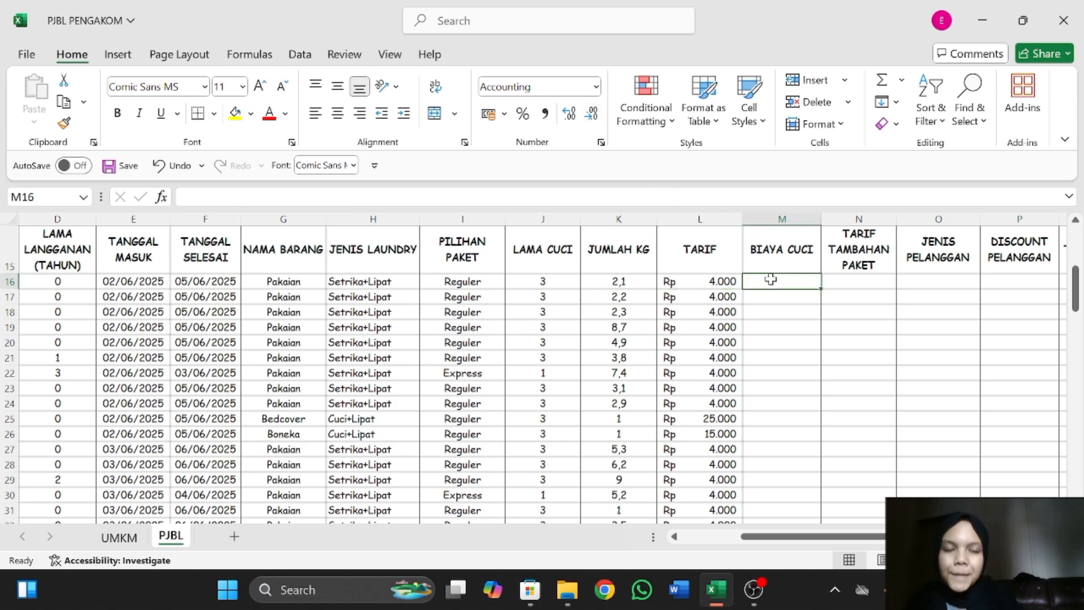
scroll(770, 279, up, 1)
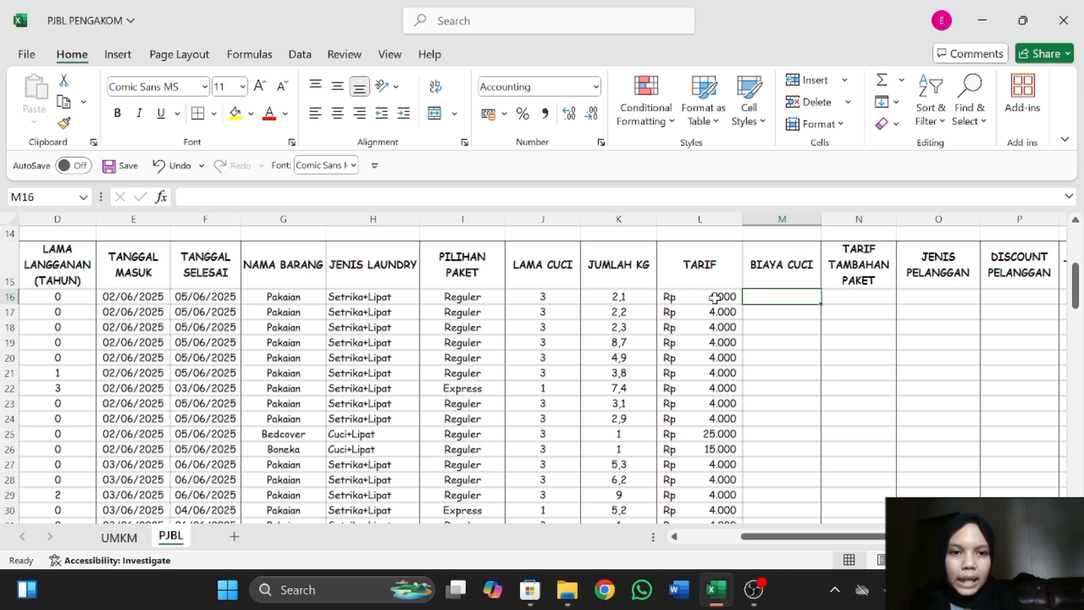
text(=)
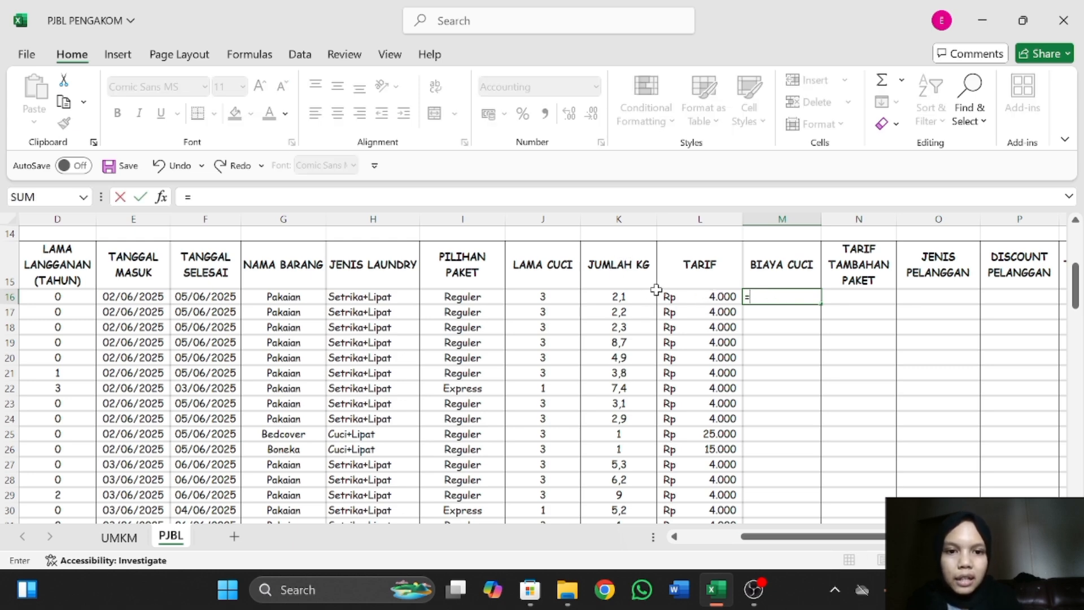
click(639, 294)
text(*)
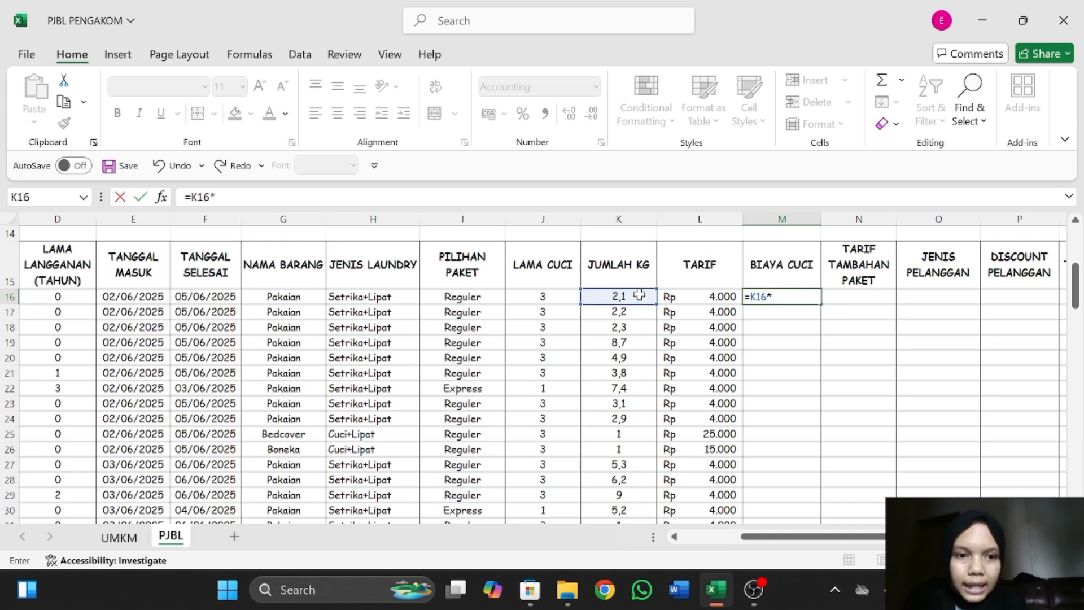
click(702, 297)
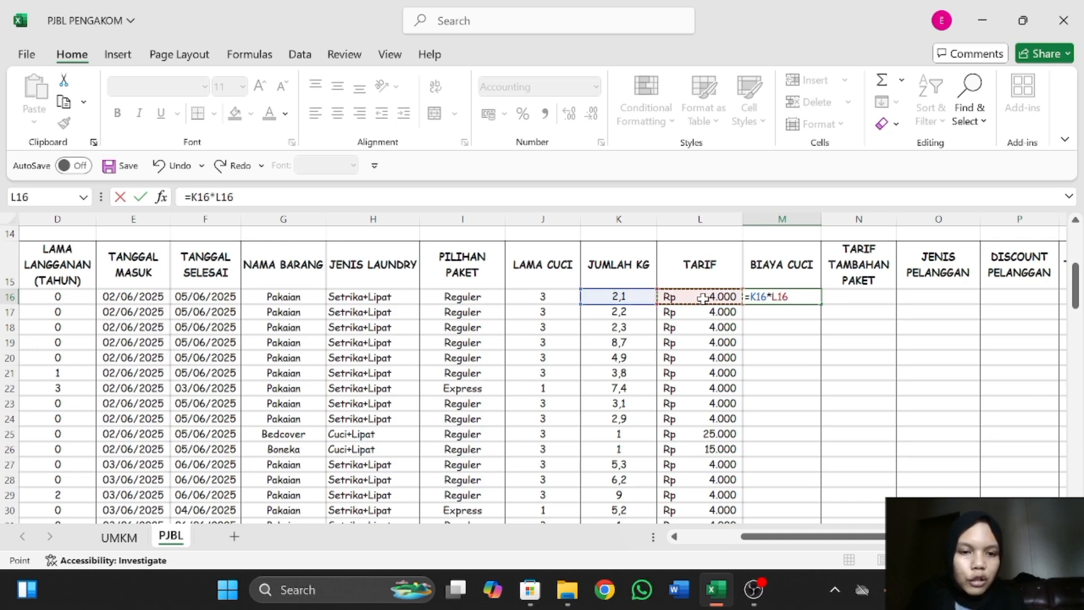
key(Return)
Fill the M16 formula down the BIAYA CUCI column through the last order in row 91.
click(810, 296)
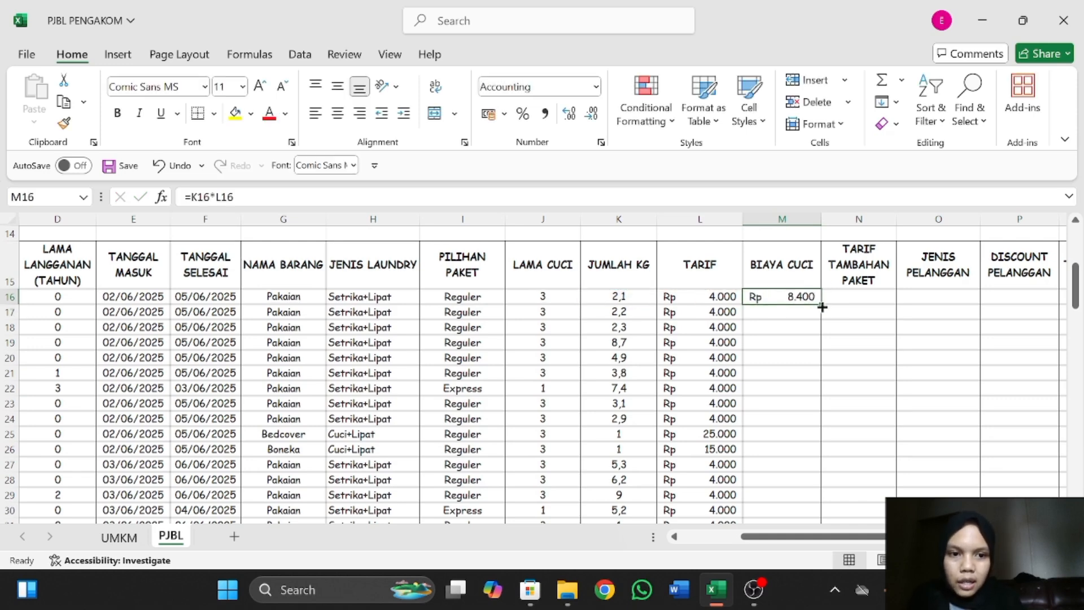
drag(822, 305, 805, 437)
scroll(803, 358, up, 17)
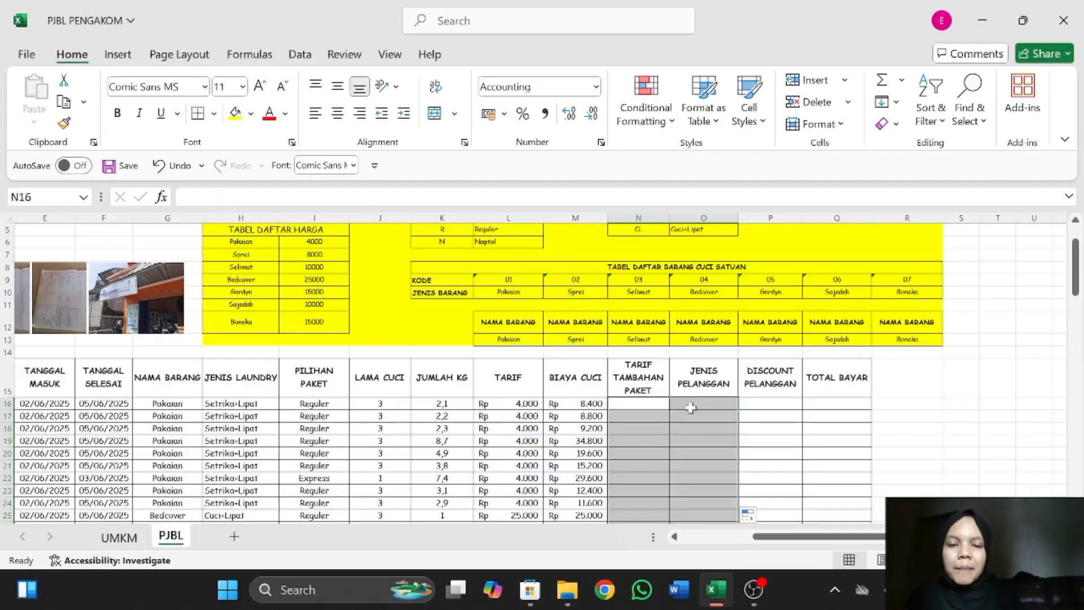
scroll(650, 364, down, 2)
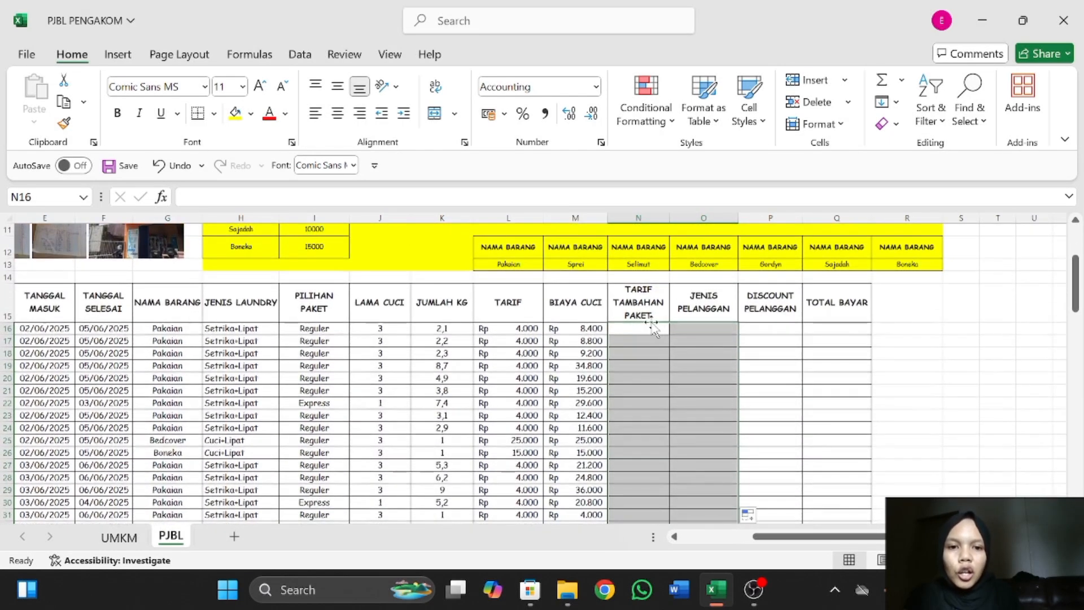
Start an IF formula in TARIF TAMBAHAN PAKET cell N16 with the logical test I16="Express".
click(653, 299)
click(652, 327)
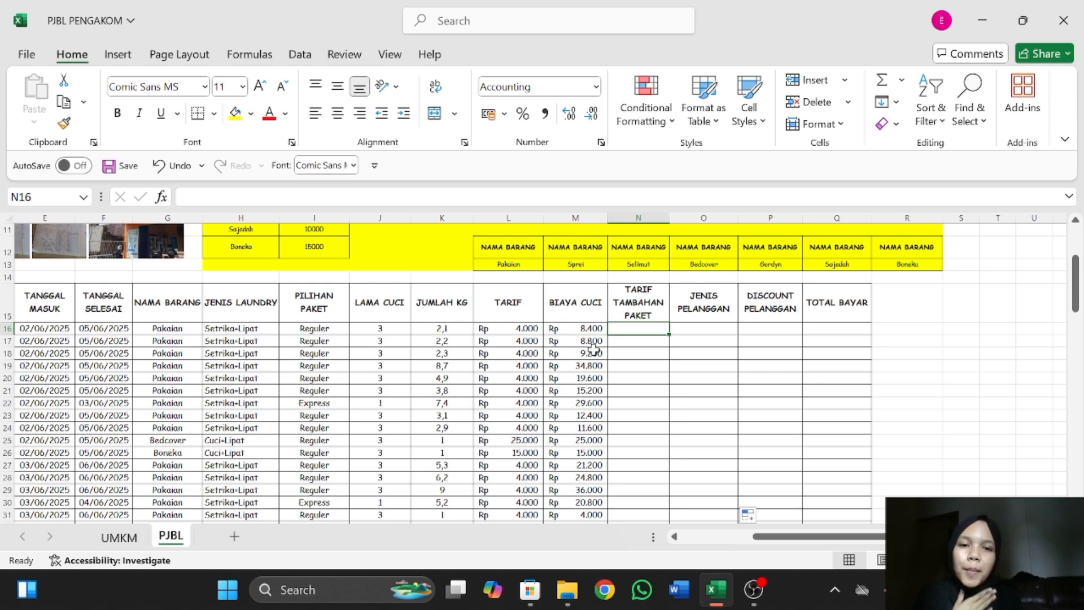
click(653, 317)
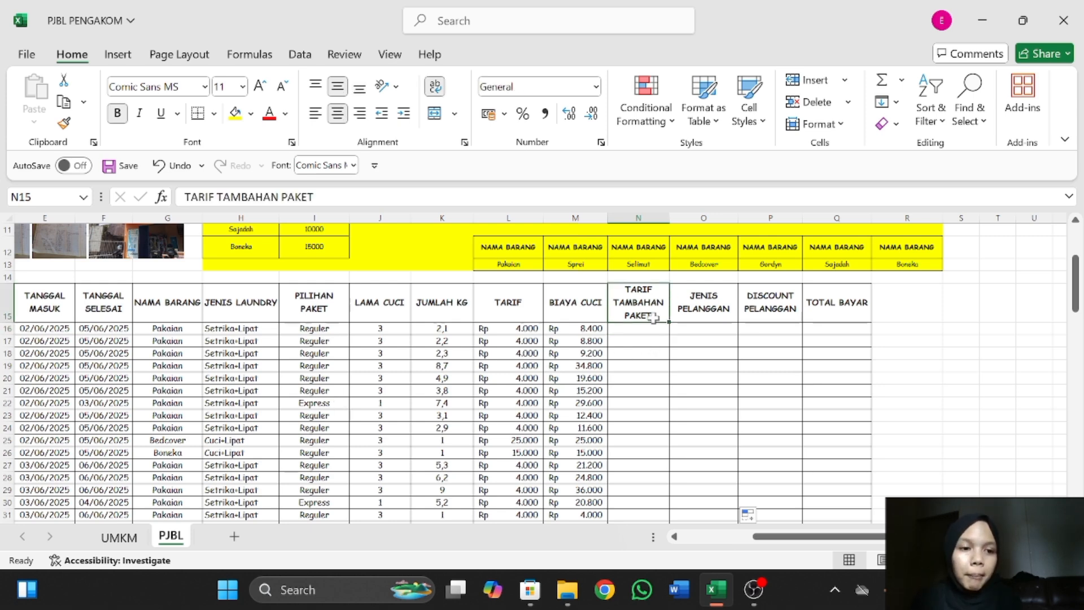
click(647, 328)
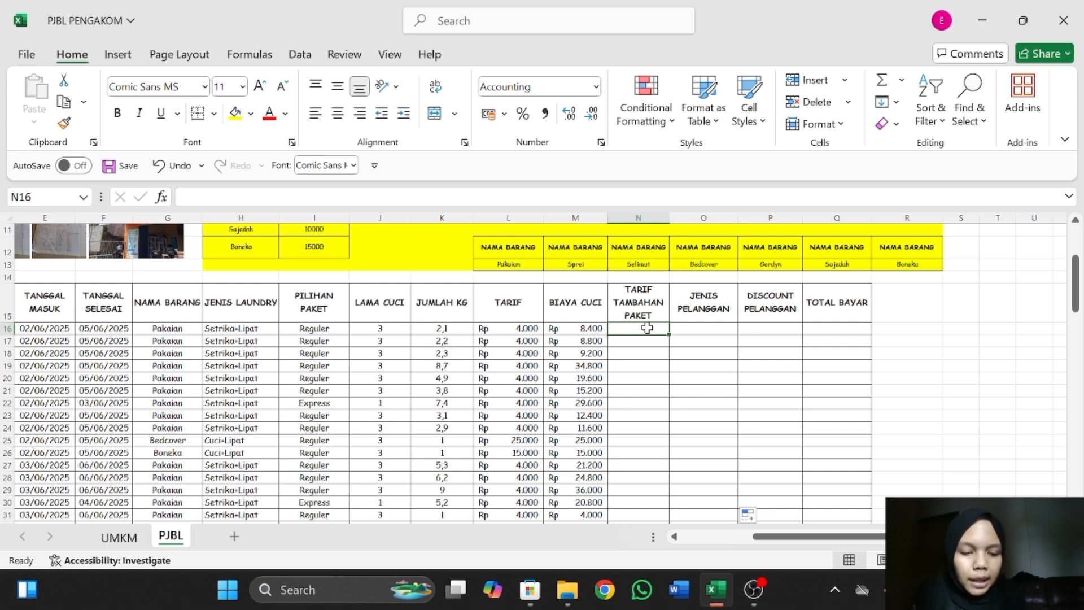
text(=)
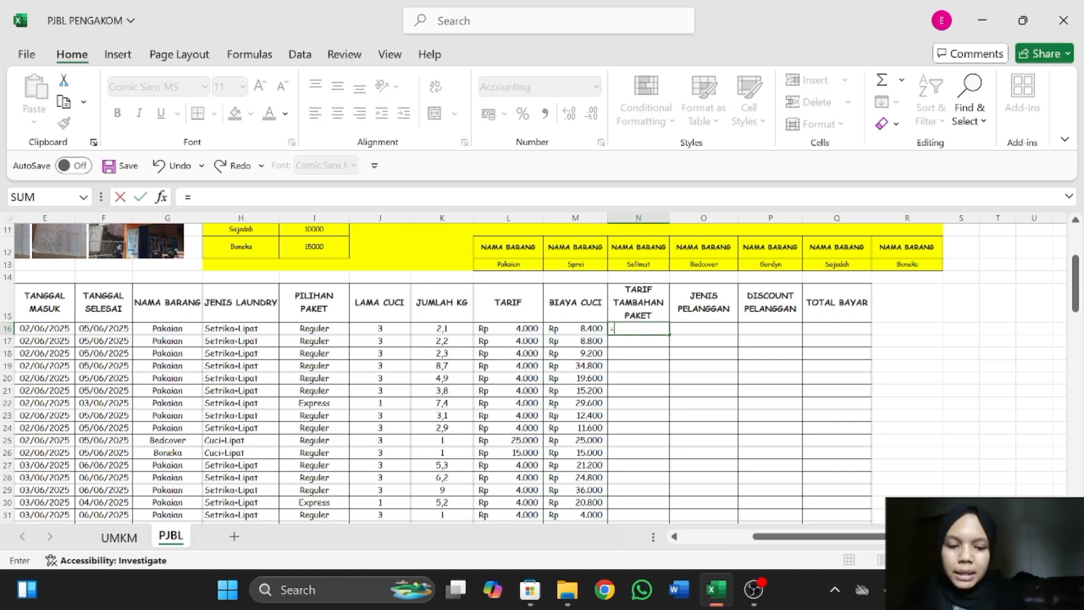
text(I)
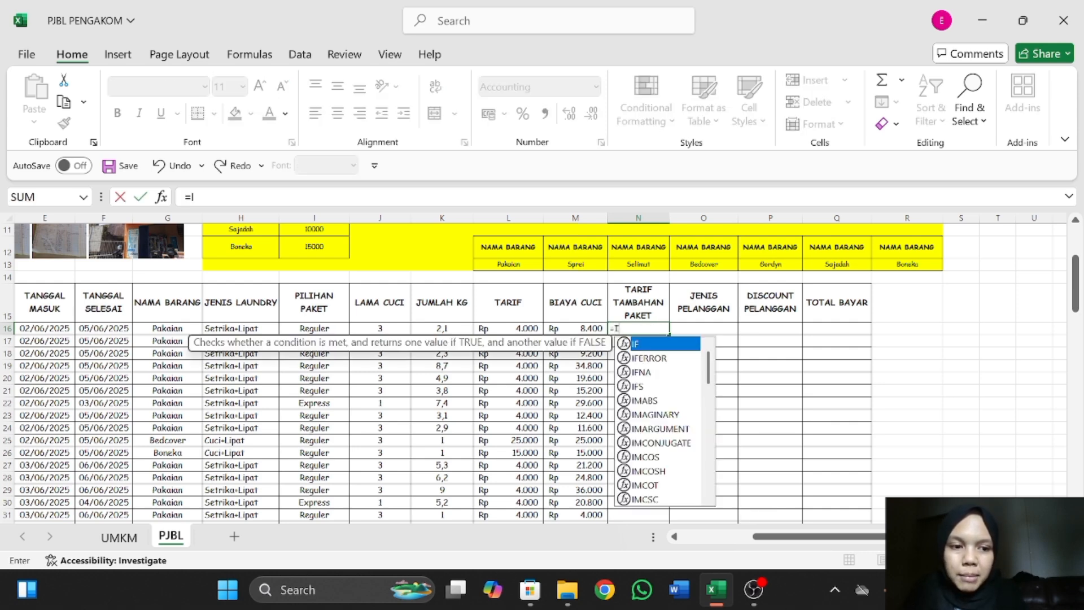
text(F)
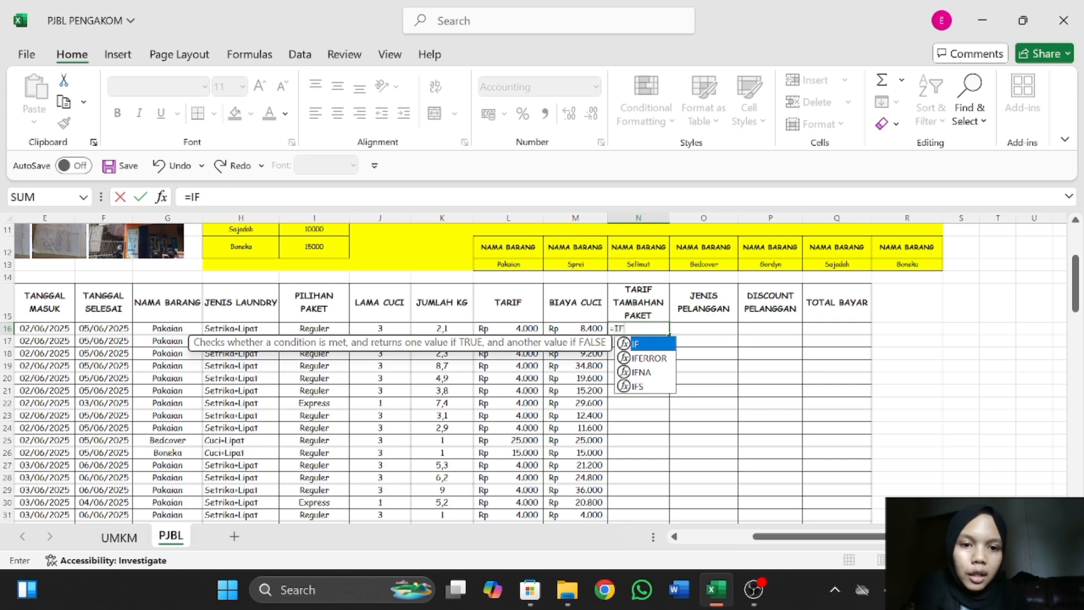
text(()
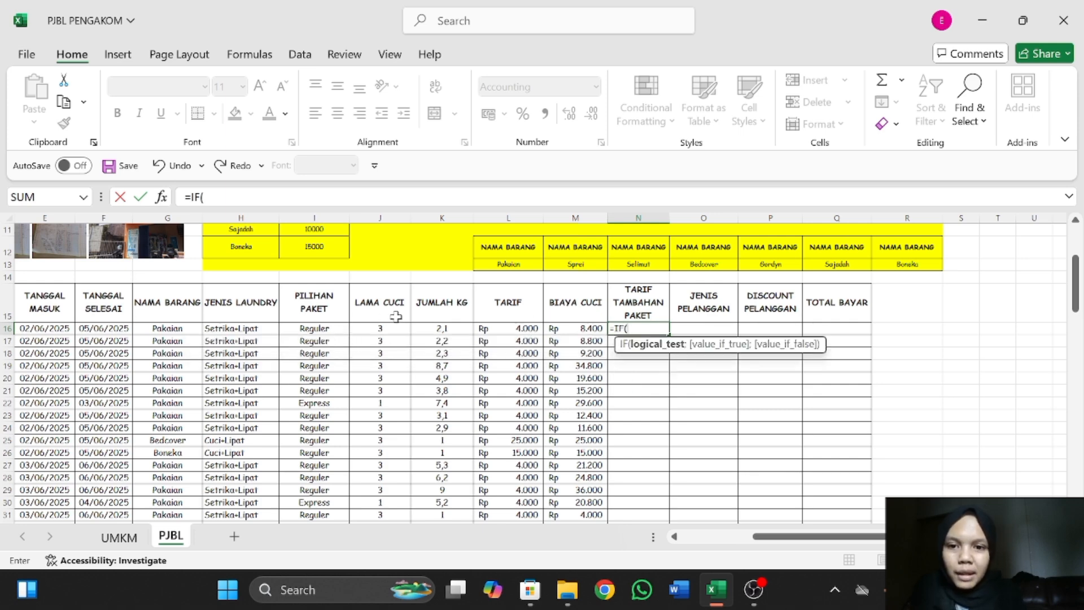
click(320, 326)
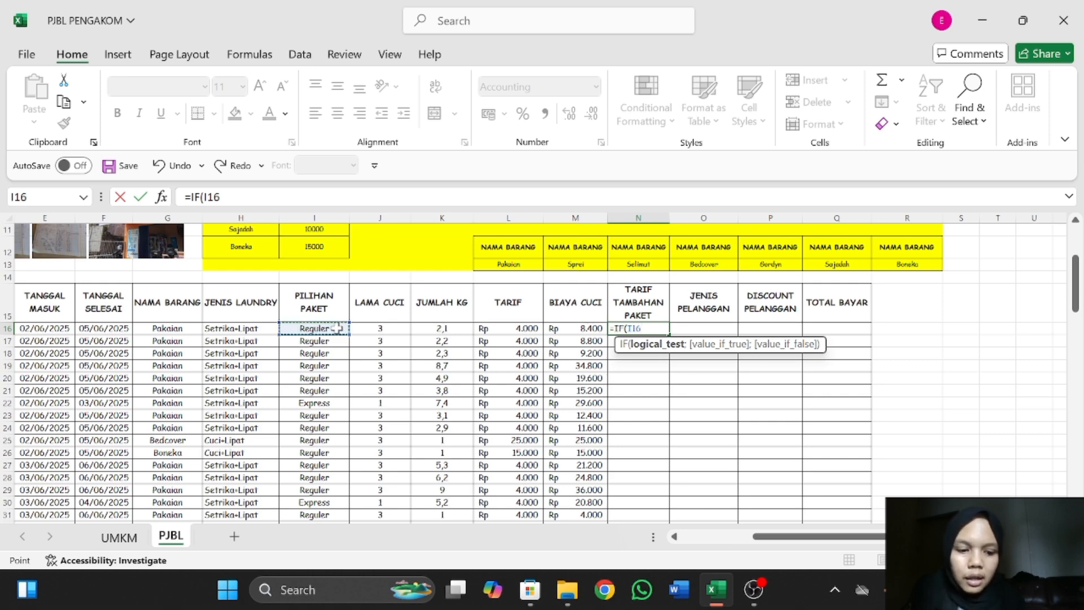
text(=)
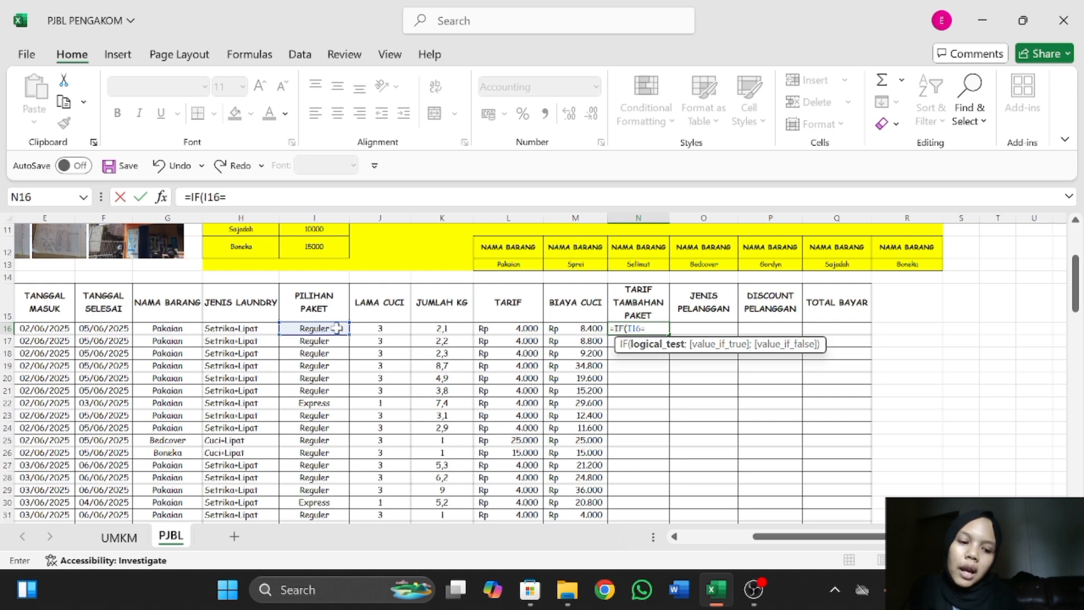
text(")
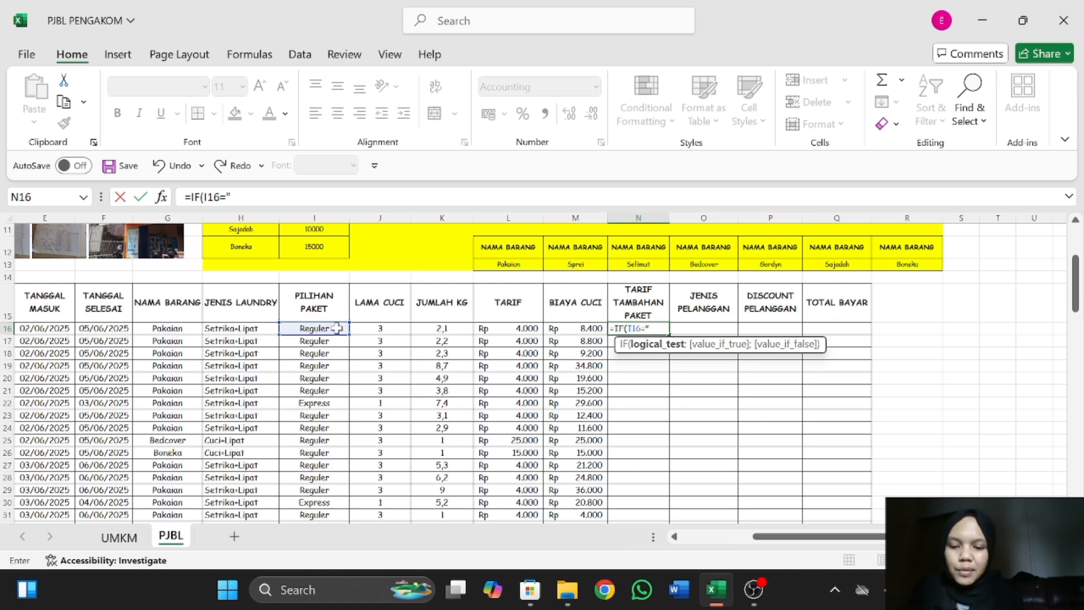
text(Express)
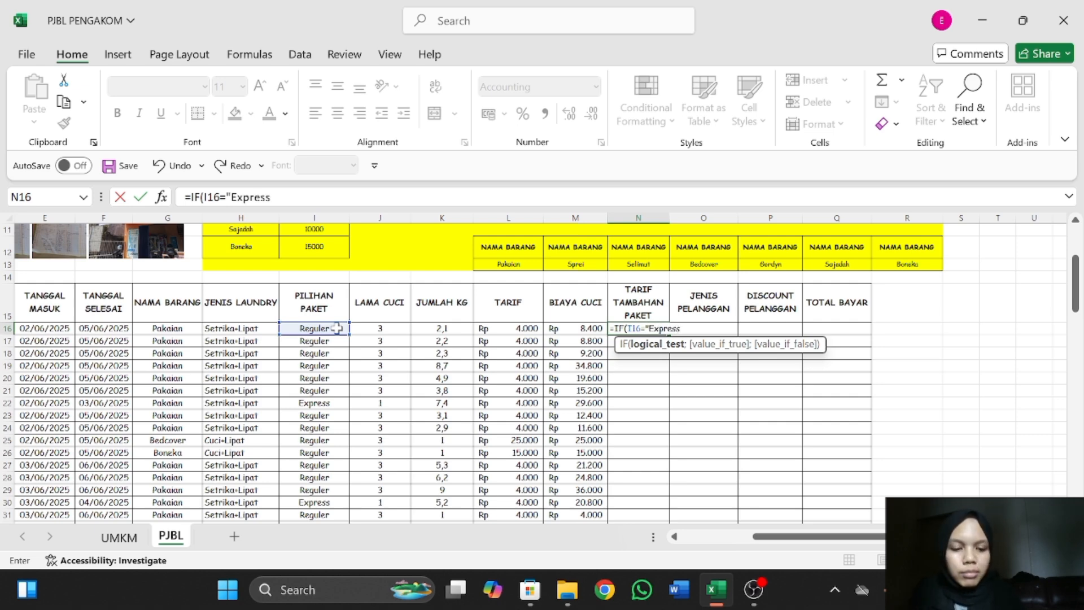
text(")
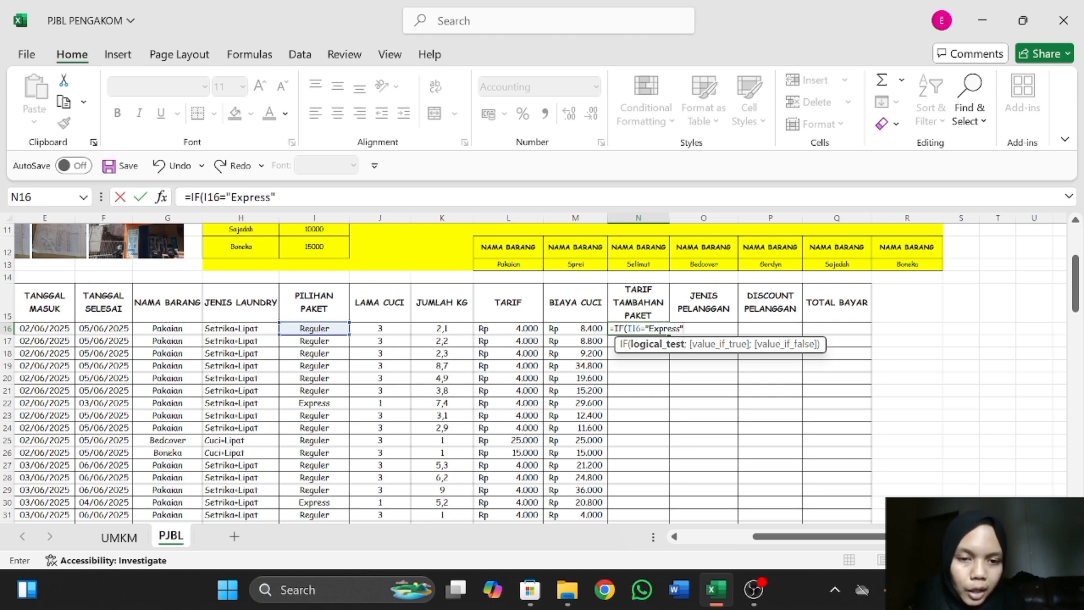
Complete the N16 IF formula with M16*2 as the true value and 0 as the false value.
text(;)
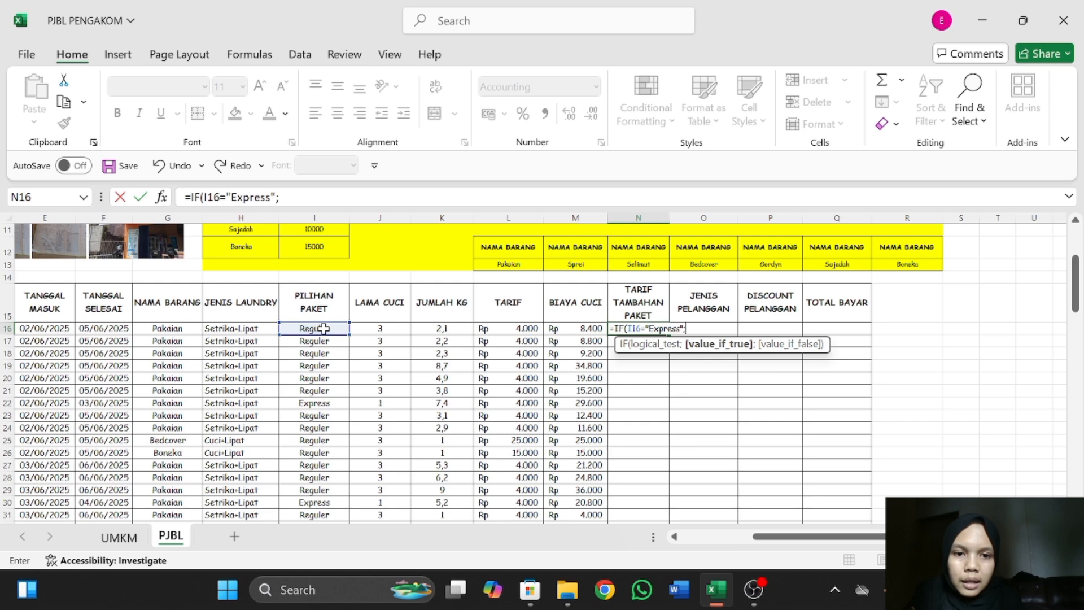
click(568, 326)
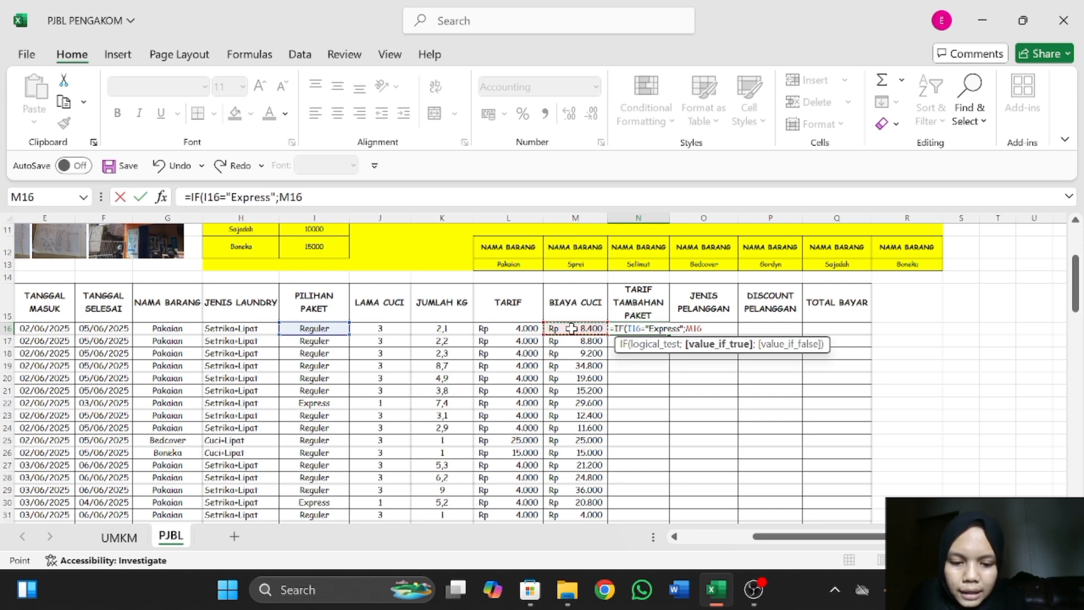
text(*2)
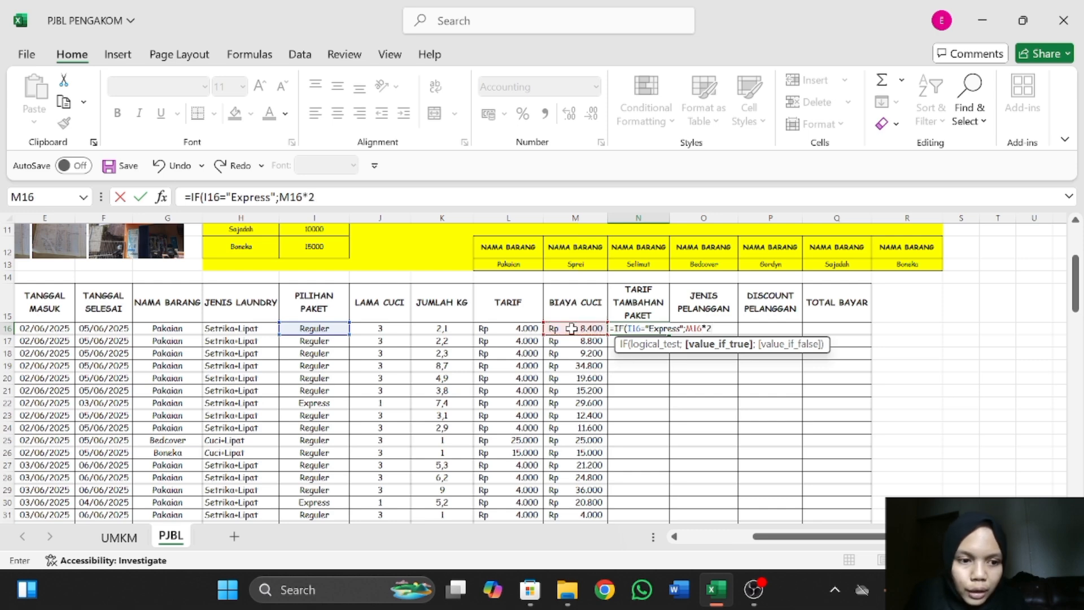
text(;)
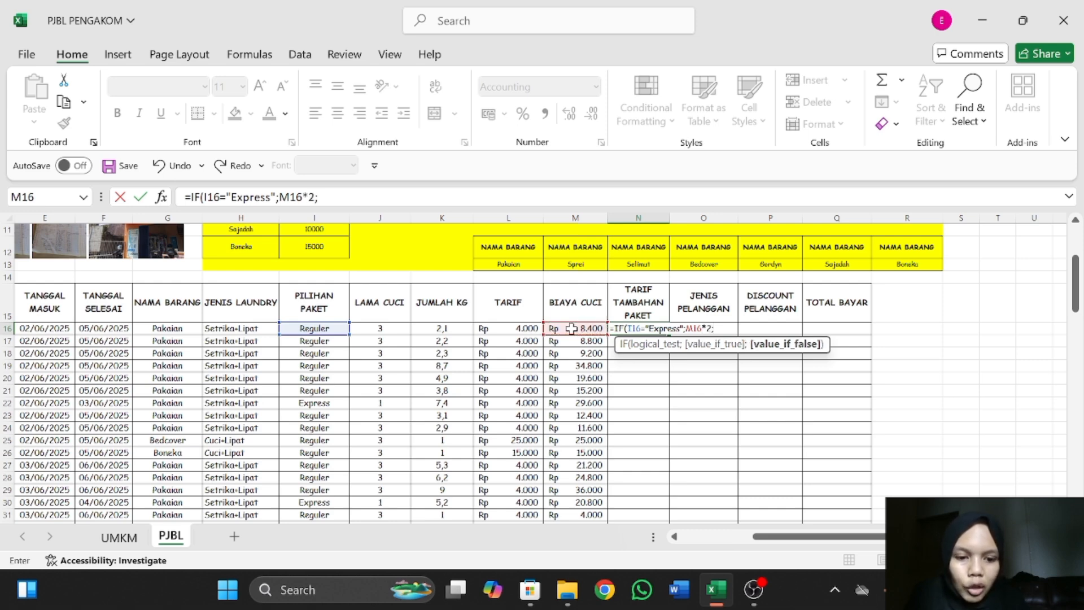
text(0)
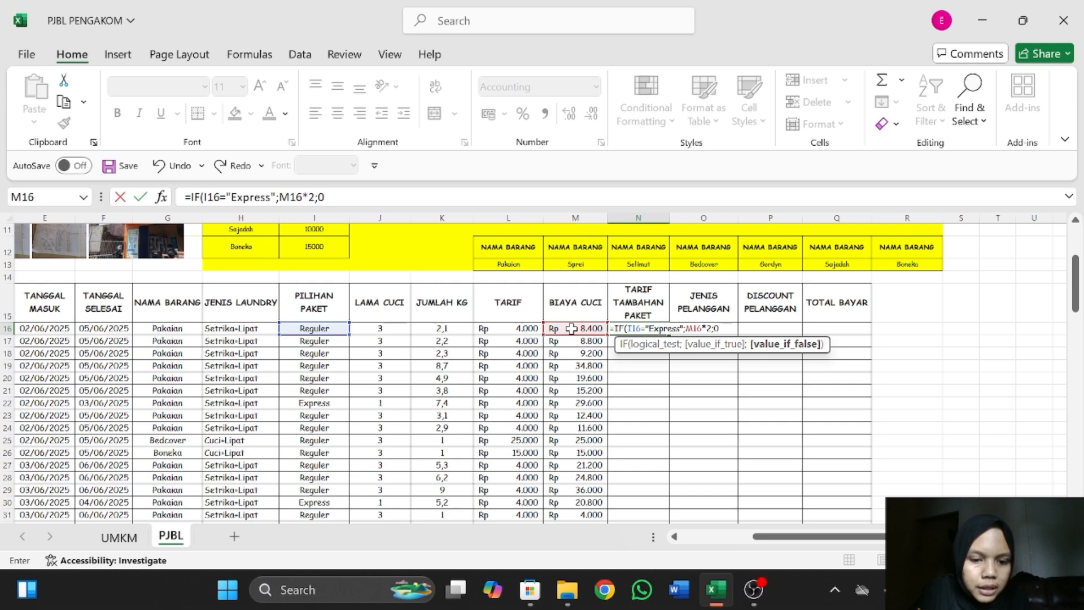
text())
key(Return)
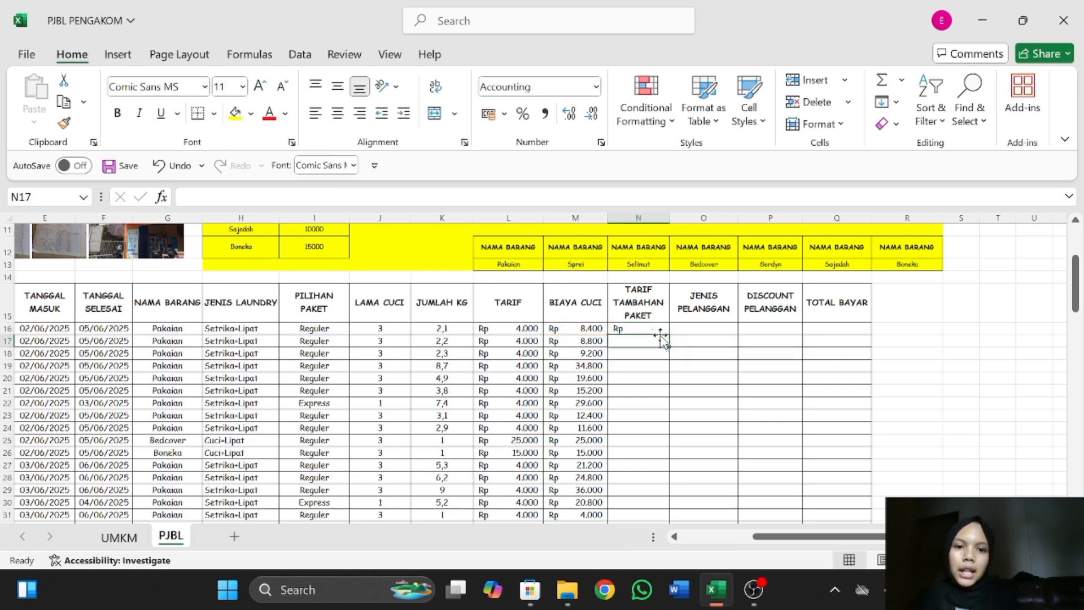
Fill the N16 formula down the TARIF TAMBAHAN PAKET column through row 91 and review the filled surcharges.
click(655, 329)
drag(656, 330, 657, 510)
click(663, 328)
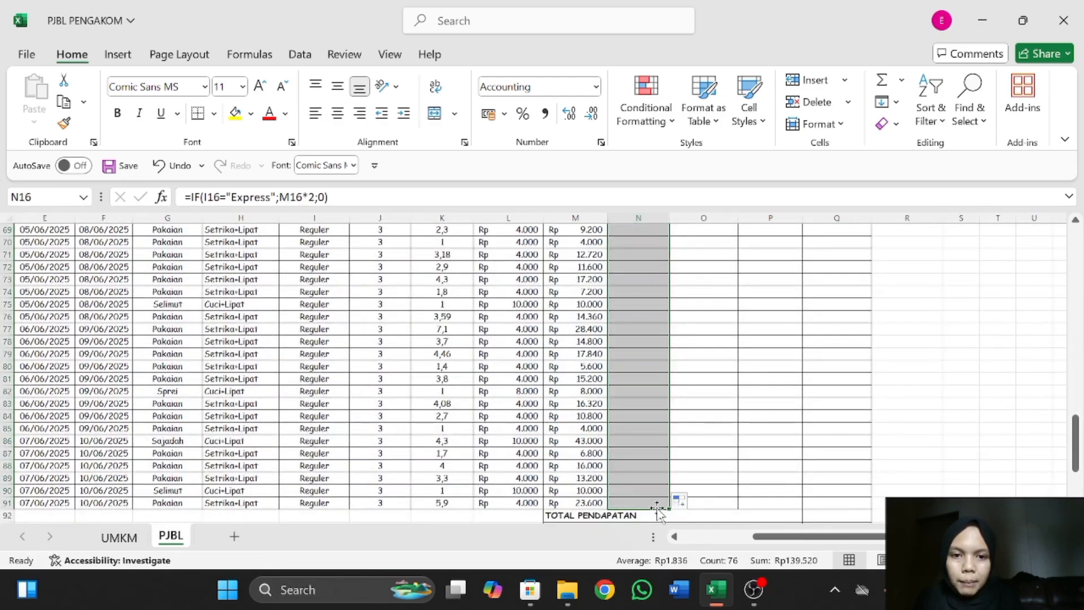
scroll(637, 307, up, 18)
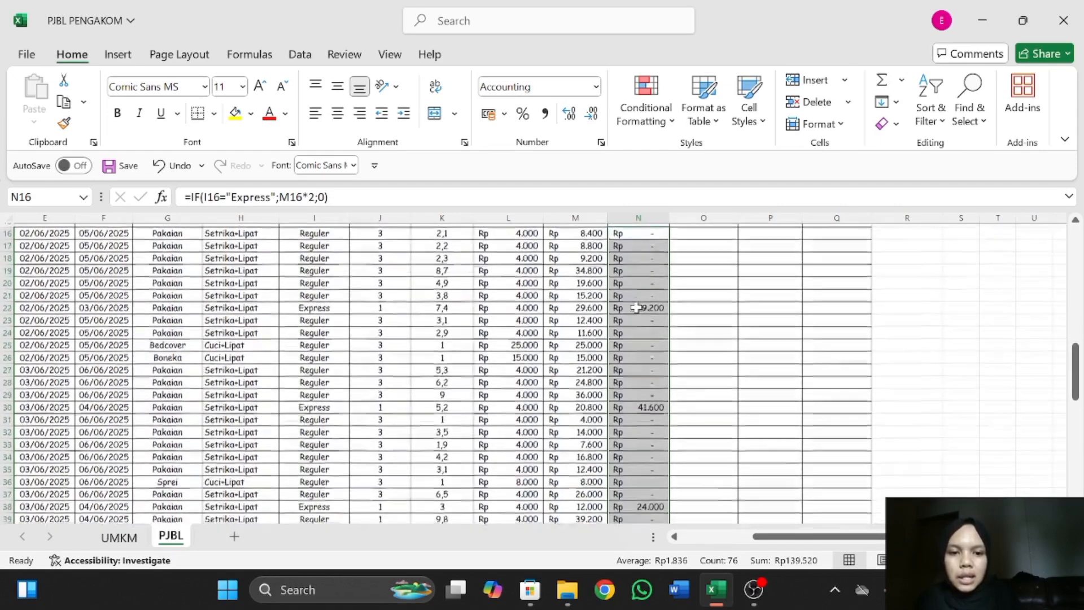
scroll(637, 307, up, 1)
Start an IF formula in JENIS PELANGGAN cell O16 that tests D16<=1 and returns "BARU" when true.
click(714, 265)
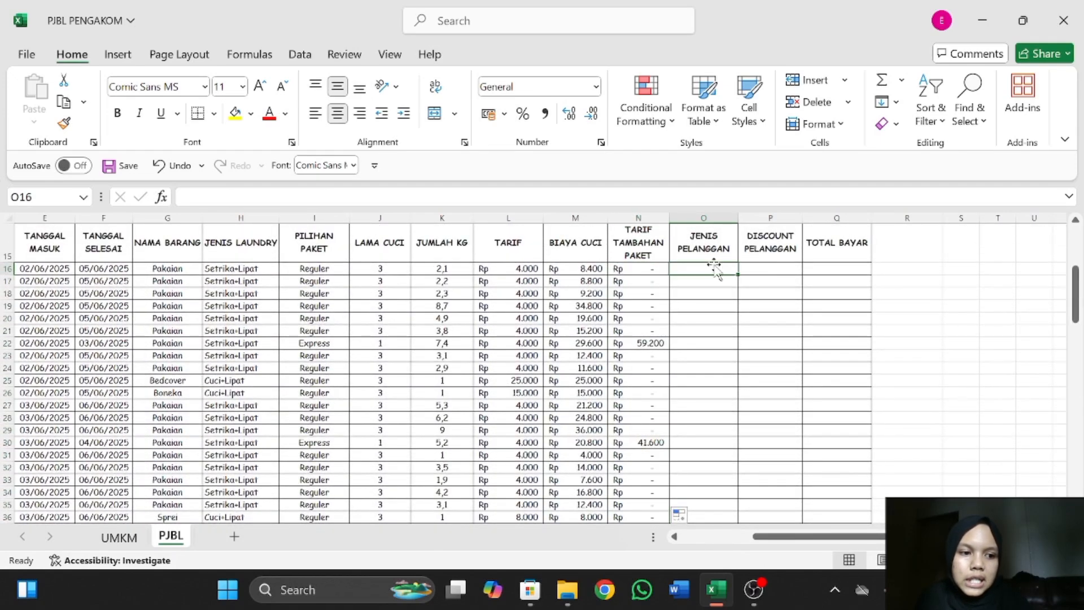
scroll(107, 346, left, 1)
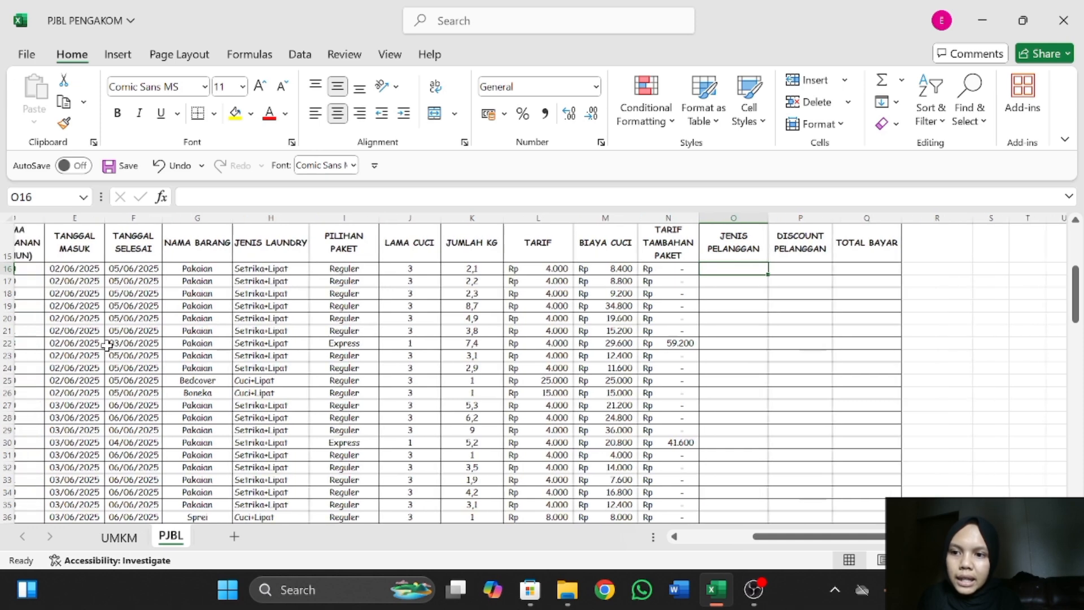
scroll(107, 345, left, 2)
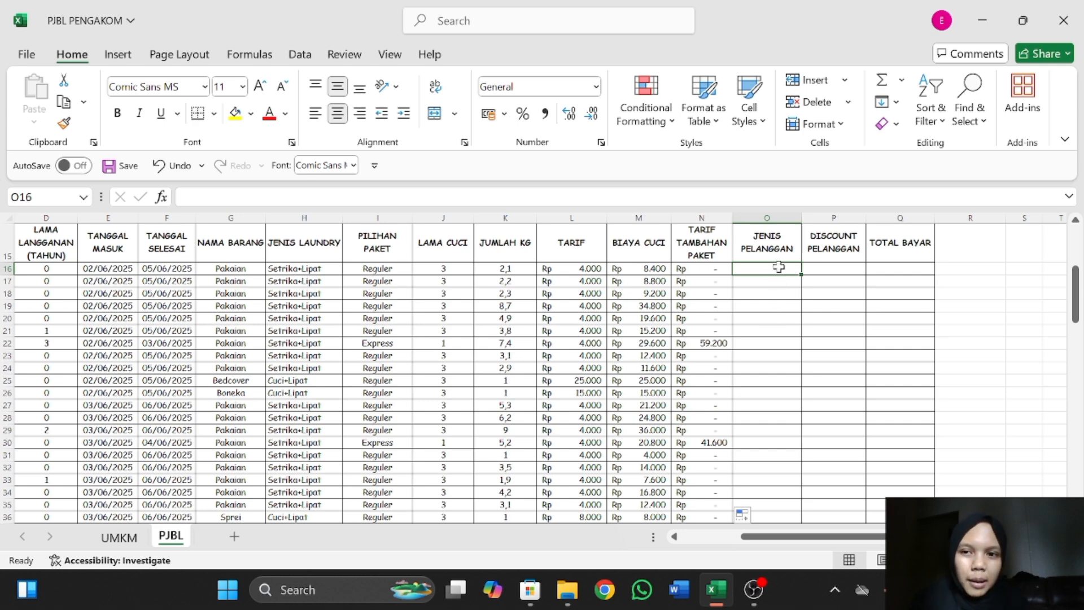
text(=)
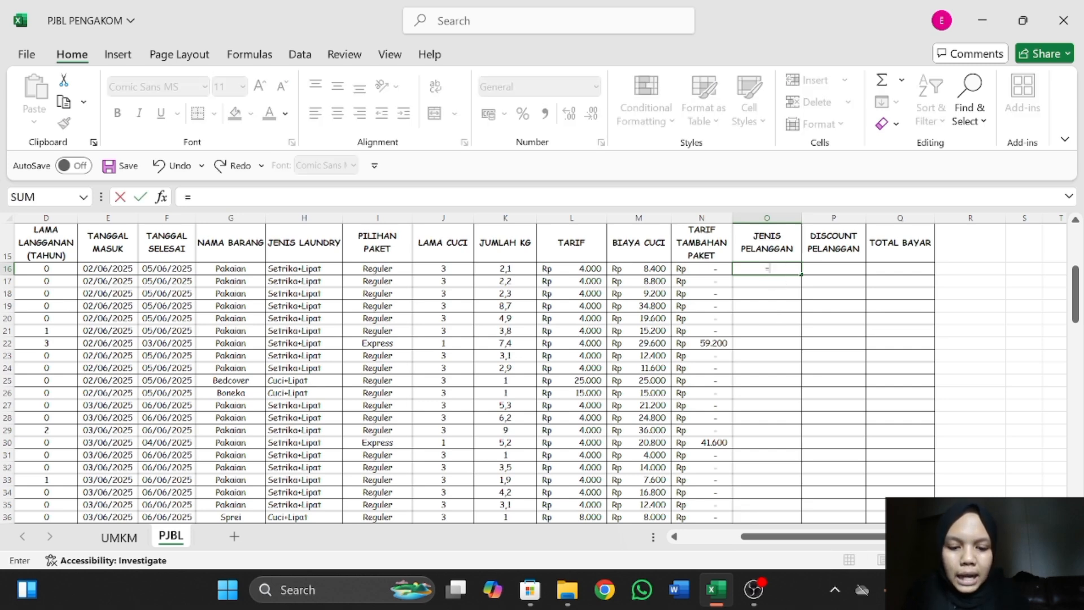
text(IF)
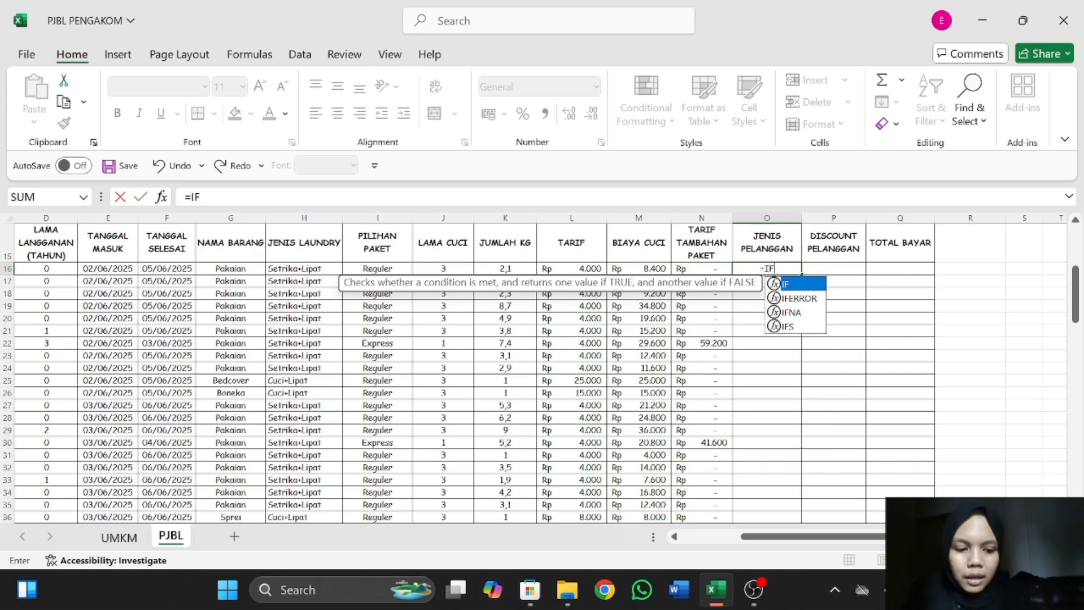
text(()
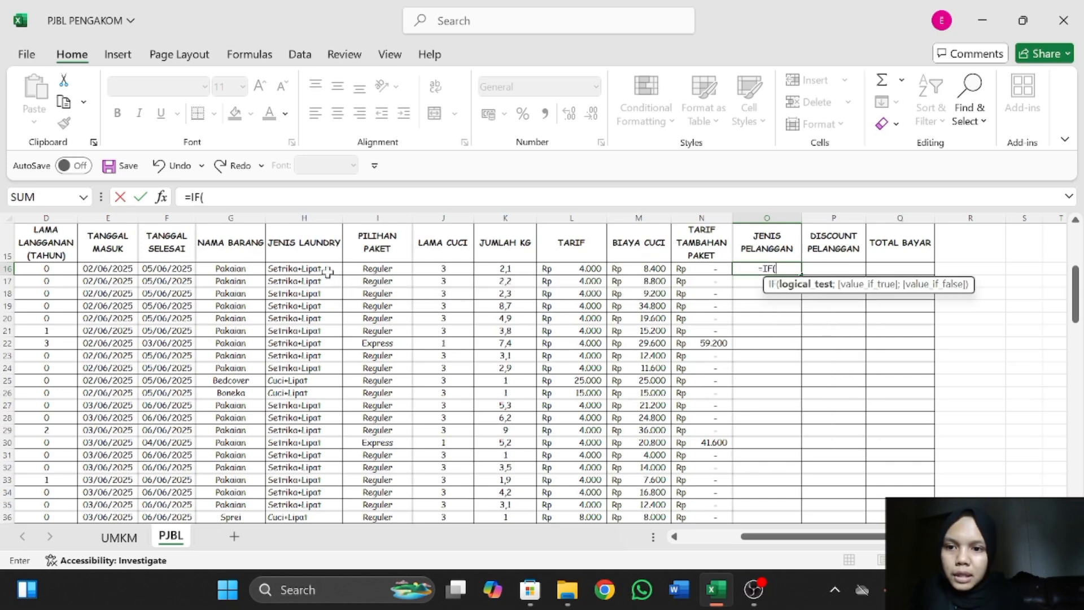
click(65, 272)
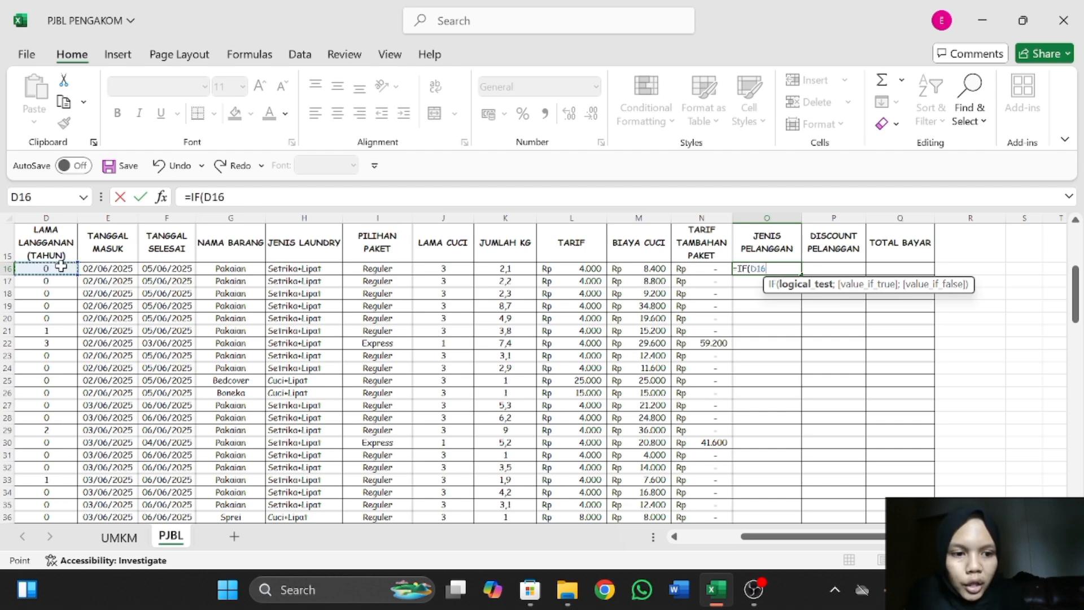
text(<)
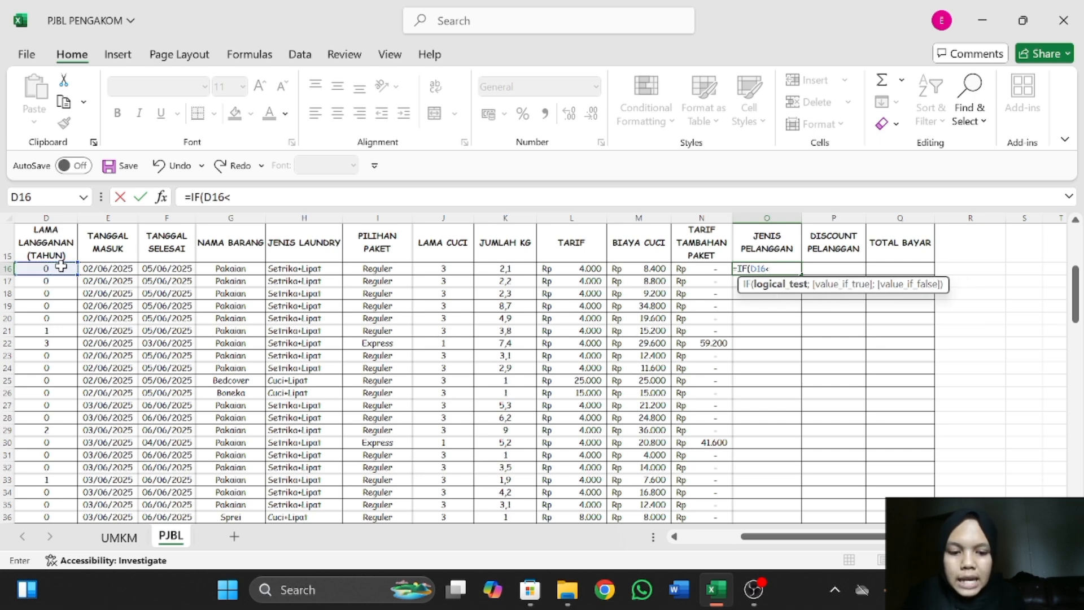
text(=1)
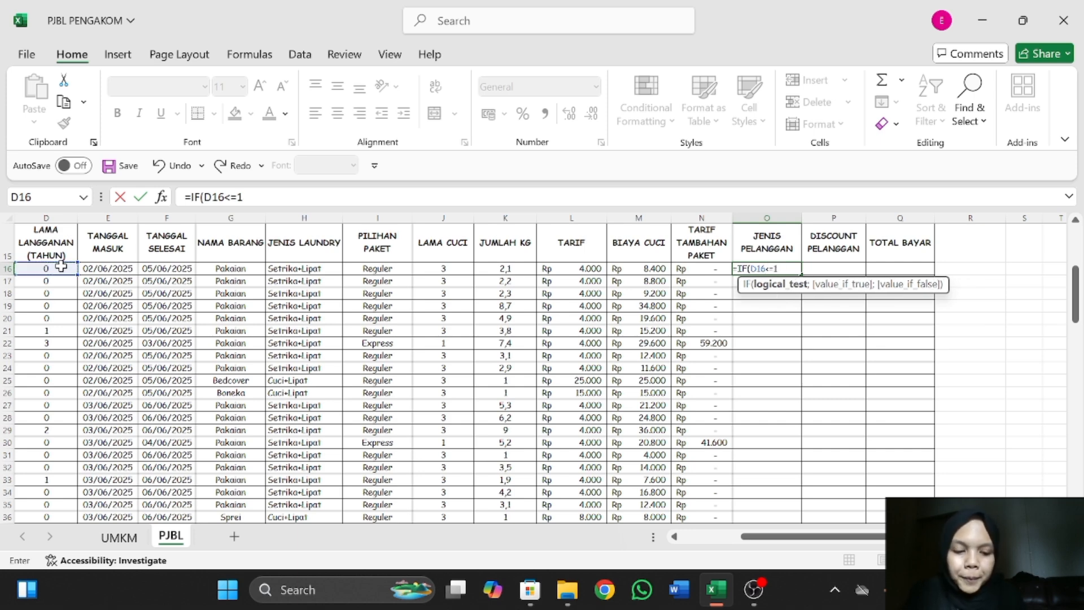
text(;)
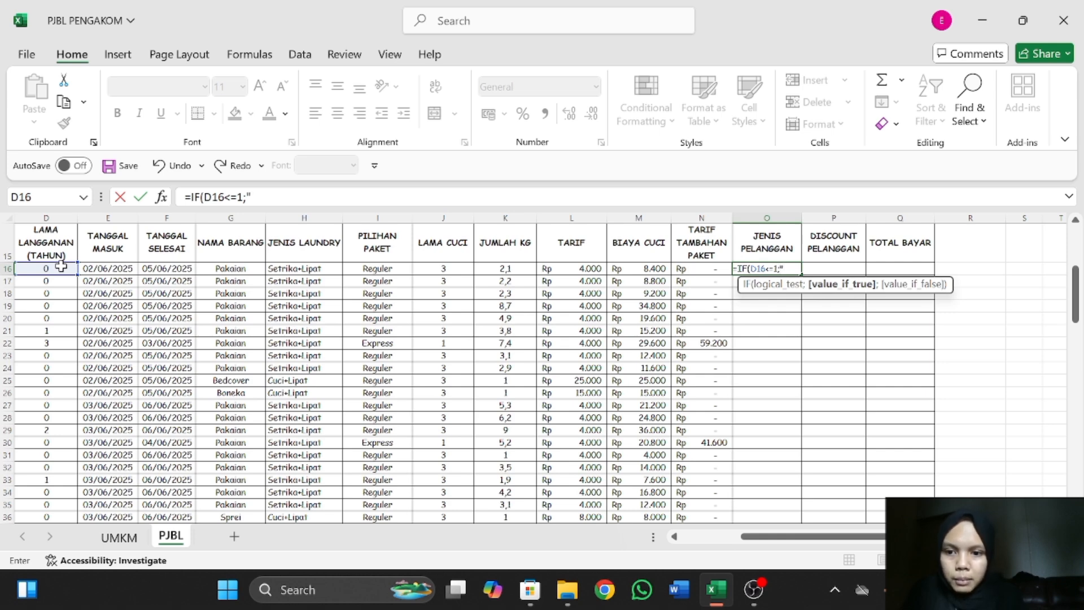
text("BARU)
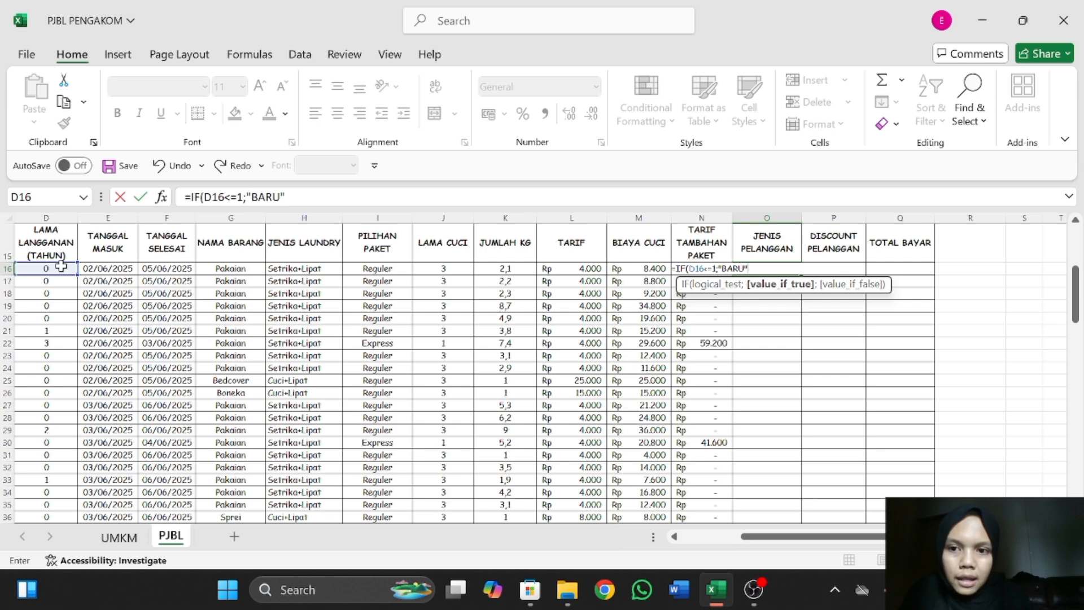
text(";)
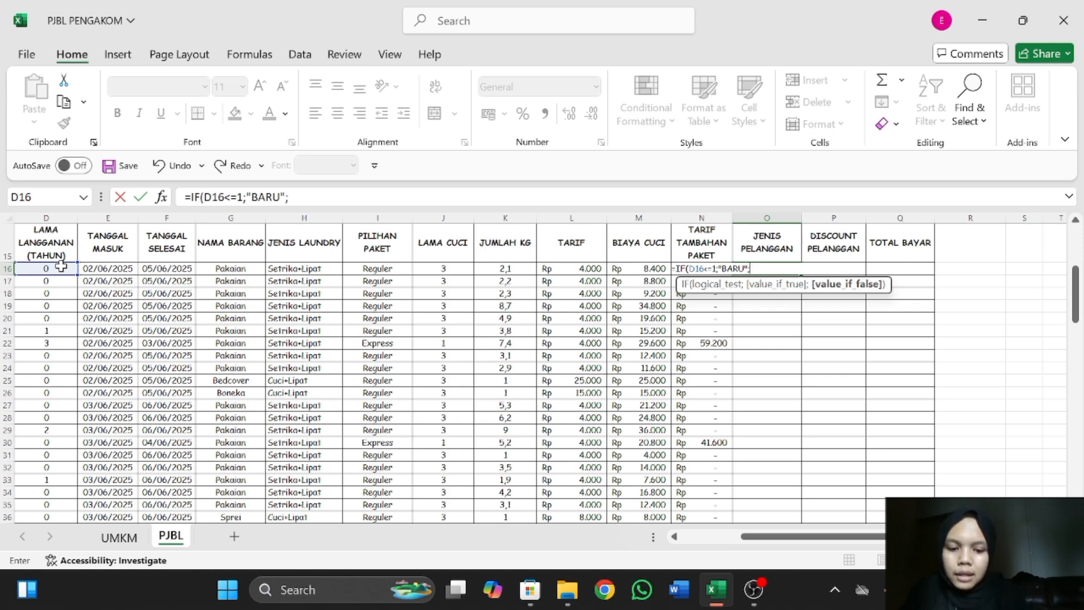
text(IF)
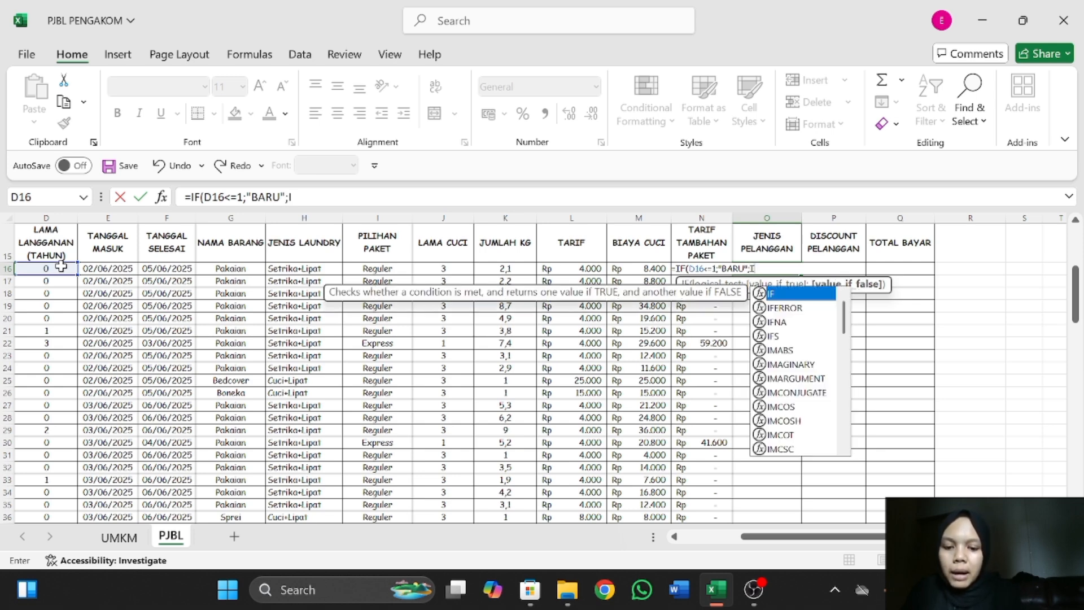
text(()
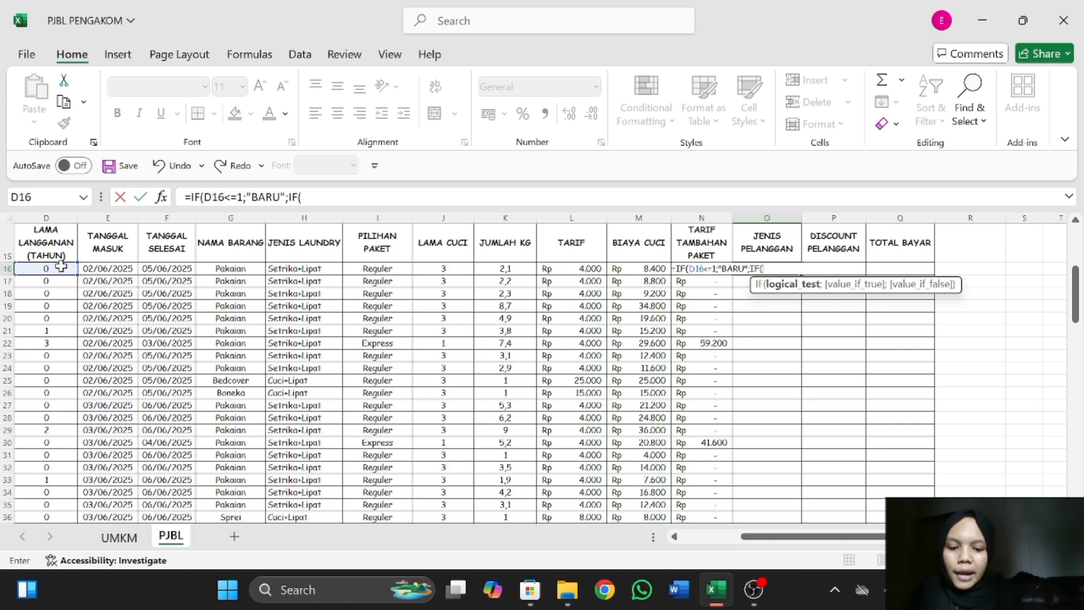
text(AND)
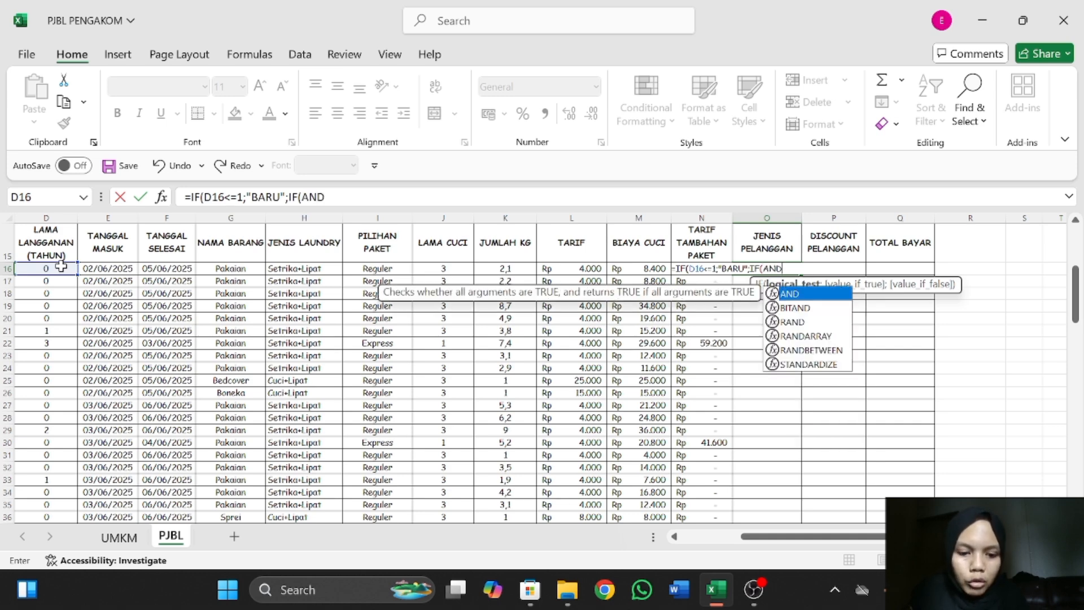
text(()
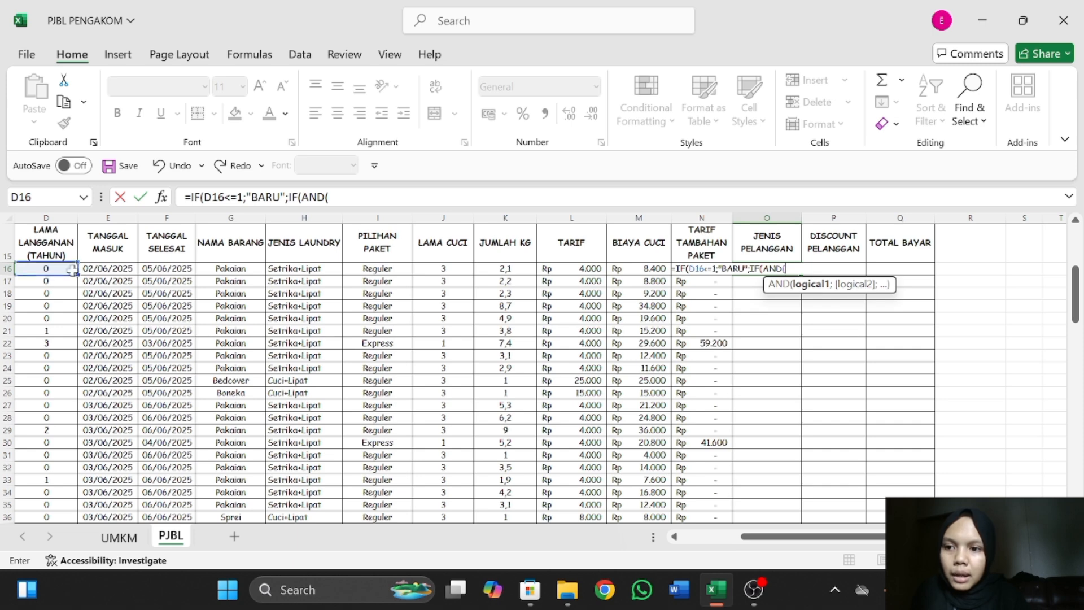
Nest a second IF as the O16 formula's false value, with the logical test AND(D16>1;D16<=2).
click(62, 270)
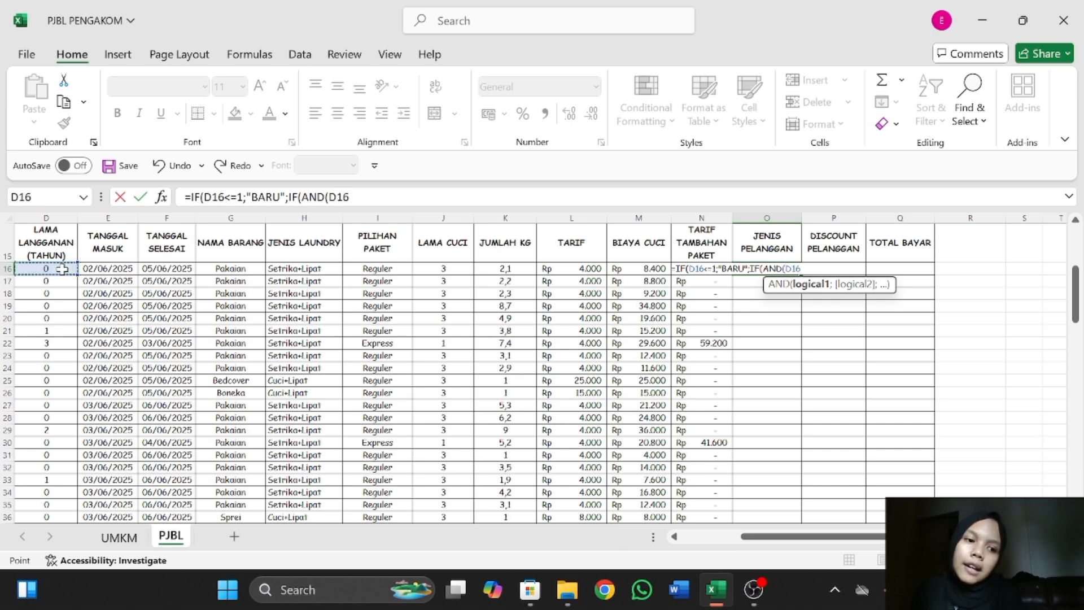
text(>)
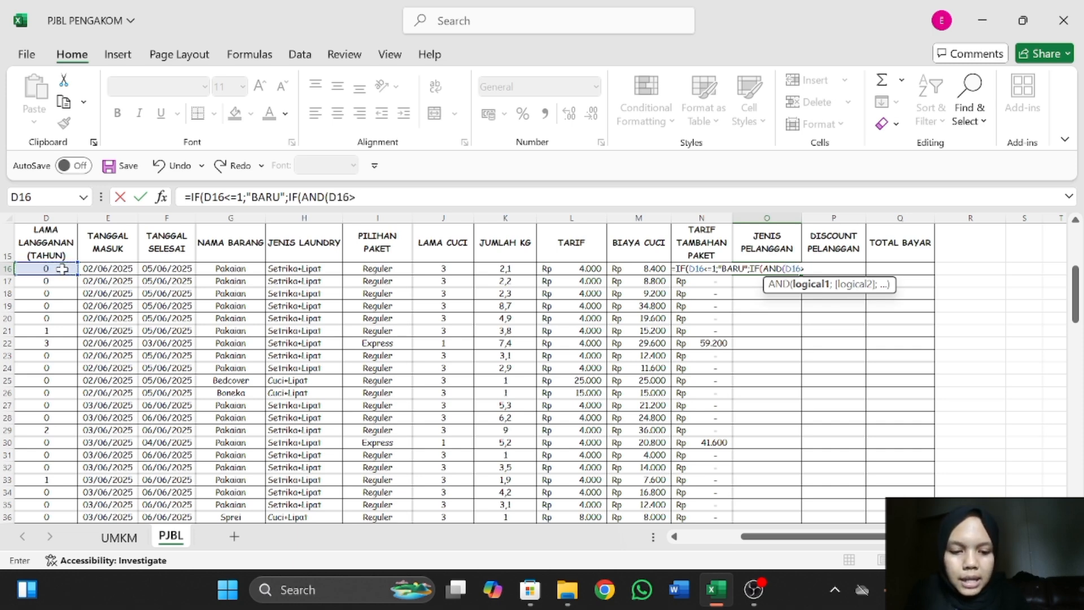
text(1)
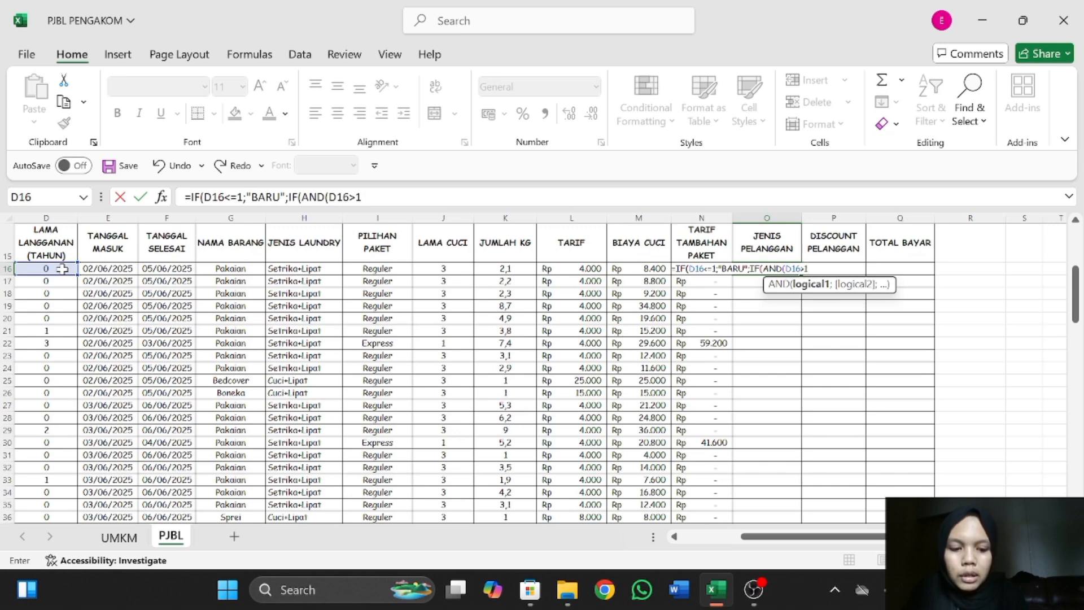
text(;)
click(60, 270)
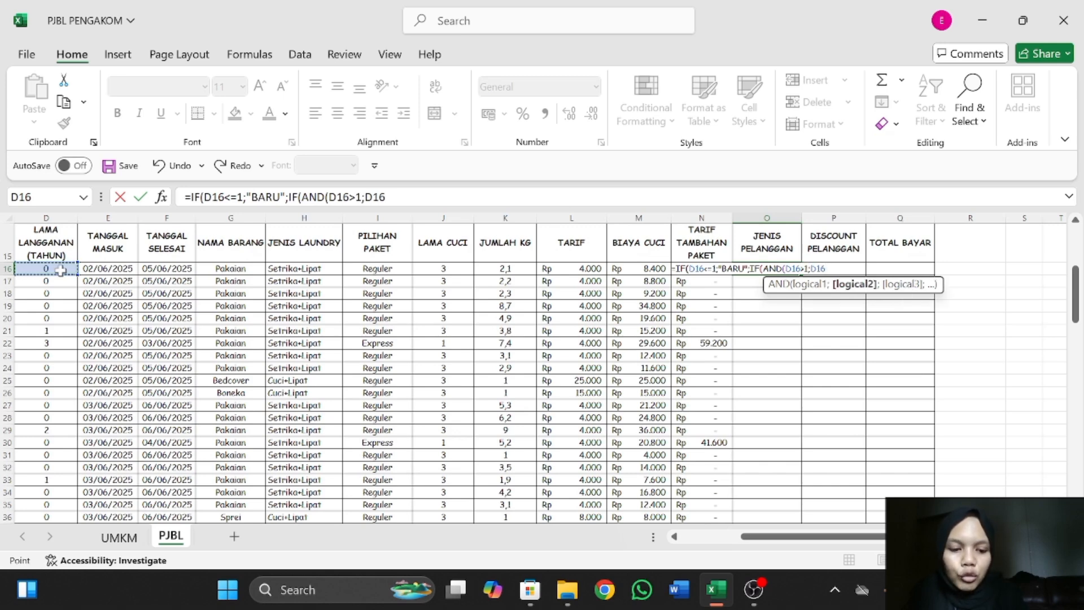
text(<=)
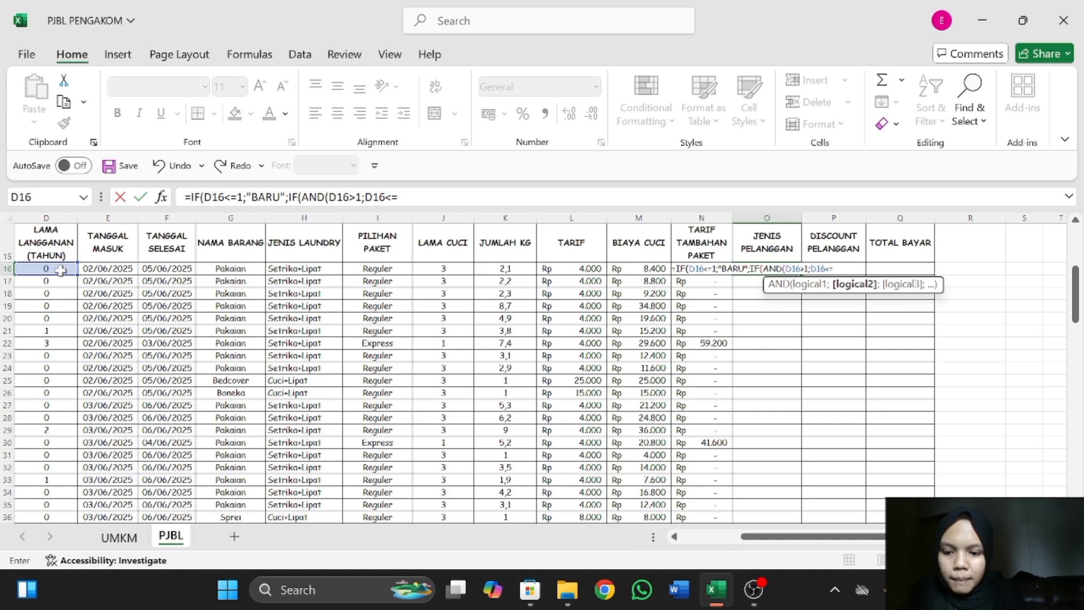
text(2))
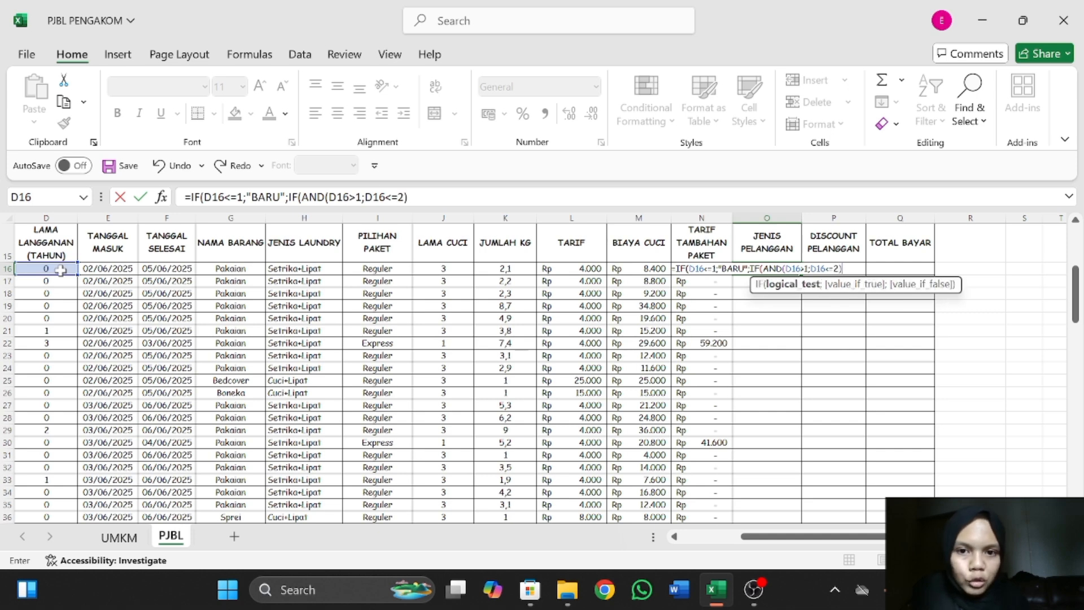
text(;)
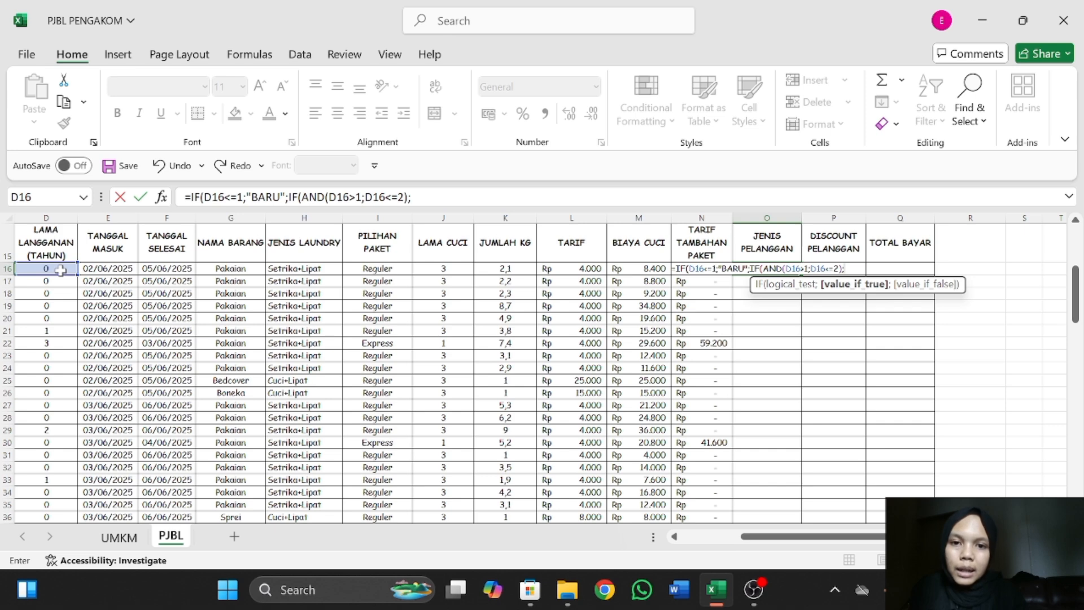
text("LAN)
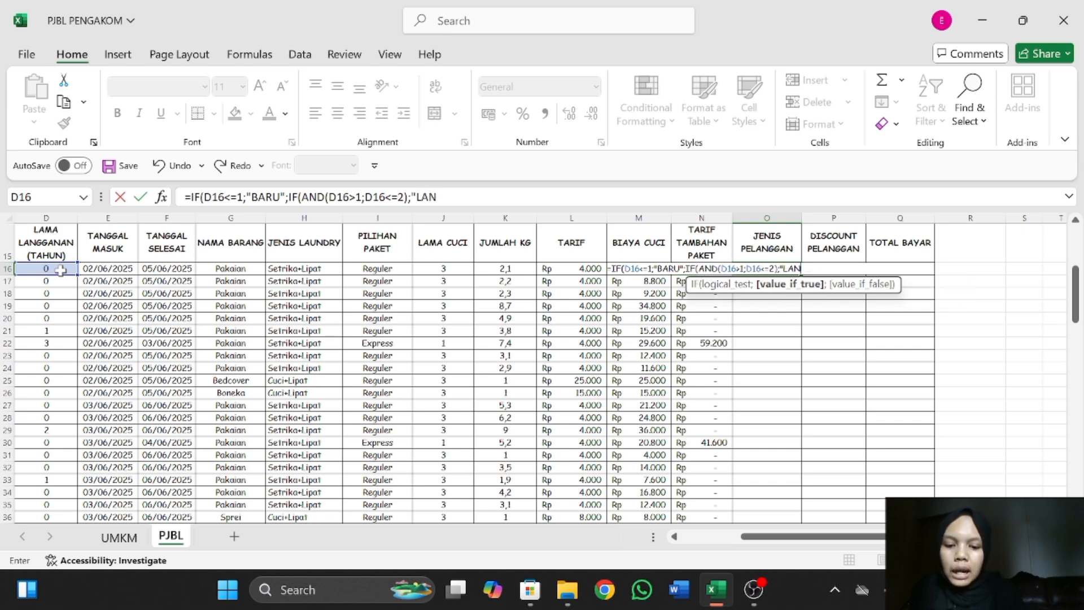
text(GGANAN")
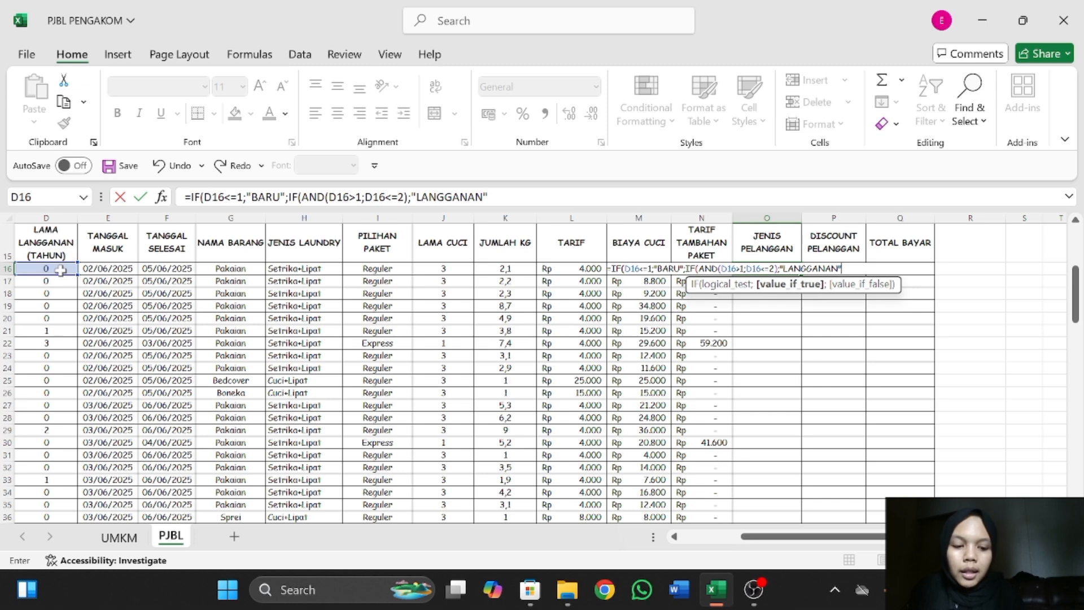
text(;)
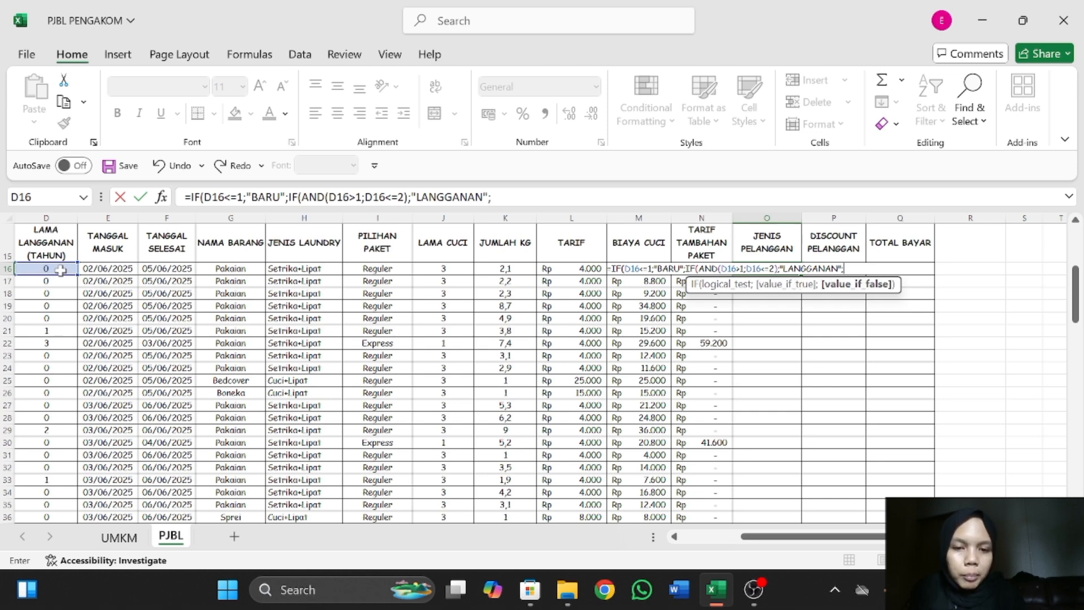
text(")
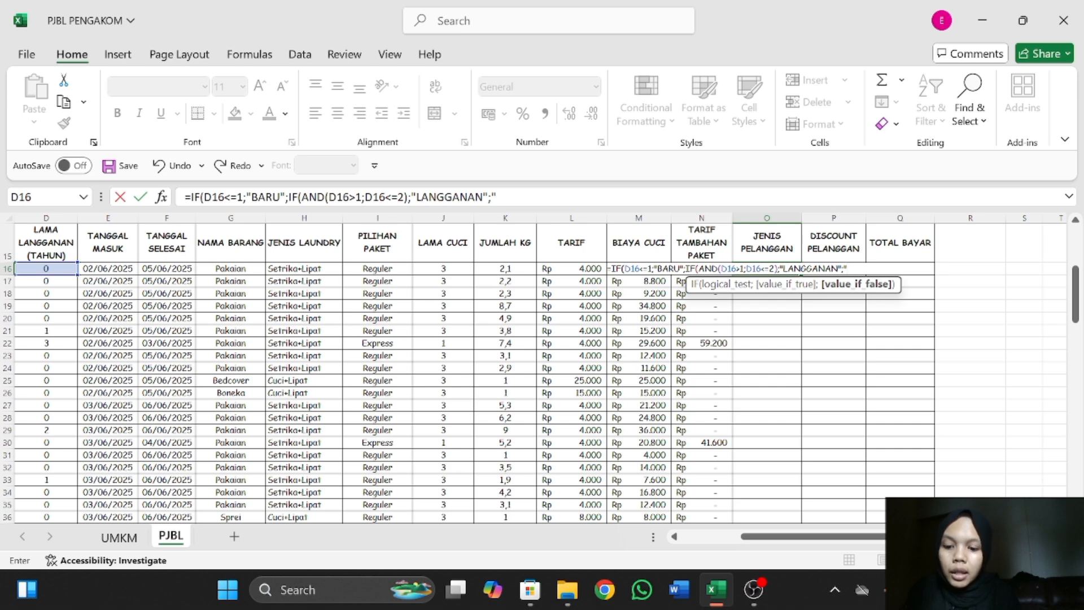
text(SETIA)
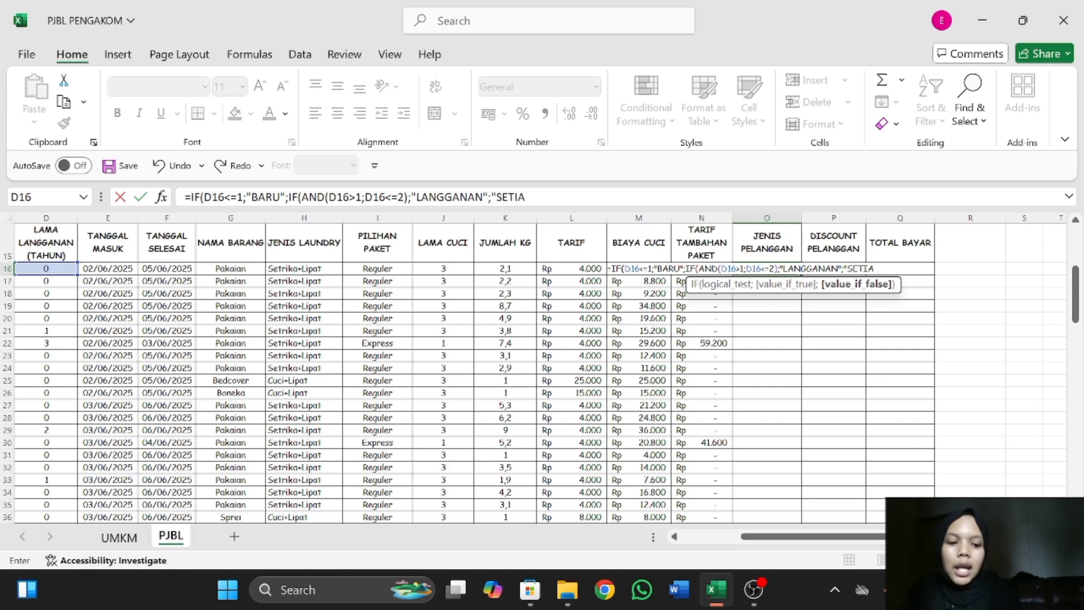
text(")
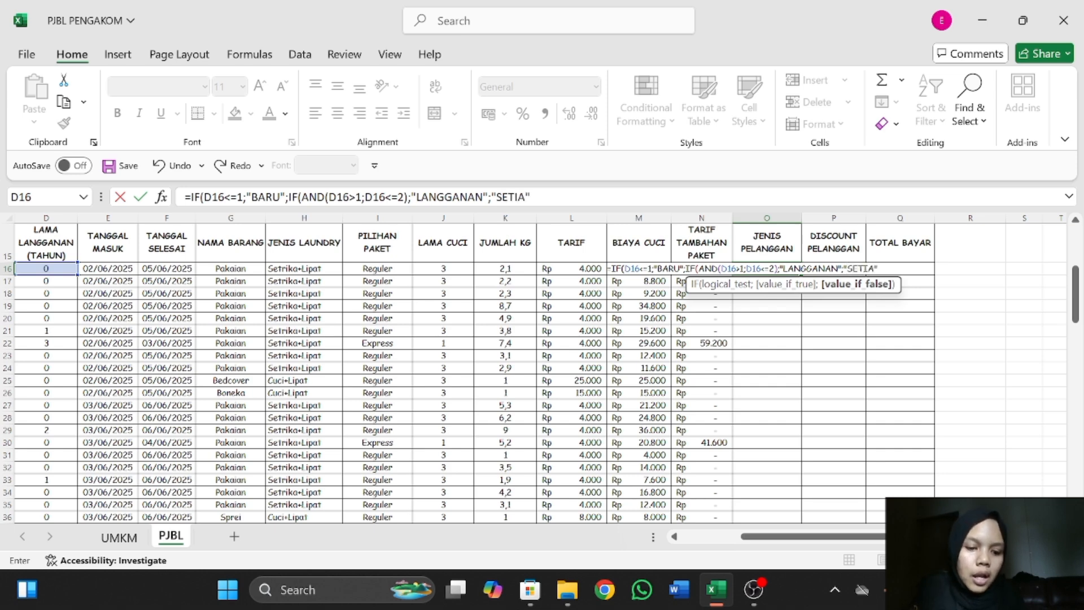
text()))
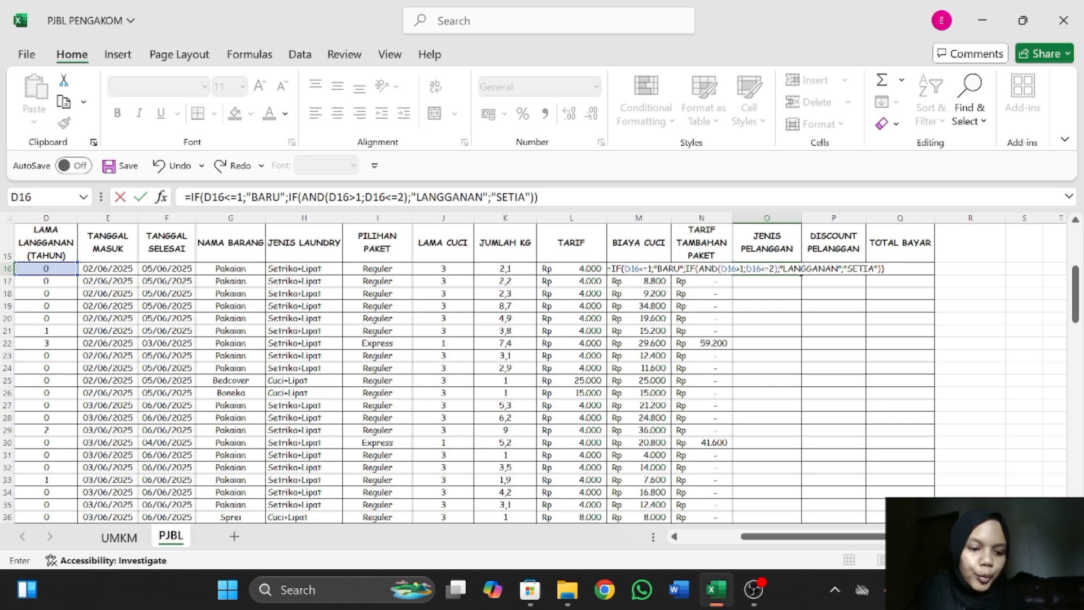
Complete the nested IF in O16 with "LANGGANAN" as the true value and "SETIA" as the false value.
key(Return)
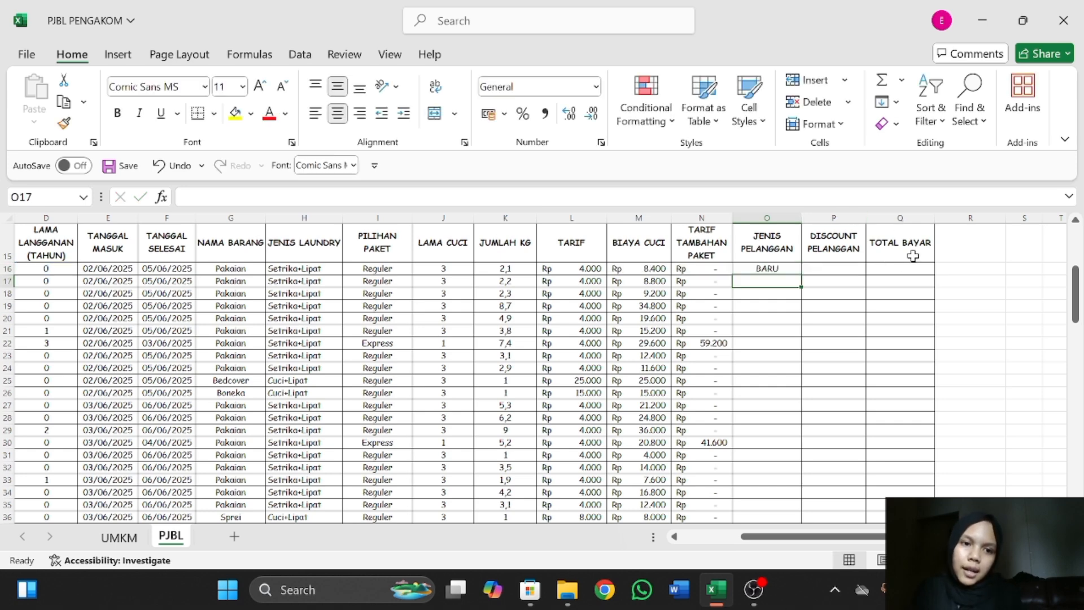
Fill the O16 formula down the JENIS PELANGGAN column through row 91 and review the filled customer types.
click(791, 260)
click(790, 269)
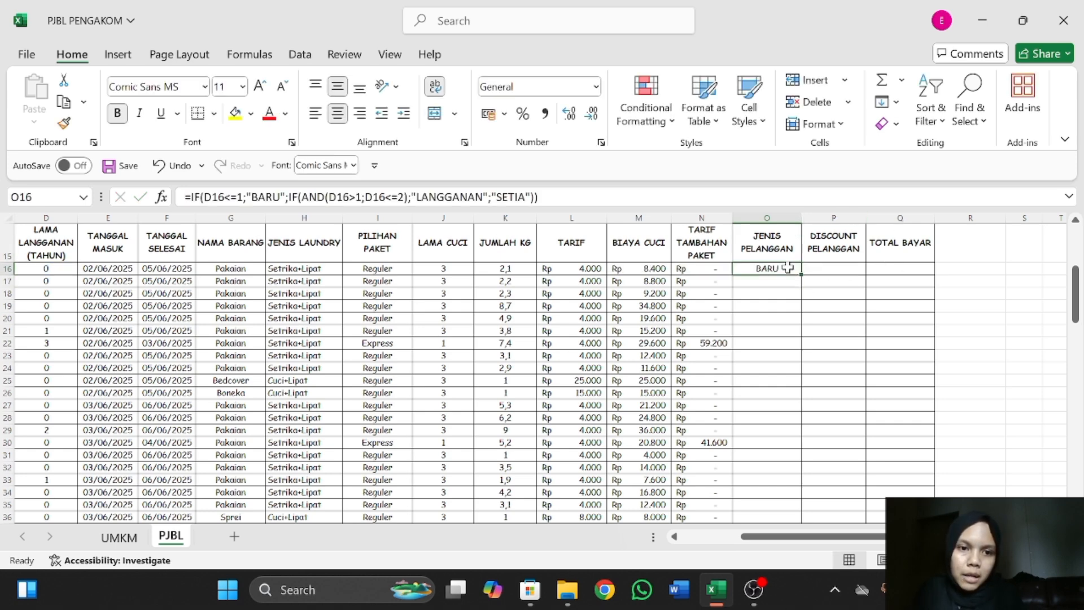
drag(802, 275, 772, 446)
scroll(774, 362, up, 16)
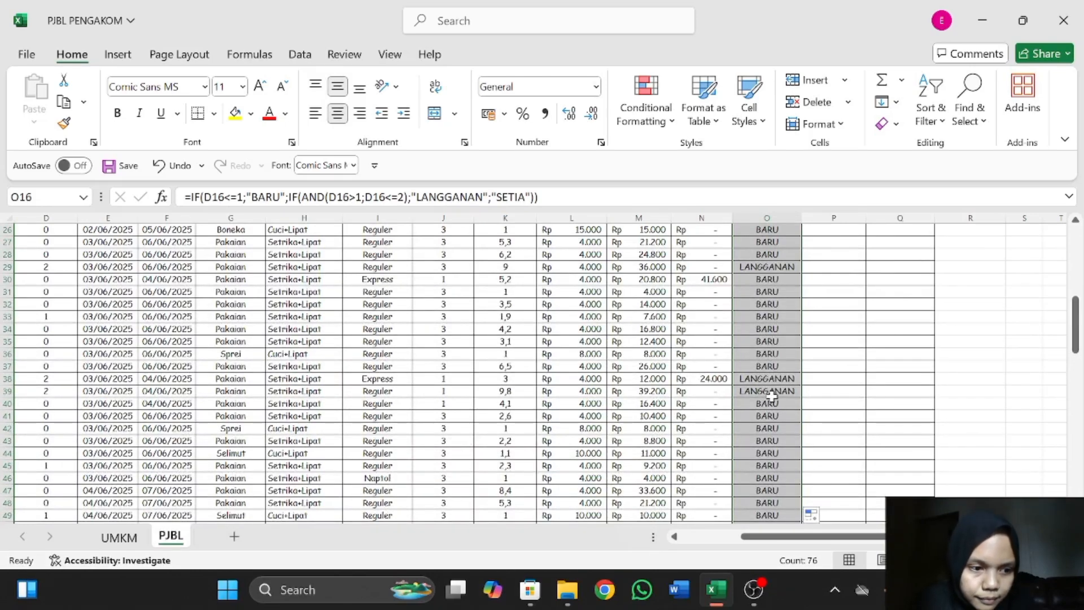
scroll(850, 298, up, 5)
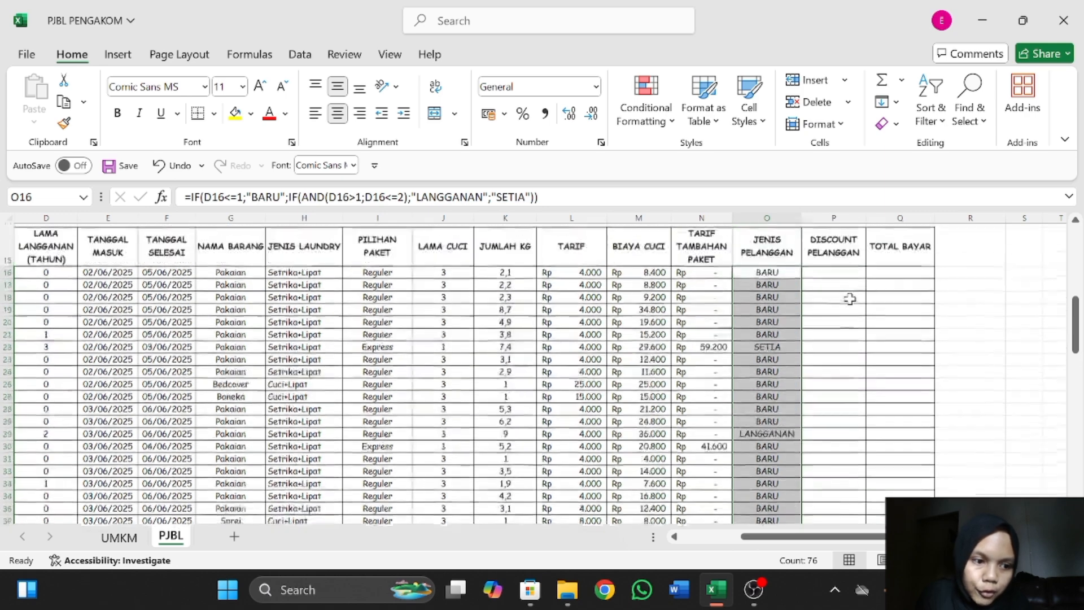
Start an IF formula in DISCOUNT PELANGGAN cell P16 that tests M16<30000 and returns 0 when true.
click(840, 293)
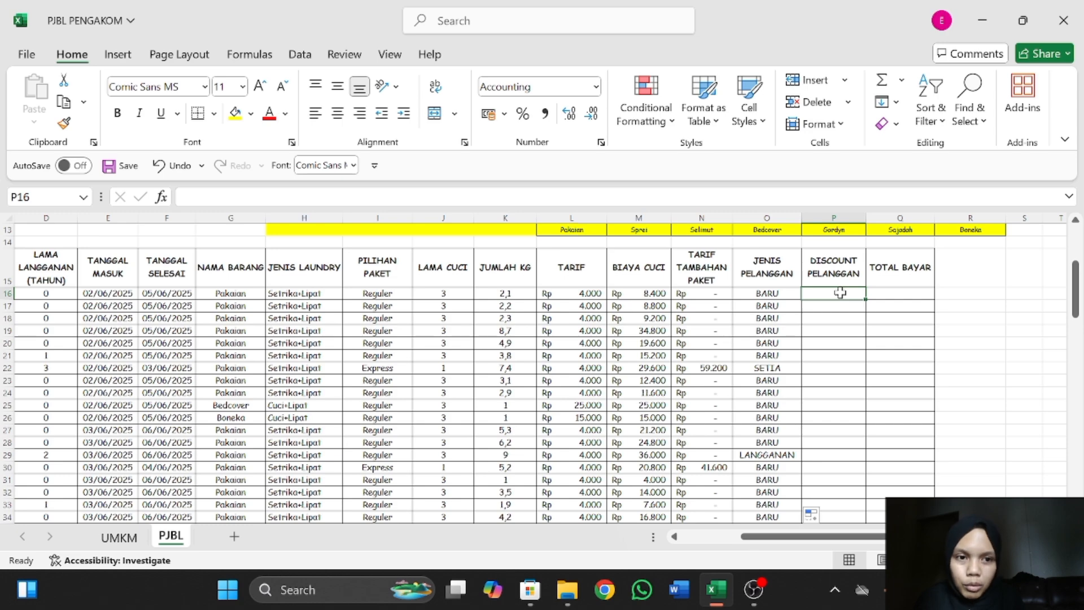
scroll(725, 299, up, 4)
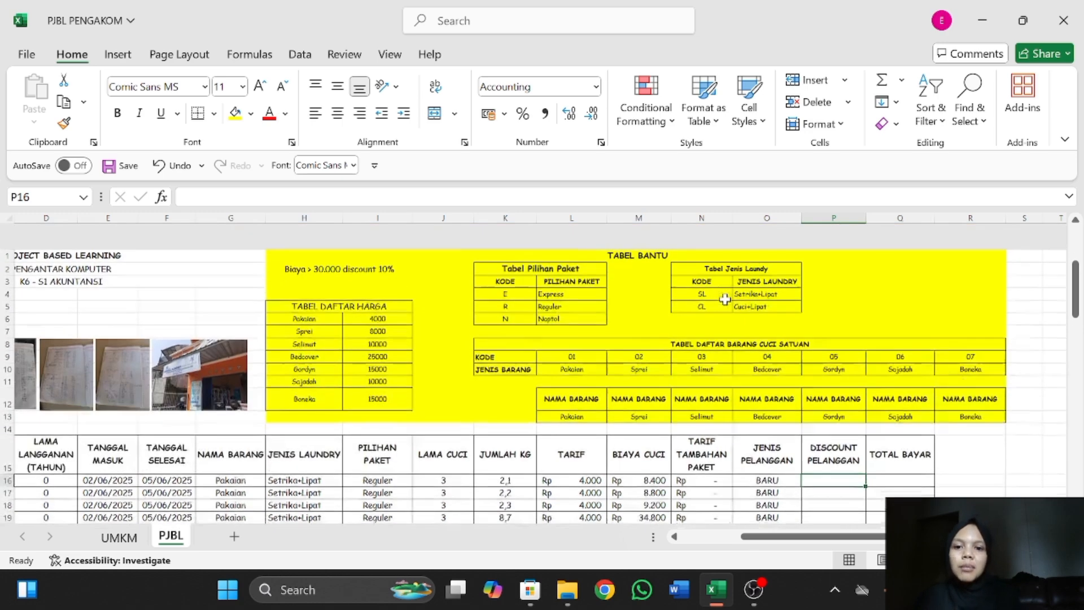
scroll(847, 447, down, 1)
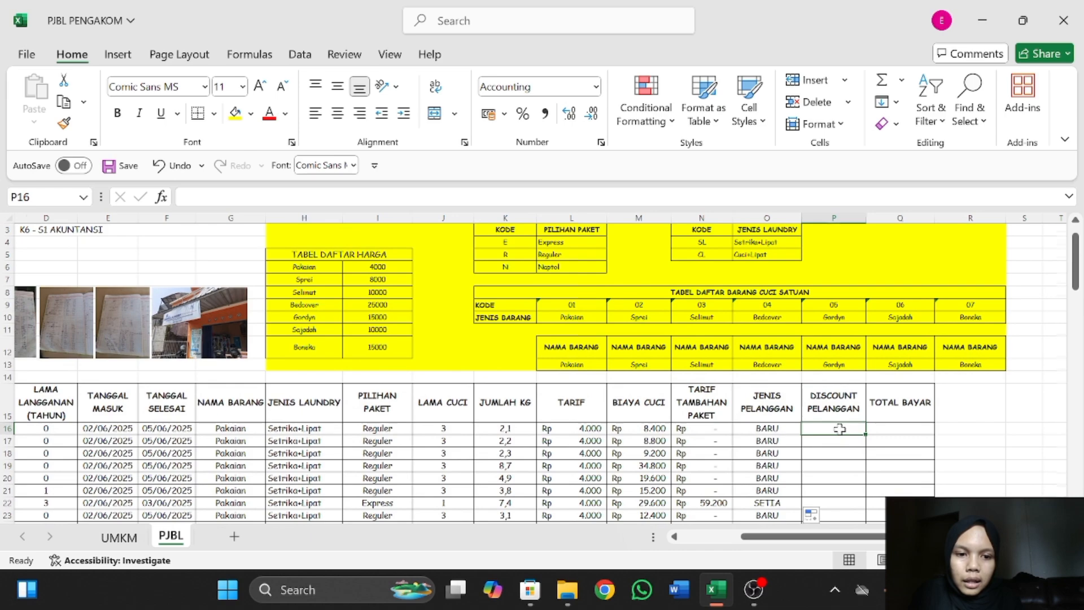
scroll(840, 430, up, 3)
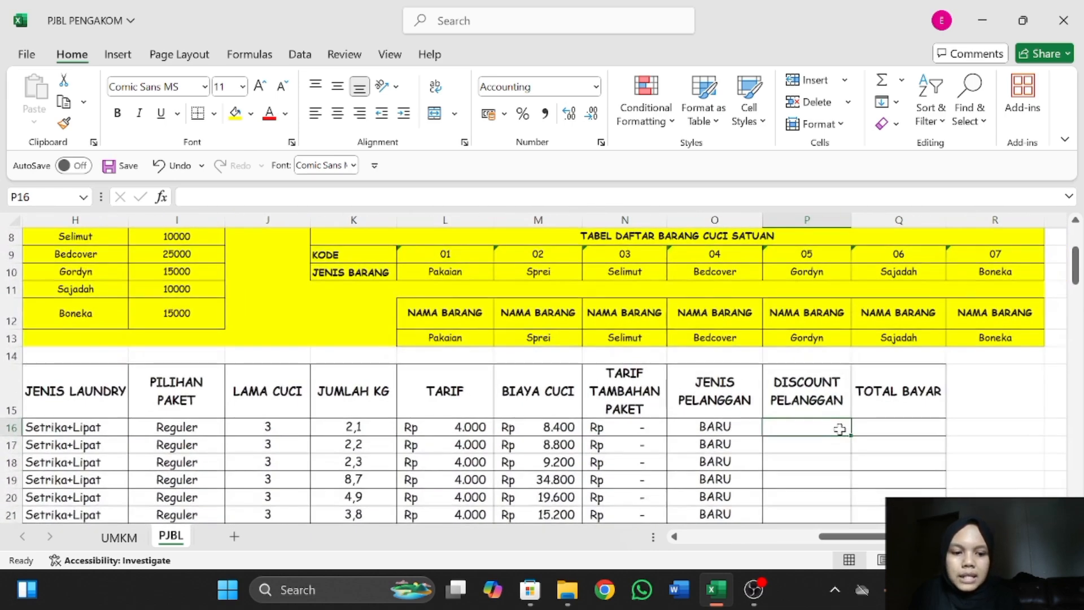
text(=IF()
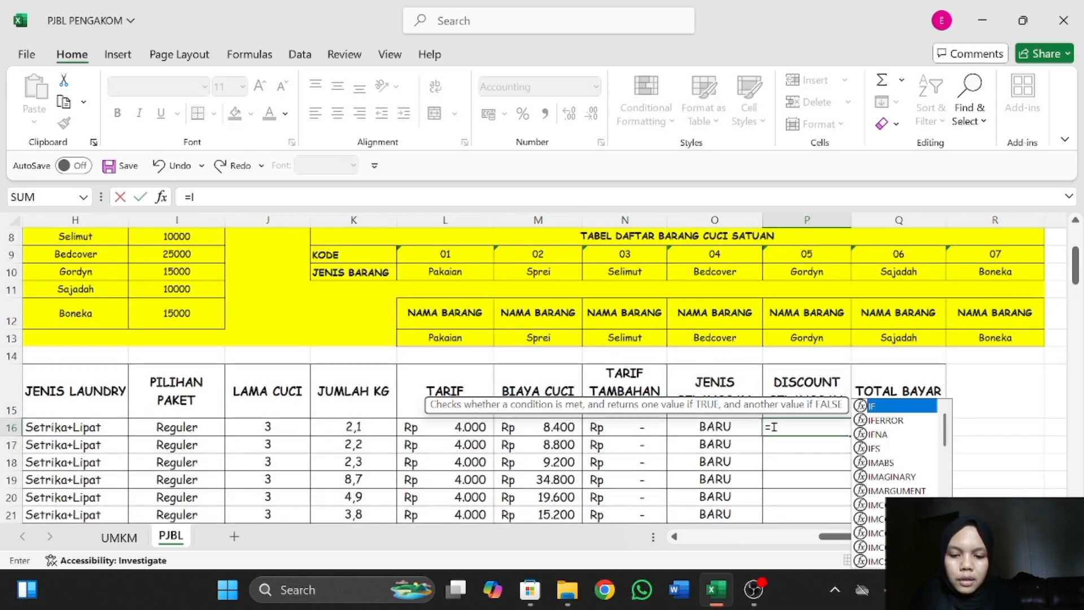
click(552, 426)
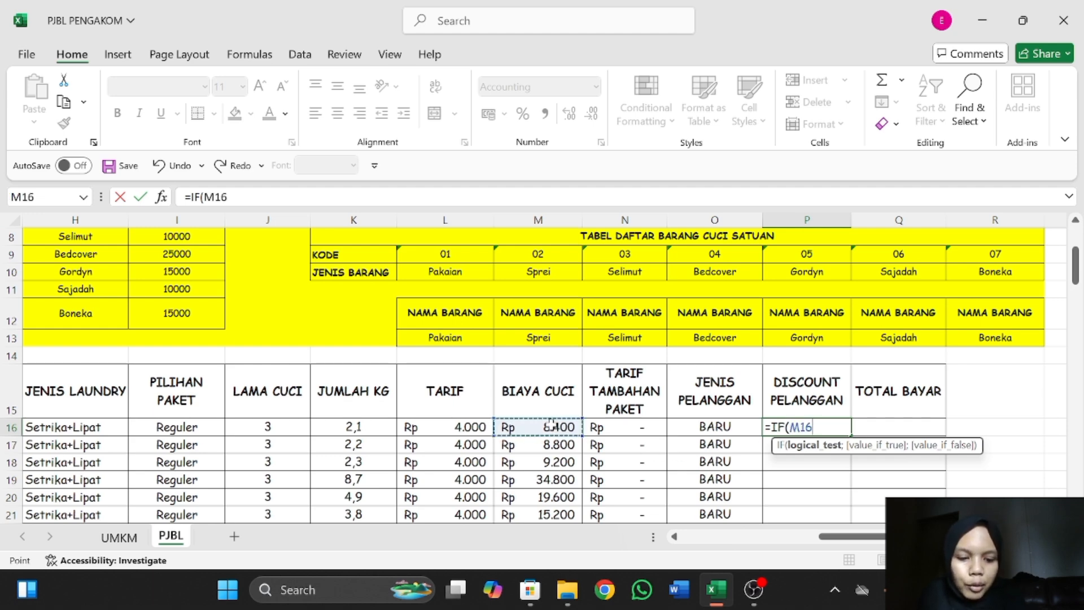
text(<3000)
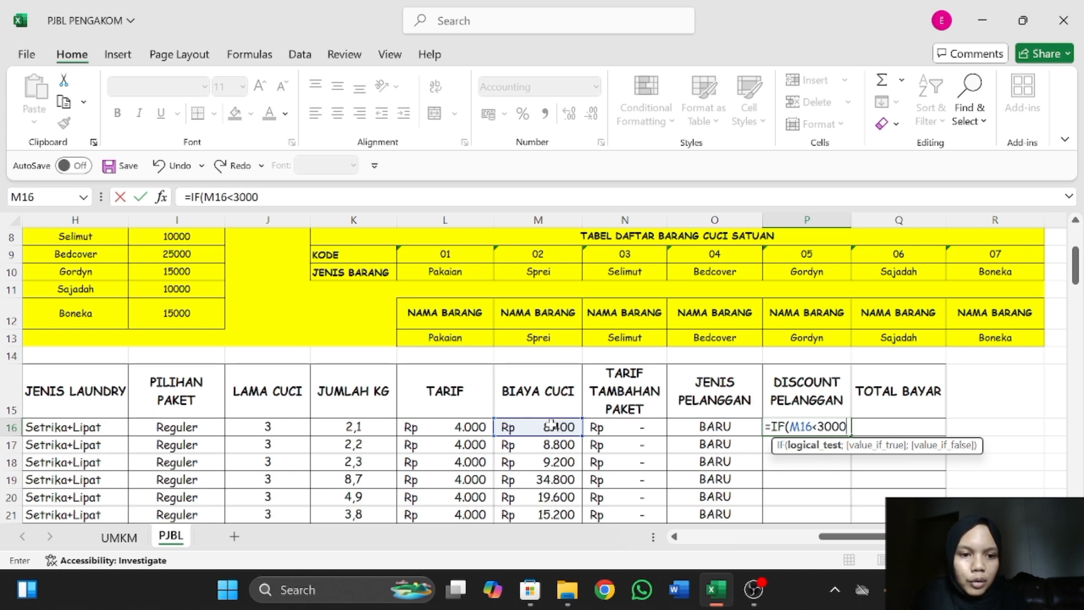
text(0)
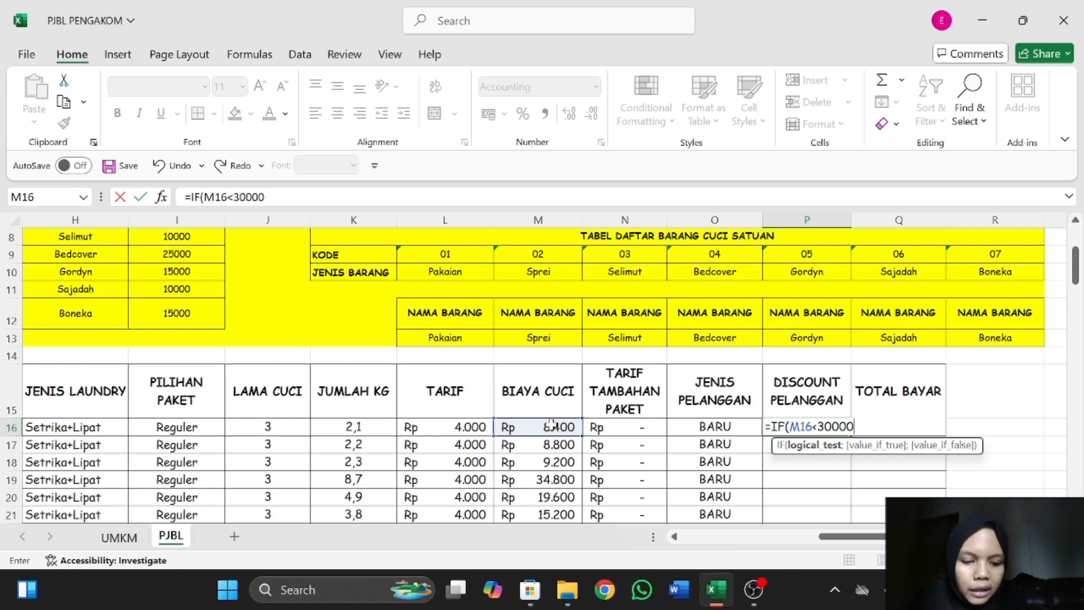
text(;0)
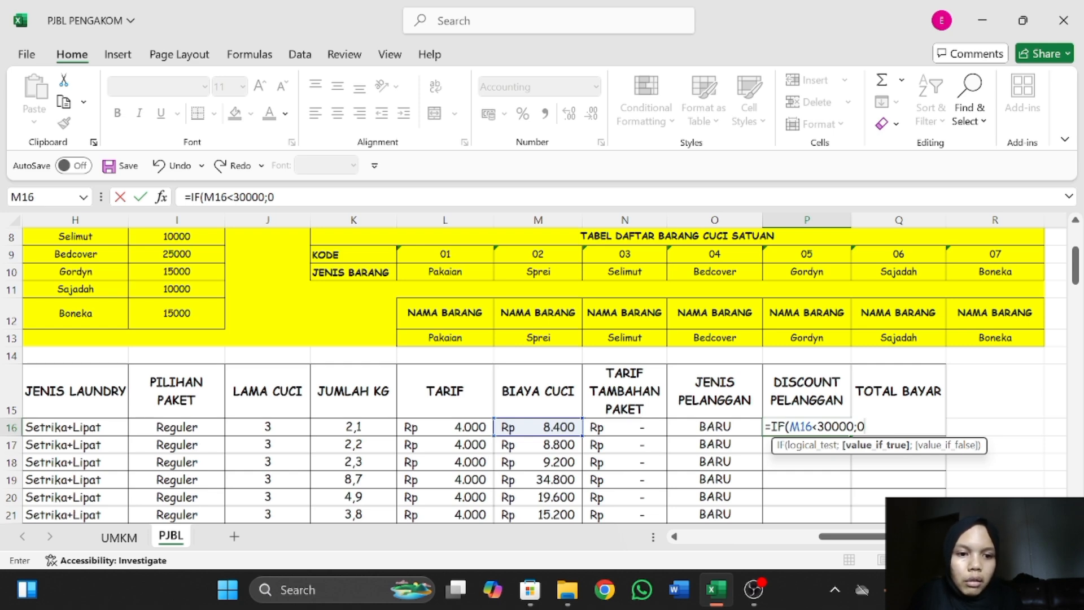
text(;)
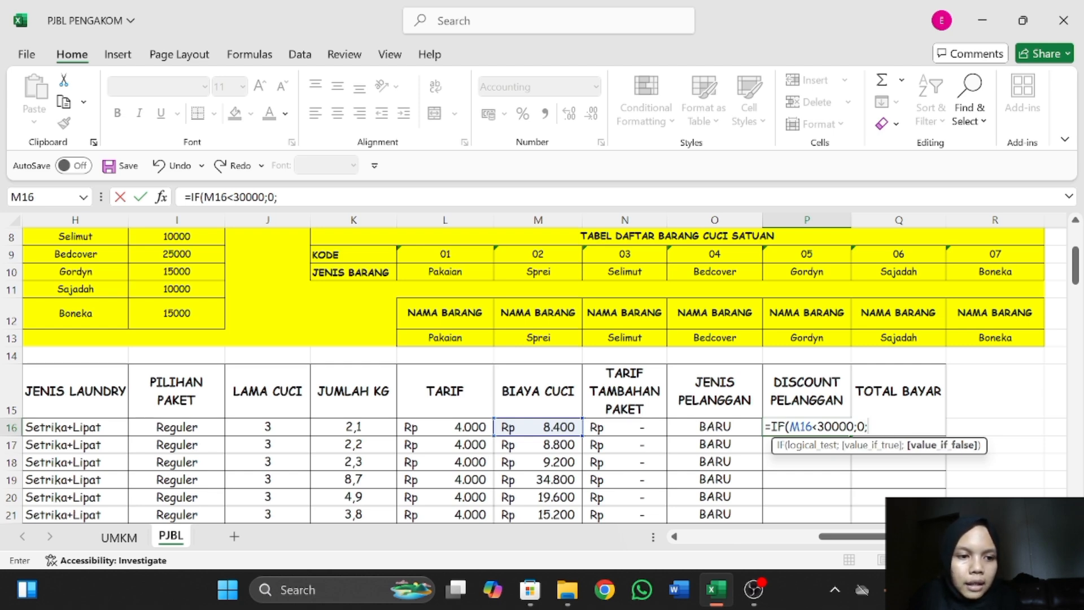
text(I)
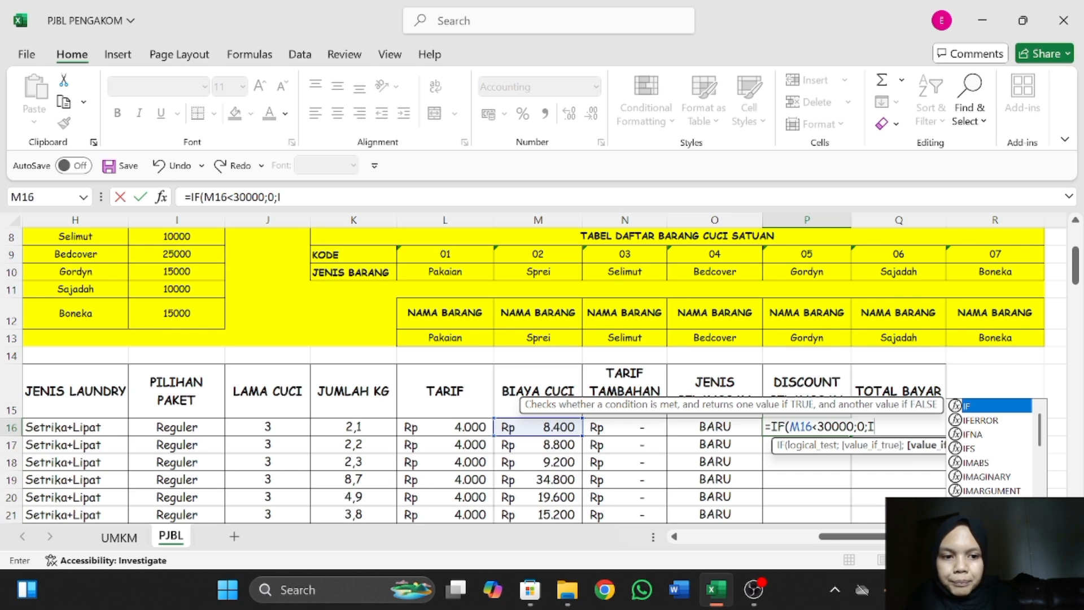
text(F)
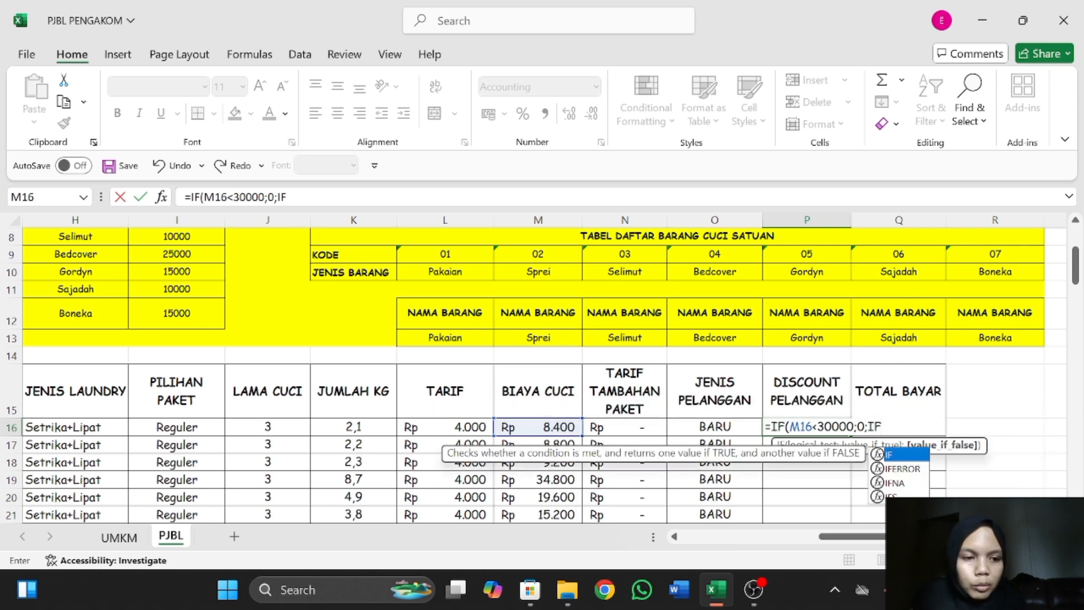
text((AND)
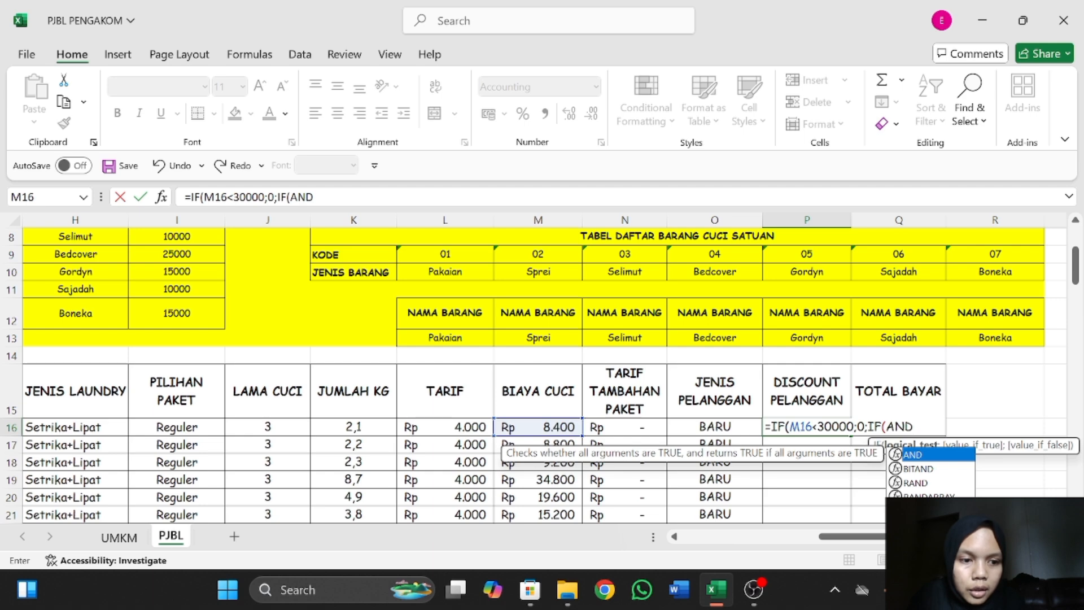
text(()
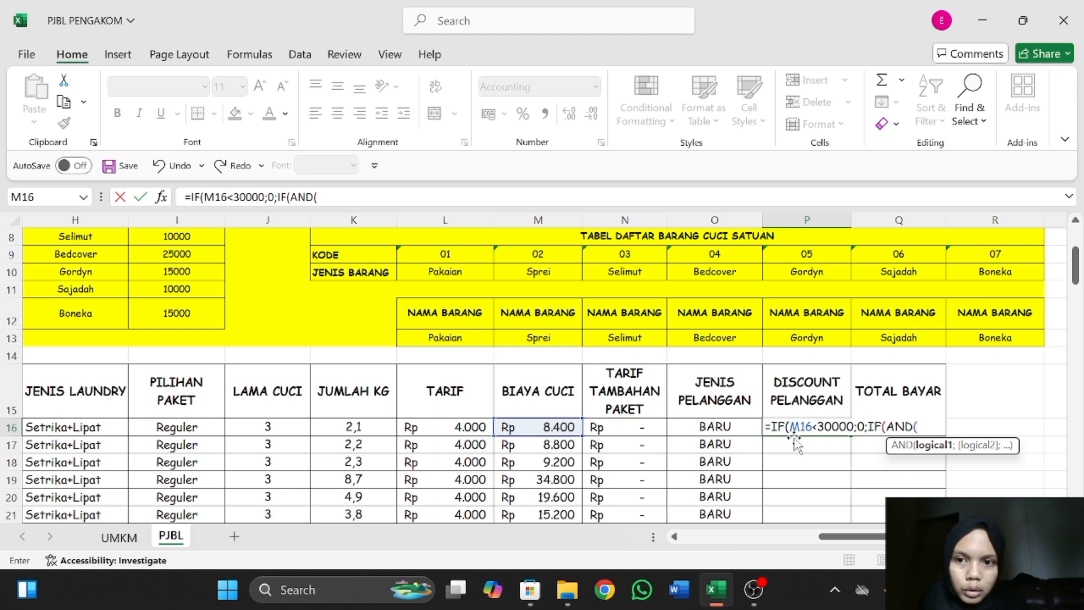
Nest a second IF as the P16 formula's false value, with the logical test AND(M16>=30000).
scroll(799, 451, right, 2)
scroll(542, 428, left, 2)
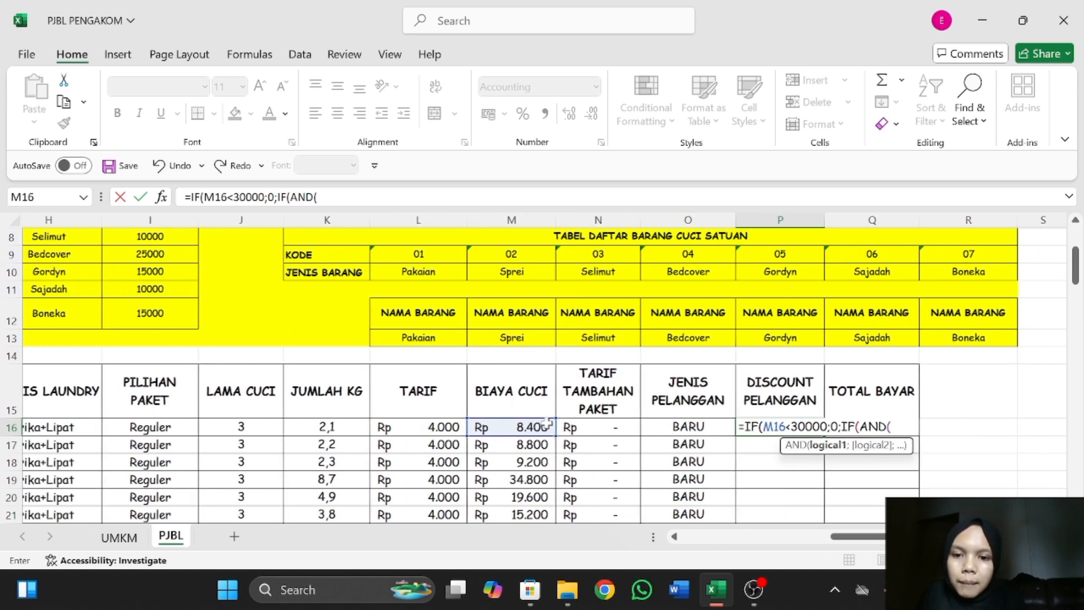
click(543, 428)
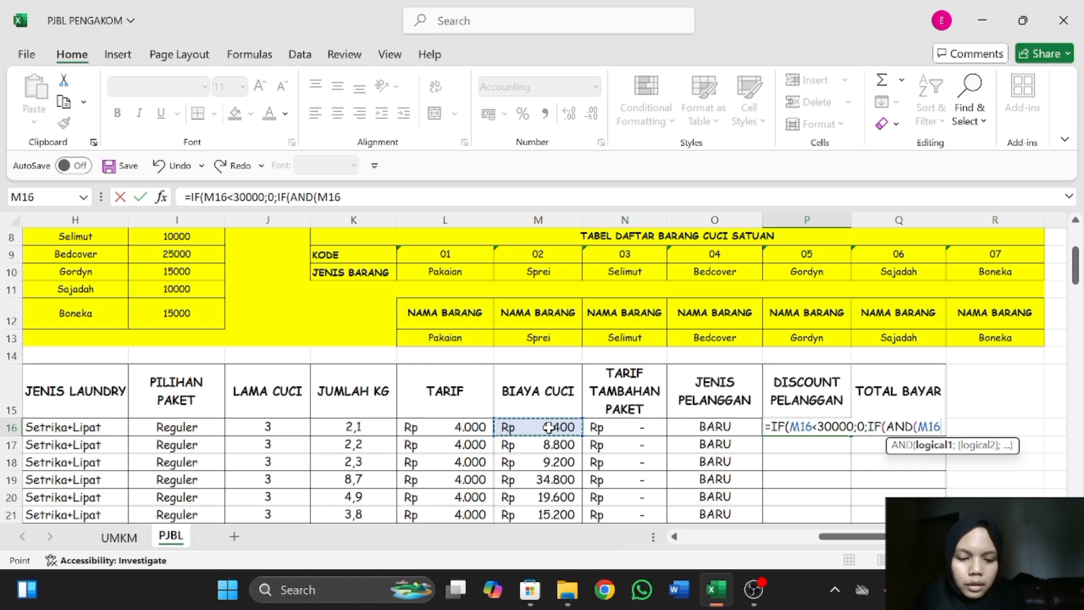
text(>)
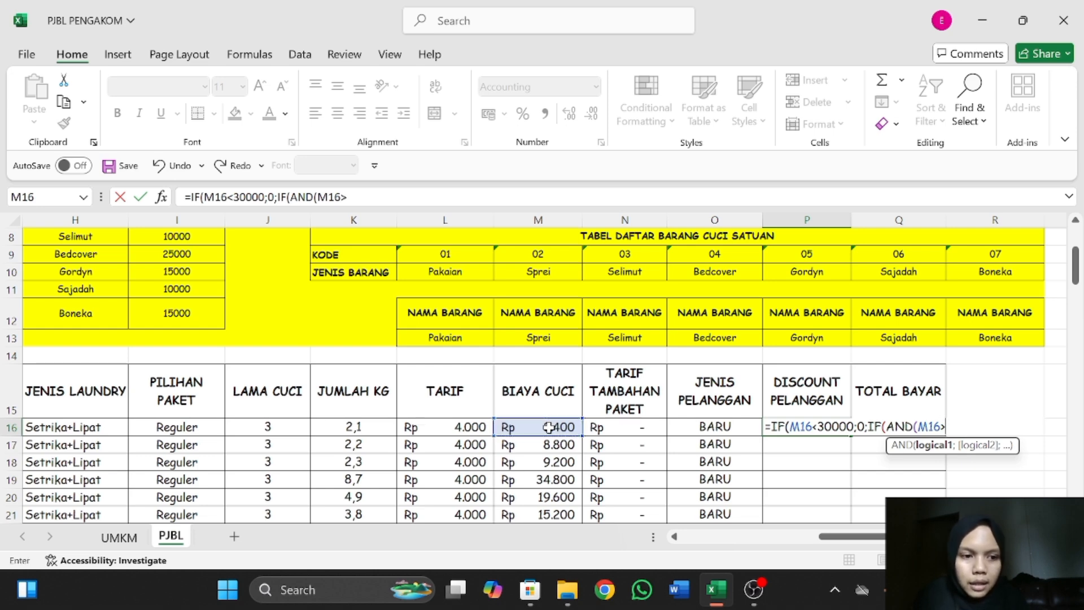
text(=3)
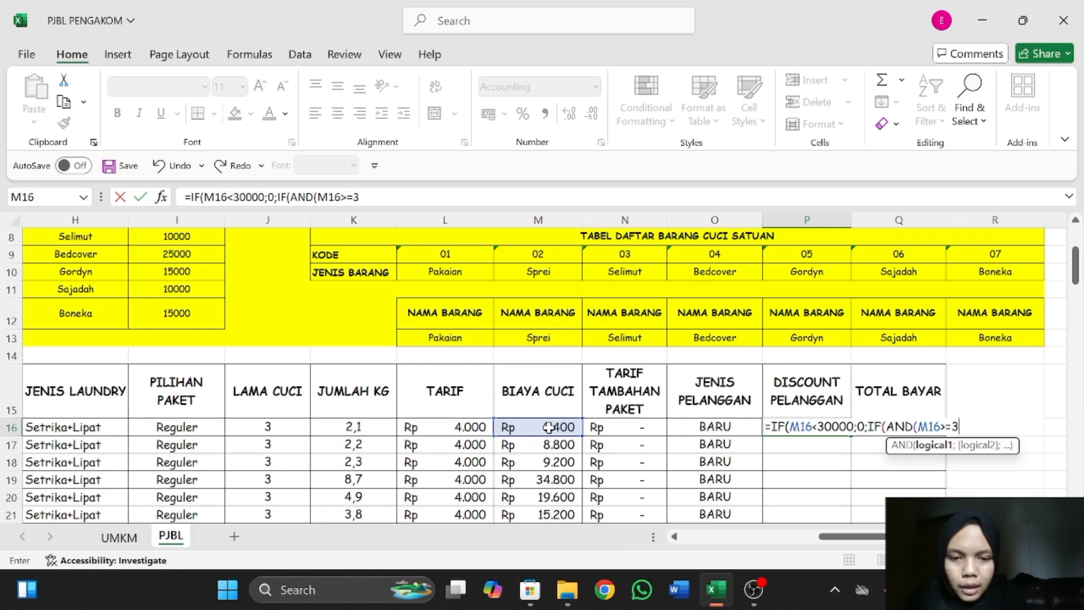
text(0000)
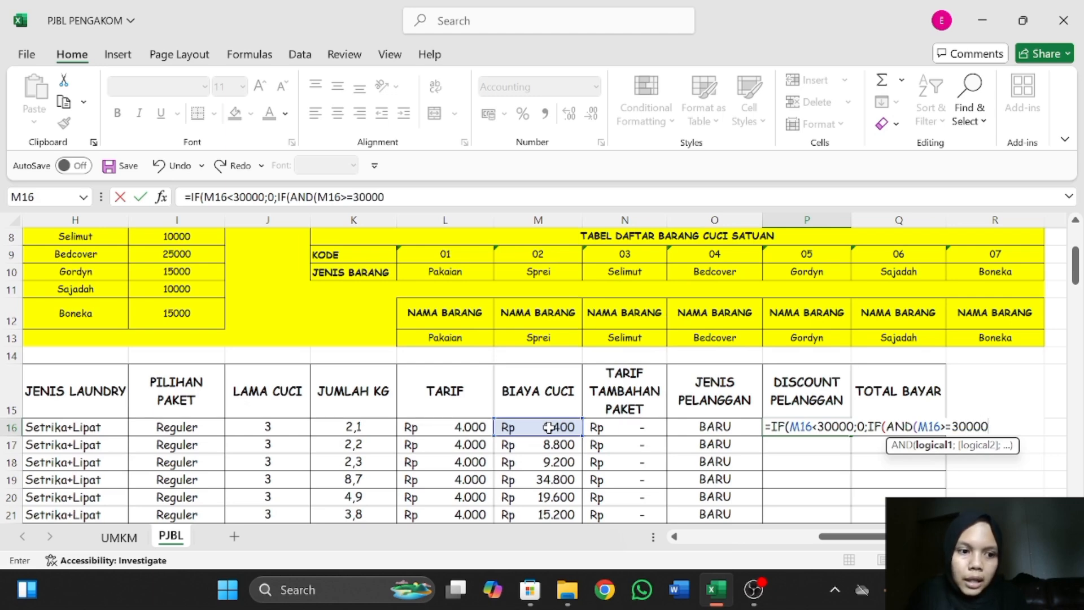
text())
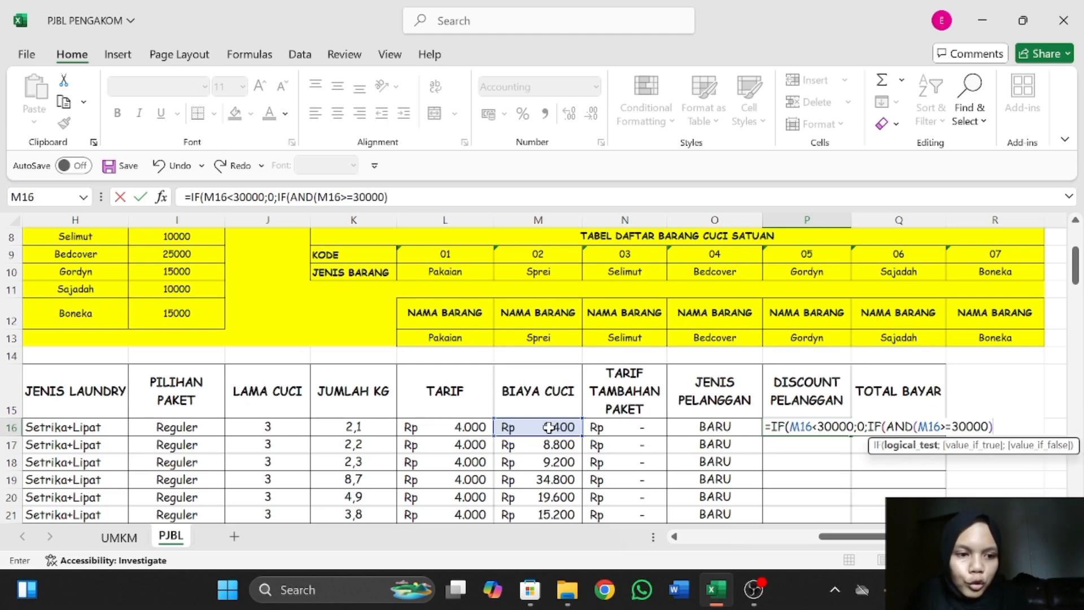
text(;10%))*)
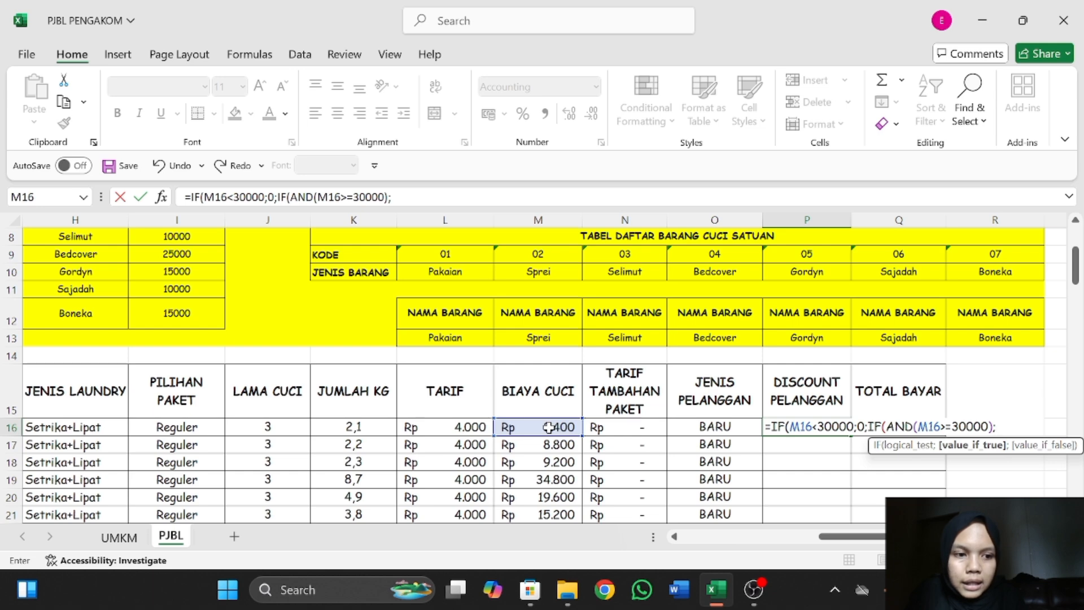
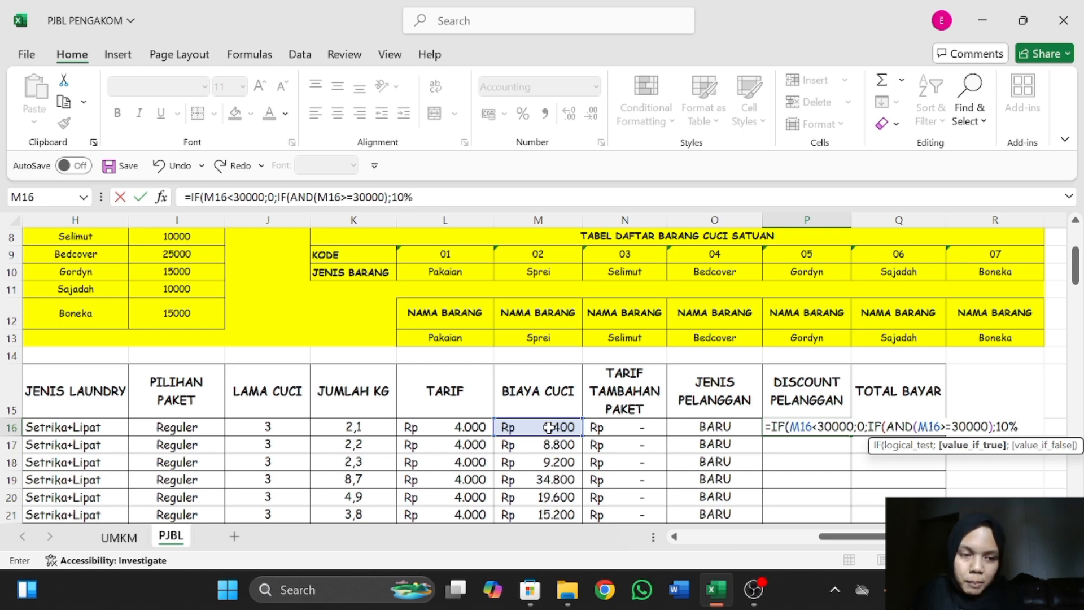
Complete the DISCOUNT PELANGGAN formula in P16 by closing both IFs and multiplying the result by M16.
text()))
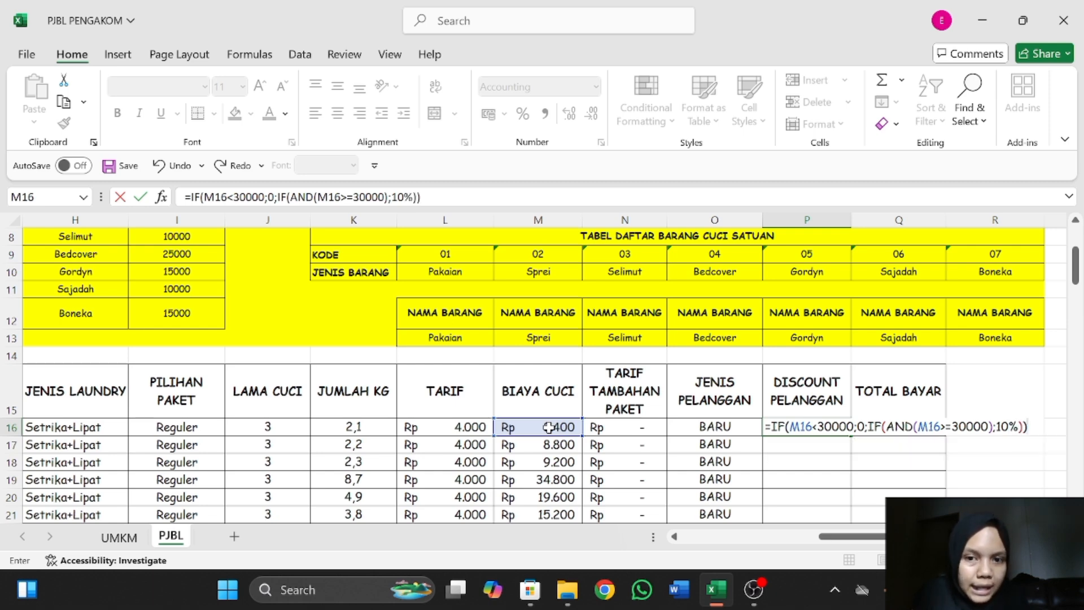
text(*)
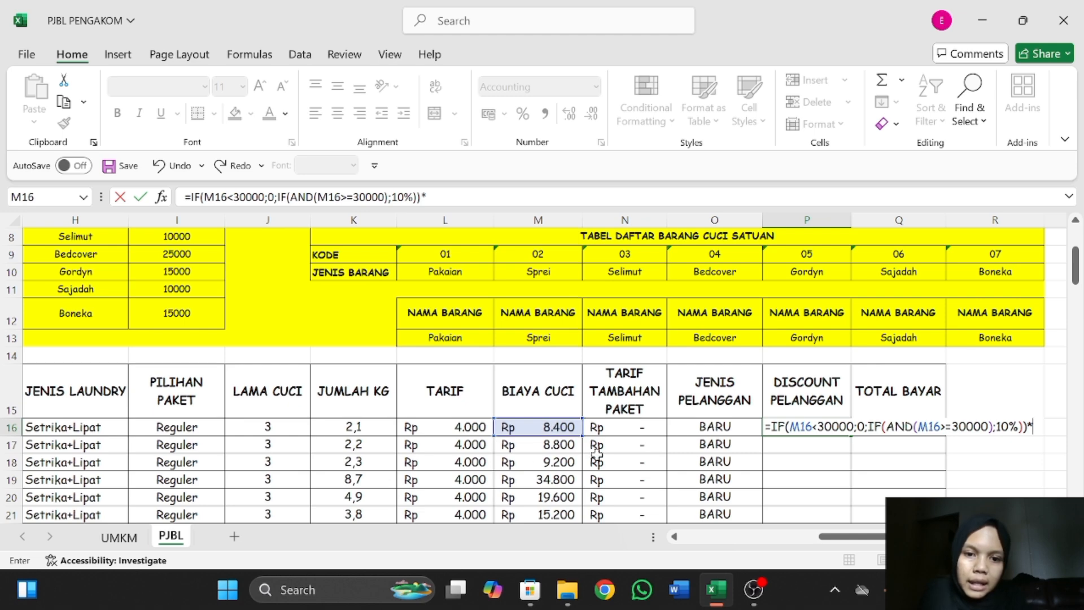
click(549, 427)
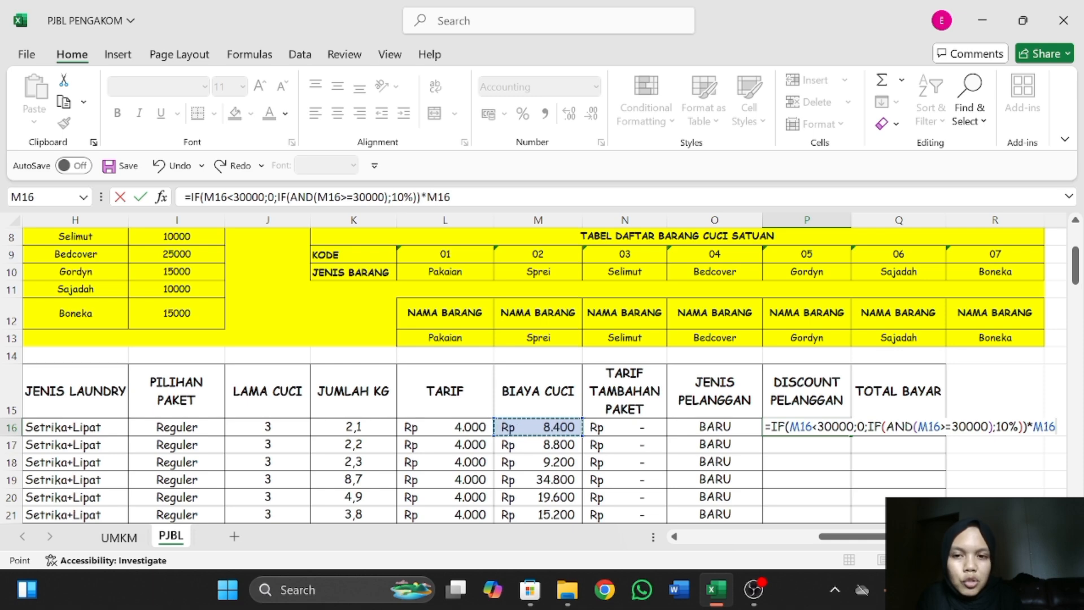
key(Return)
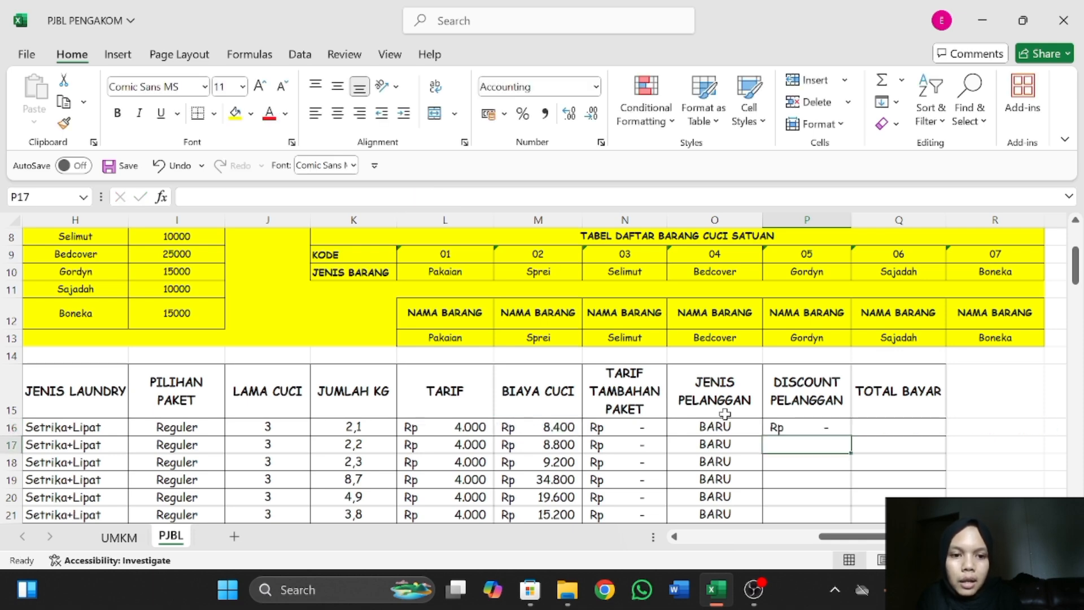
Fill the P16 formula down the DISCOUNT PELANGGAN column through row 91 and review the filled discounts.
scroll(769, 440, down, 2)
mouse_move(792, 356)
mouse_down()
mouse_move(864, 363)
mouse_move(834, 354)
mouse_move(846, 368)
mouse_move(852, 358)
mouse_move(813, 518)
mouse_move(799, 377)
mouse_up()
scroll(790, 300, up, 4)
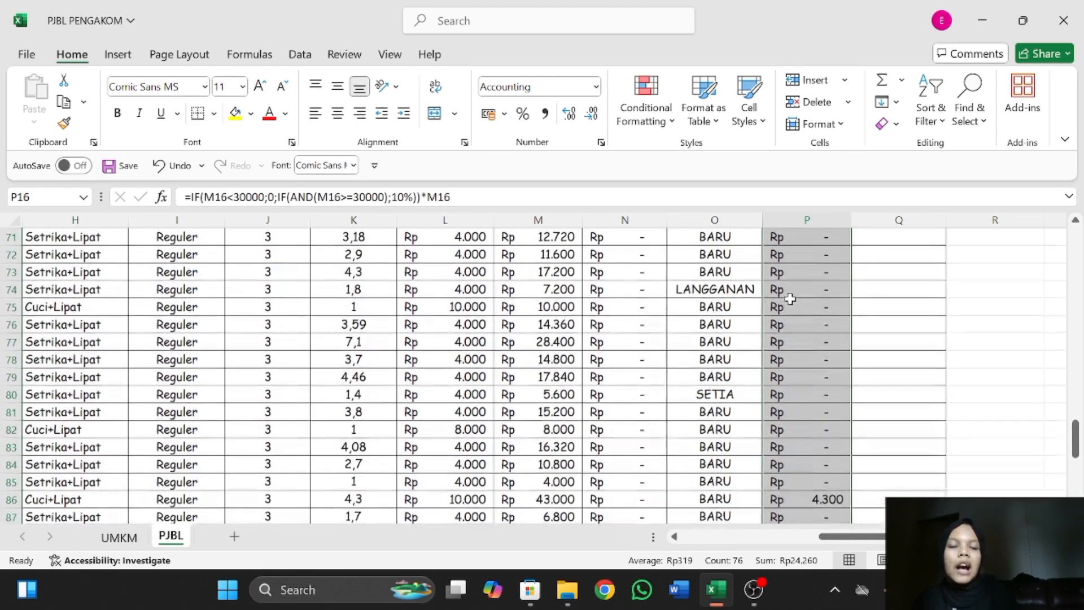
scroll(790, 300, up, 12)
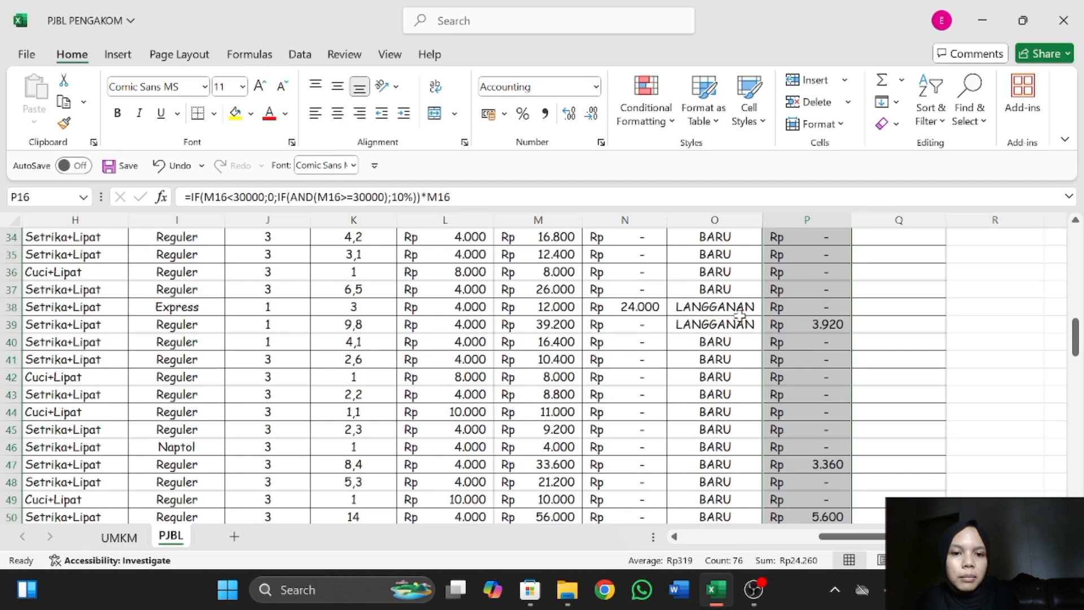
scroll(731, 252, up, 10)
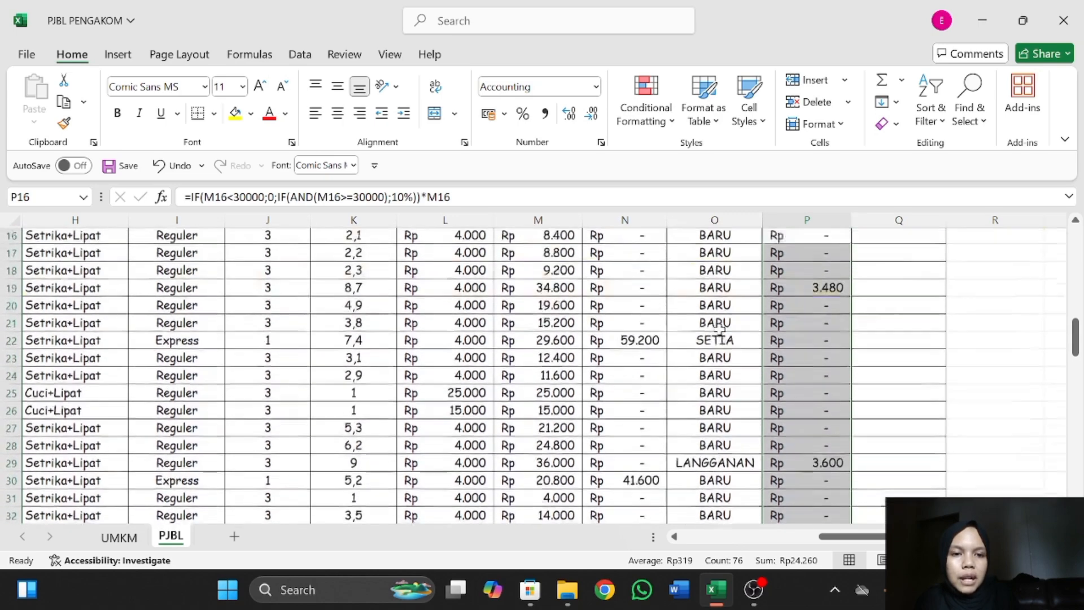
Enter =M16+N16-P16 in TOTAL BAYAR cell Q16 and fill it down through row 91.
scroll(719, 330, down, 2)
scroll(719, 331, right, 1)
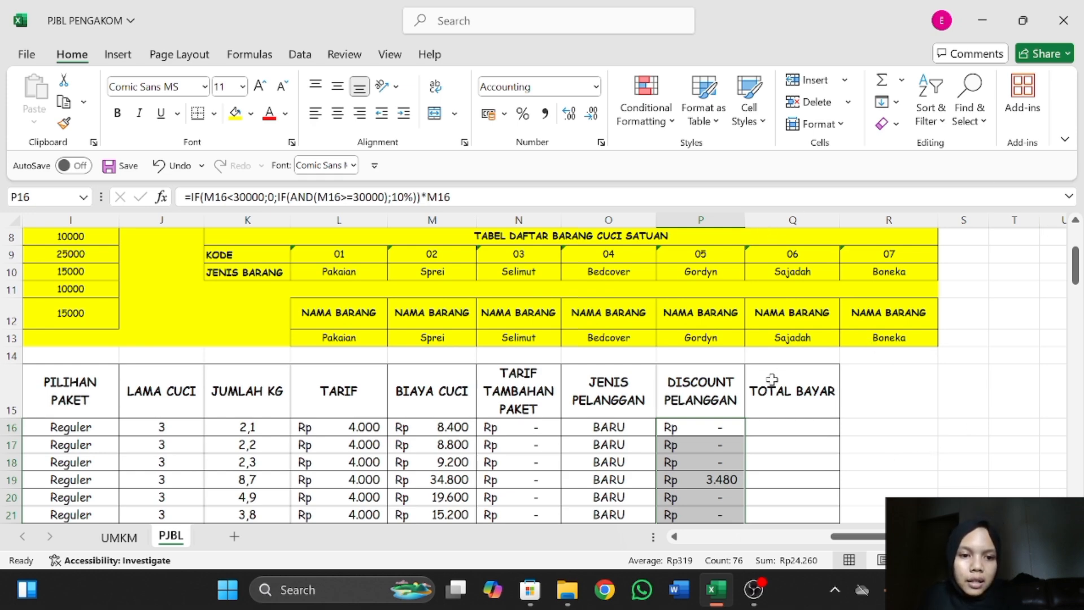
click(764, 423)
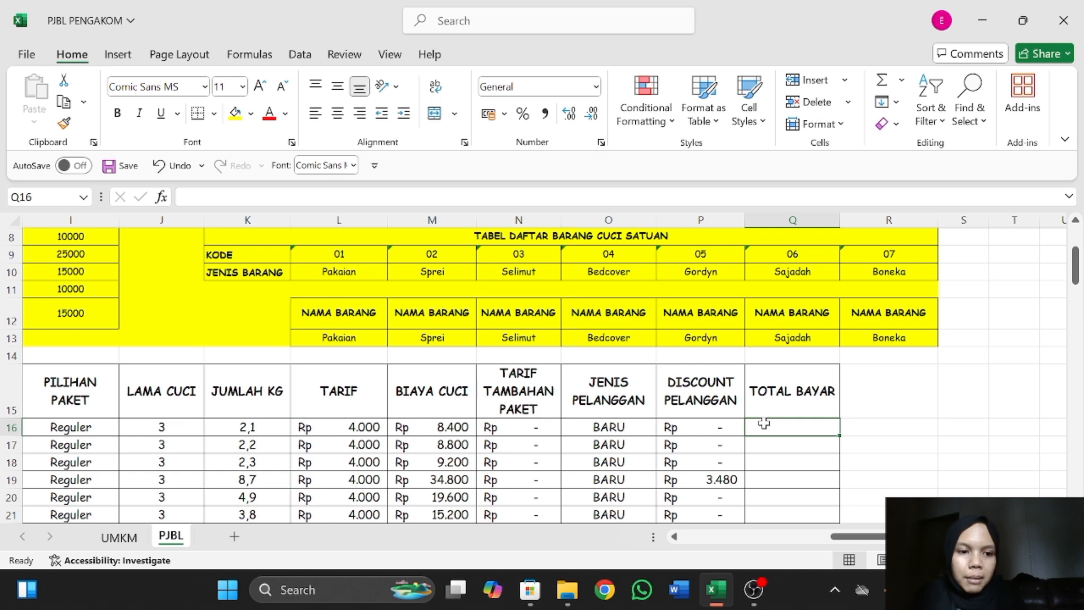
text(=)
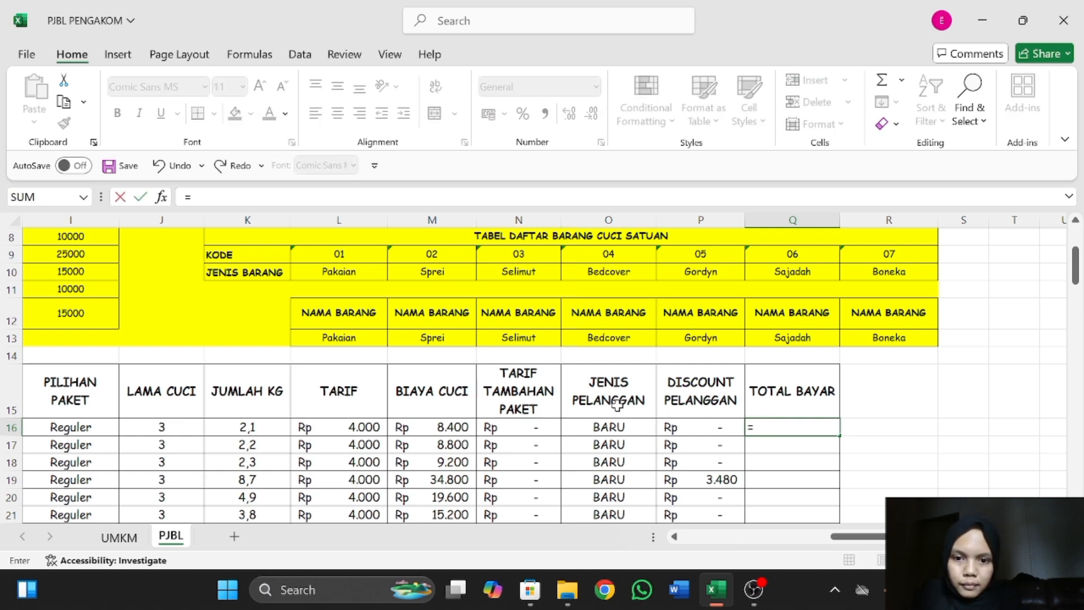
click(452, 427)
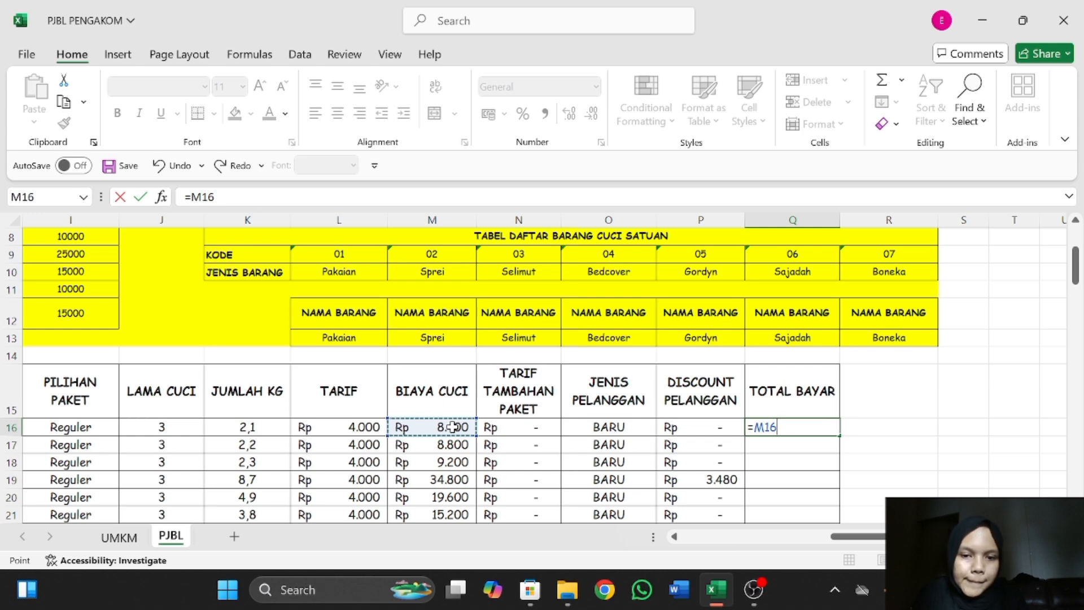
text(+)
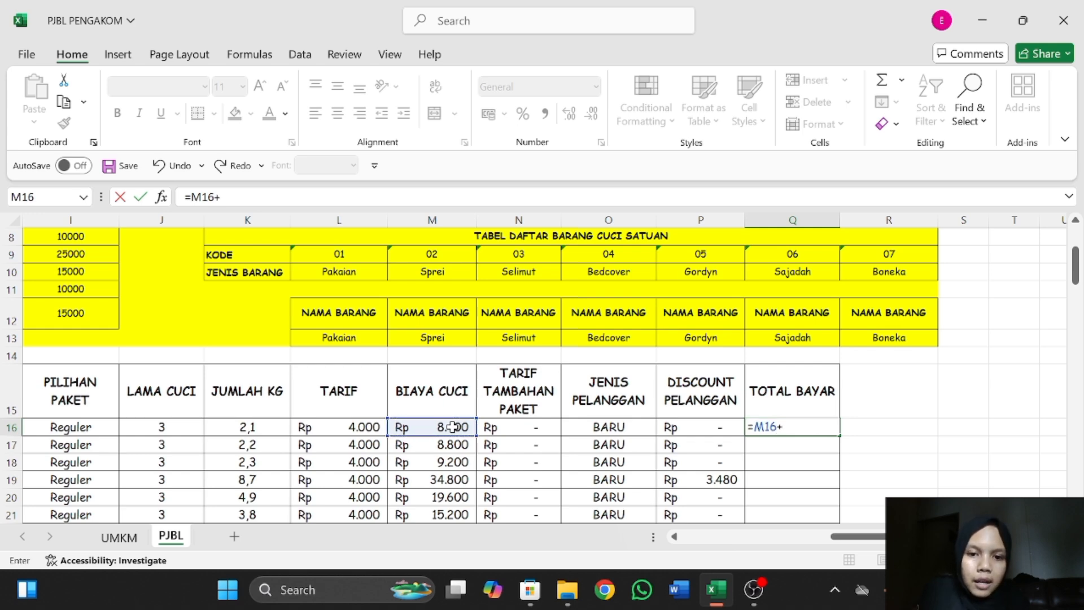
click(539, 429)
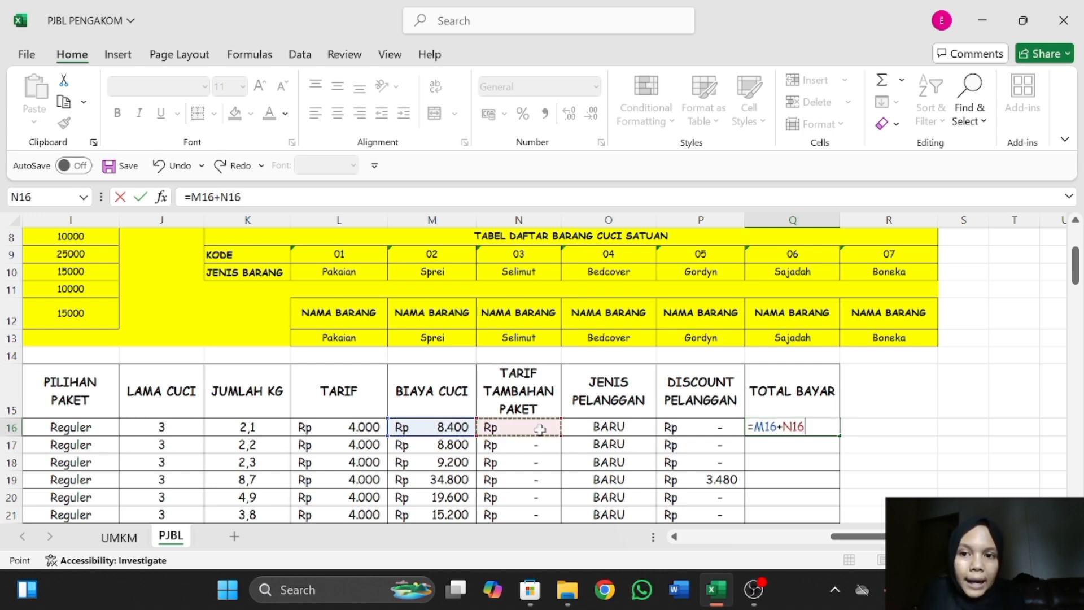
text(-)
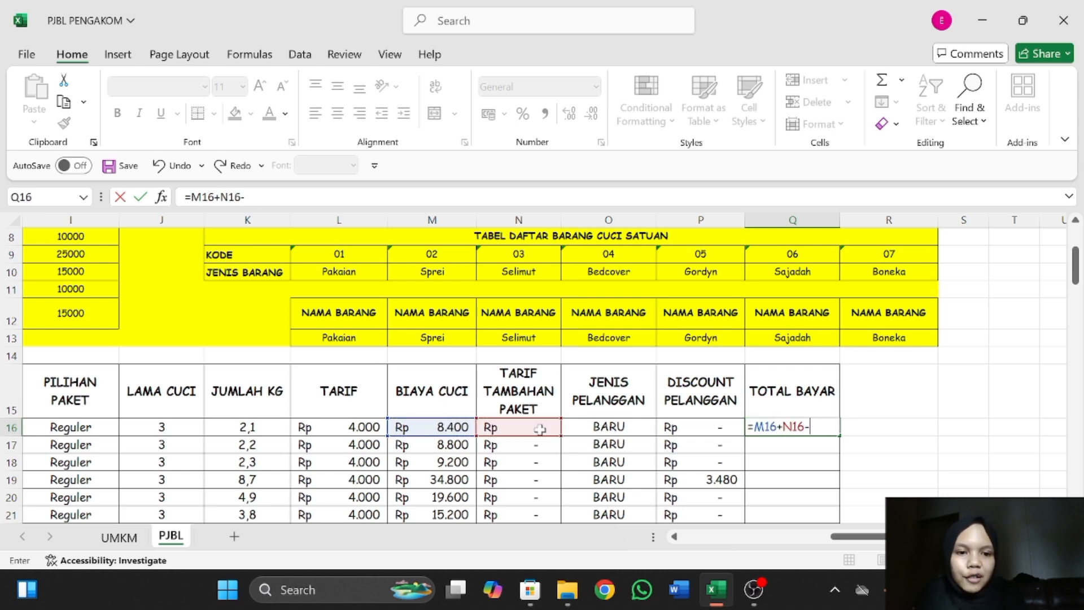
click(686, 428)
key(Return)
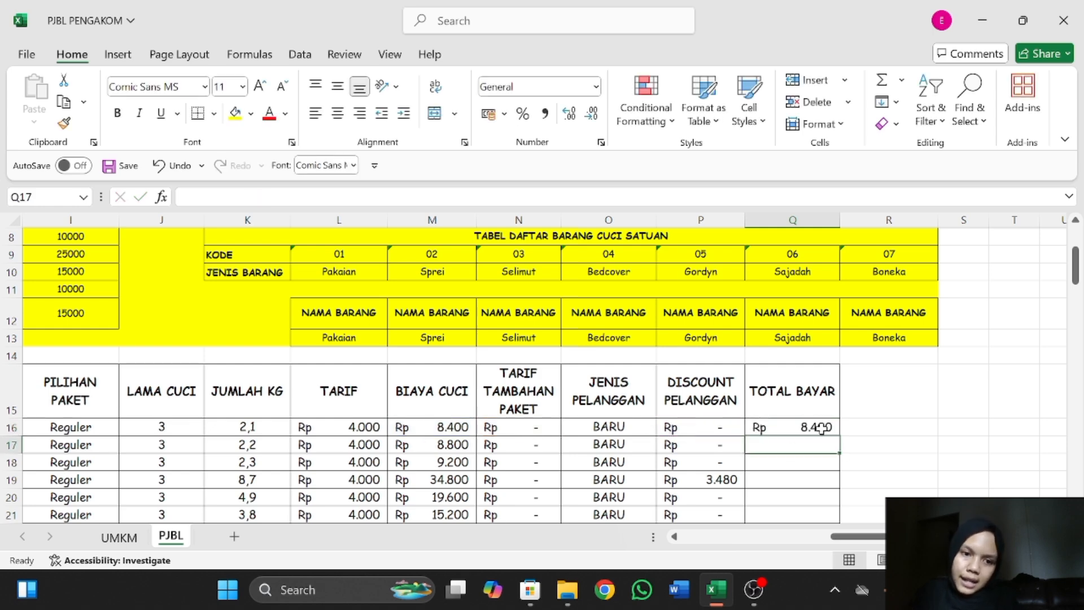
click(784, 427)
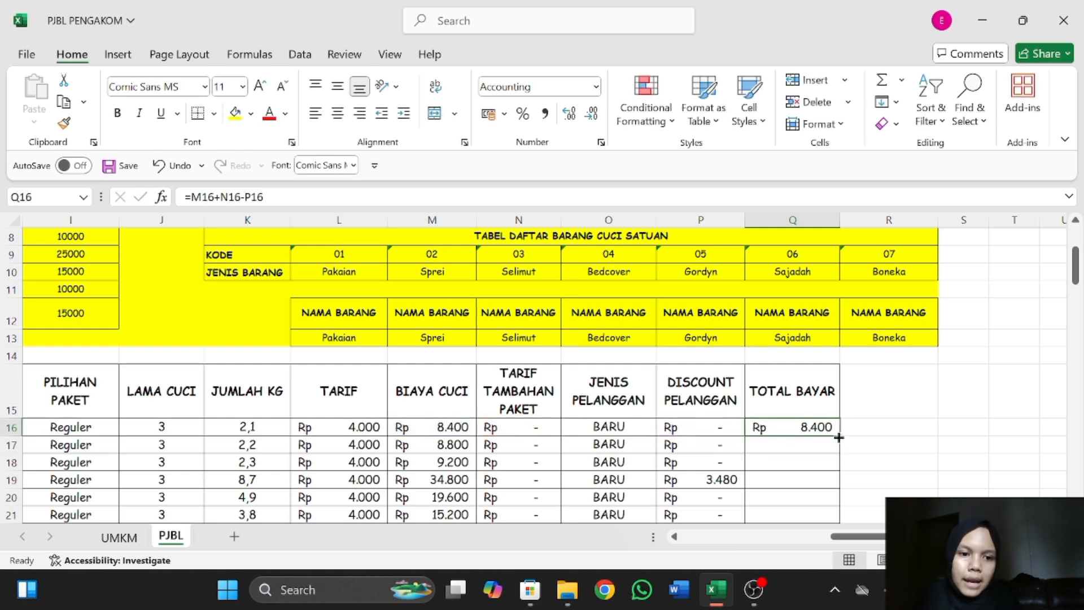
drag(841, 435, 814, 387)
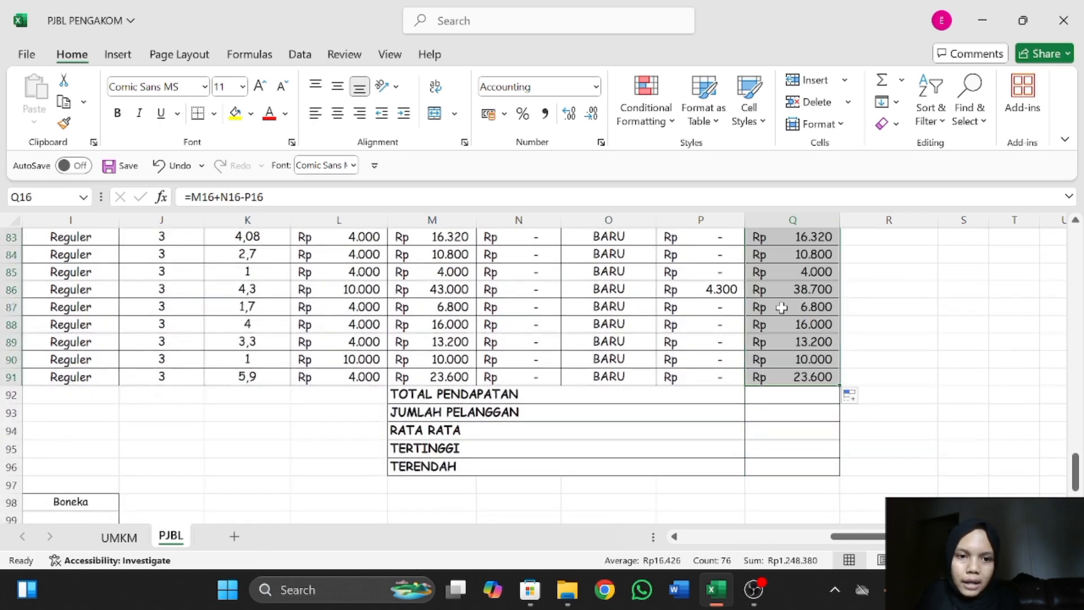
Calculate TOTAL PENDAPATAN in Q92 with a SUM formula over Q16:Q91.
scroll(781, 308, down, 1)
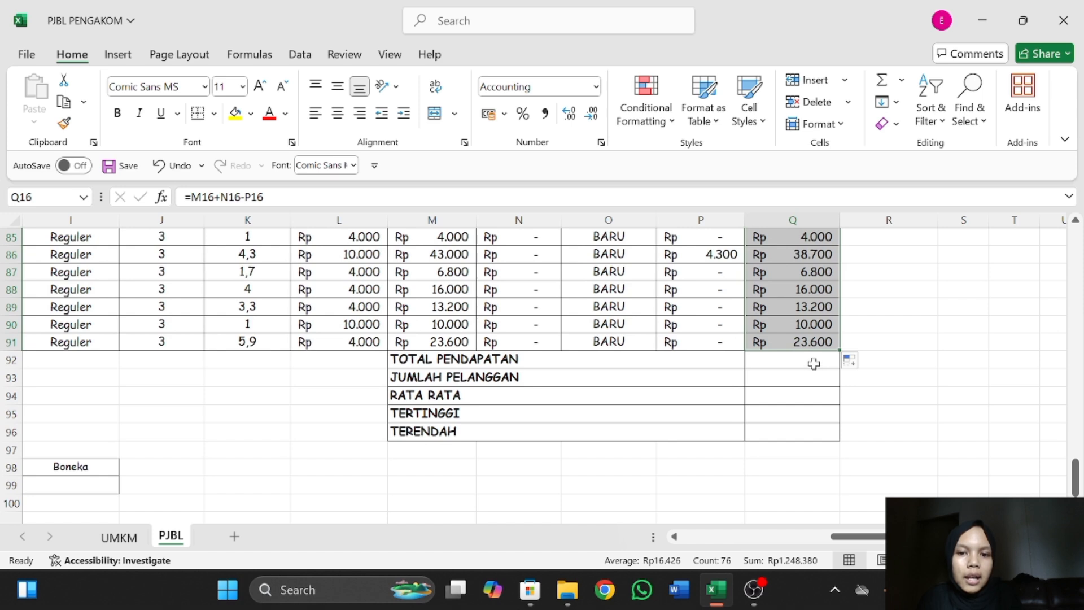
click(814, 360)
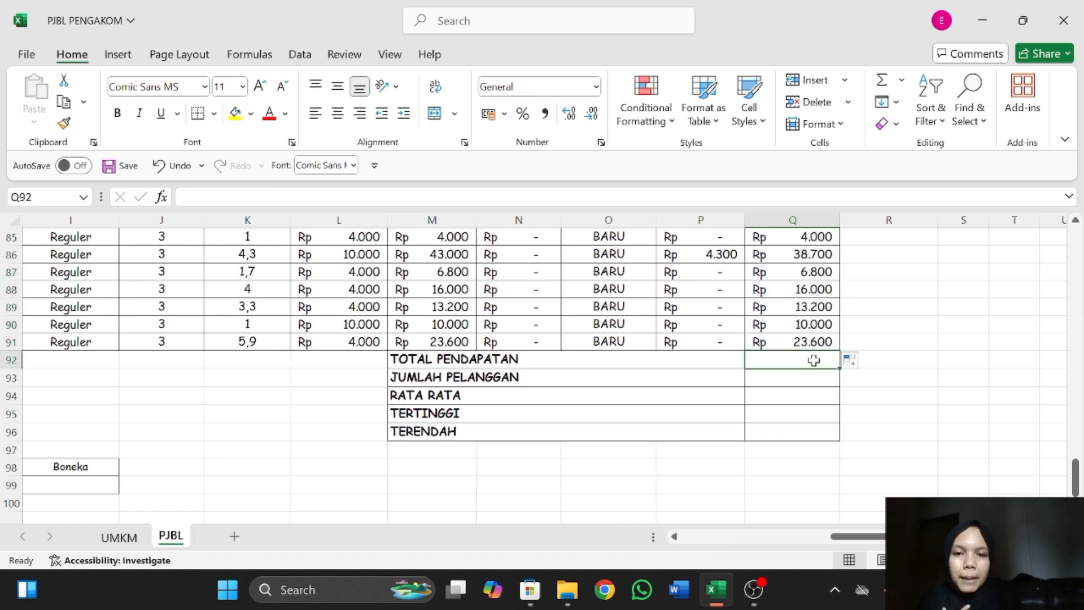
text(=)
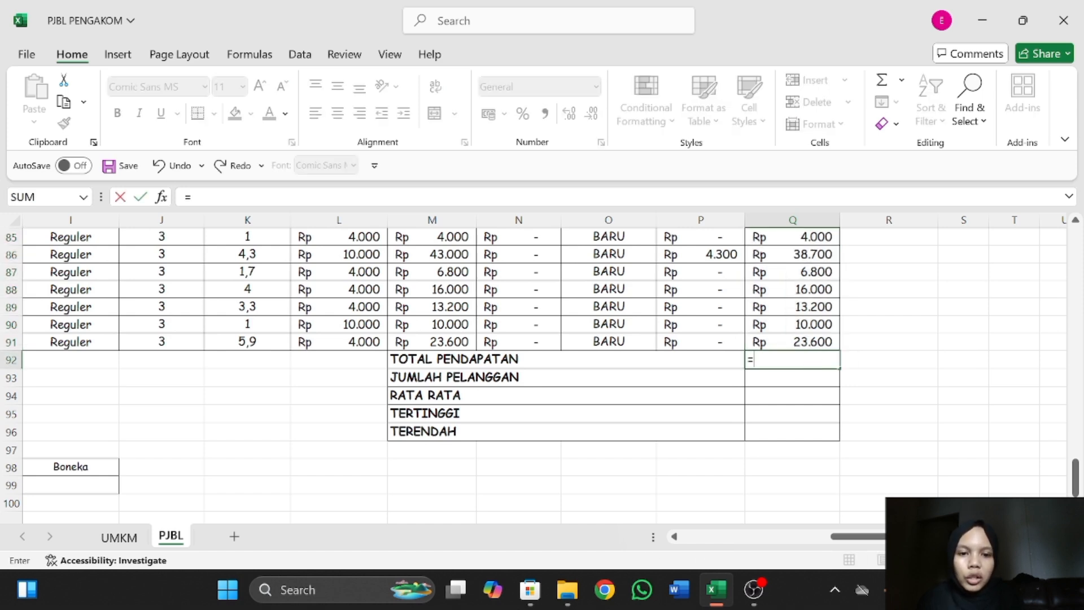
text(SUM()
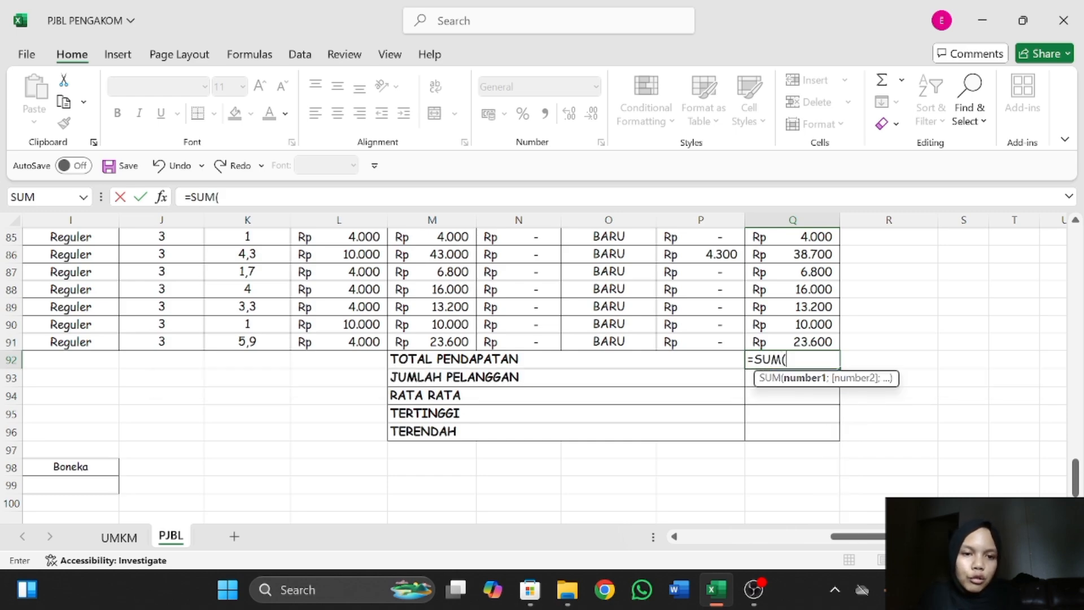
scroll(762, 422, up, 20)
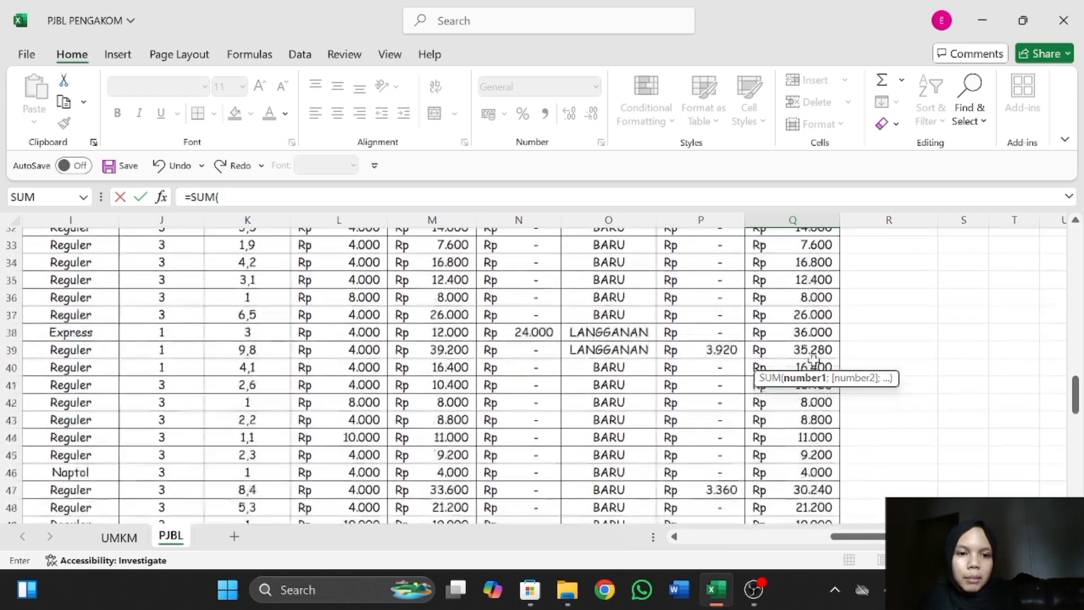
scroll(762, 422, down, 2)
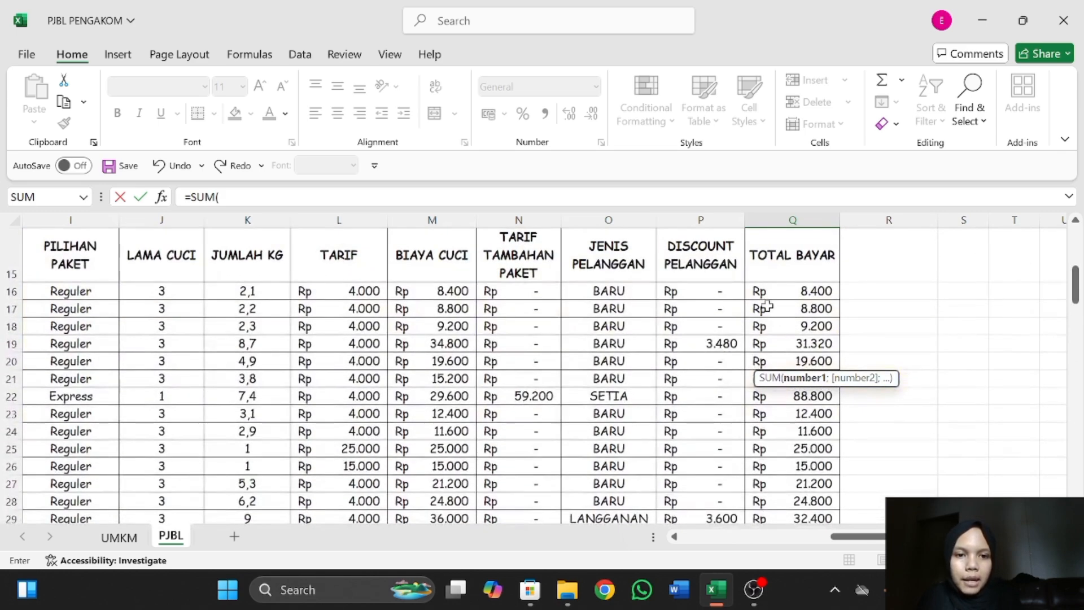
drag(760, 290, 786, 384)
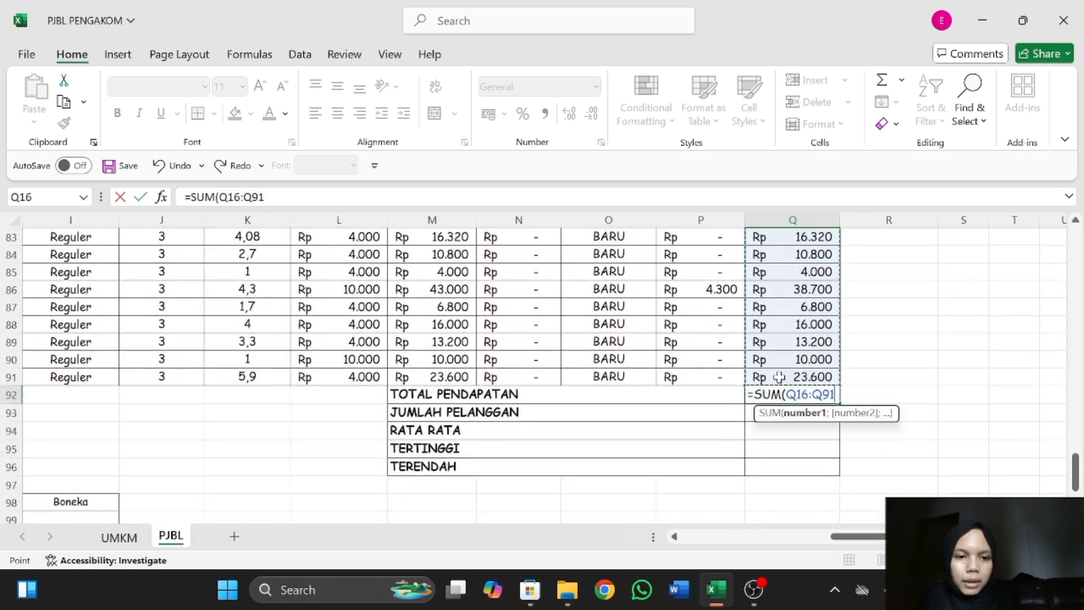
key(Return)
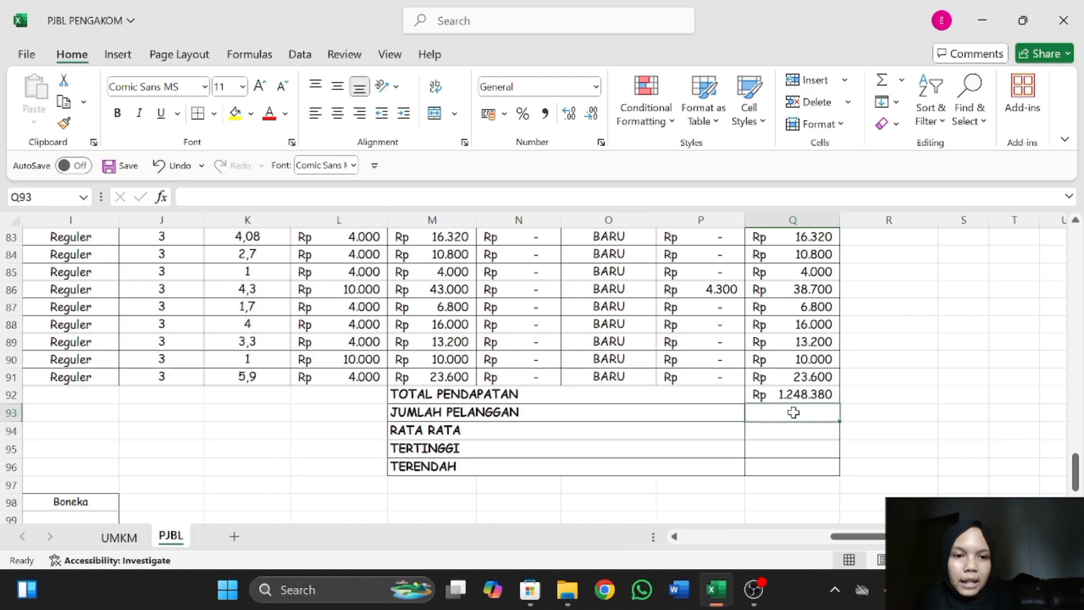
Calculate JUMLAH PELANGGAN in Q93 with =COUNTA(B16:B91) over the customer names.
scroll(793, 413, down, 3)
scroll(329, 381, left, 5)
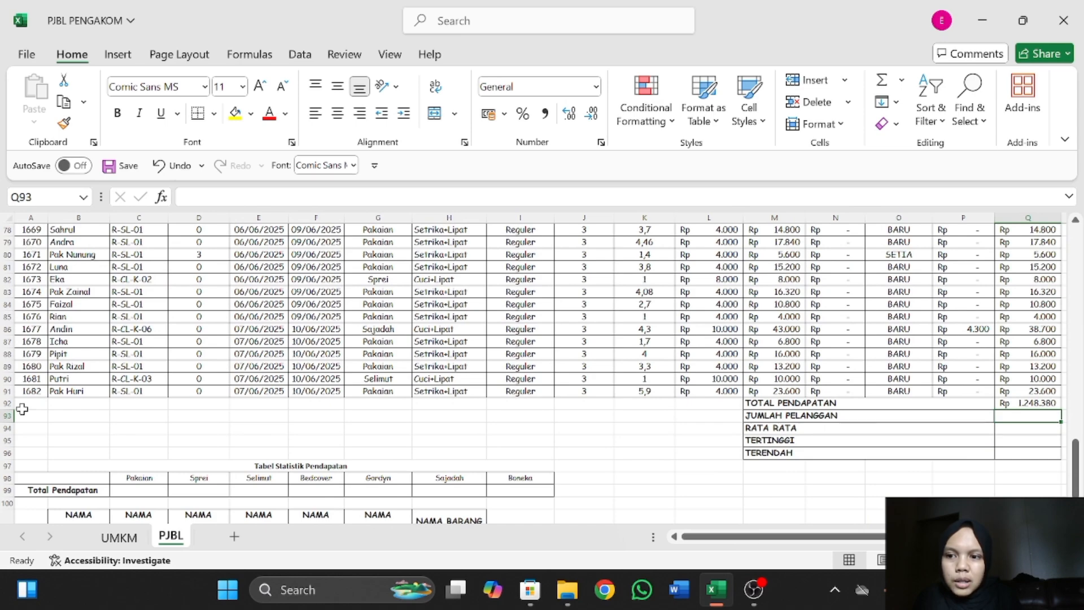
scroll(502, 435, right, 3)
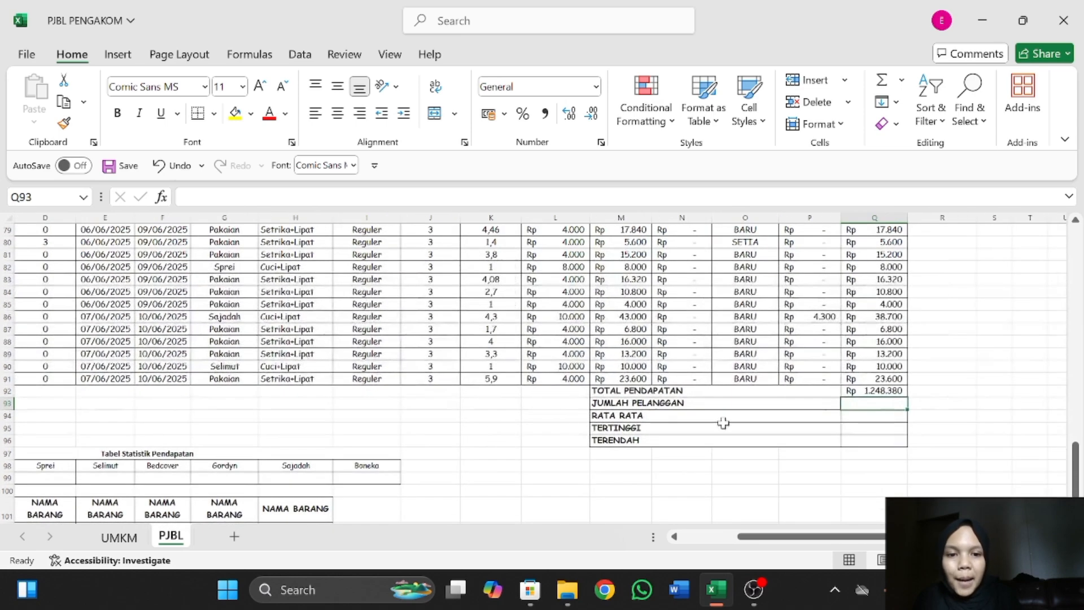
scroll(907, 454, right, 5)
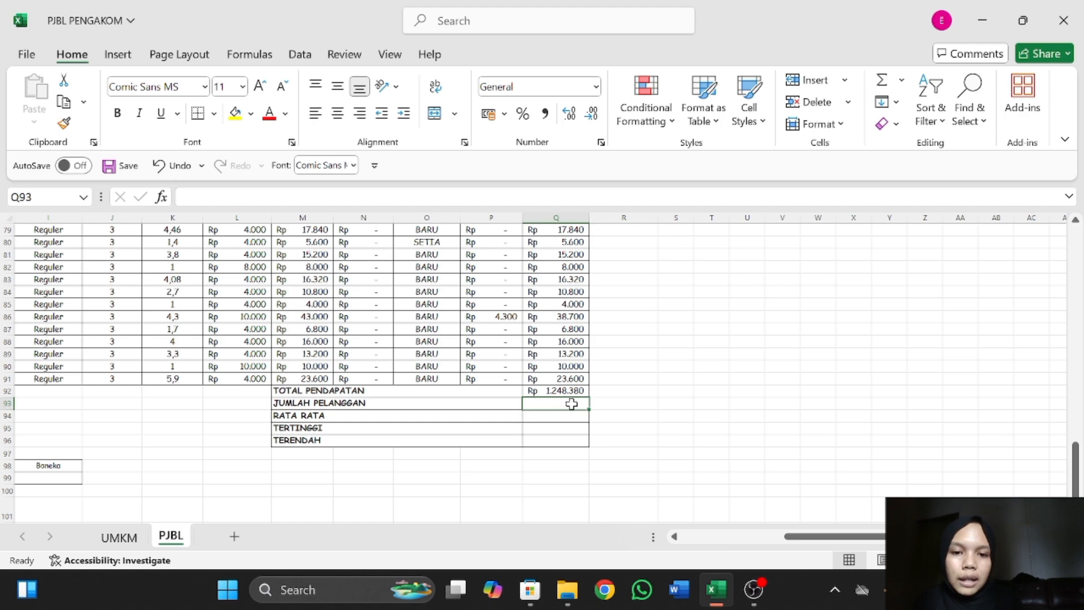
text(=)
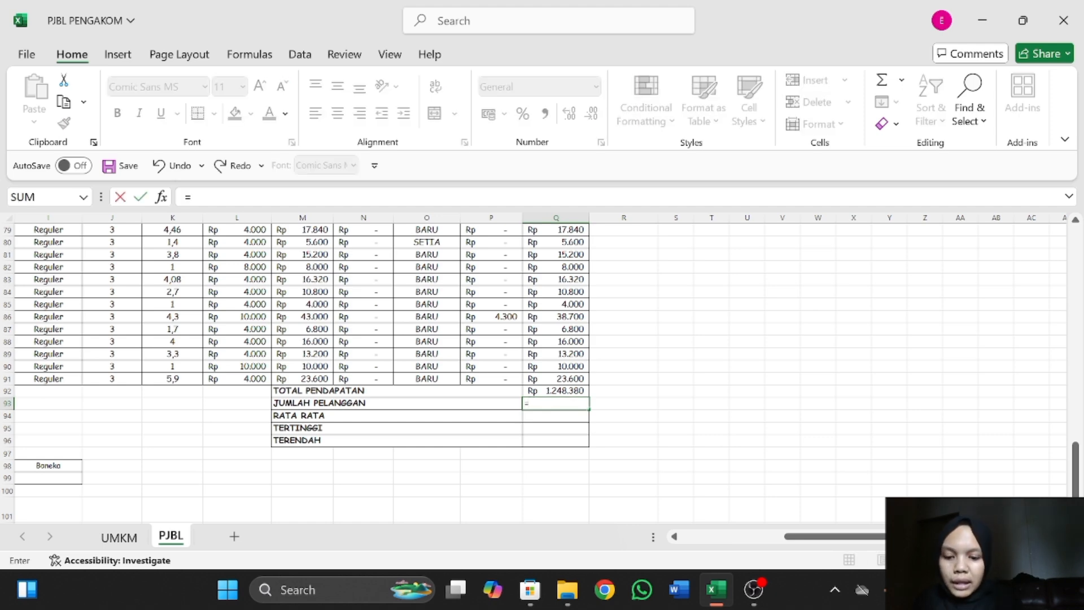
text(COUN)
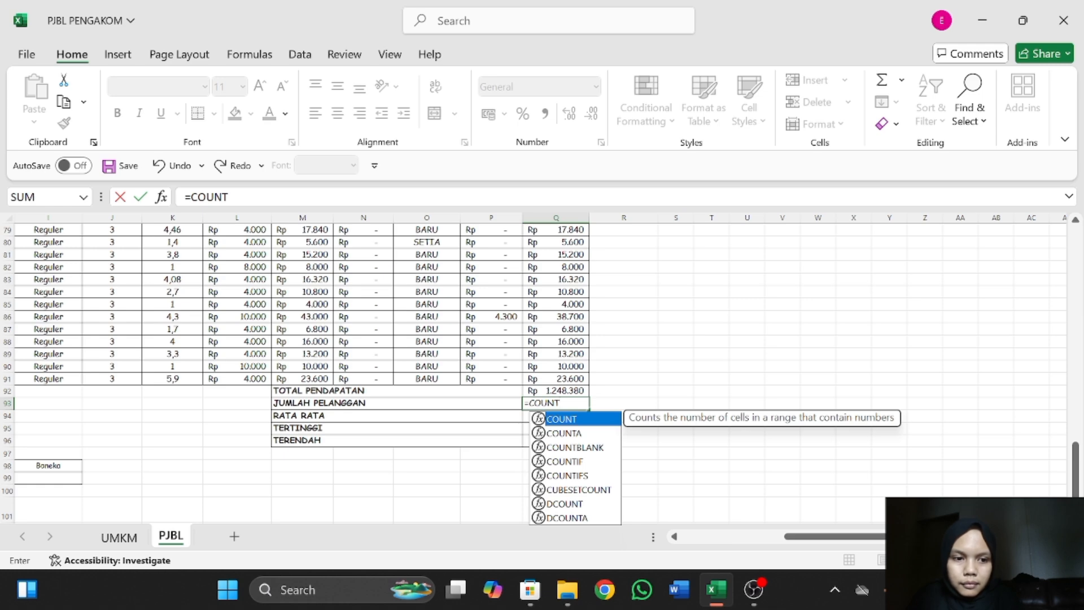
text(T)
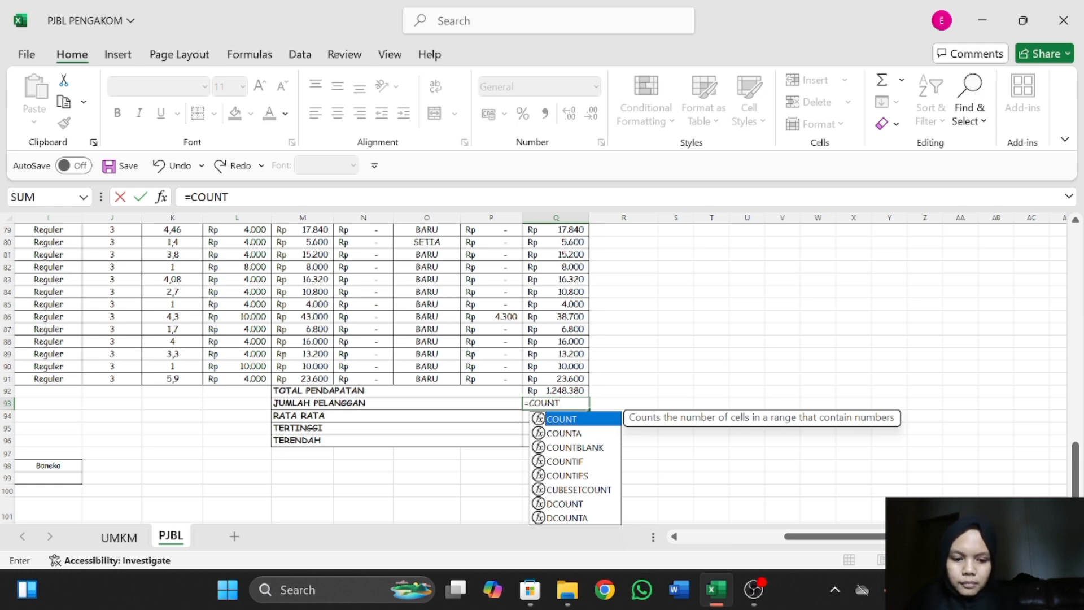
text(A()
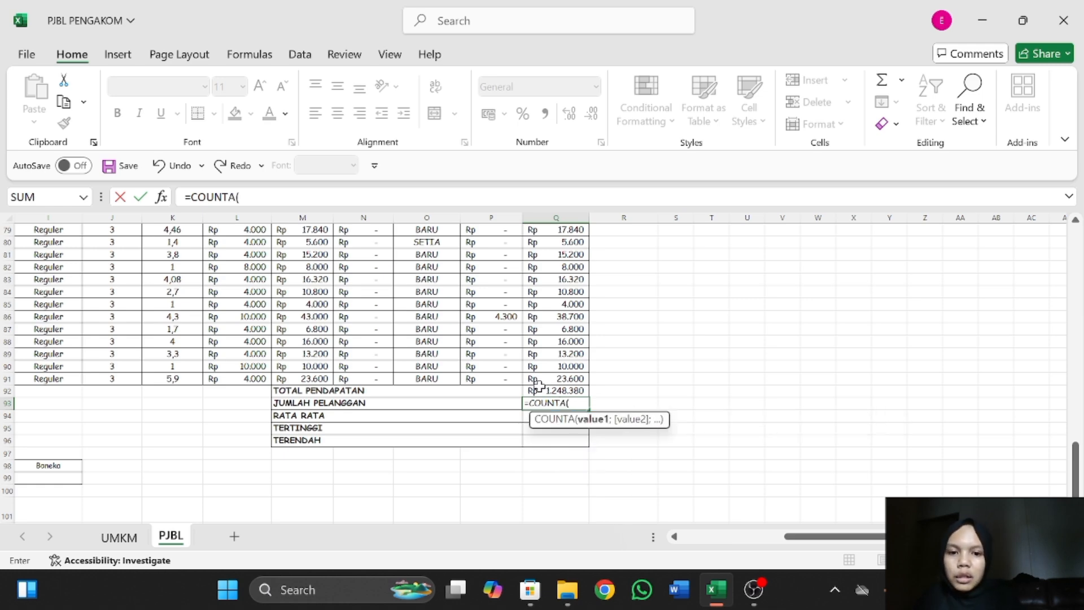
scroll(539, 386, left, 6)
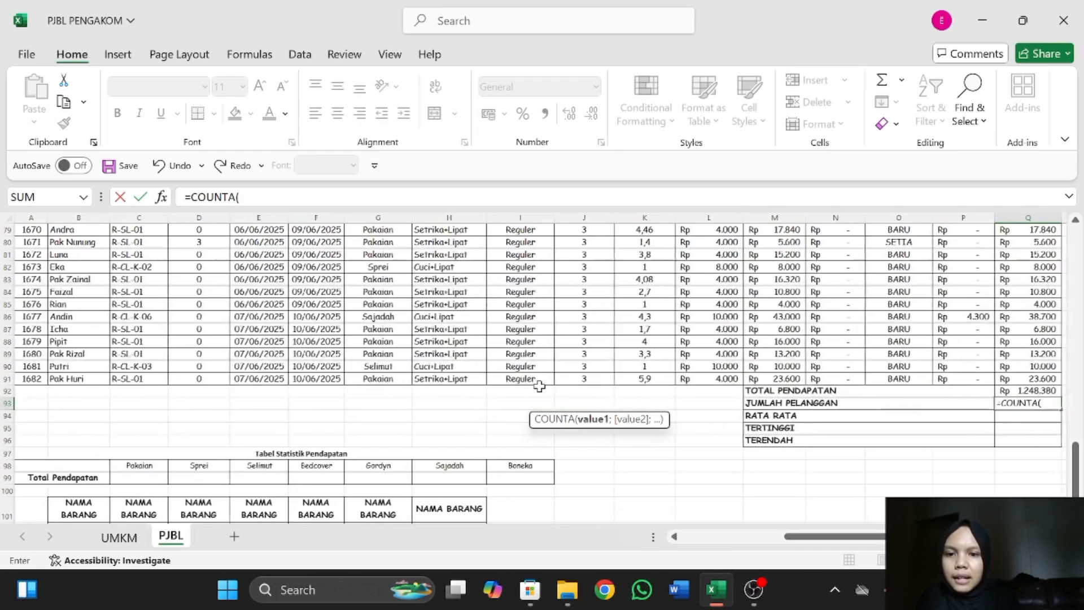
scroll(539, 386, up, 20)
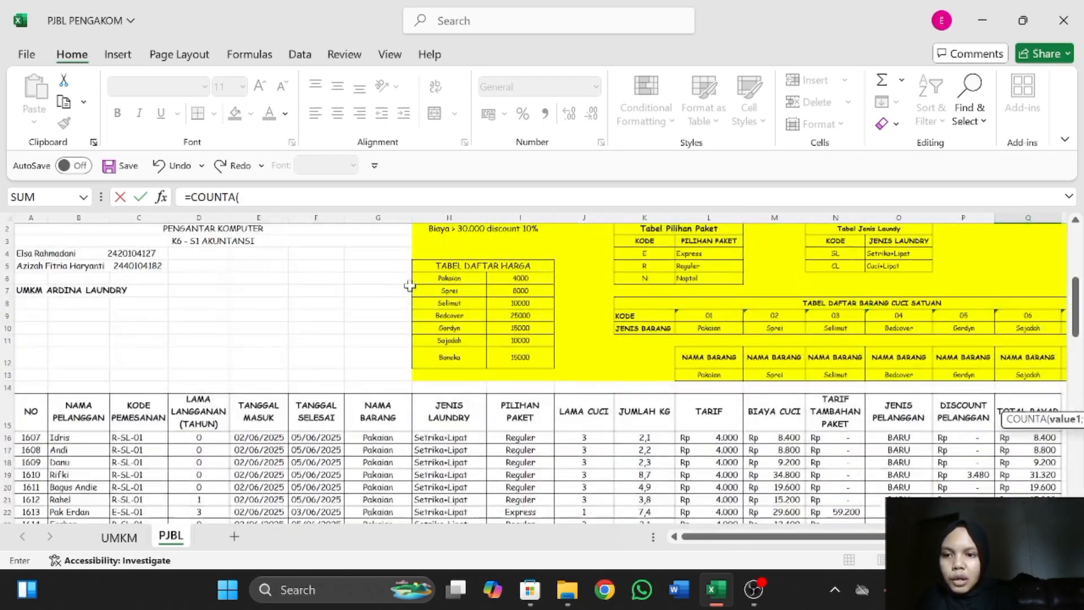
scroll(410, 285, up, 1)
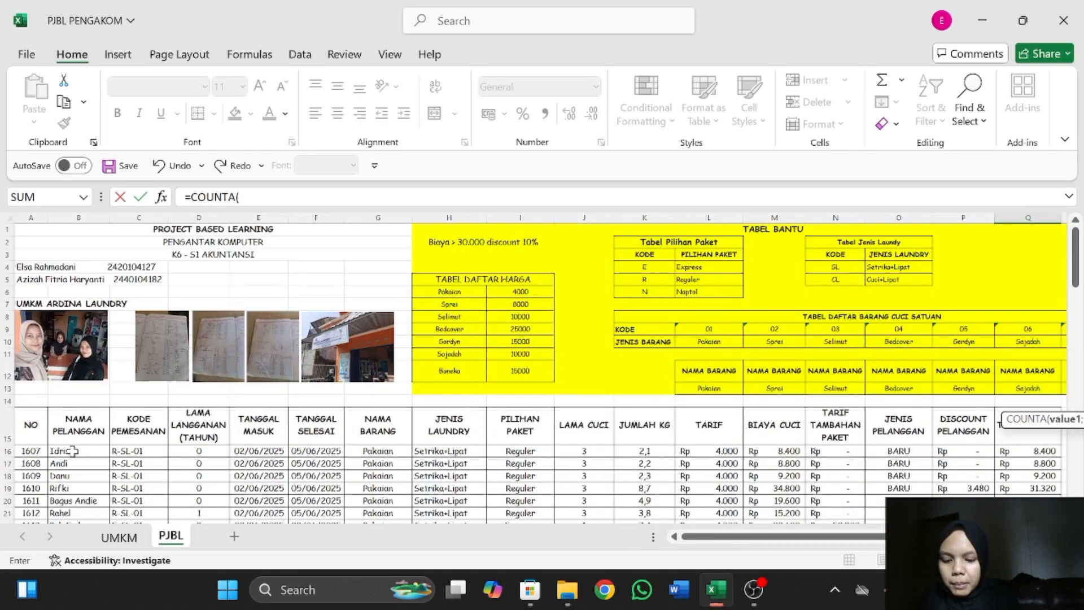
drag(72, 451, 77, 429)
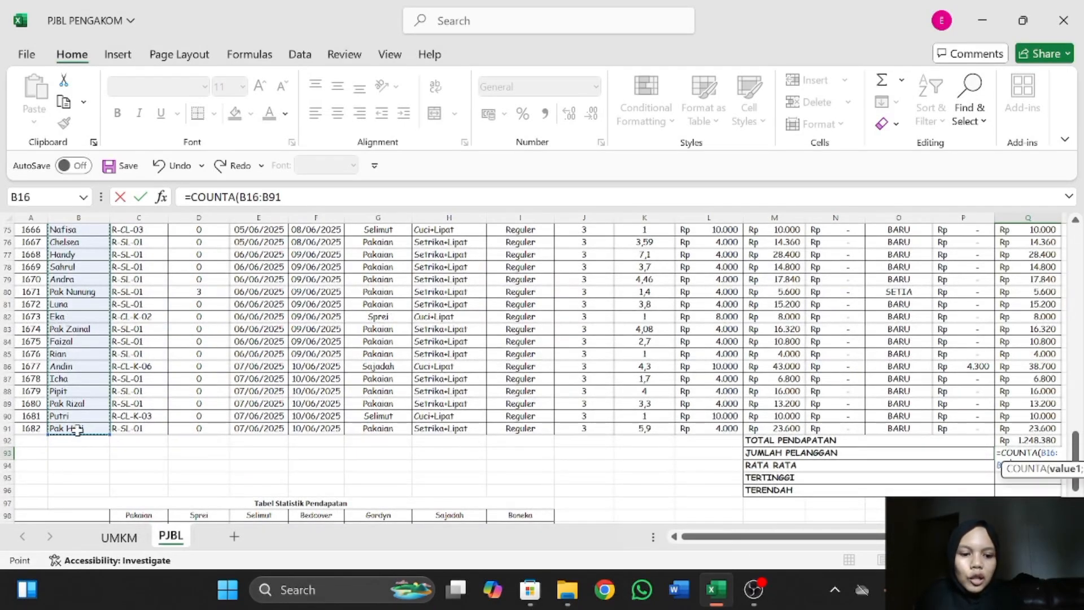
text())
key(Return)
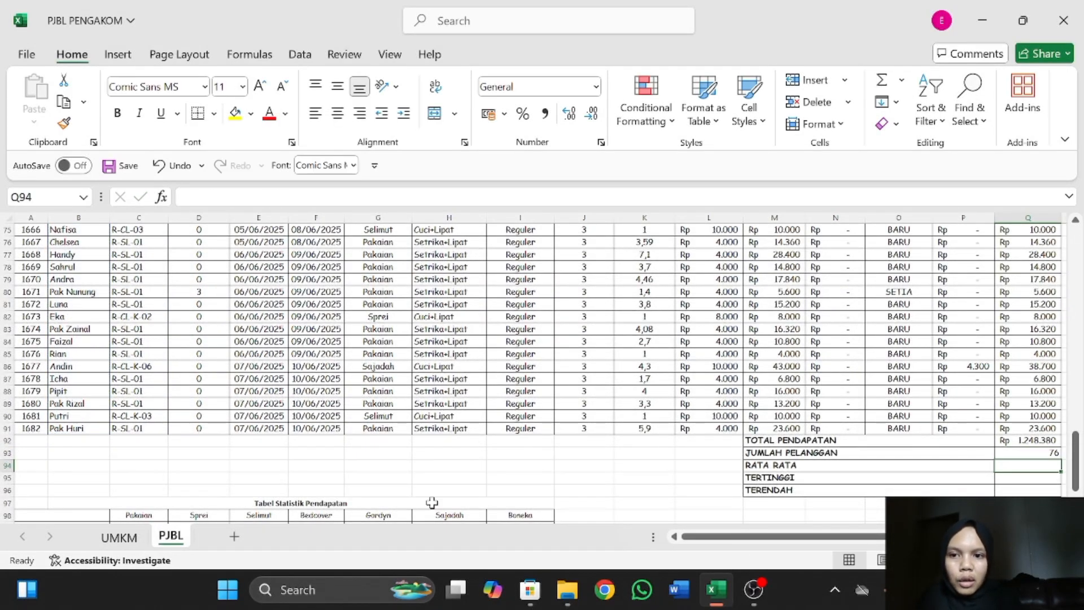
scroll(432, 504, right, 5)
scroll(432, 503, down, 1)
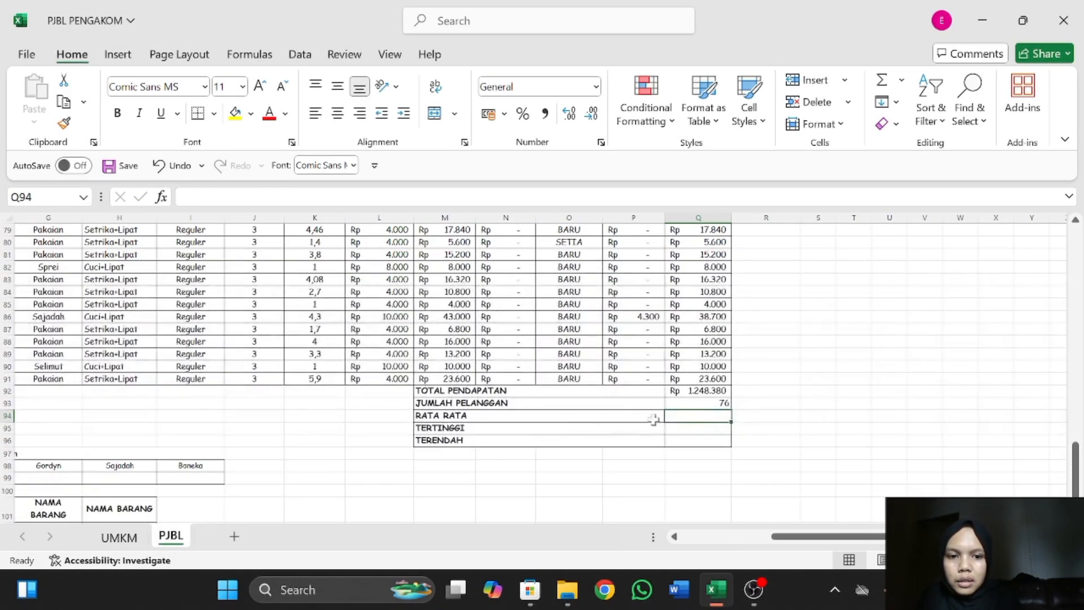
click(701, 403)
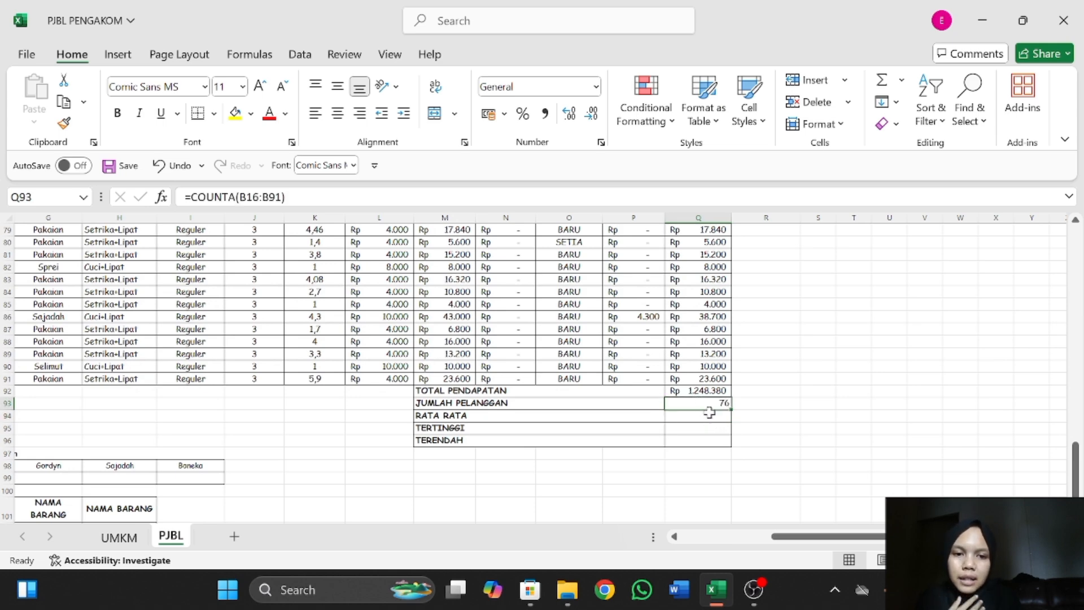
Calculate RATA RATA in Q94 with =AVERAGE(Q16:Q91) over the TOTAL BAYAR column.
click(710, 419)
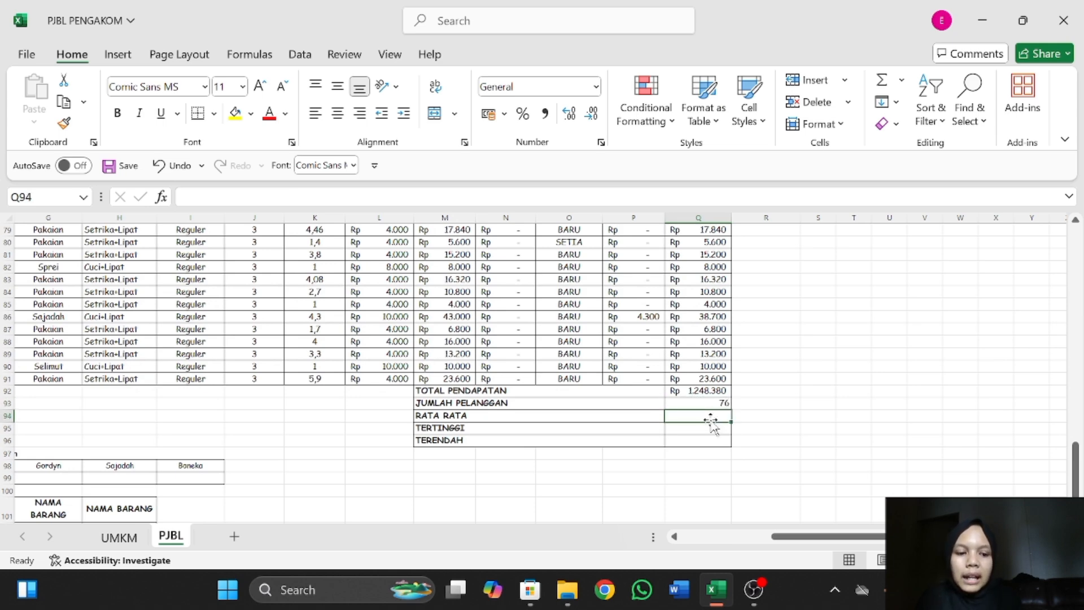
text(=AV)
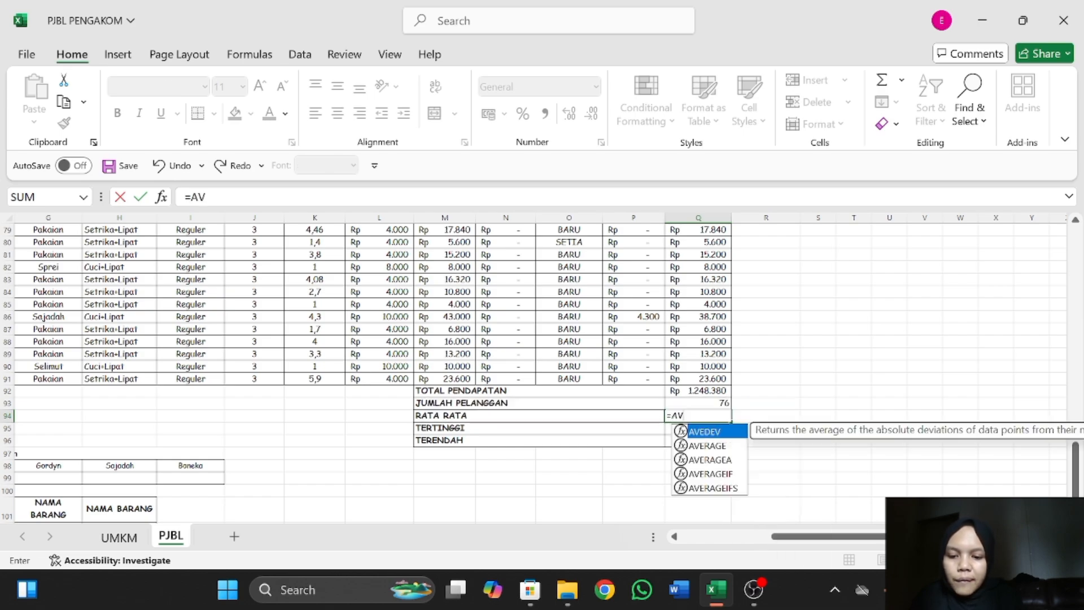
text(ERAGE)
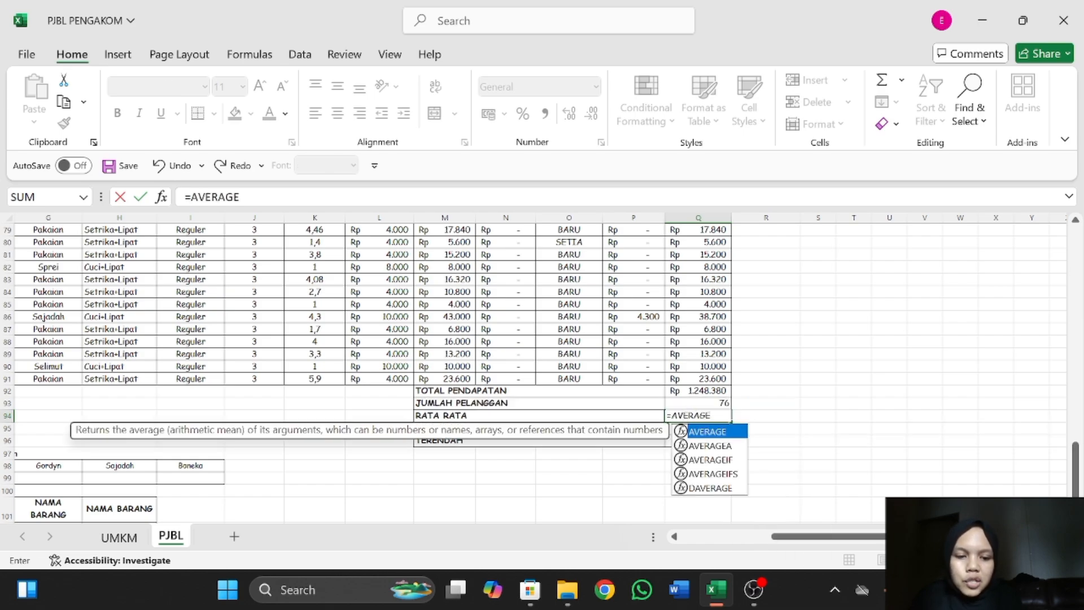
text(()
scroll(707, 349, up, 15)
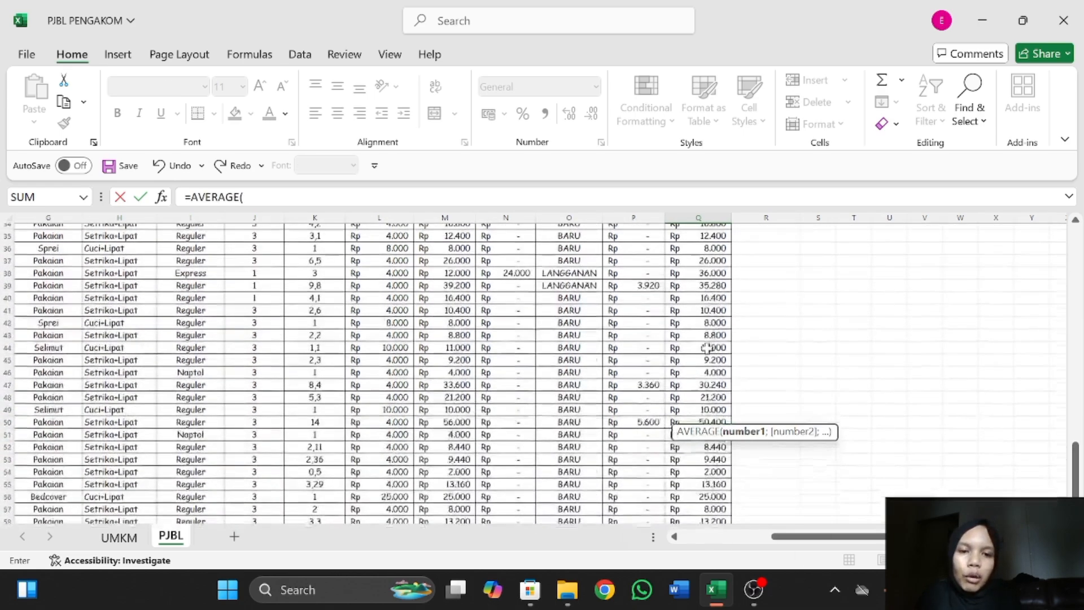
drag(694, 316, 707, 460)
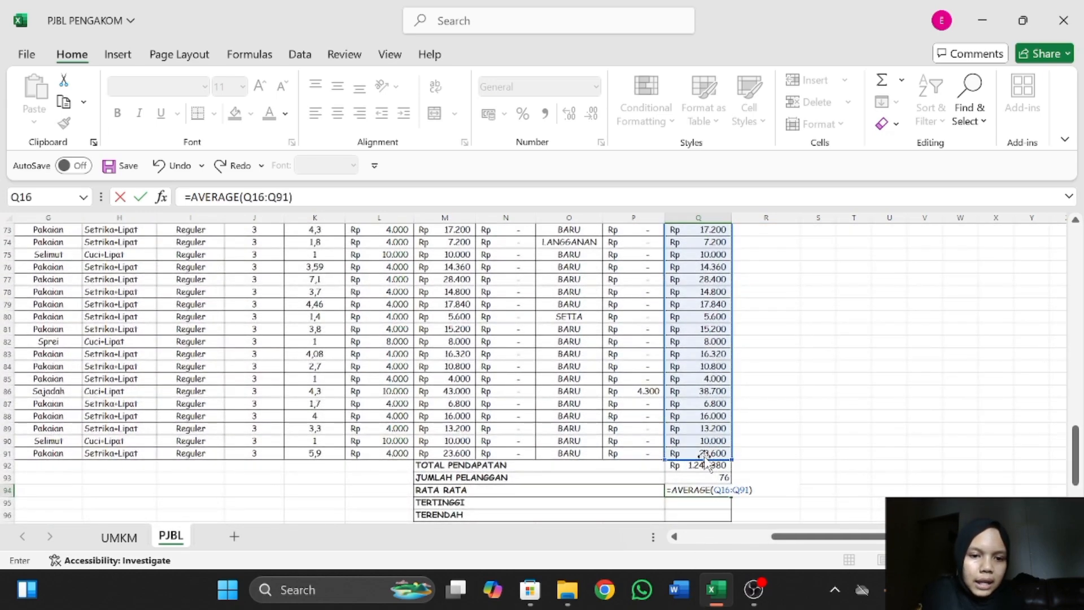
key(Return)
Calculate TERTINGGI in Q95 with =MAX(Q16:Q91) over the TOTAL BAYAR column.
scroll(714, 468, down, 1)
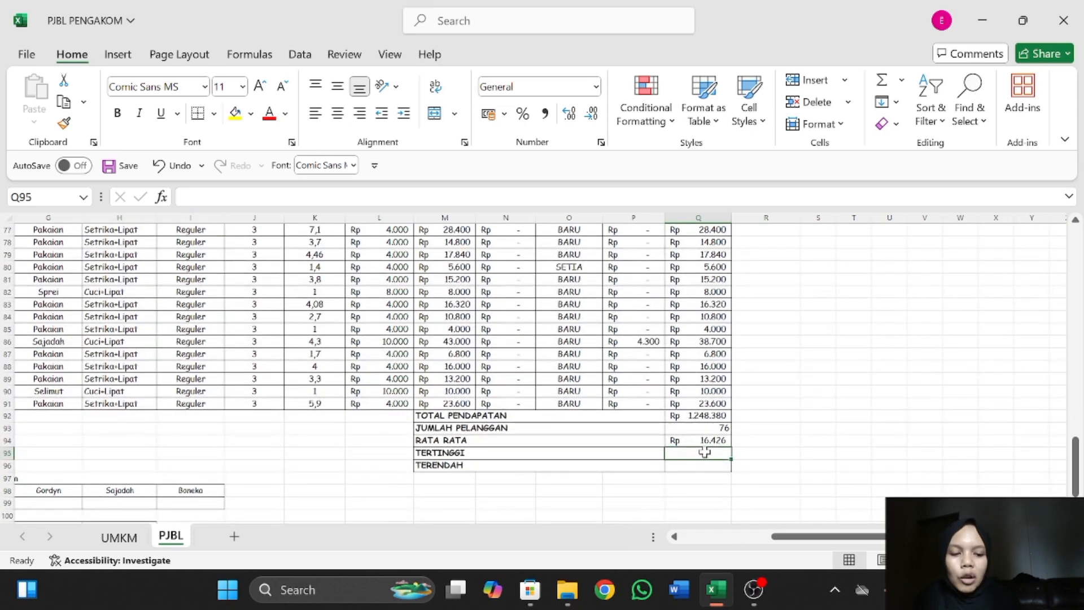
text(=MAC)
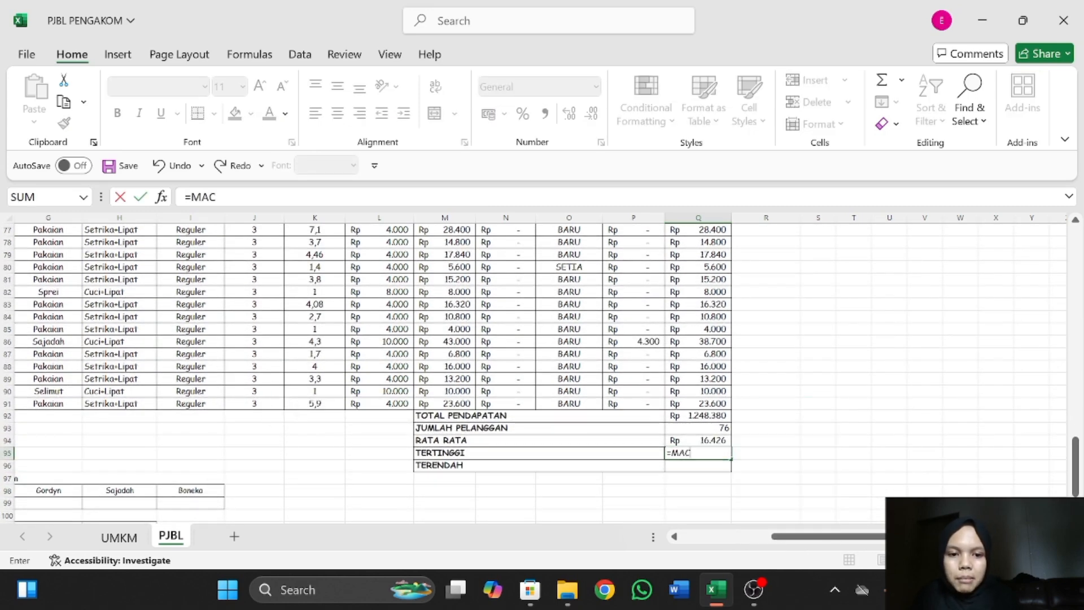
key(BackSpace)
text(X()
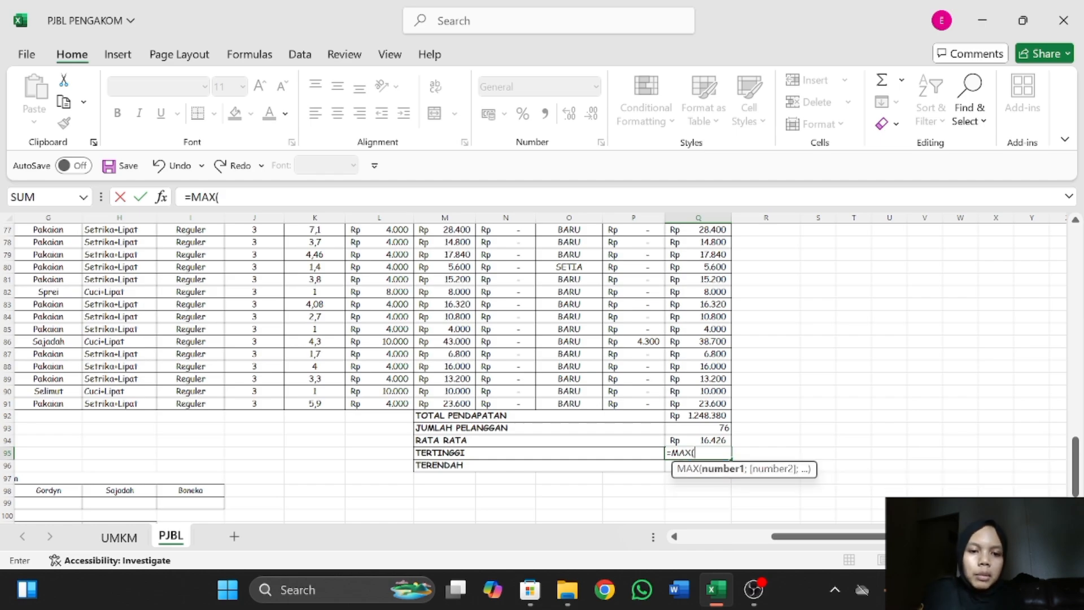
scroll(725, 402, up, 20)
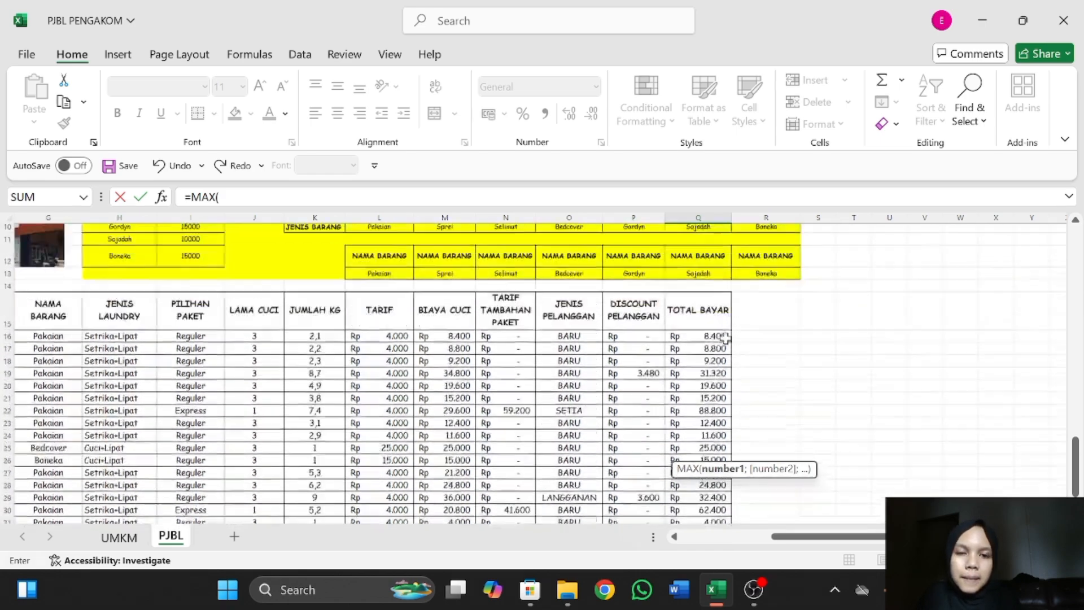
drag(695, 339, 695, 417)
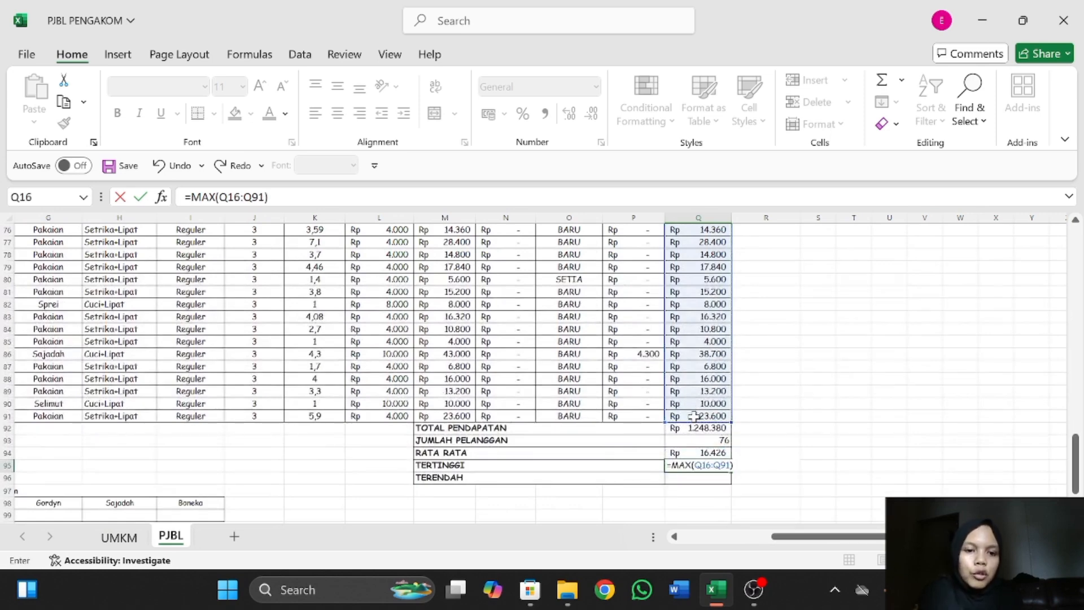
key(Return)
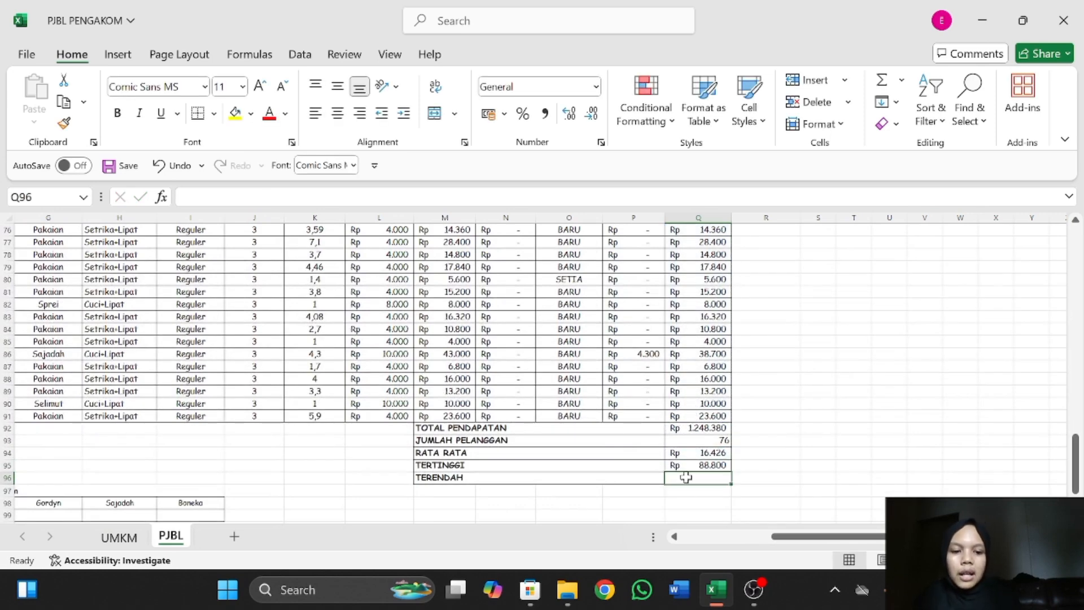
Calculate TERENDAH in Q96 with a MIN formula over Q16:Q91.
text(=)
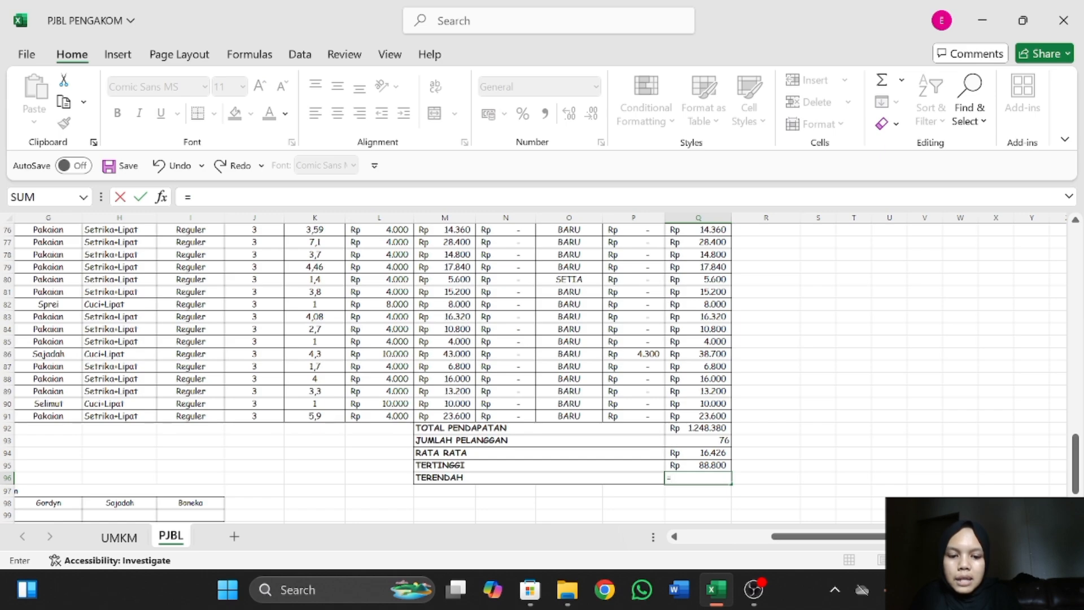
text(MIN()
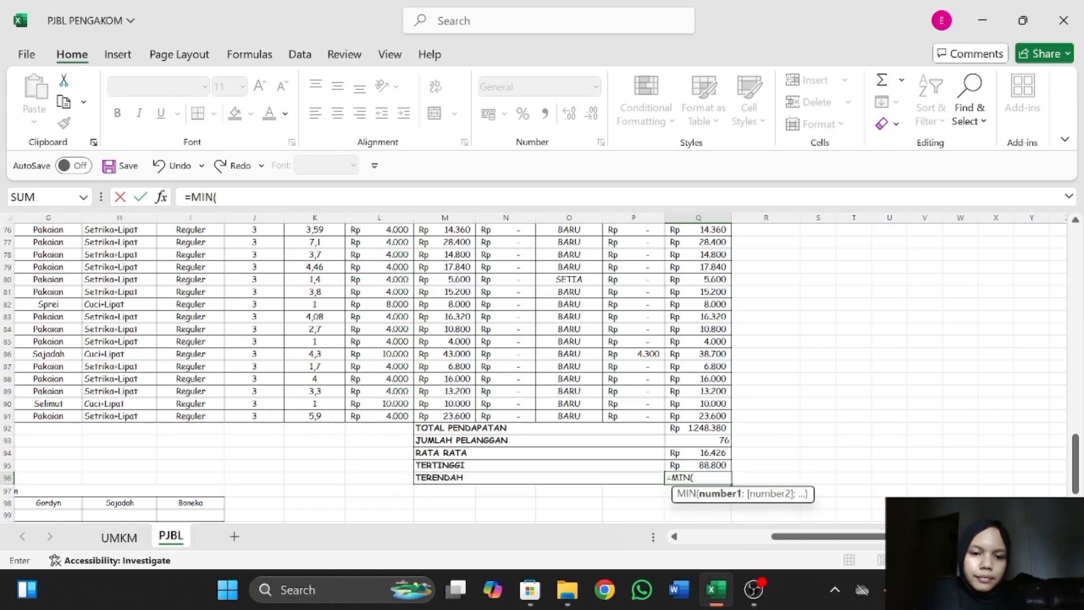
scroll(699, 453, up, 20)
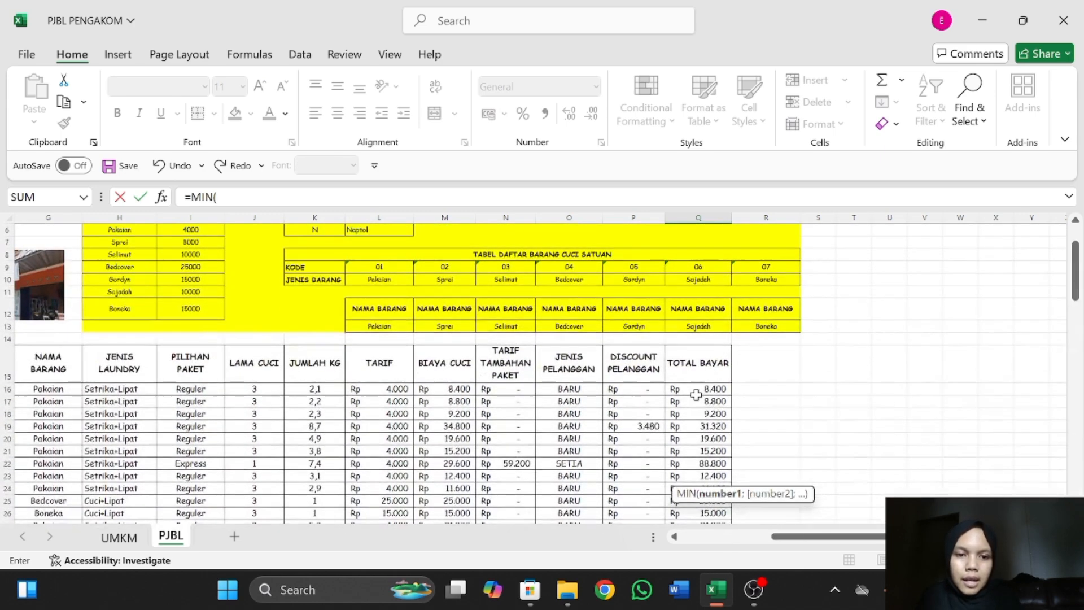
drag(696, 389, 701, 433)
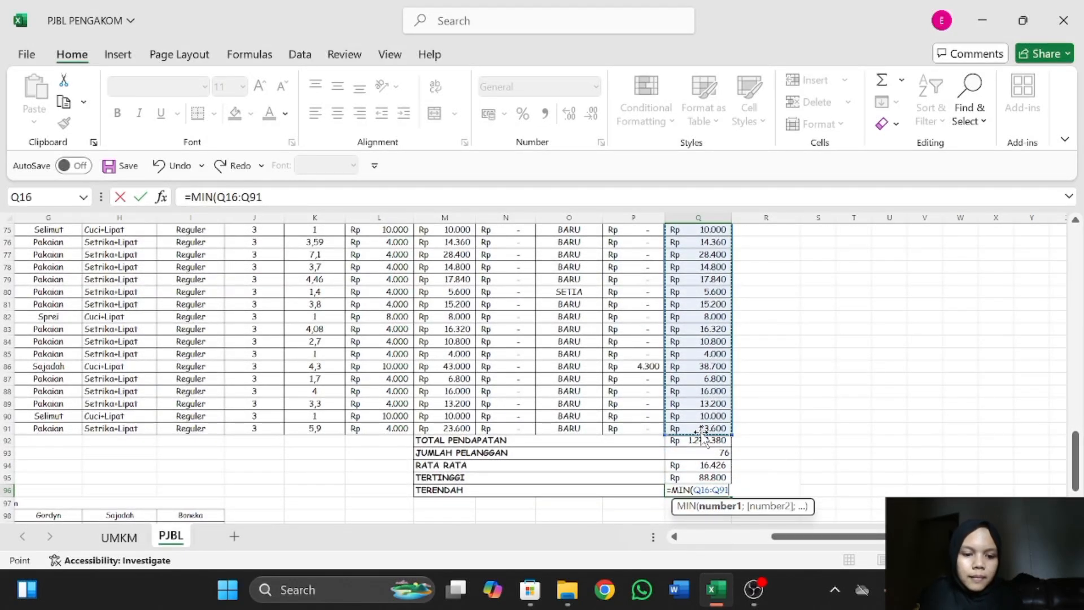
key(Return)
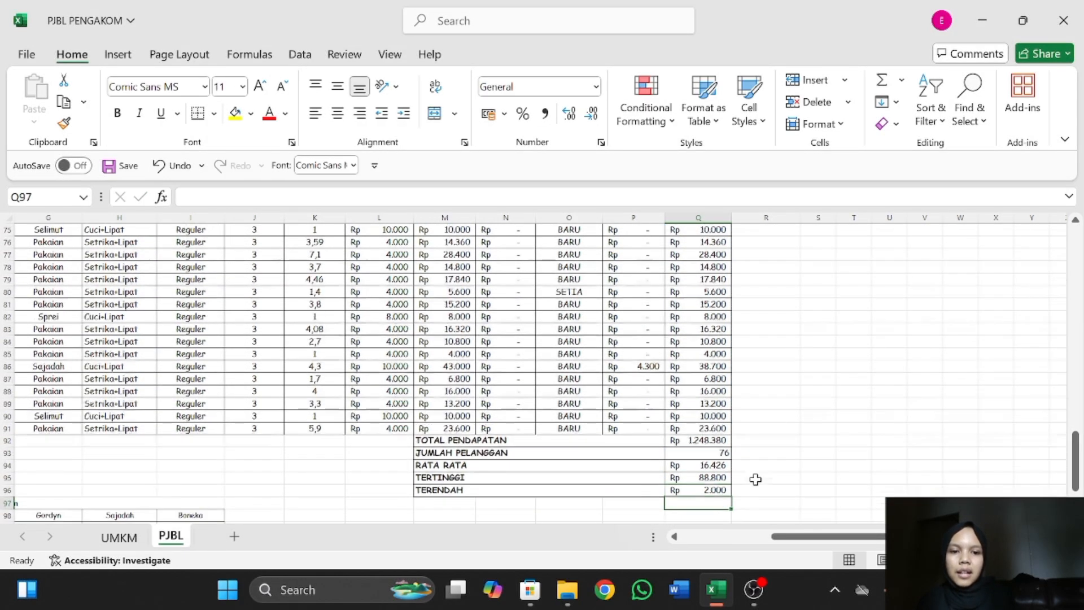
Start a DSUM formula in C99 for Pakaian's Total Pendapatan in Tabel Statistik Pendapatan.
scroll(696, 391, down, 1)
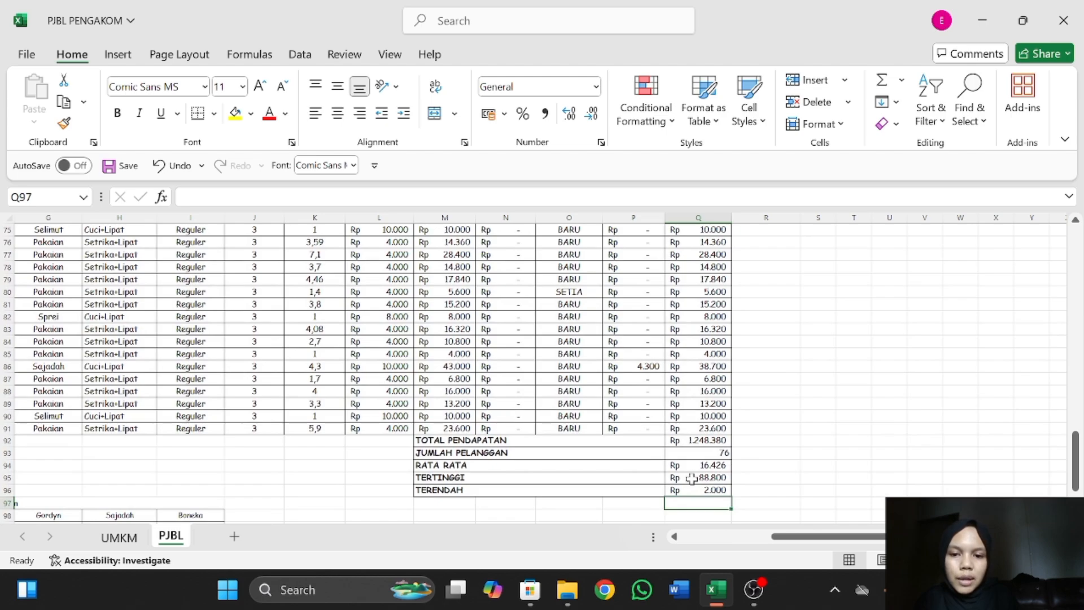
scroll(692, 479, down, 2)
scroll(552, 433, left, 2)
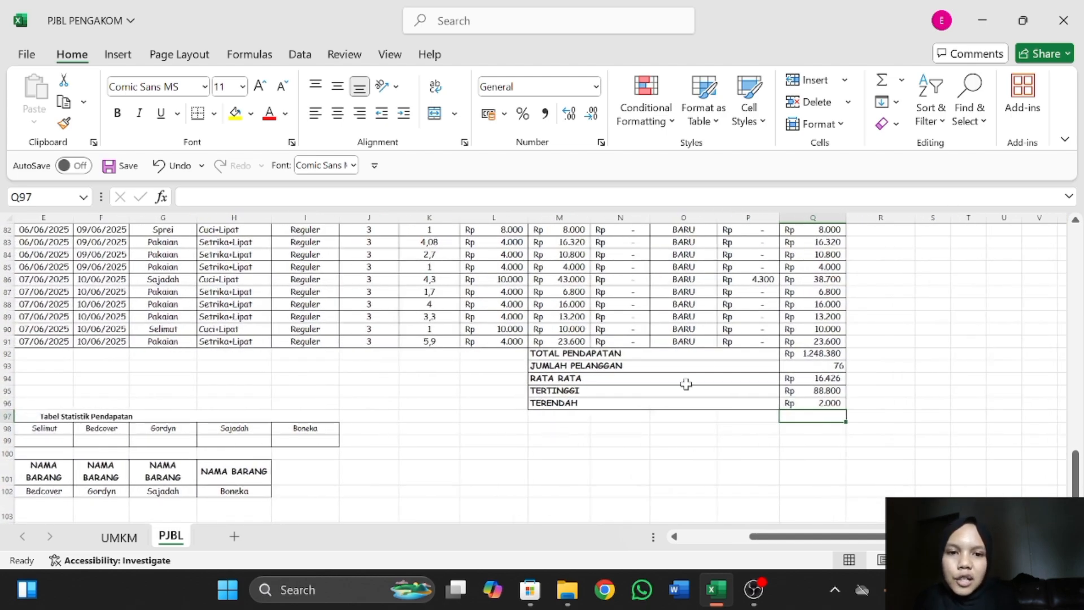
scroll(702, 367, up, 4)
scroll(702, 367, left, 1)
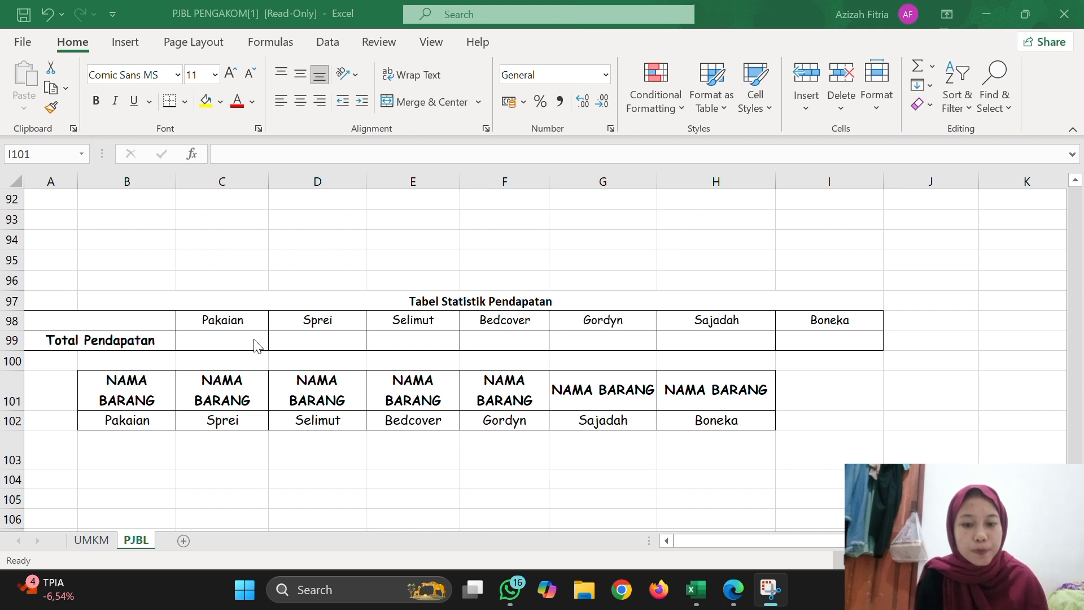
click(255, 342)
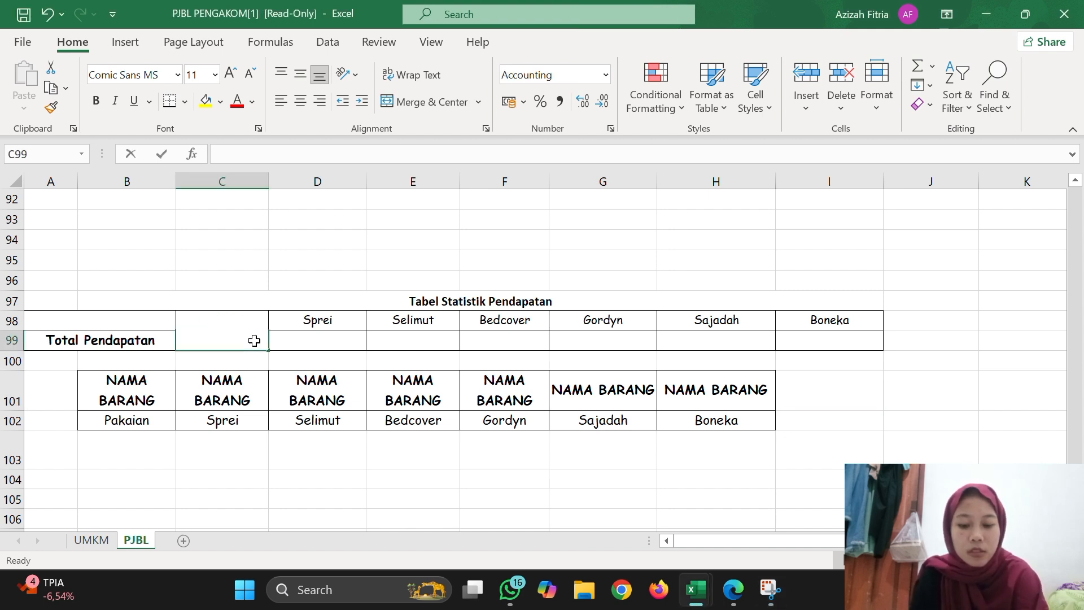
text(=DSU)
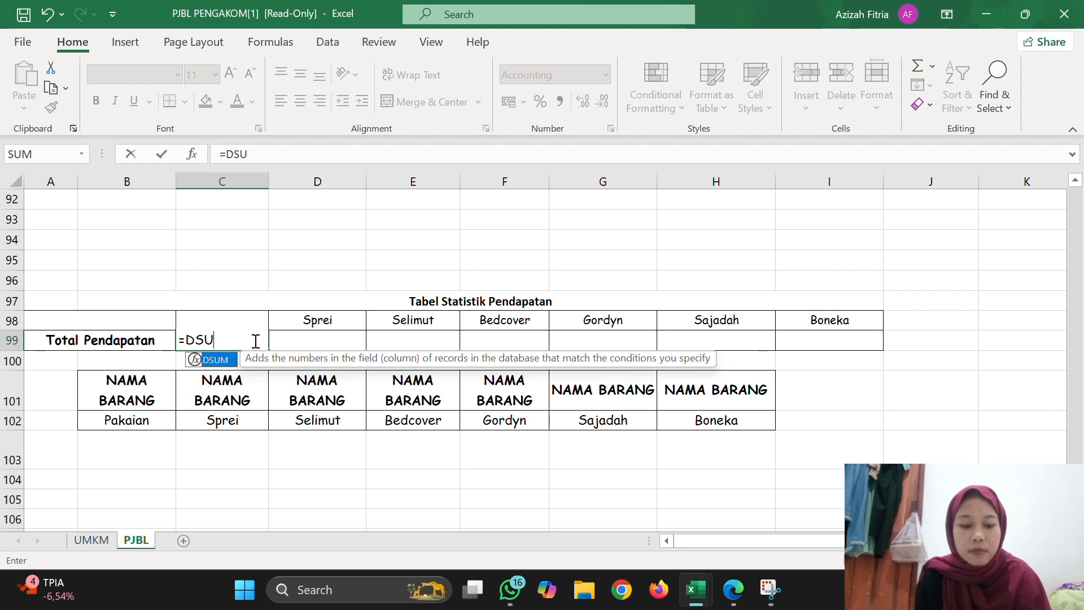
text(M)
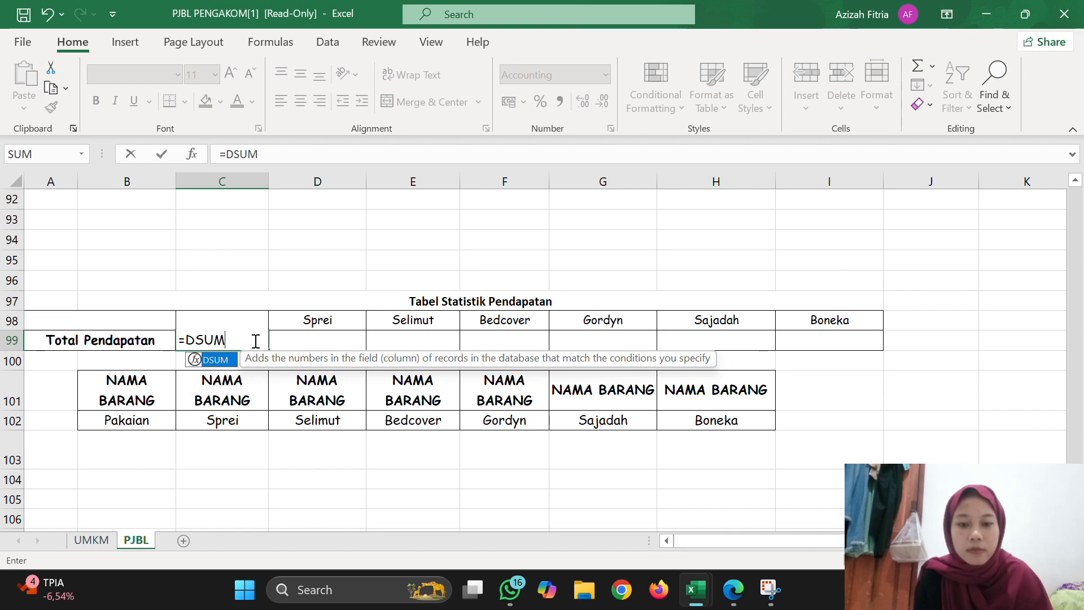
double_click(227, 363)
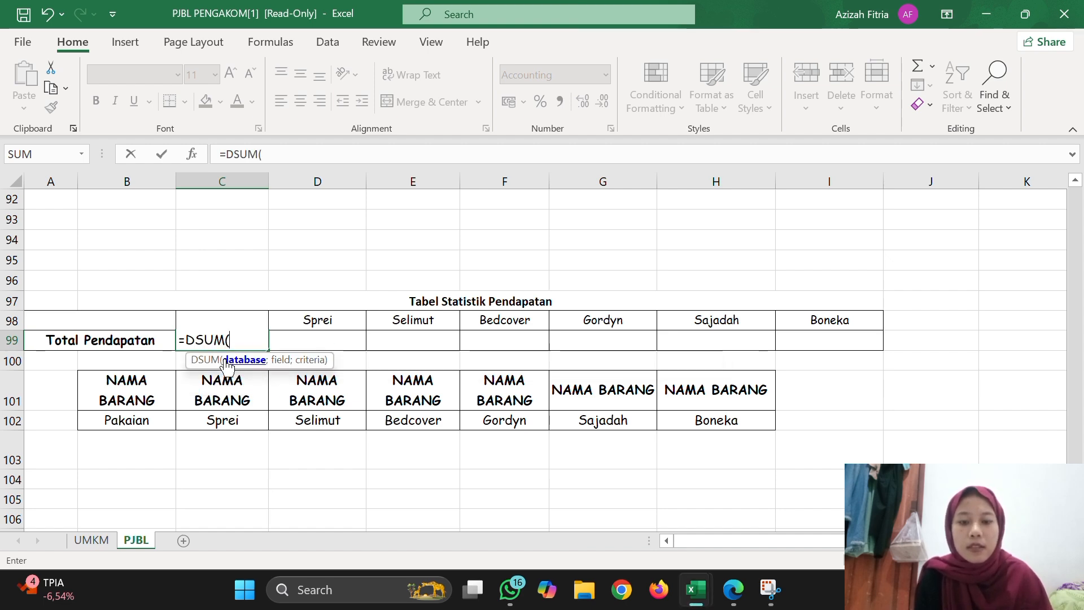
Set the DSUM database argument to the whole order table with headers as the absolute range $A$15:$Q$91.
scroll(298, 239, up, 4)
scroll(298, 239, up, 20)
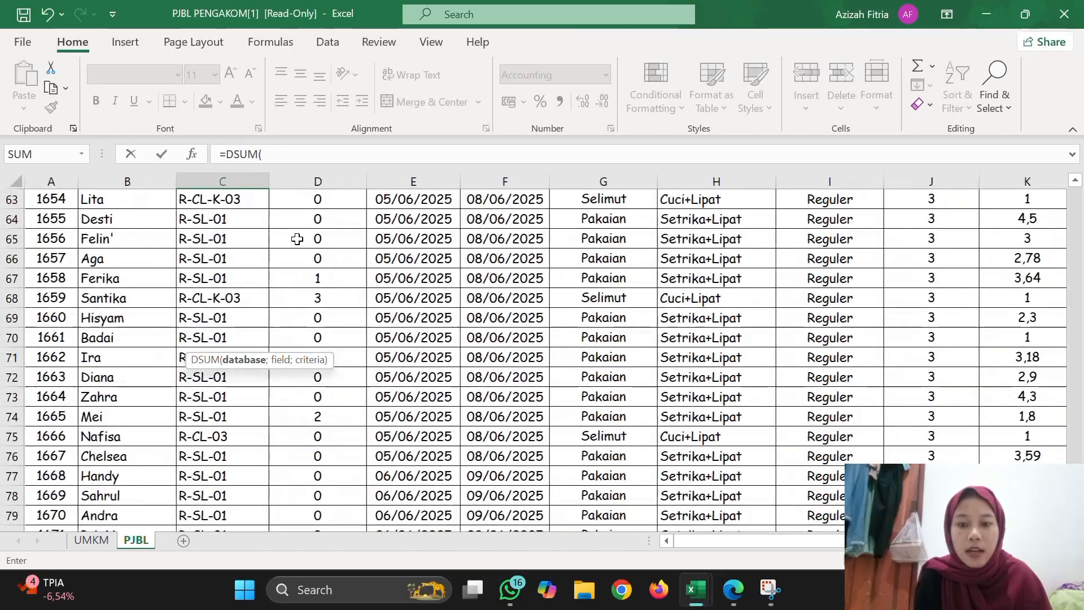
scroll(298, 239, up, 3)
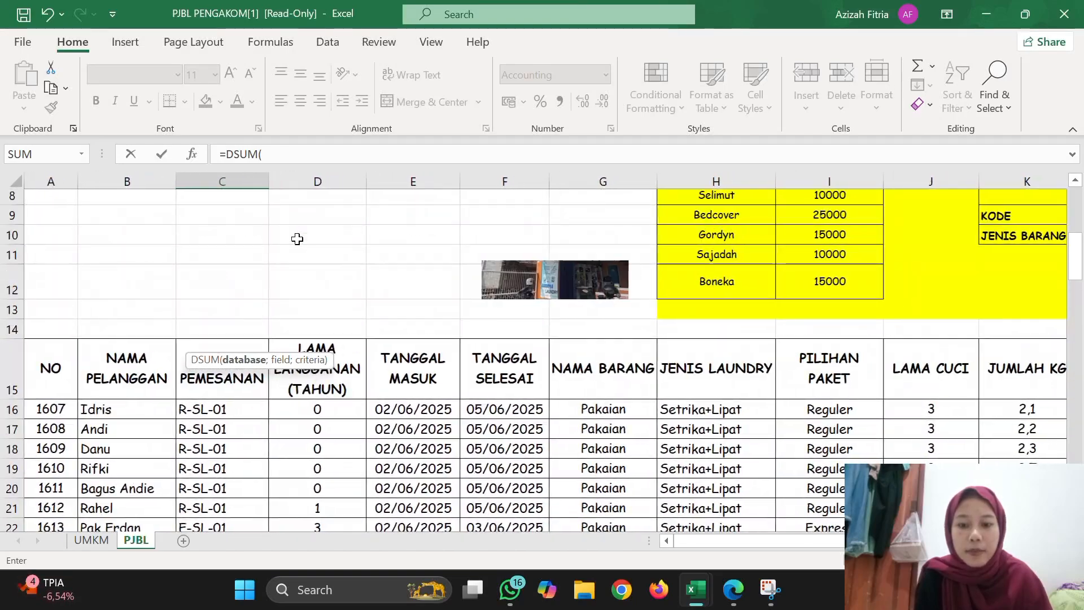
drag(52, 377, 971, 353)
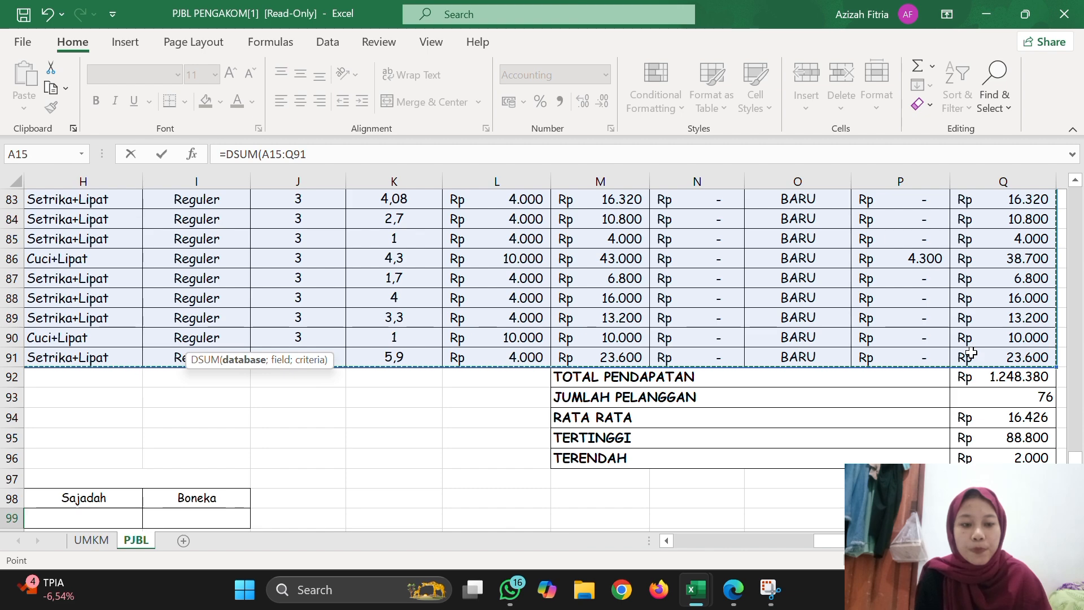
scroll(641, 360, down, 5)
scroll(641, 360, left, 6)
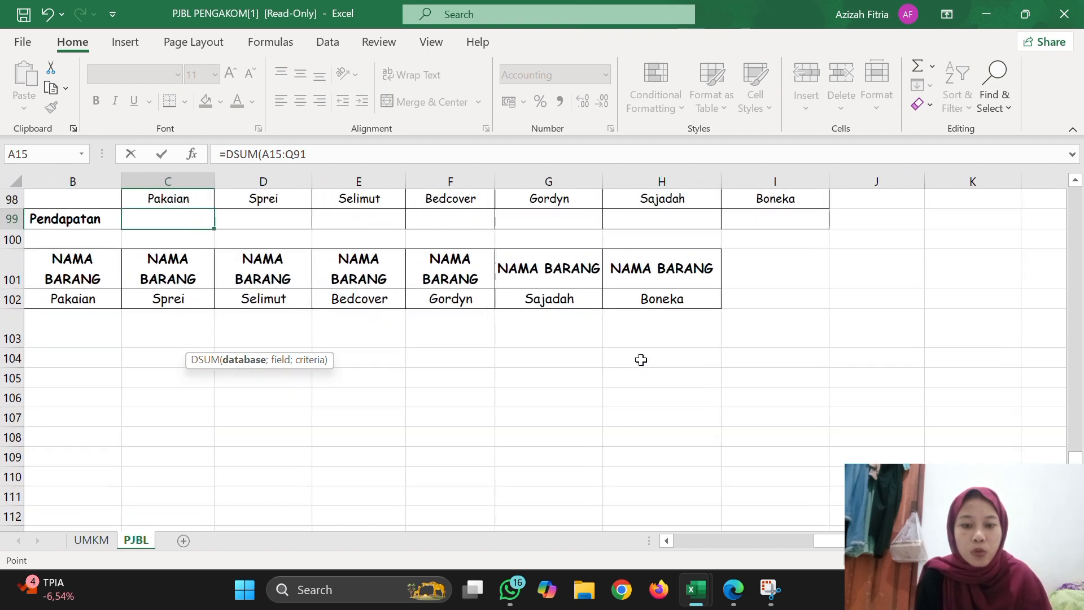
scroll(641, 360, up, 3)
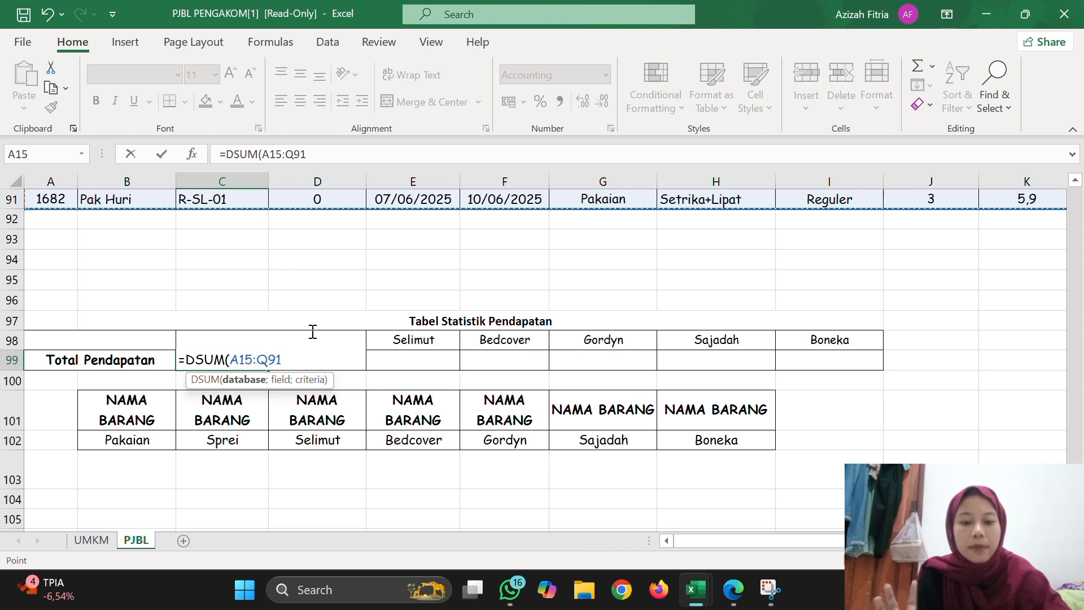
key(F4)
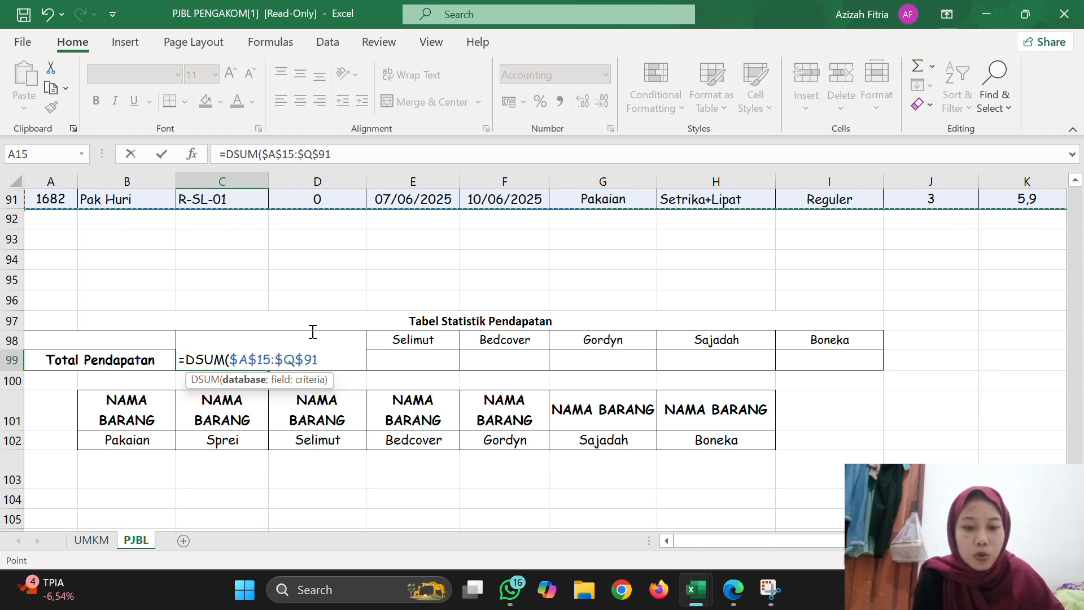
text(;)
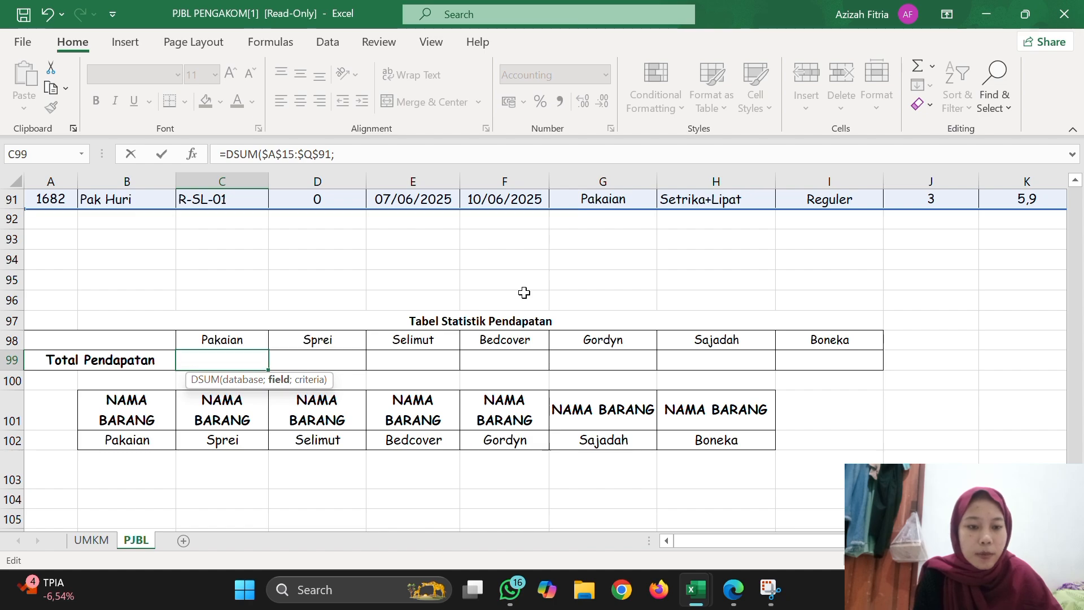
Set the DSUM field argument to the TOTAL BAYAR header as the absolute reference $Q$15.
scroll(524, 291, up, 4)
scroll(524, 292, up, 20)
scroll(524, 292, right, 5)
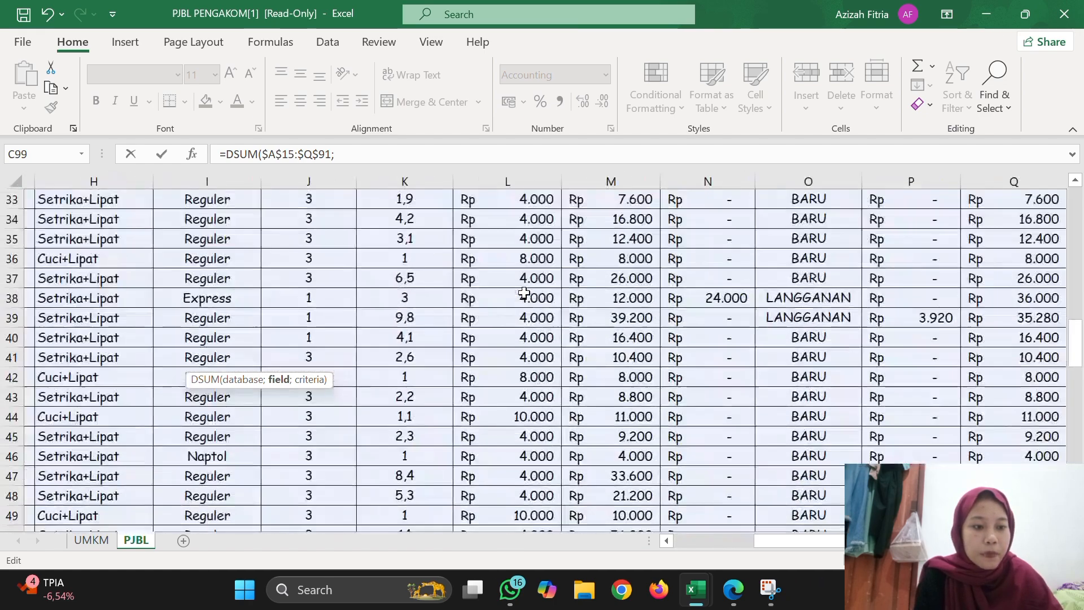
scroll(524, 292, up, 3)
scroll(524, 292, right, 1)
scroll(525, 292, down, 3)
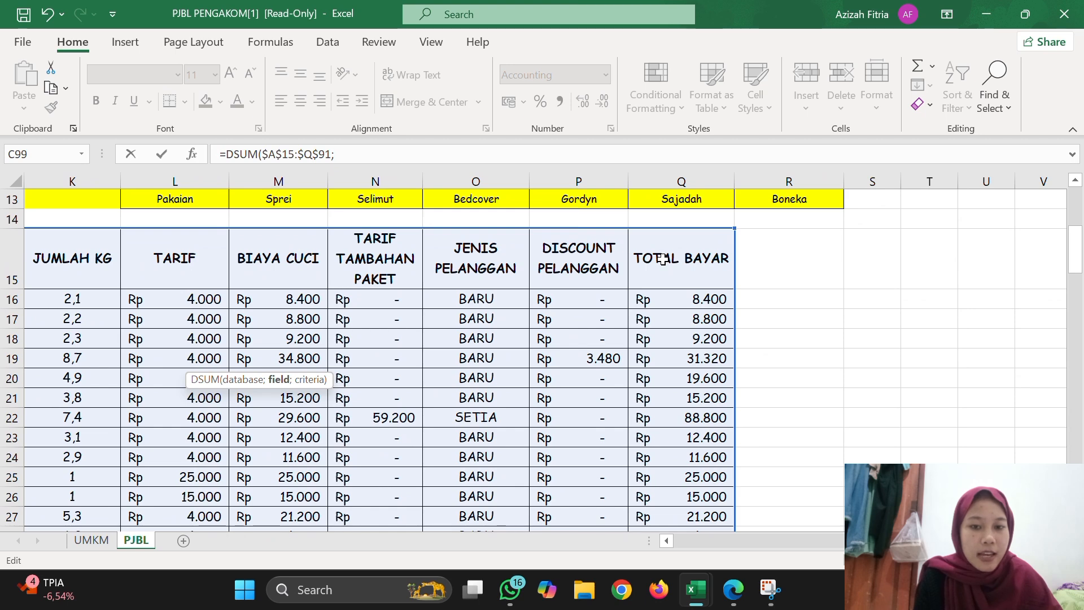
click(663, 260)
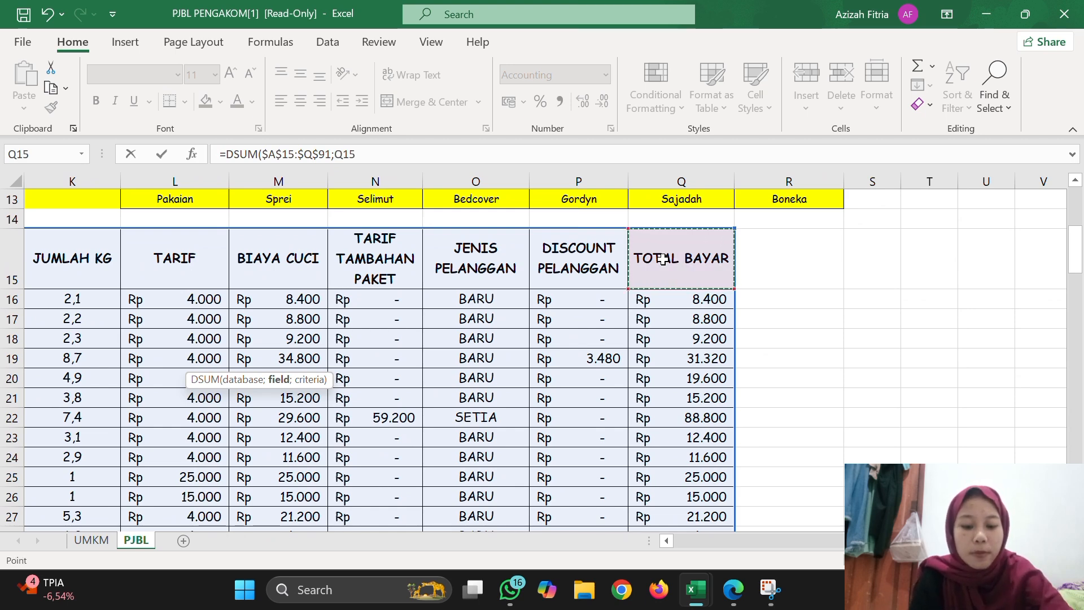
key(F4)
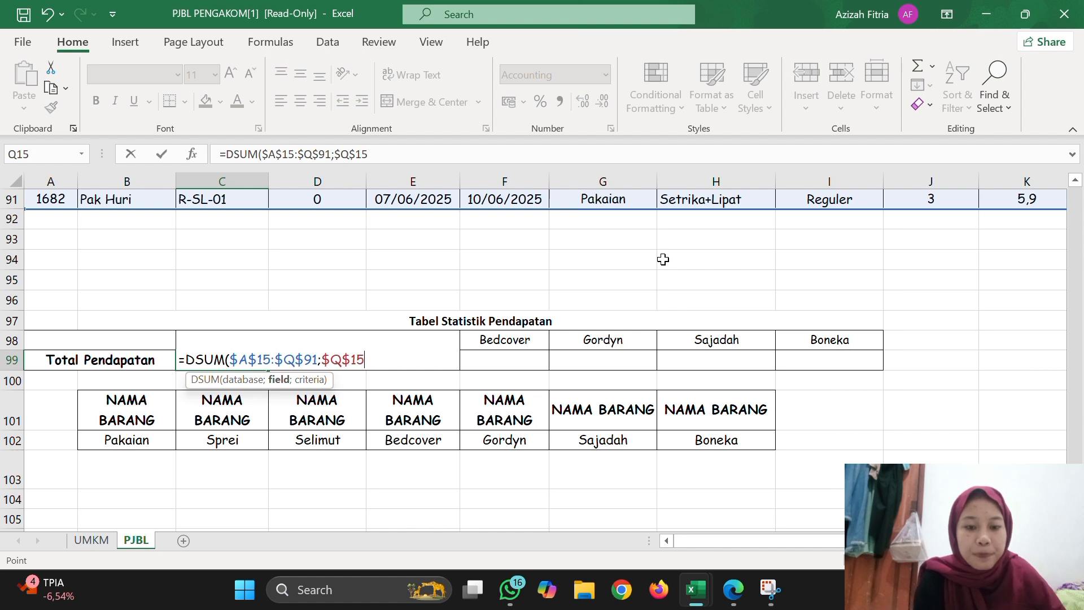
click(400, 367)
text(;)
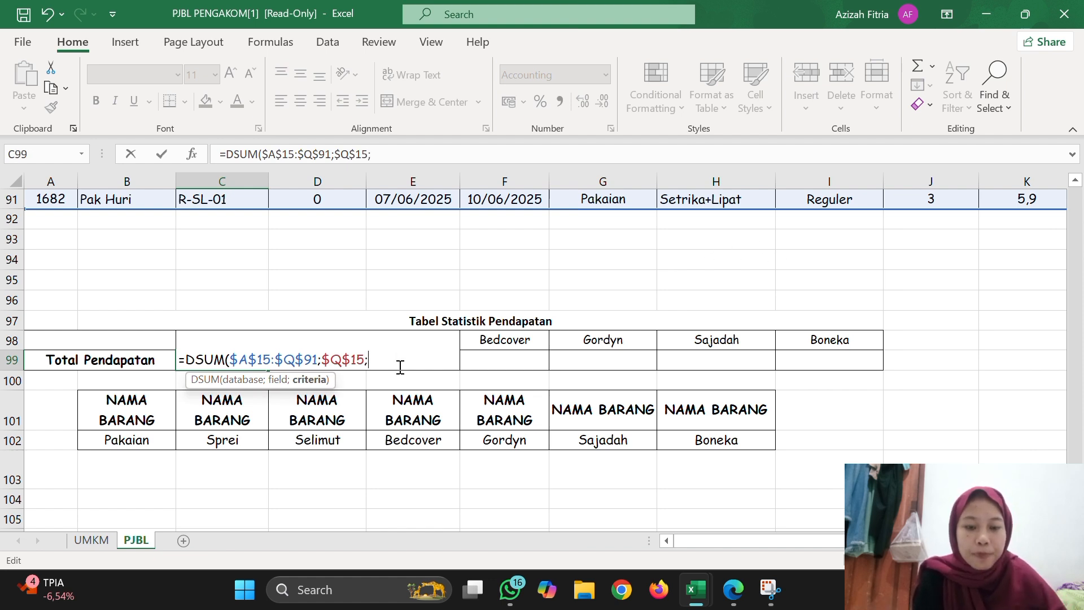
Use the NAMA BARANG and Pakaian criteria cells L12:L13 as the DSUM criteria and complete the formula in C99.
scroll(483, 314, up, 1)
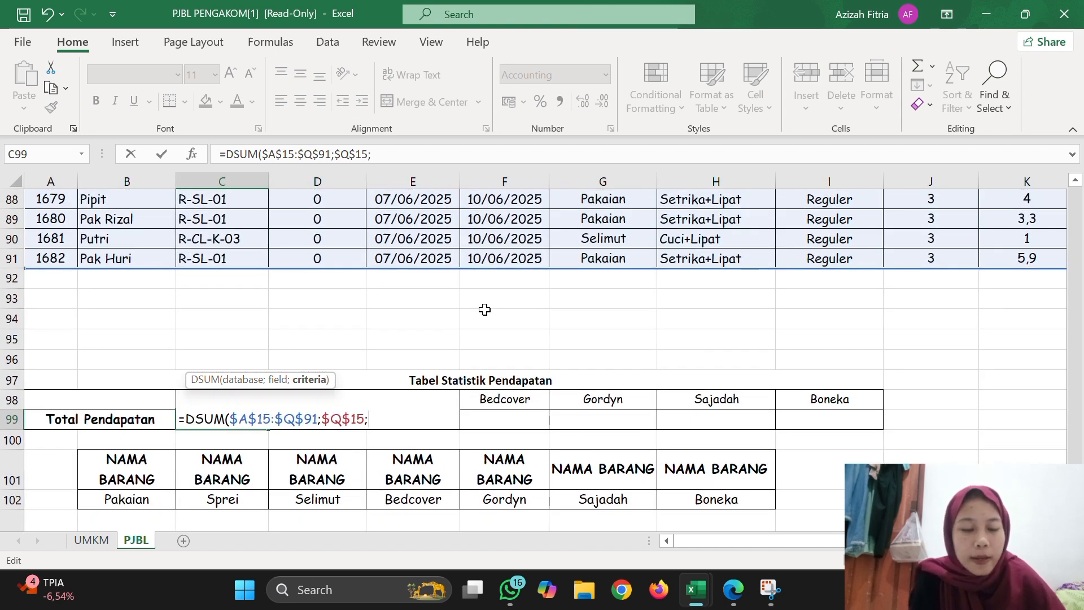
scroll(485, 310, up, 15)
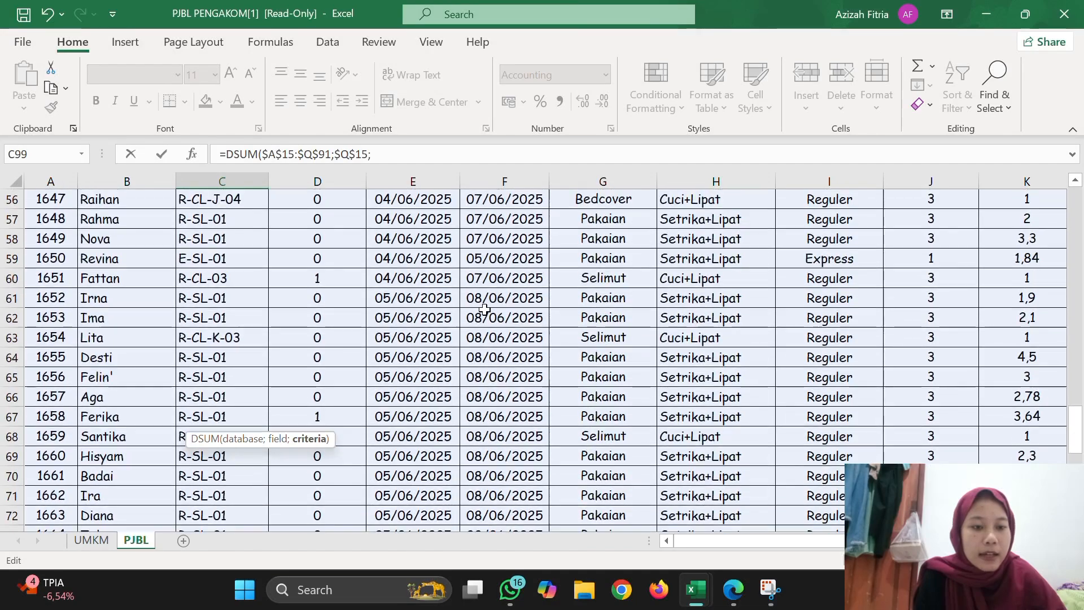
scroll(485, 309, up, 14)
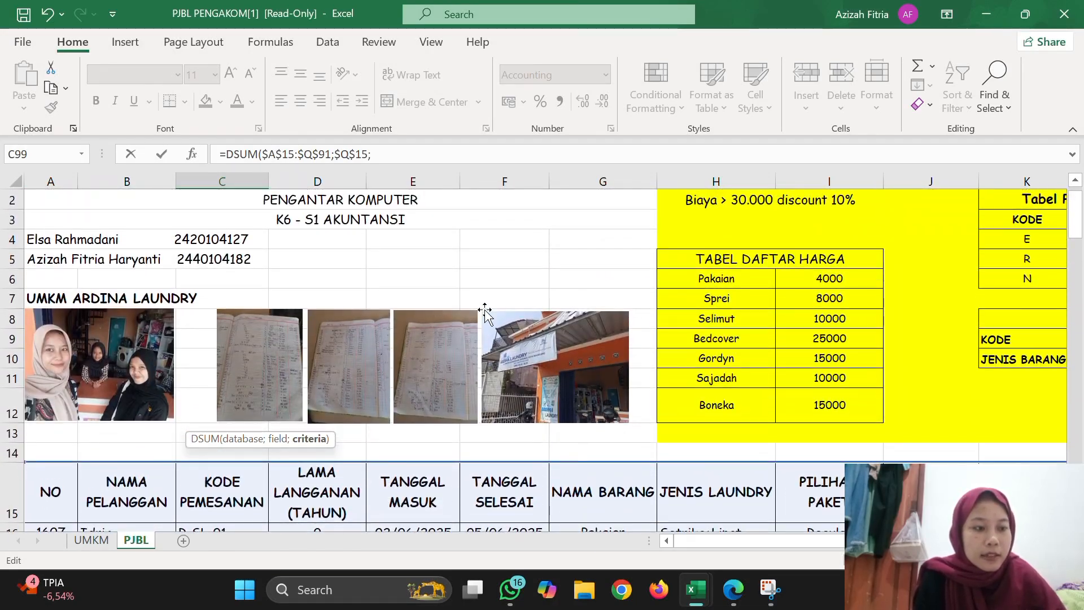
scroll(782, 281, right, 5)
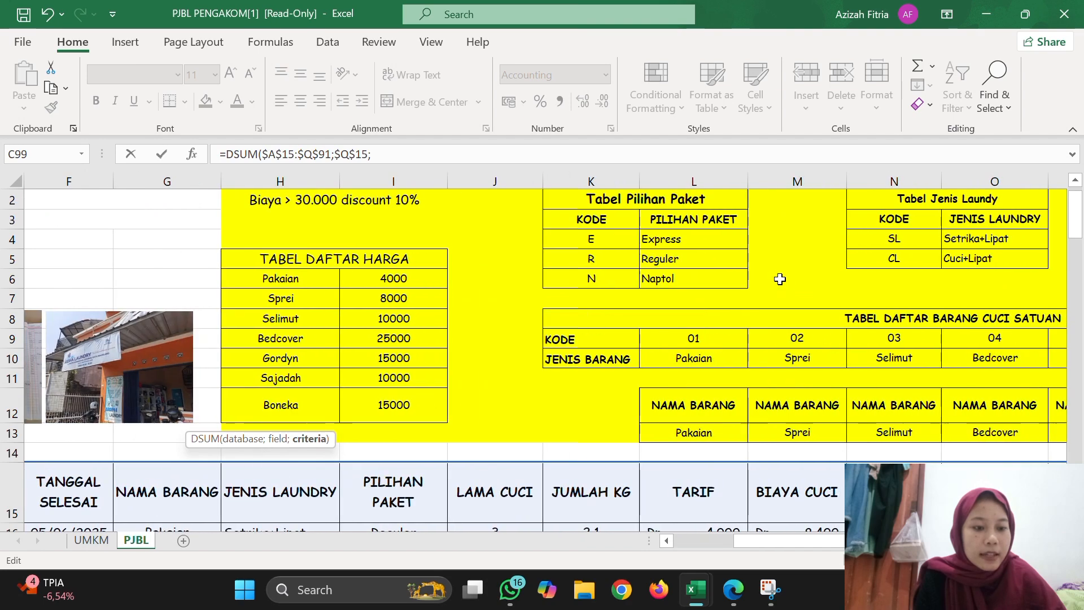
drag(722, 407, 734, 433)
scroll(735, 433, down, 20)
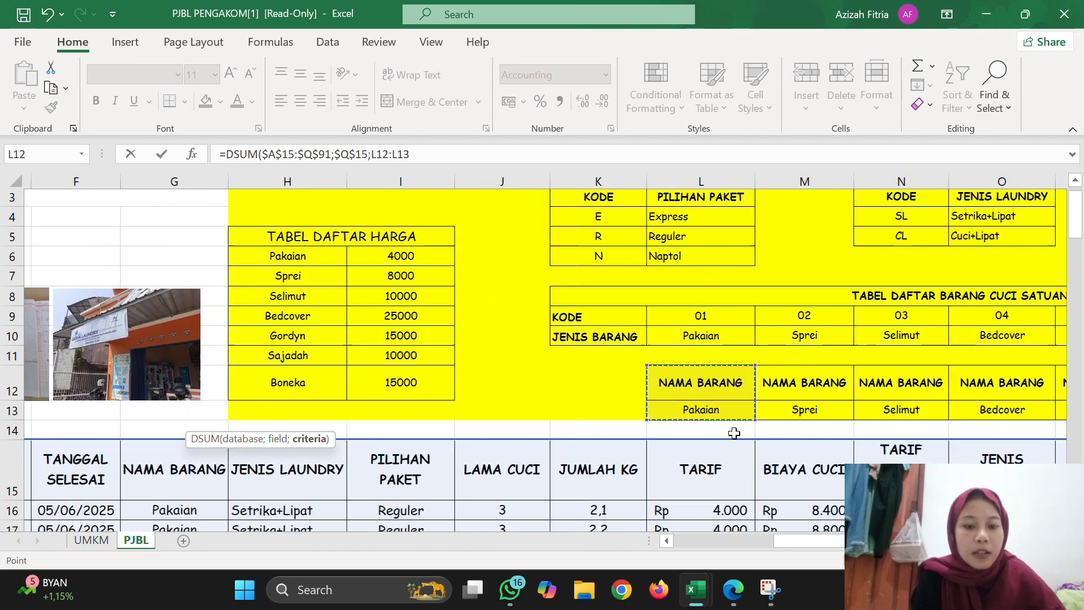
scroll(735, 433, down, 3)
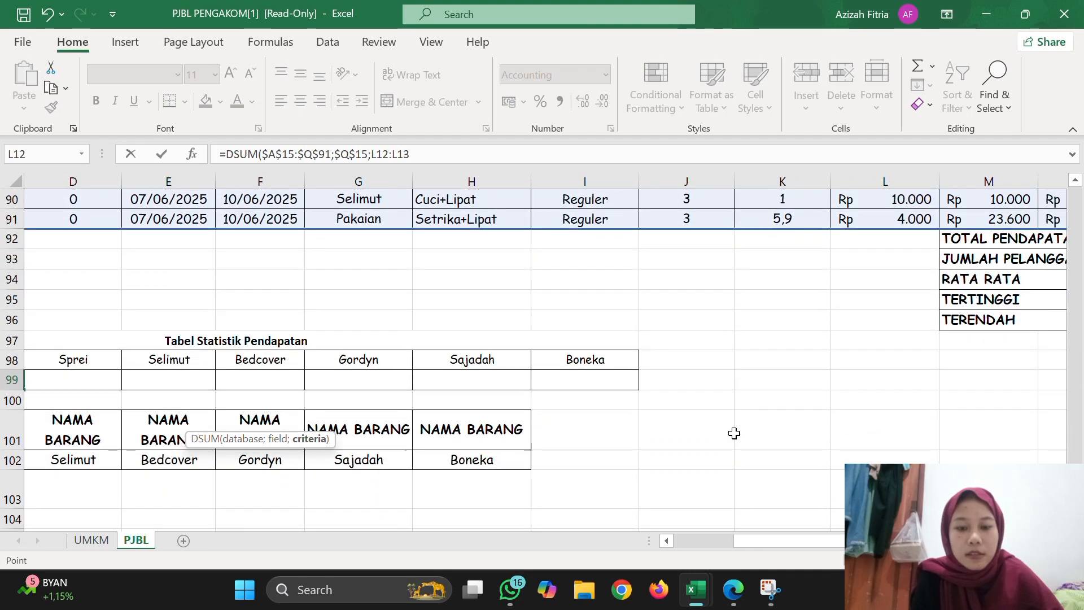
scroll(734, 433, left, 3)
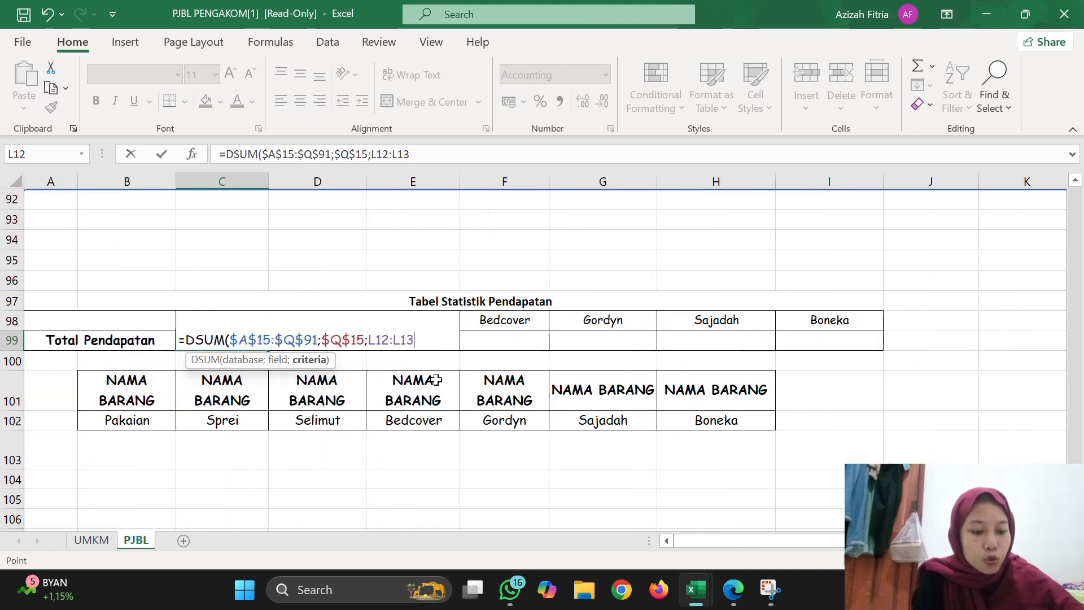
text())
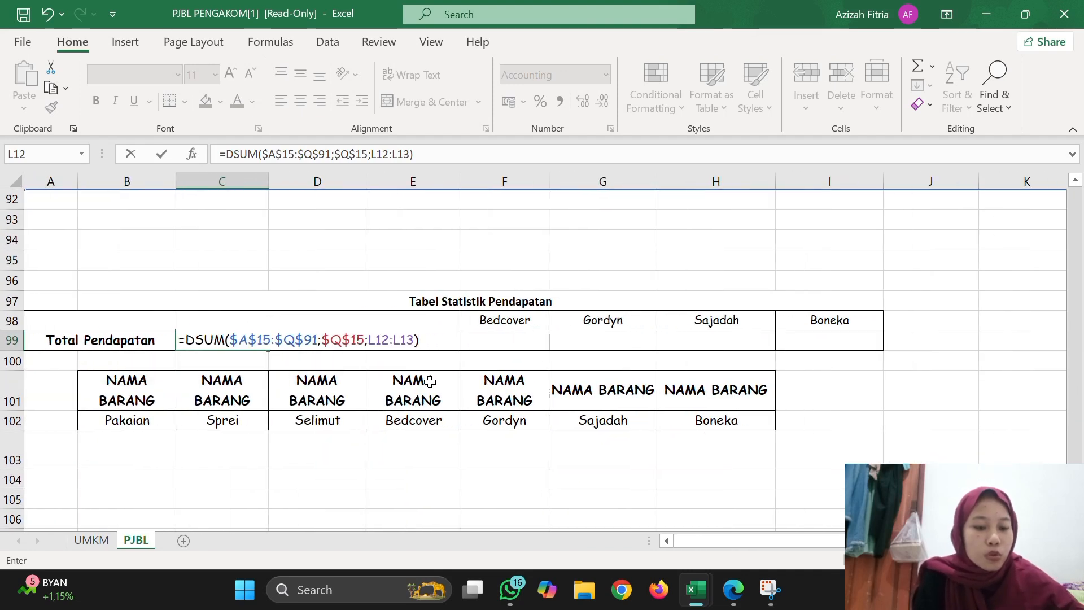
key(Return)
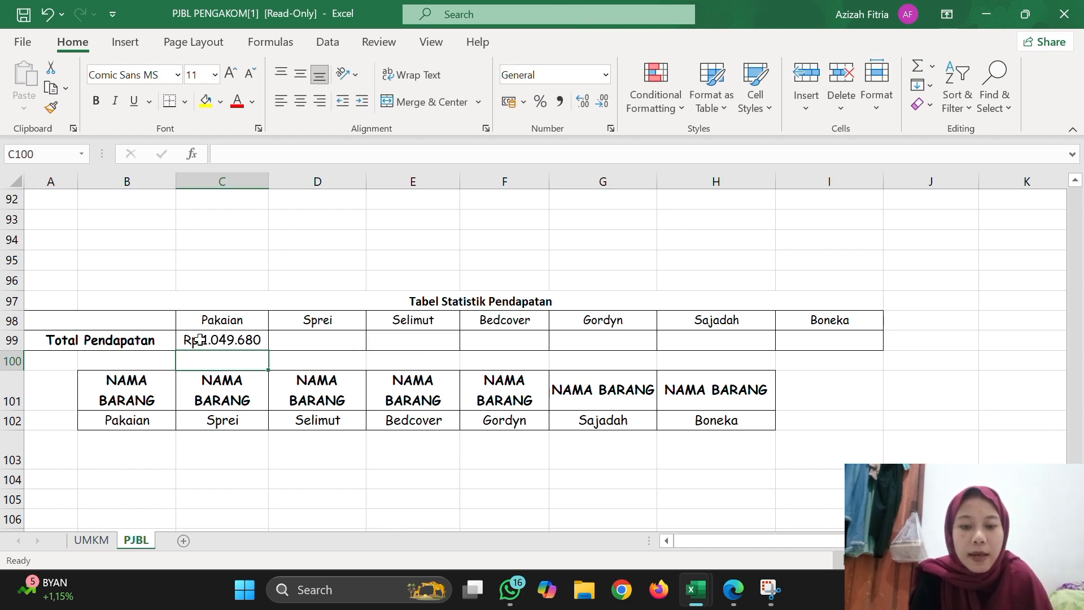
Fill the DSUM formula from C99 across to I99 for the items Sprei through Boneka.
click(242, 343)
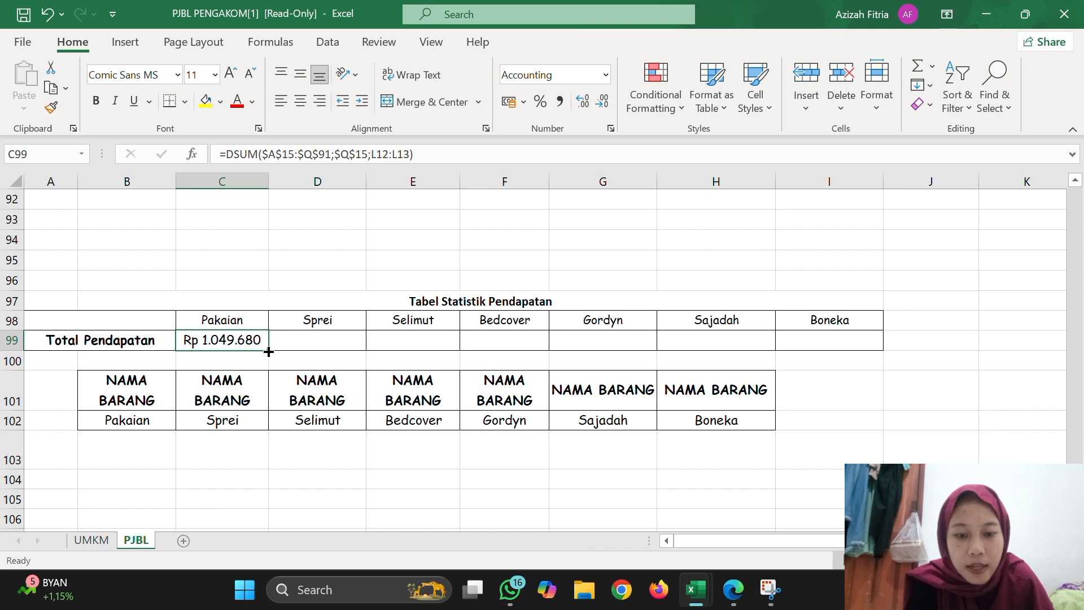
drag(268, 351, 861, 349)
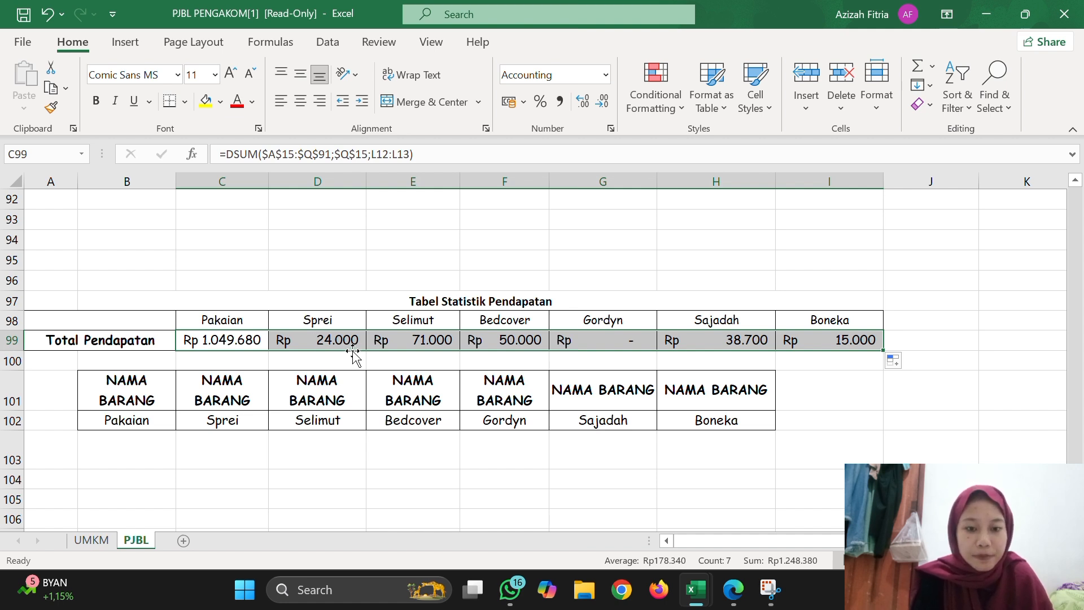
click(341, 325)
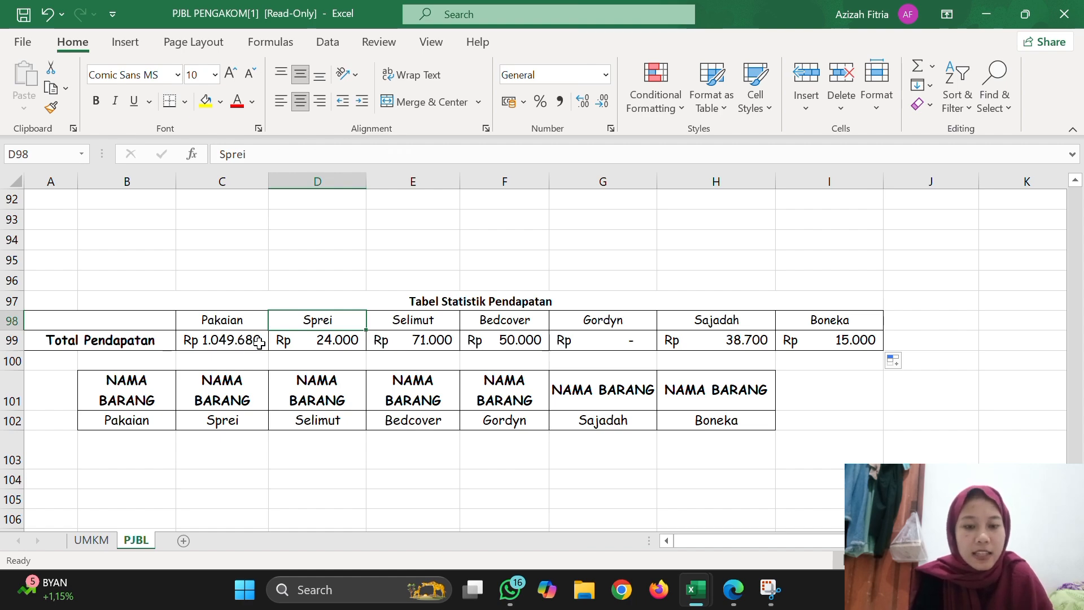
Review the order table's columns through TOTAL BAYAR and the price, package and item lists in TABEL BANTU.
scroll(445, 339, up, 20)
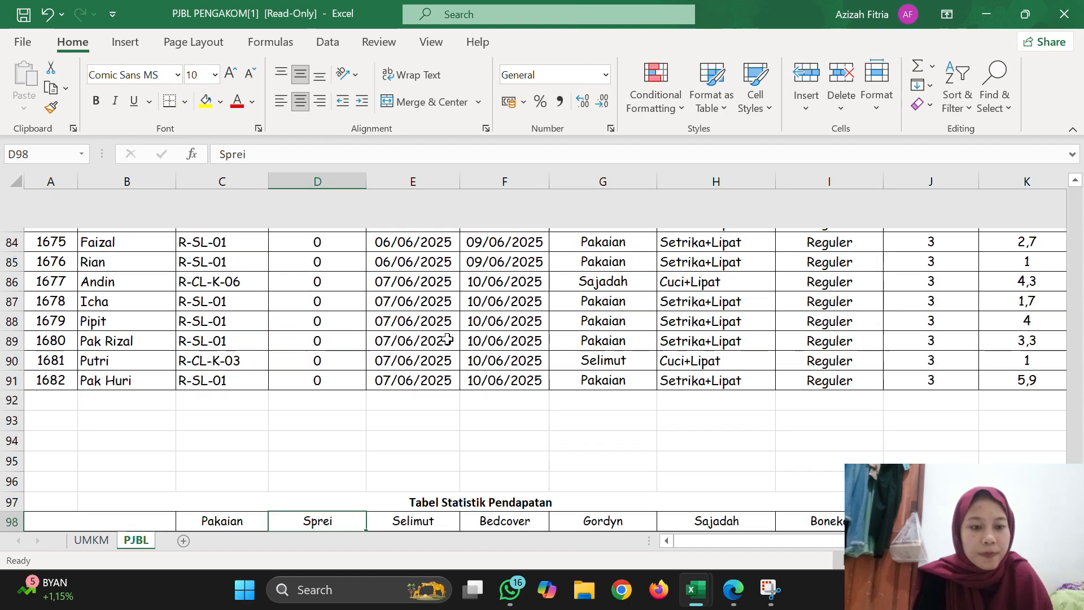
scroll(447, 338, up, 7)
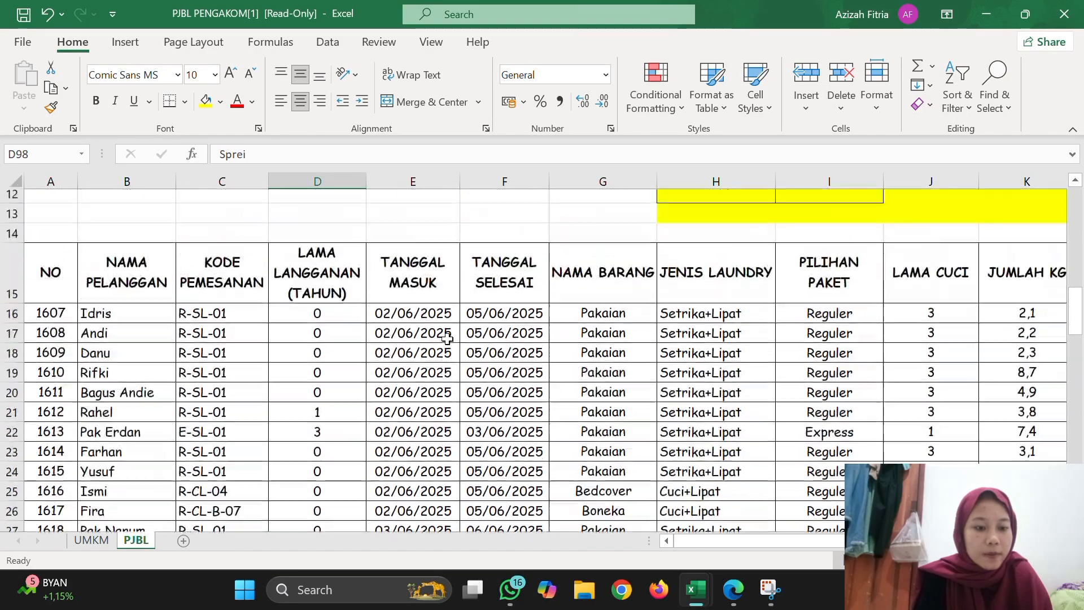
scroll(554, 275, down, 1)
scroll(553, 275, right, 1)
scroll(553, 275, up, 1)
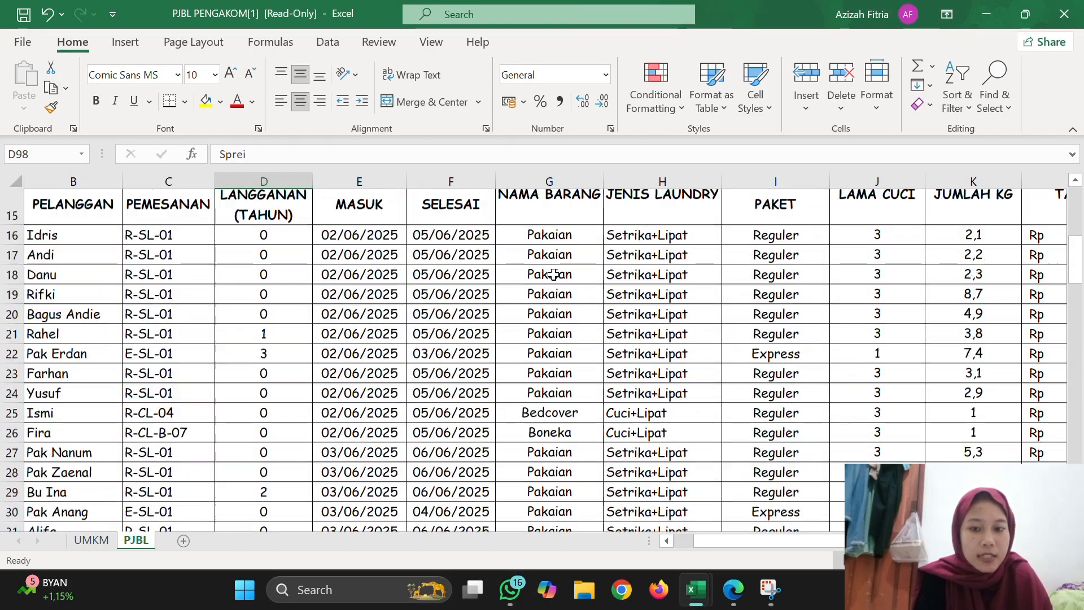
scroll(553, 275, right, 4)
scroll(553, 275, right, 2)
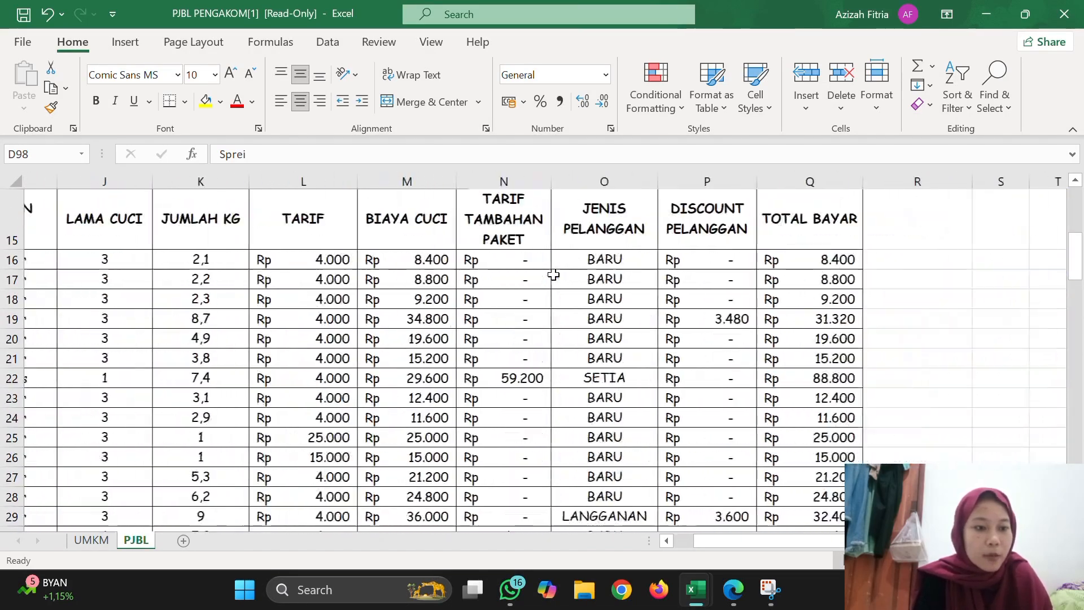
scroll(554, 275, up, 4)
scroll(554, 275, left, 1)
scroll(553, 275, up, 1)
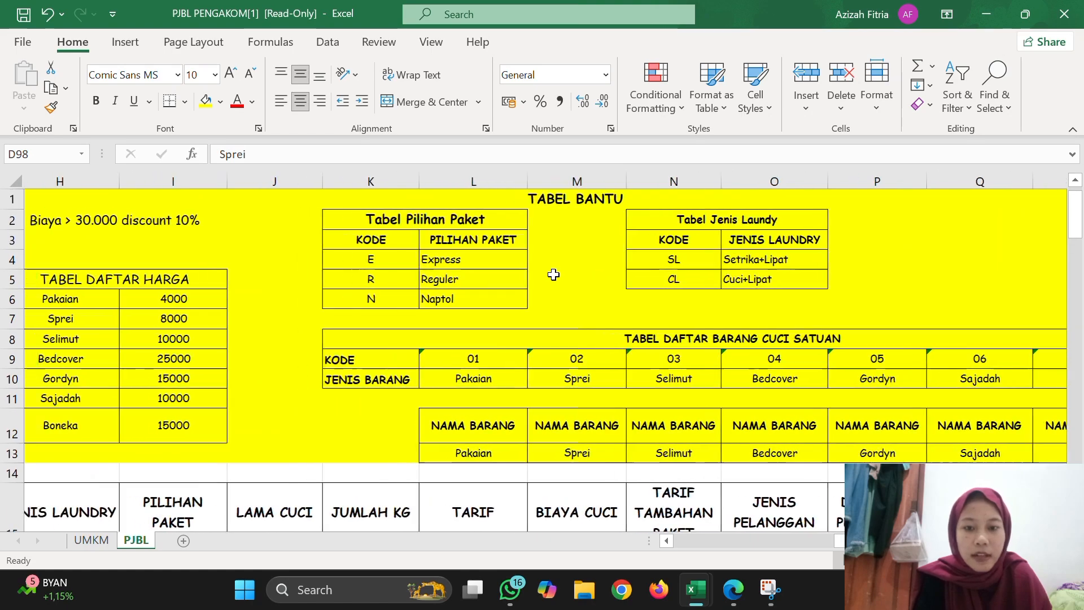
scroll(553, 275, down, 2)
scroll(554, 275, up, 1)
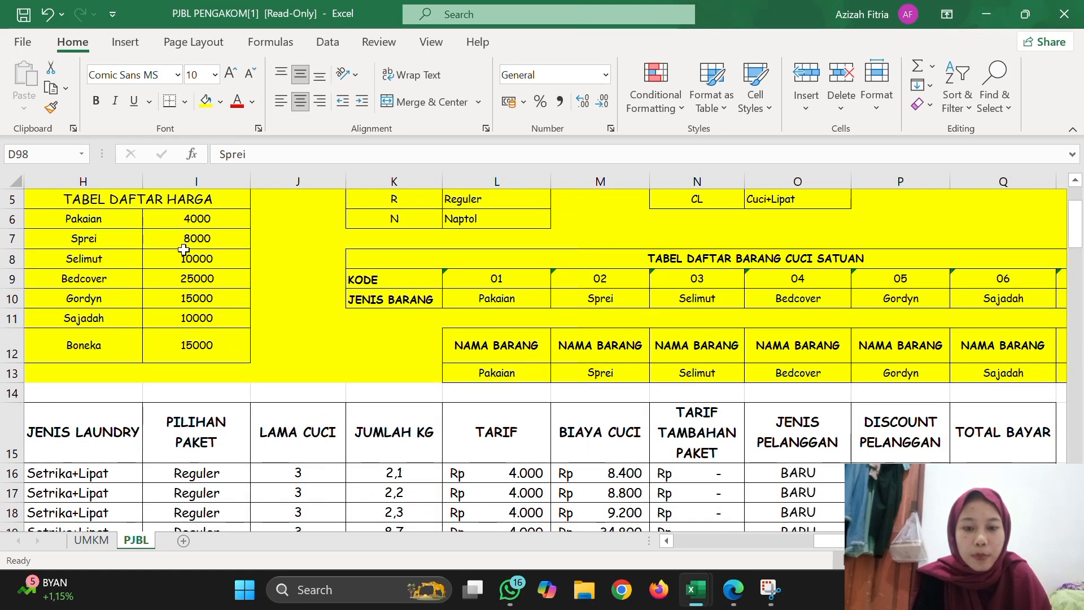
Examine the NAMA BARANG entries down the order table to the item totals in Tabel Statistik Pendapatan.
scroll(183, 250, down, 5)
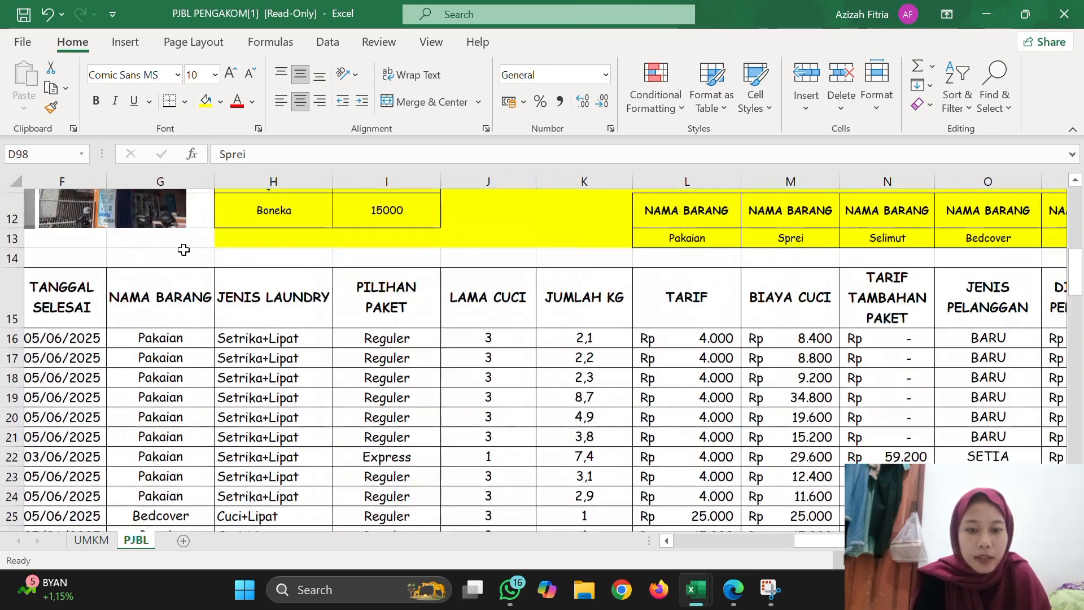
scroll(184, 249, down, 1)
scroll(183, 249, down, 3)
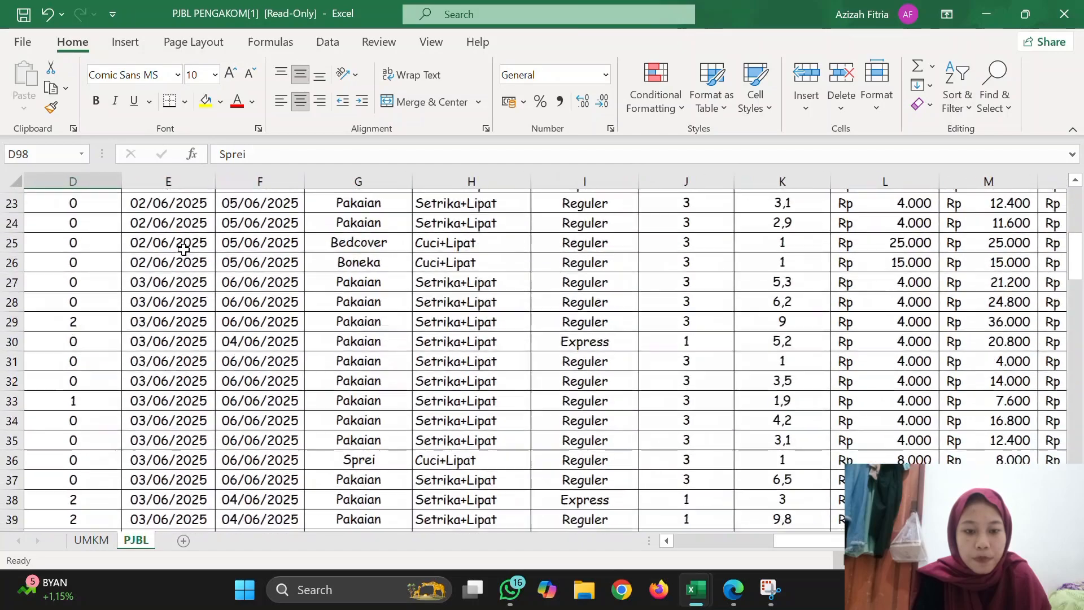
scroll(359, 455, down, 7)
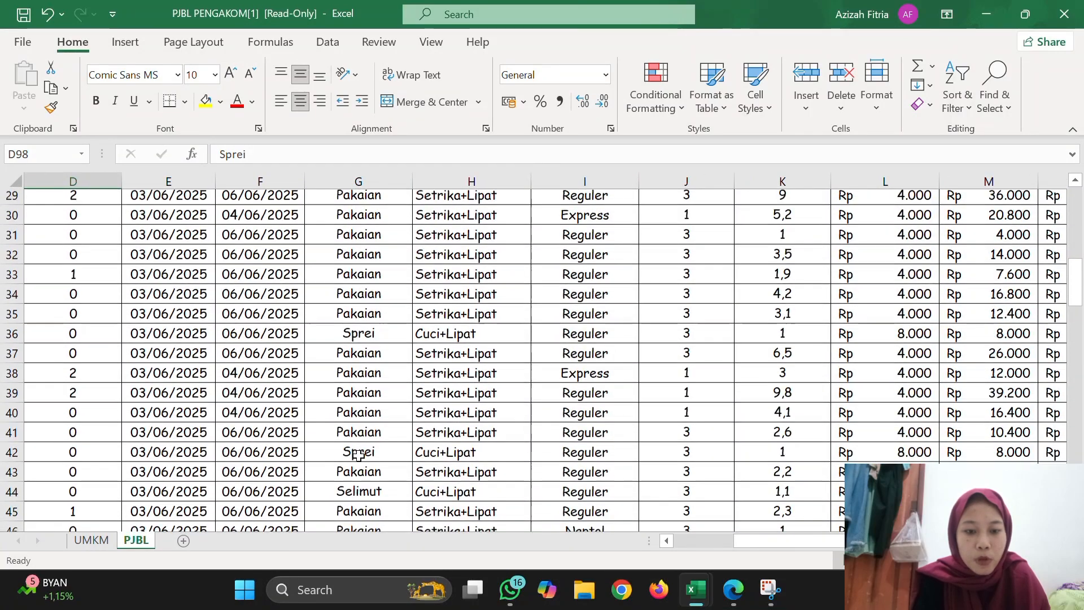
scroll(359, 456, down, 6)
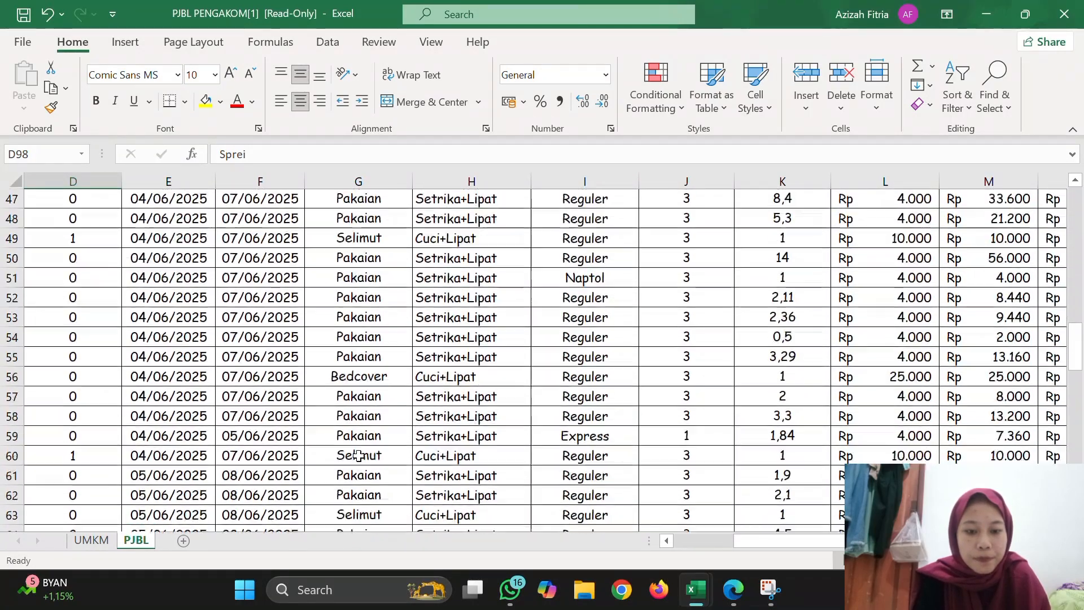
scroll(359, 455, down, 7)
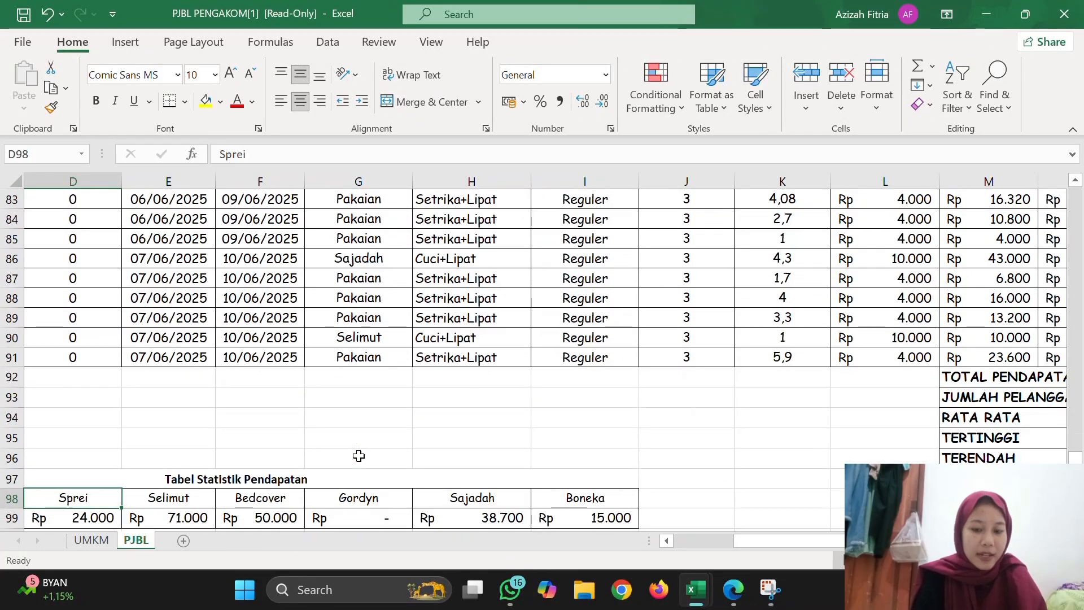
scroll(358, 456, left, 2)
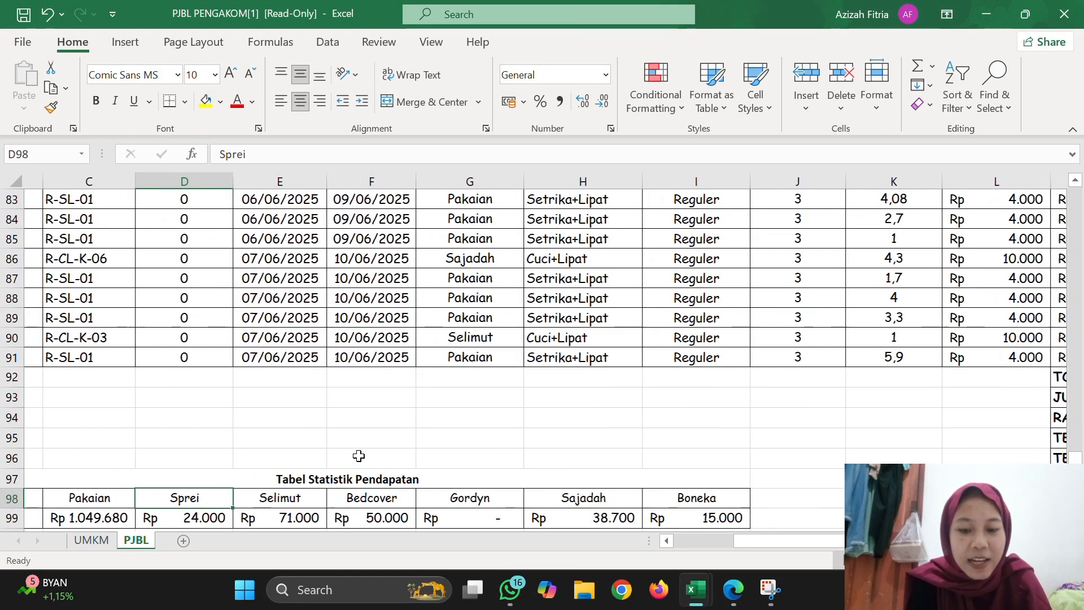
Insert a 3-D stacked column chart from the item names and revenue totals in C98:I99.
scroll(359, 456, down, 2)
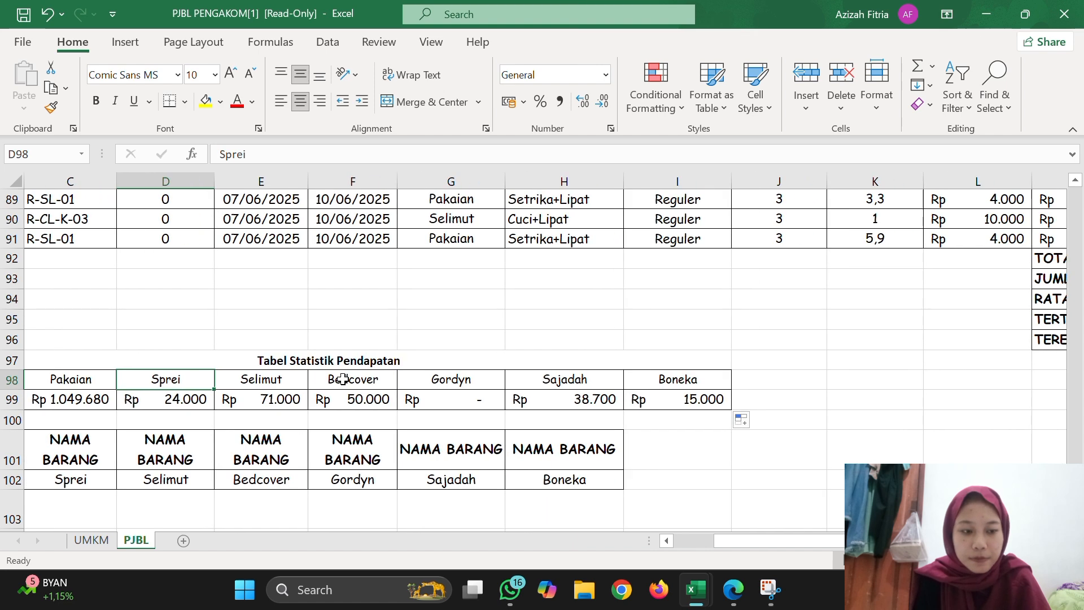
scroll(143, 375, left, 2)
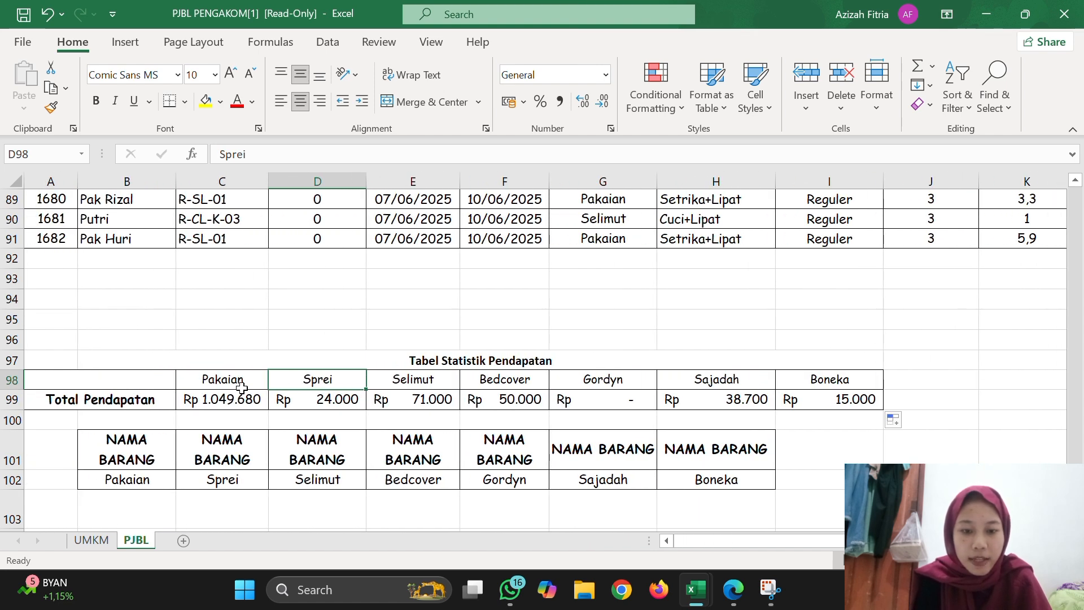
click(241, 381)
drag(241, 381, 780, 400)
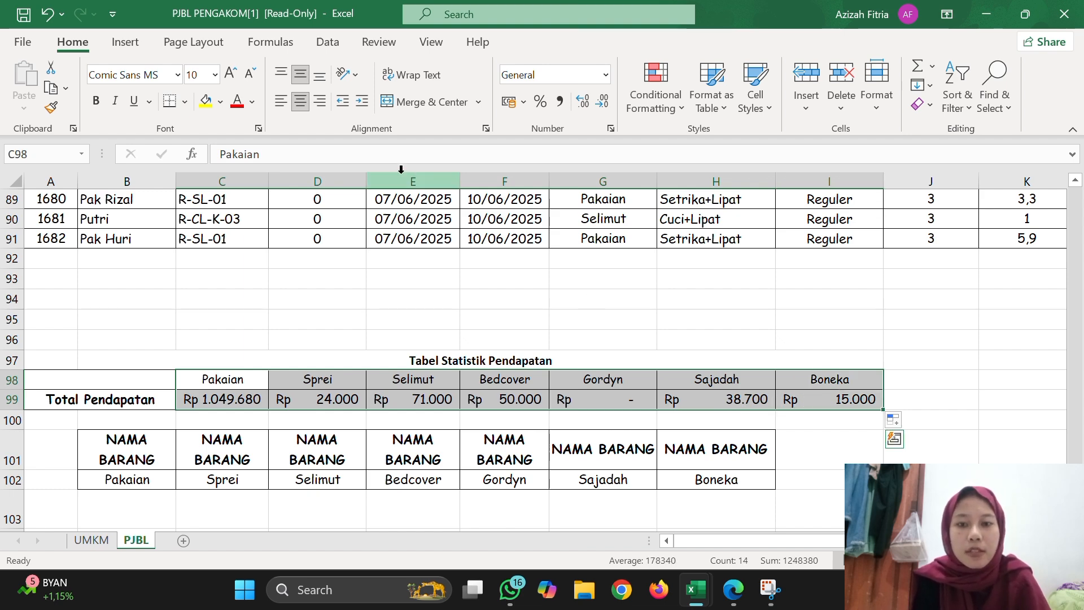
click(125, 44)
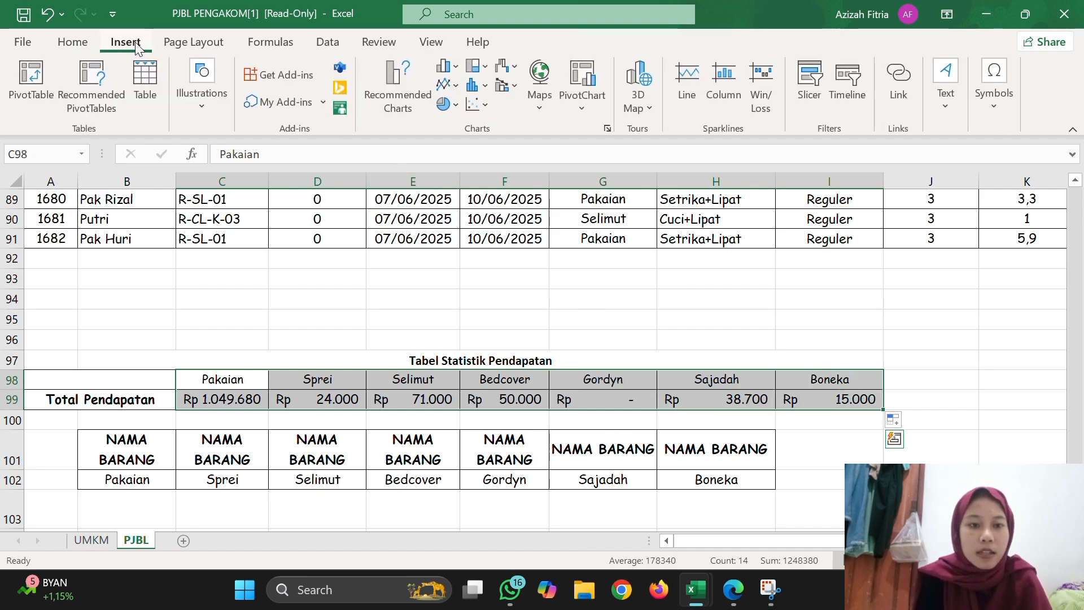
click(455, 71)
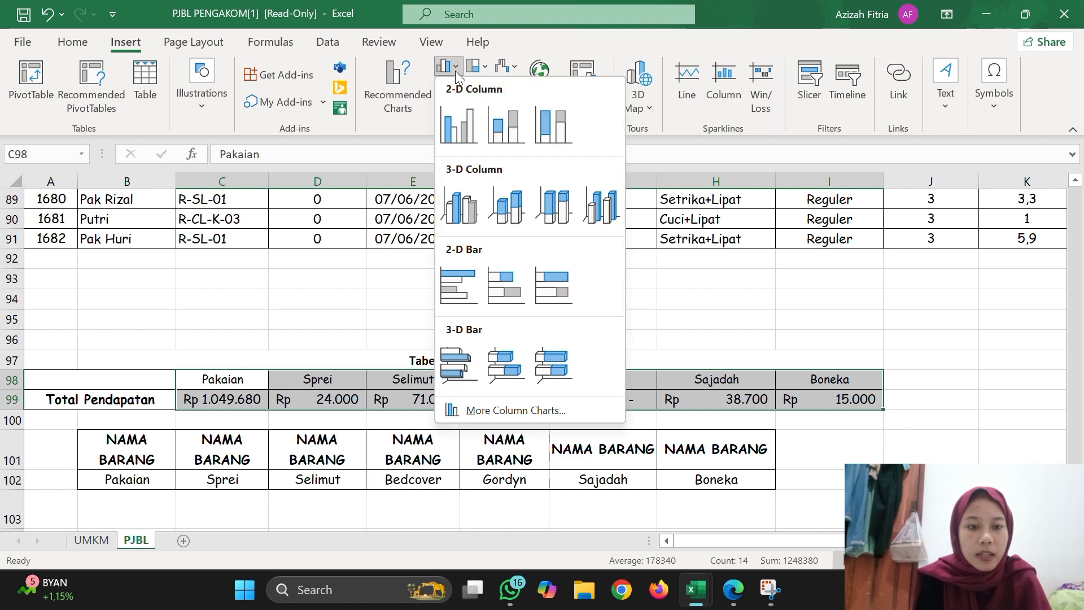
click(503, 204)
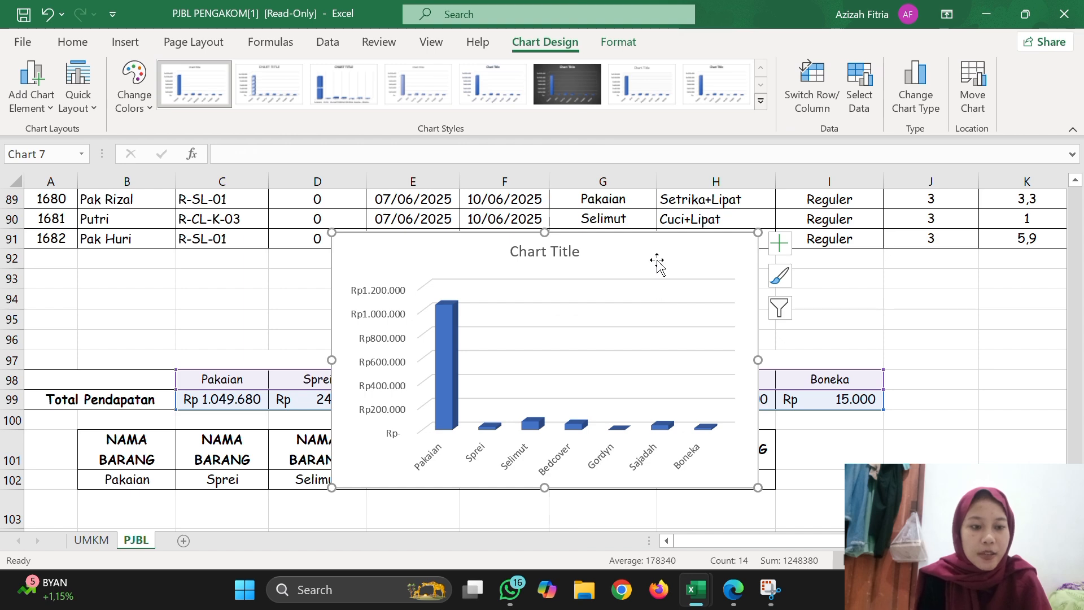
Move the column chart below the NAMA BARANG criteria table, spanning columns F to I from row 104.
drag(661, 264, 799, 489)
scroll(801, 491, down, 4)
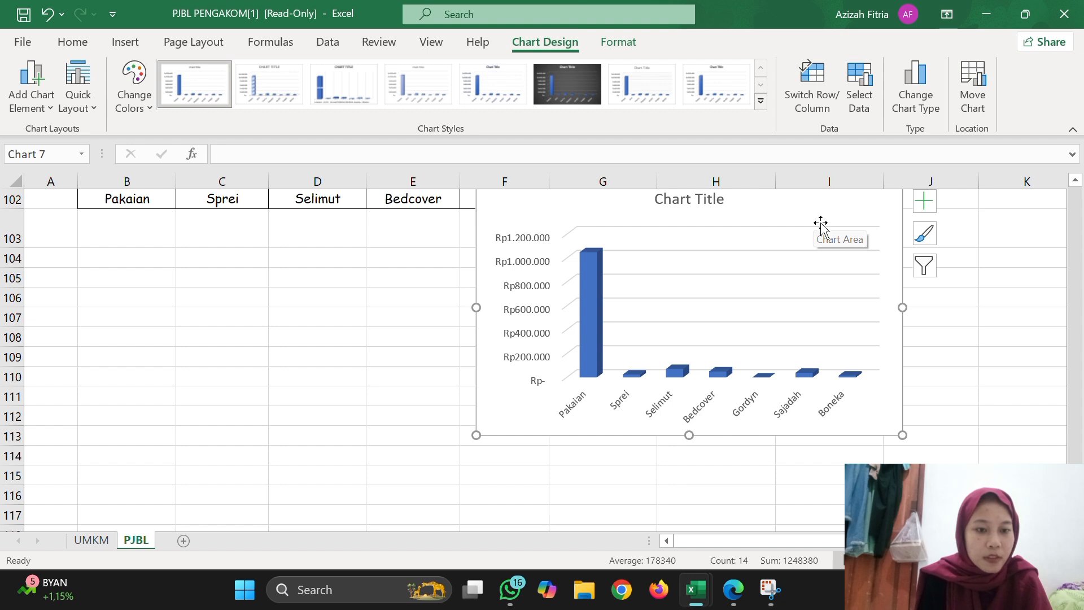
drag(820, 222, 805, 284)
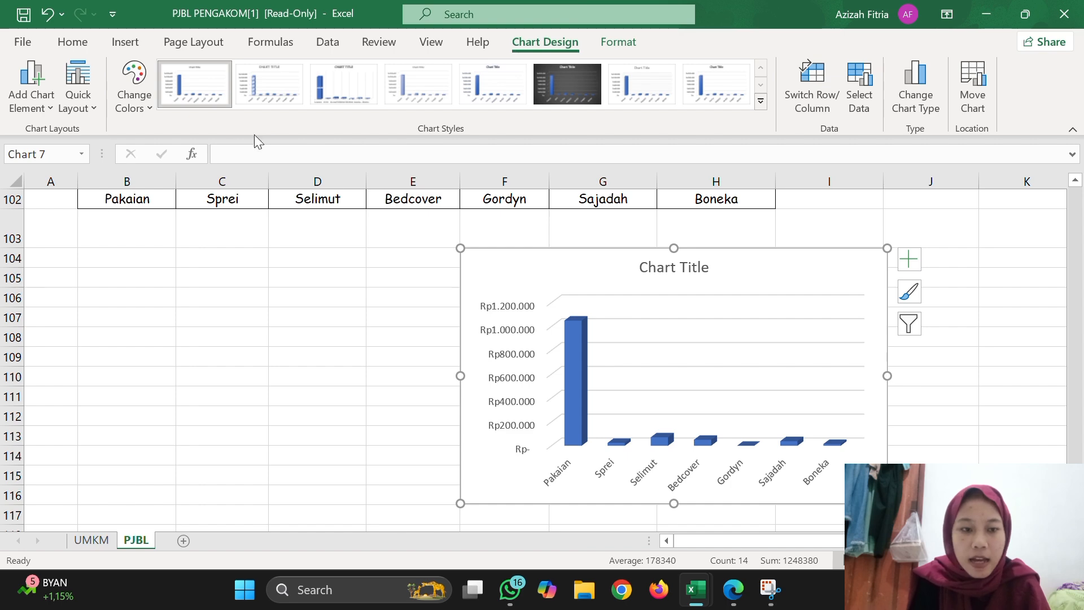
Insert a 3-D pie chart from the item names and revenue totals in C98:I99.
scroll(370, 204, up, 2)
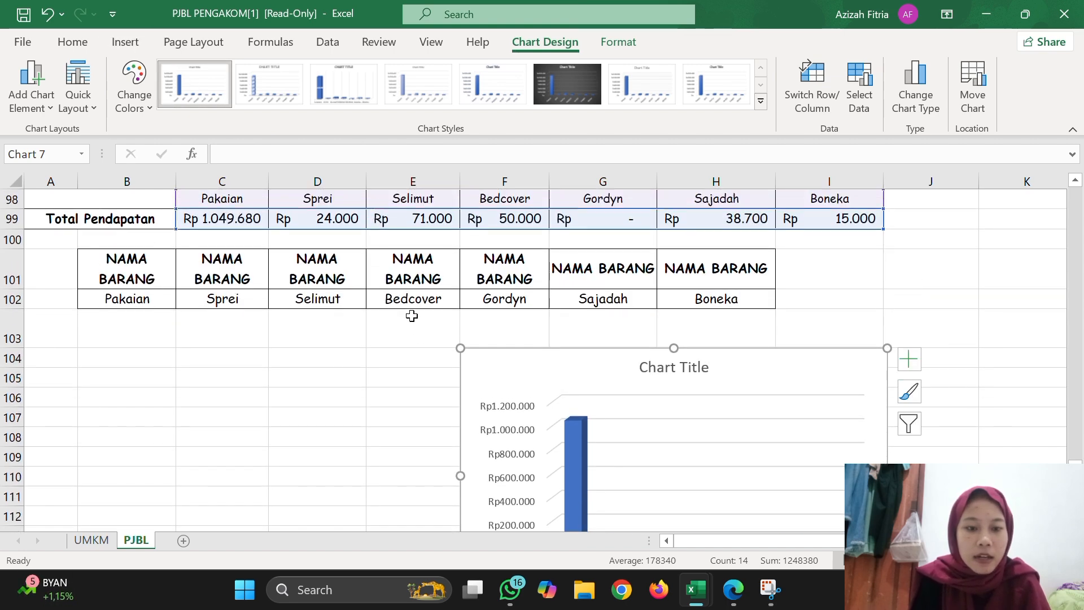
click(450, 365)
scroll(363, 348, up, 2)
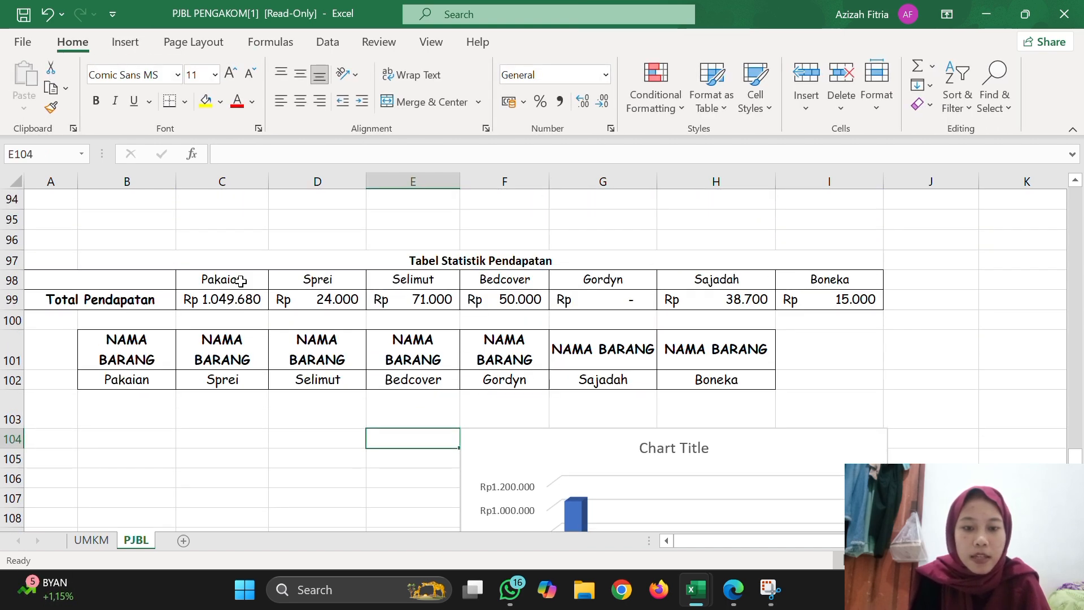
drag(241, 281, 557, 301)
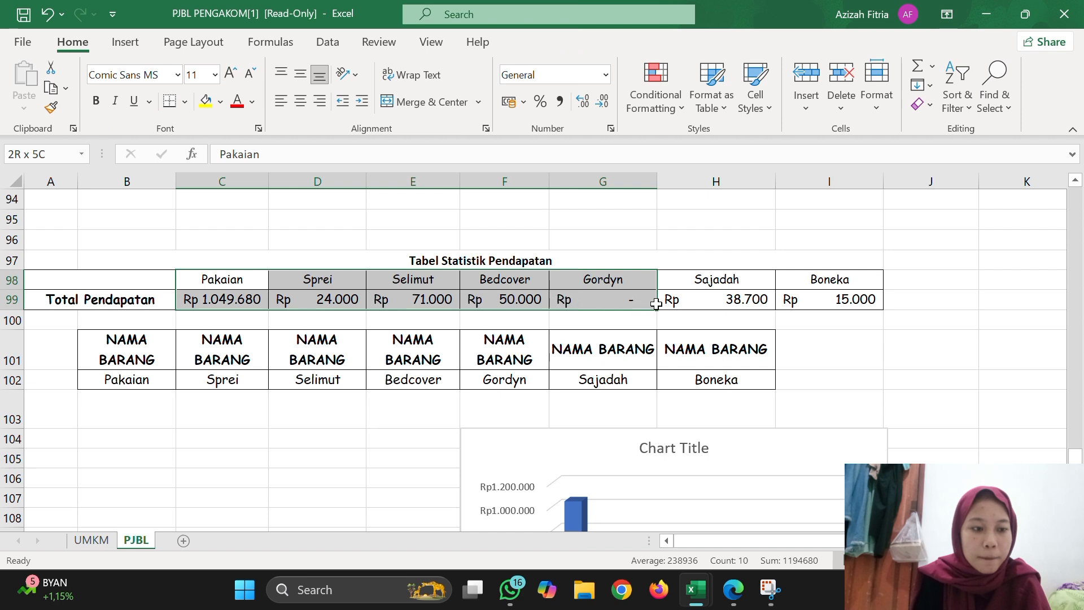
drag(657, 303, 827, 306)
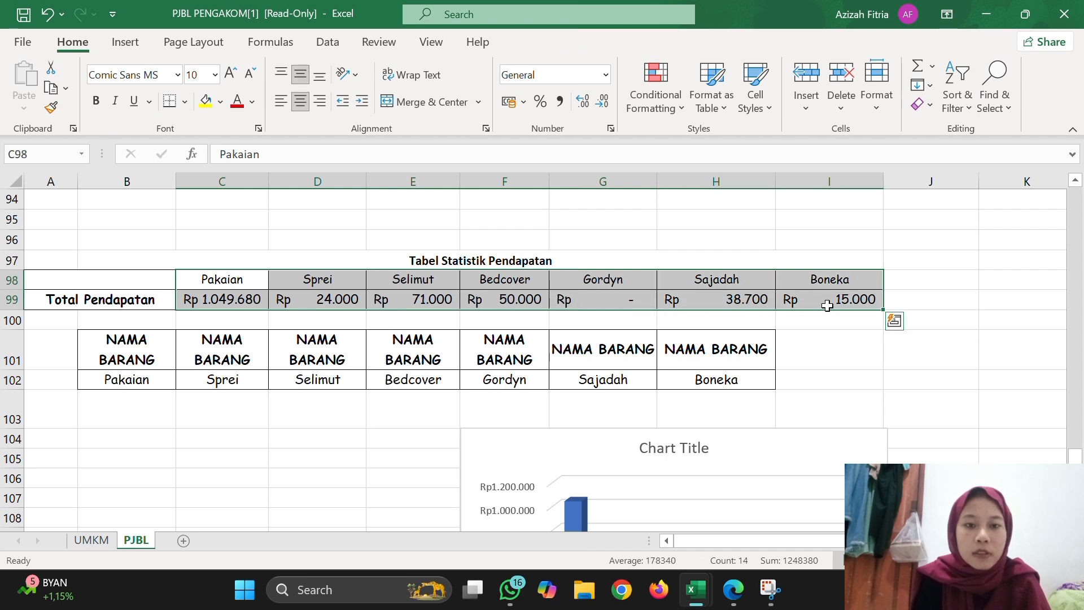
click(126, 45)
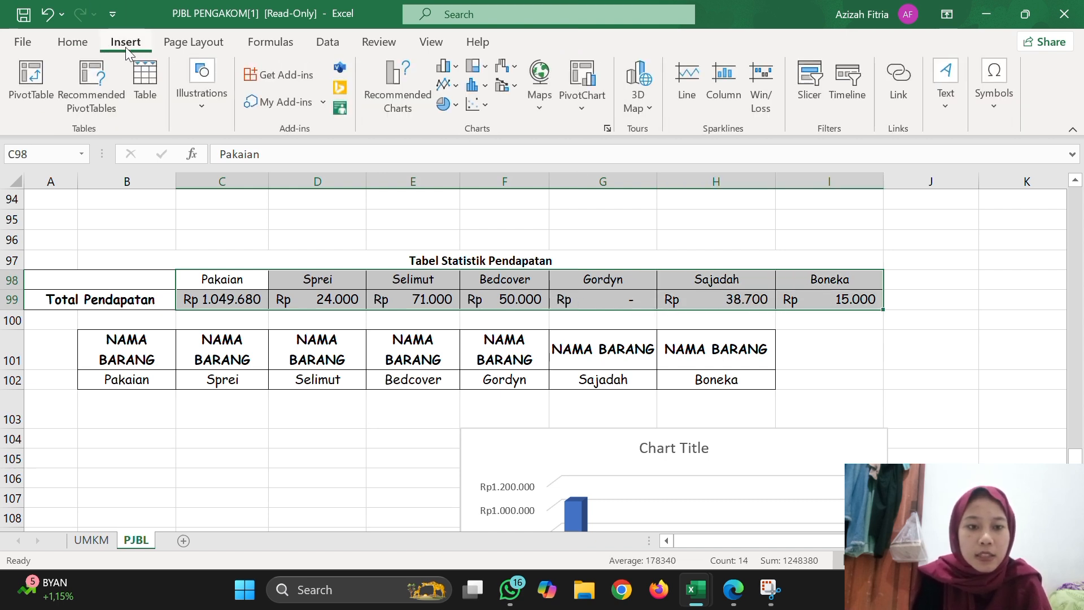
click(450, 105)
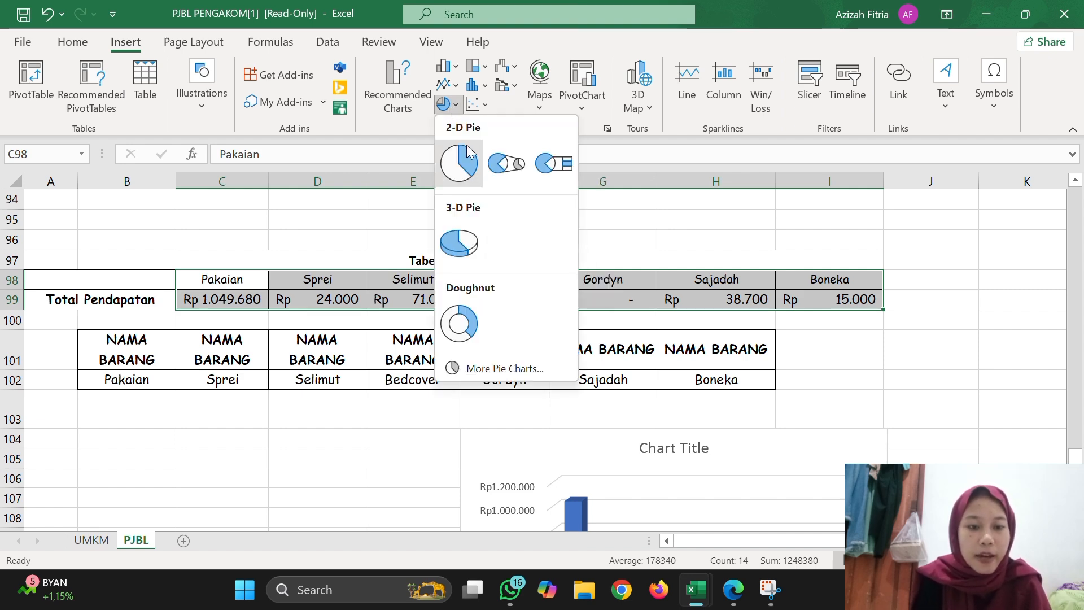
click(459, 243)
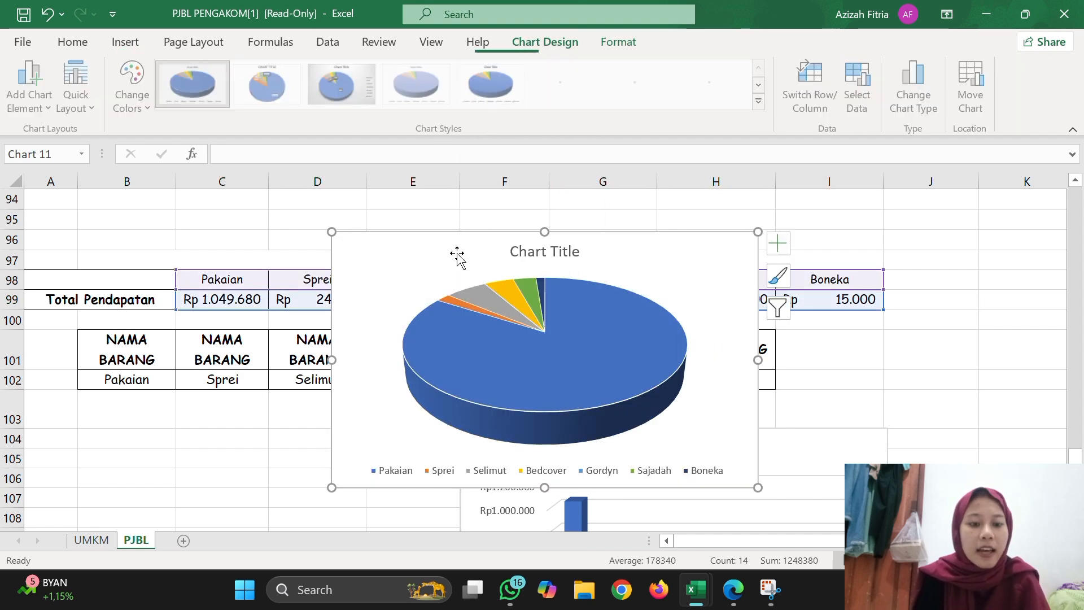
Move the pie chart beside the column chart, covering columns A to E from row 104.
scroll(460, 254, down, 1)
click(701, 223)
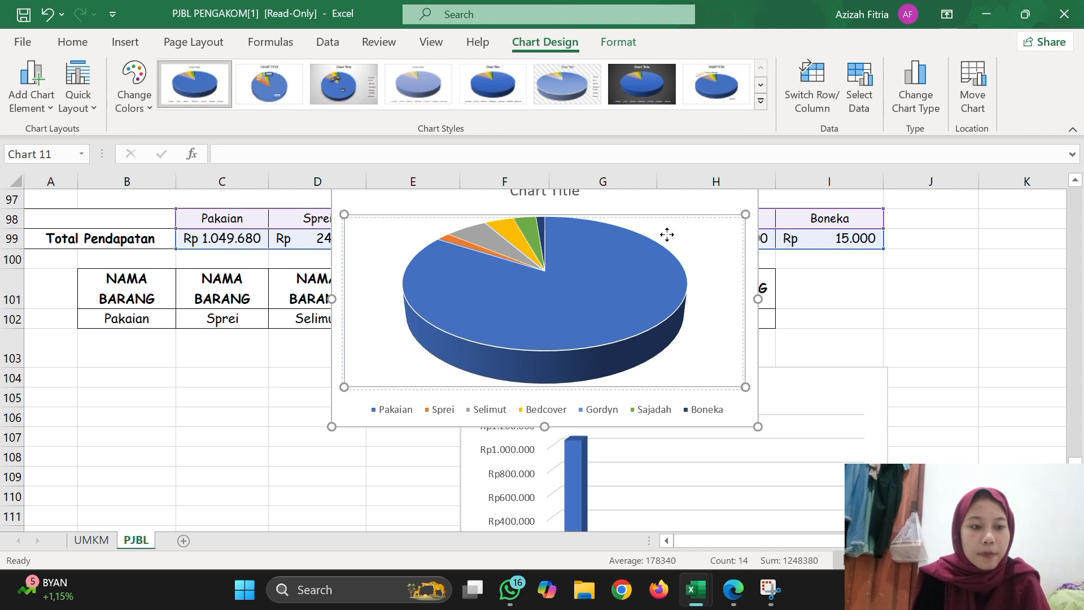
drag(714, 217, 401, 406)
scroll(401, 405, down, 2)
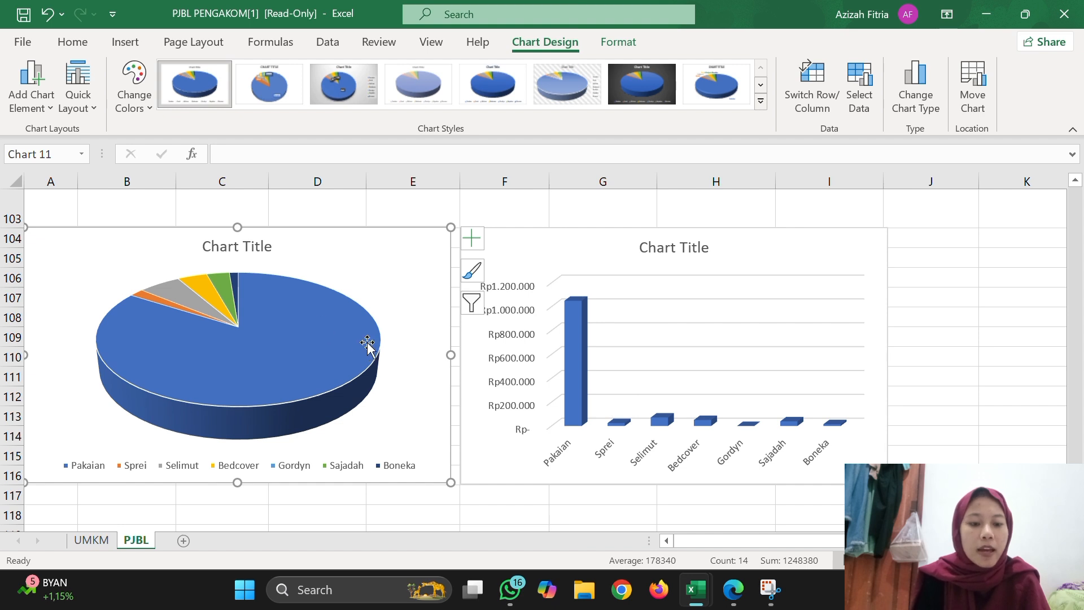
Replace the column chart's placeholder title with STATISTIK PENDAPATAN.
click(696, 258)
double_click(696, 257)
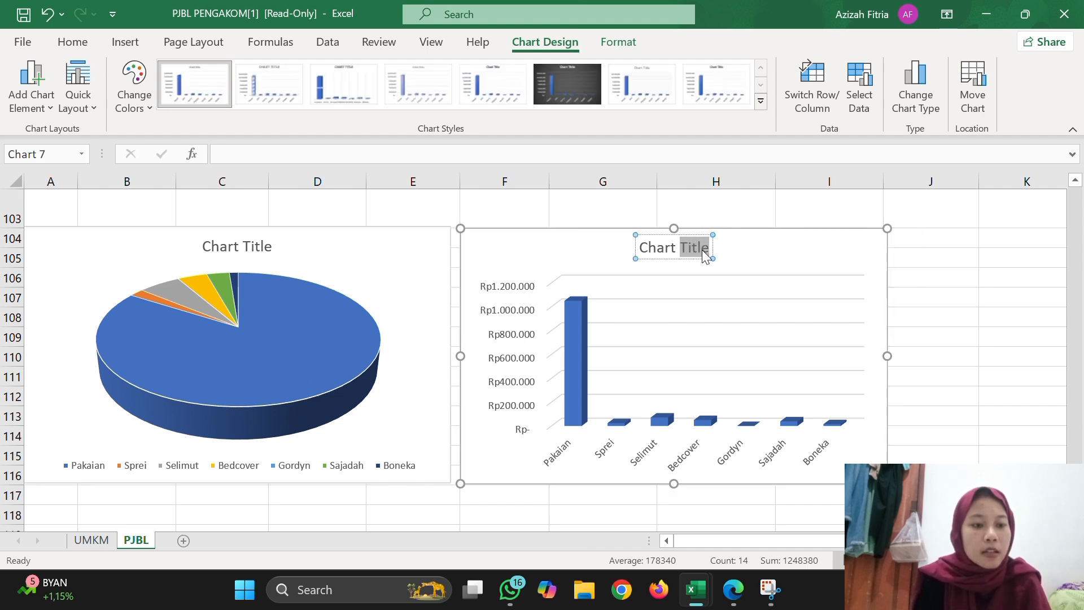
click(702, 249)
key(Delete)
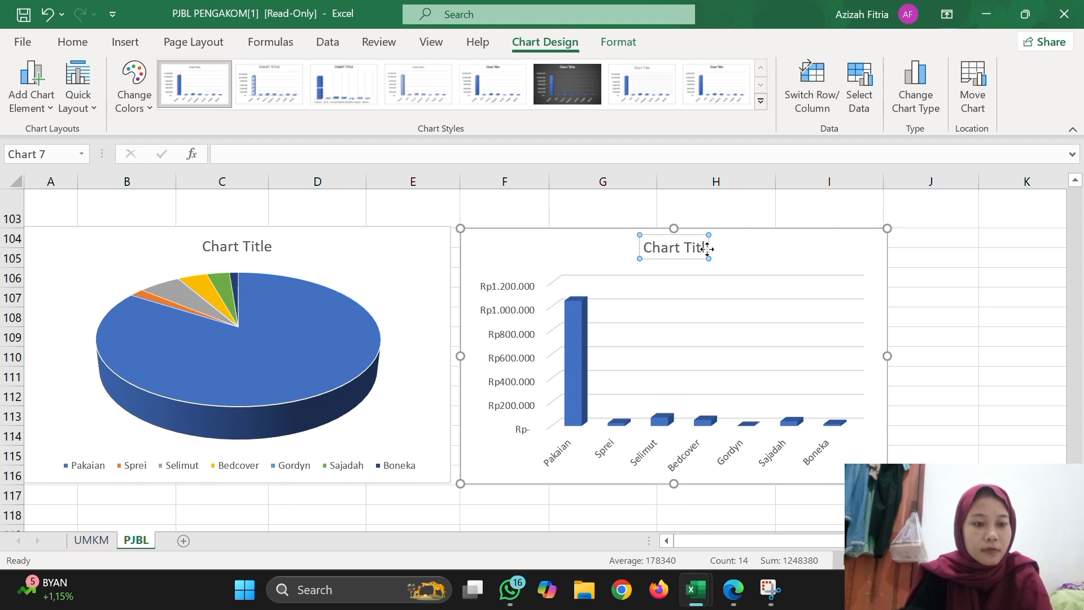
key(BackSpace)
key(BackSpace)
key(BackSpace)
key(BackSpace)
key(BackSpace)
key(BackSpace)
key(BackSpace)
key(BackSpace)
key(BackSpace)
key(BackSpace)
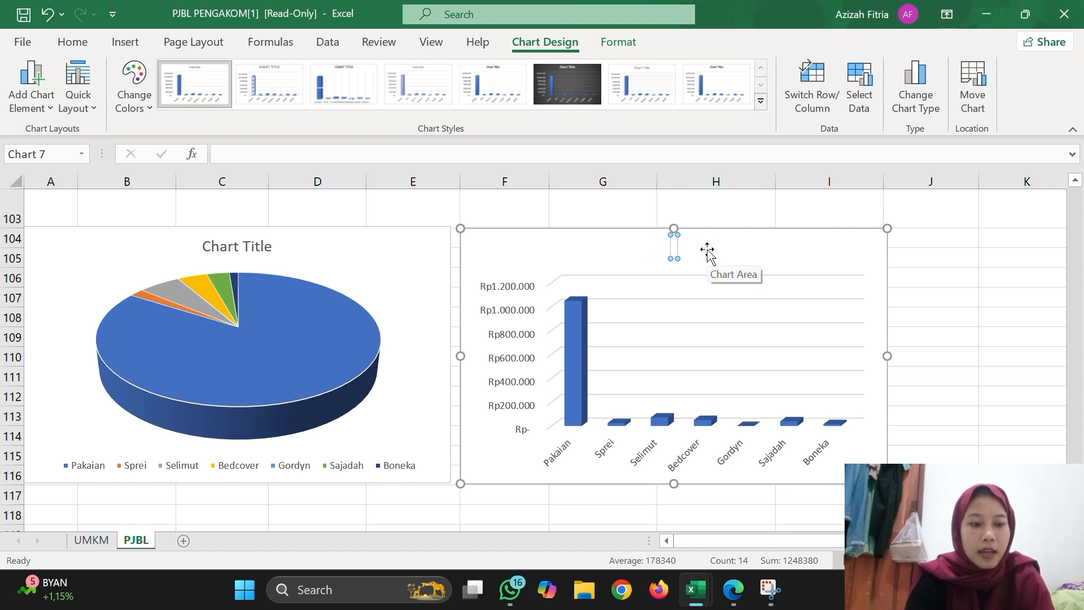
text(STA)
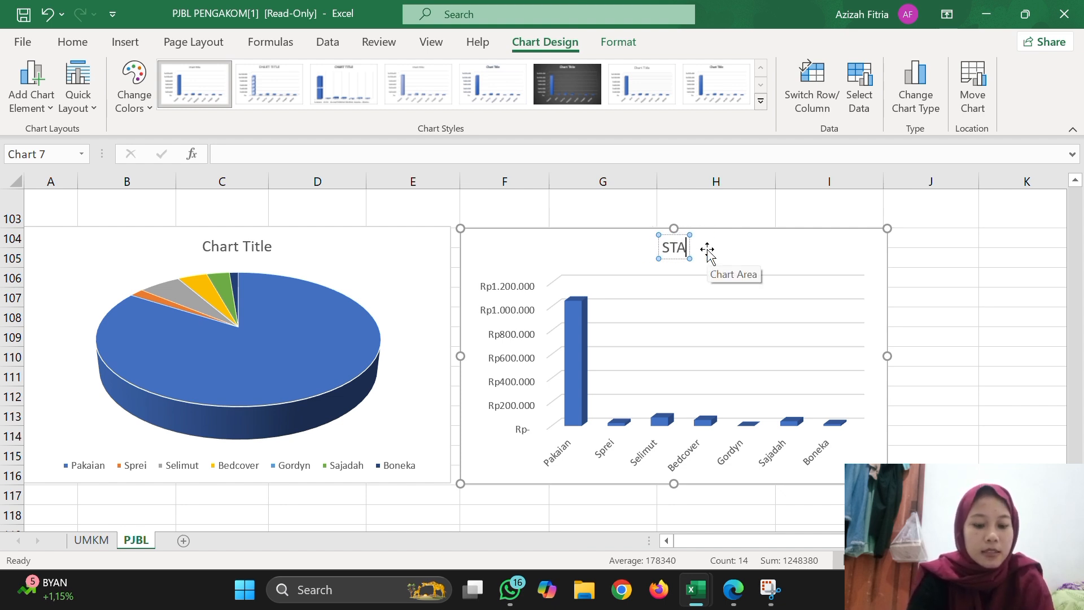
text(TISTI)
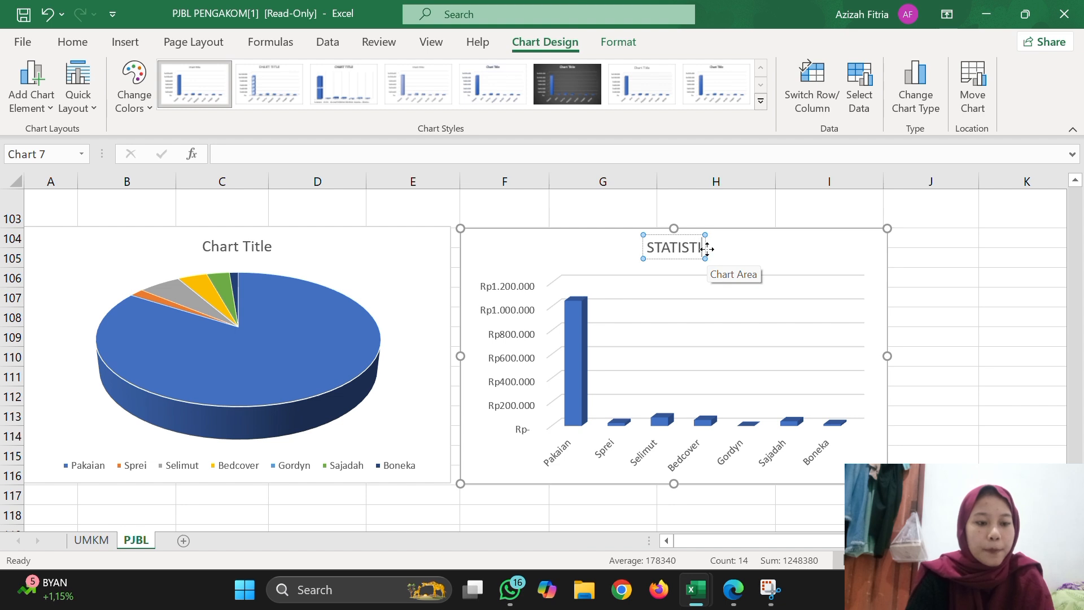
text(L)
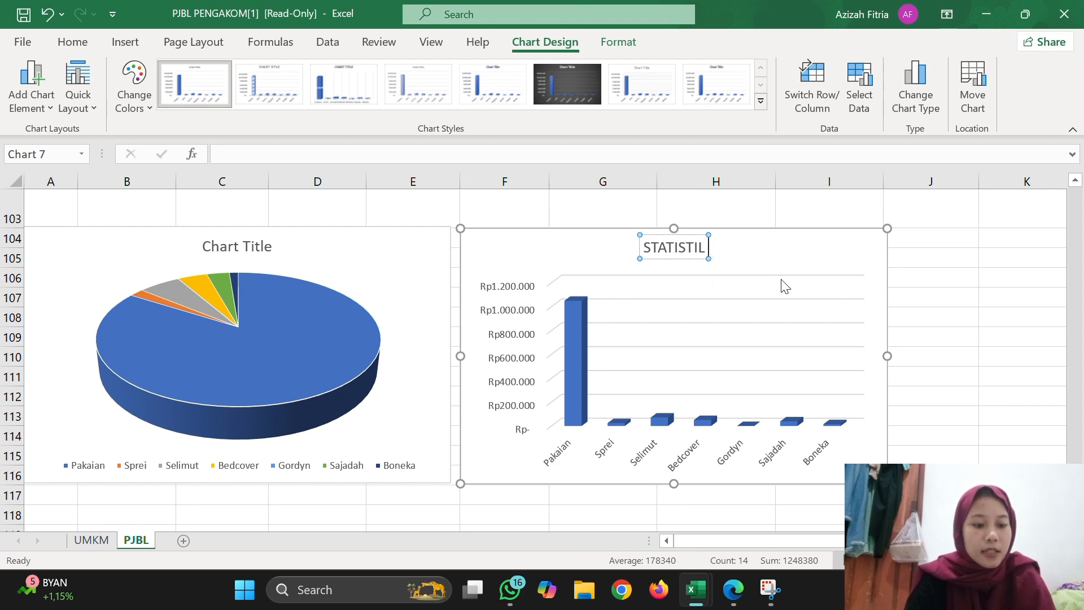
key(BackSpace)
text(K P)
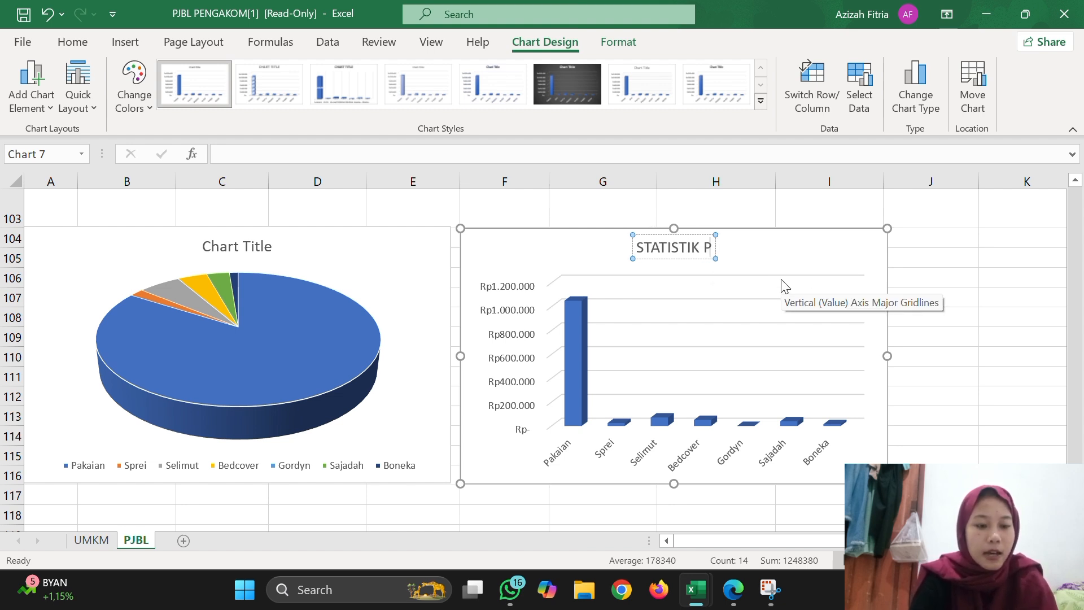
text(ENDAPAT)
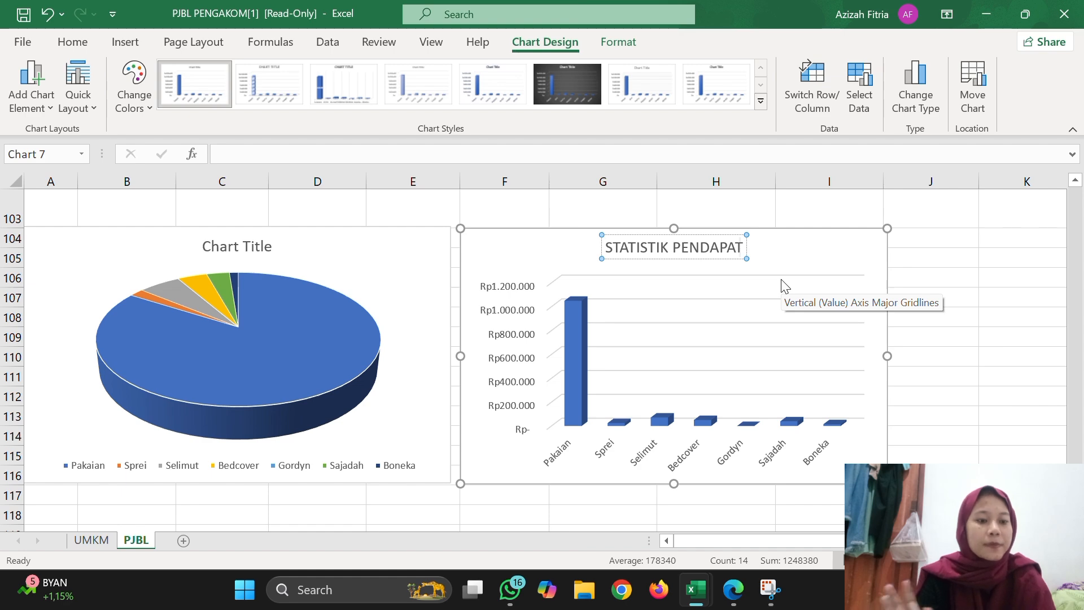
text(AN)
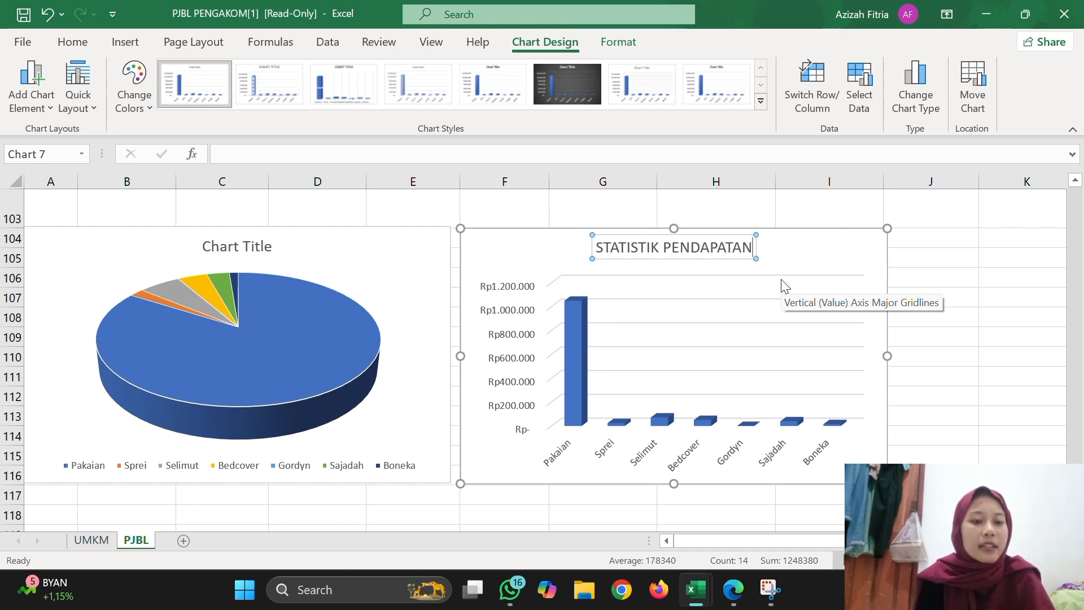
Review the PJBL sheet from the charts and TABEL BANTU helper tables through the order rows to the revenue summary.
ctrl+scroll(785, 285, down, 2)
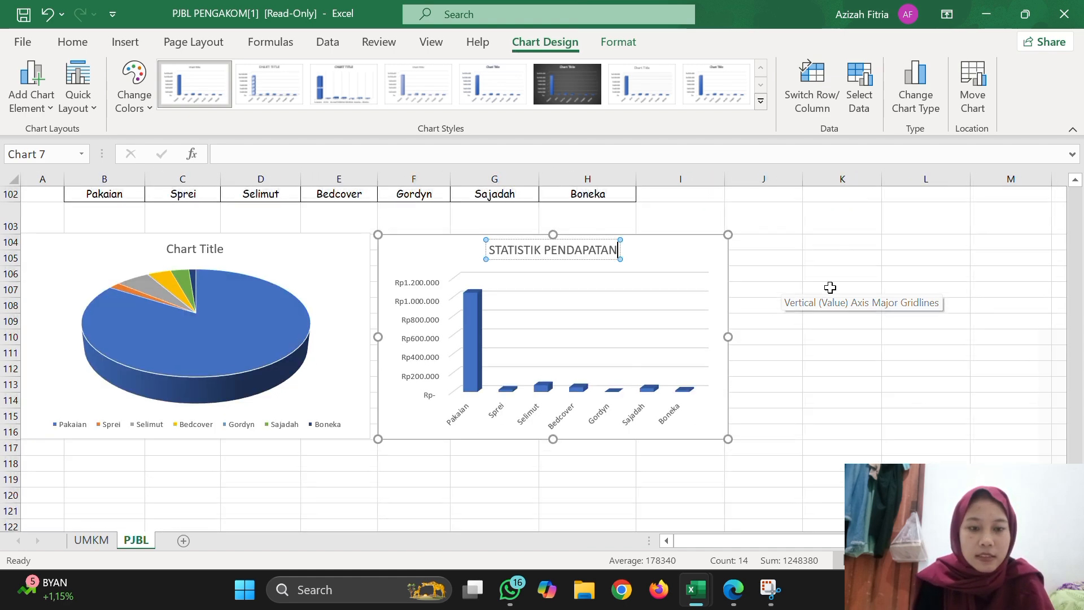
ctrl+scroll(765, 339, down, 4)
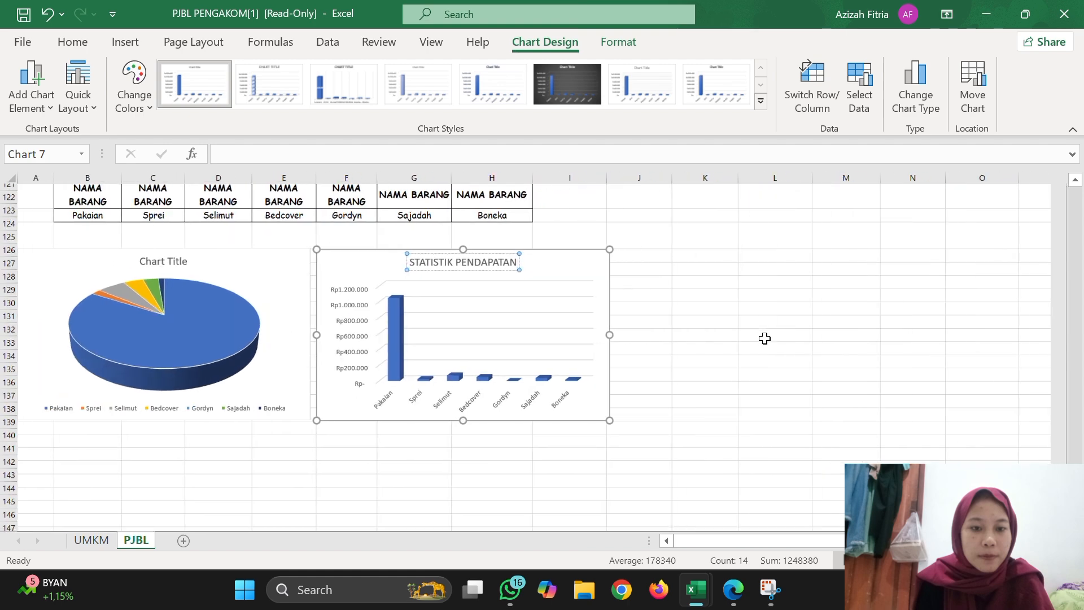
scroll(765, 338, up, 3)
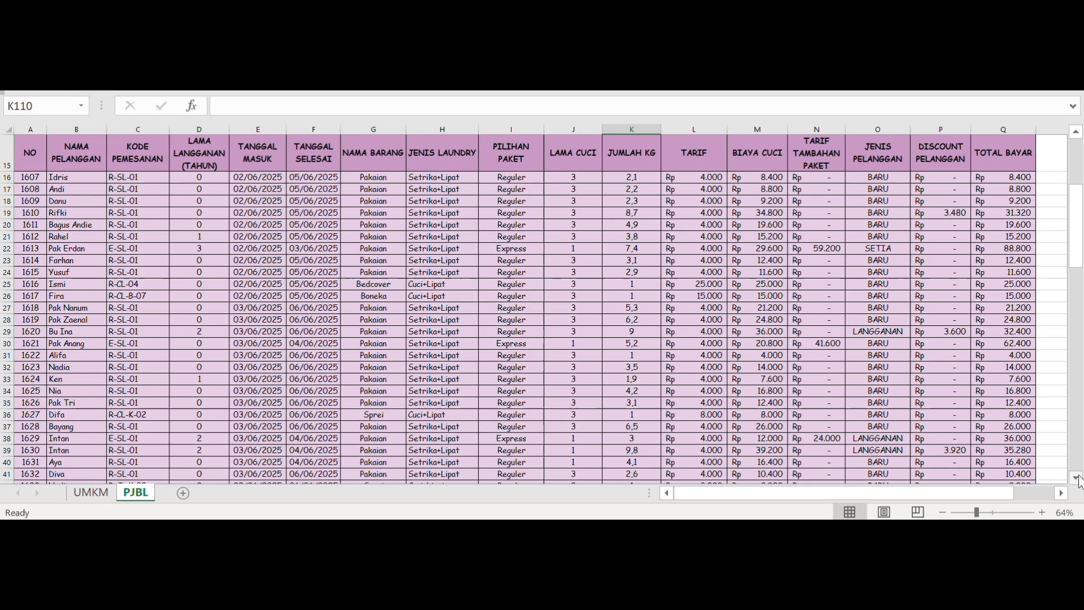
scroll(1078, 480, down, 3)
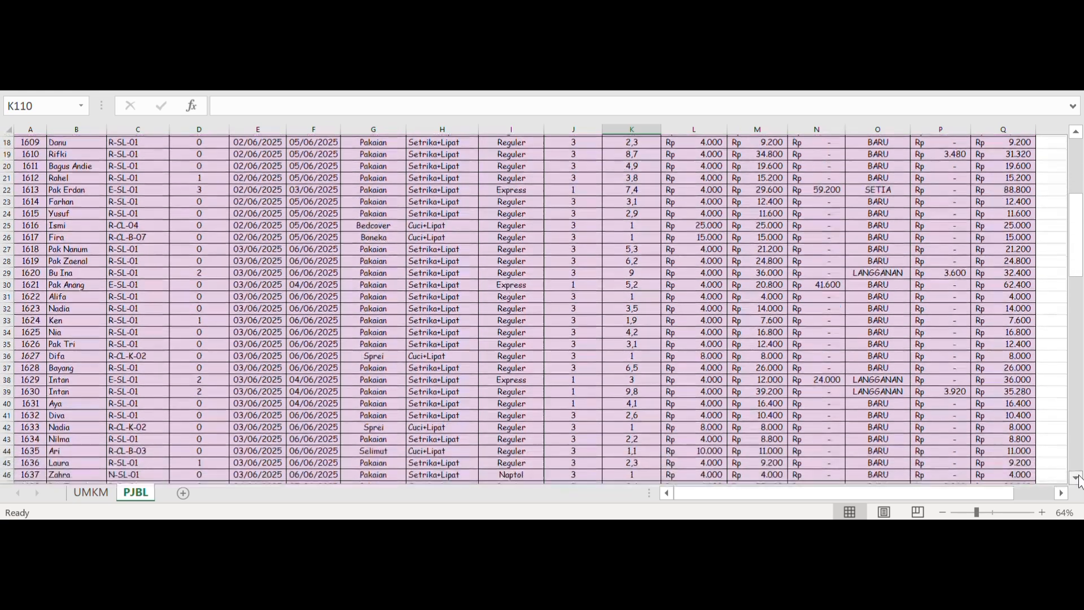
scroll(1078, 480, down, 5)
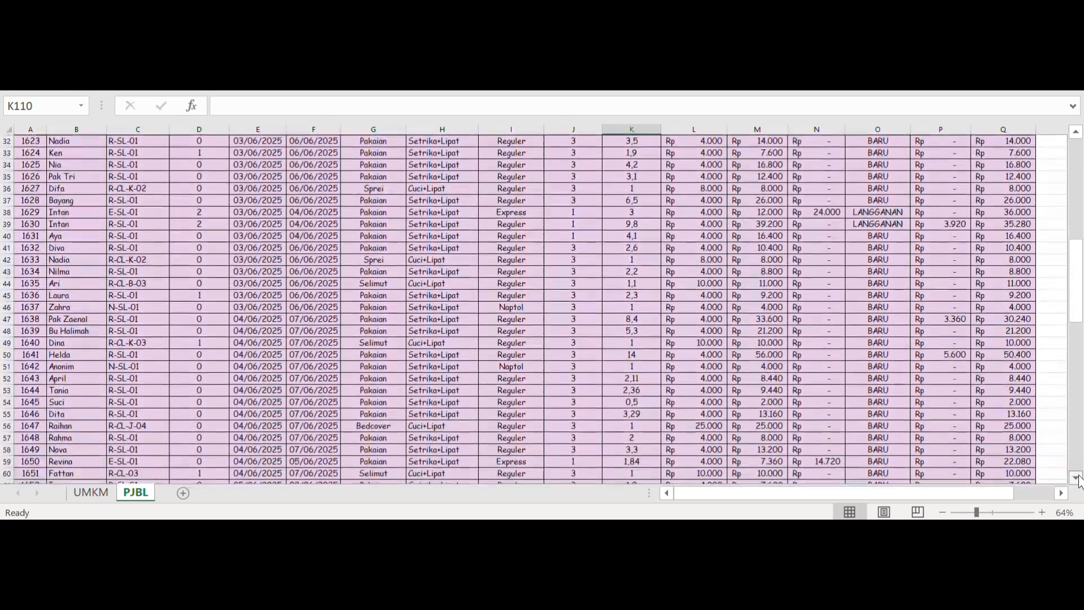
scroll(1078, 480, down, 8)
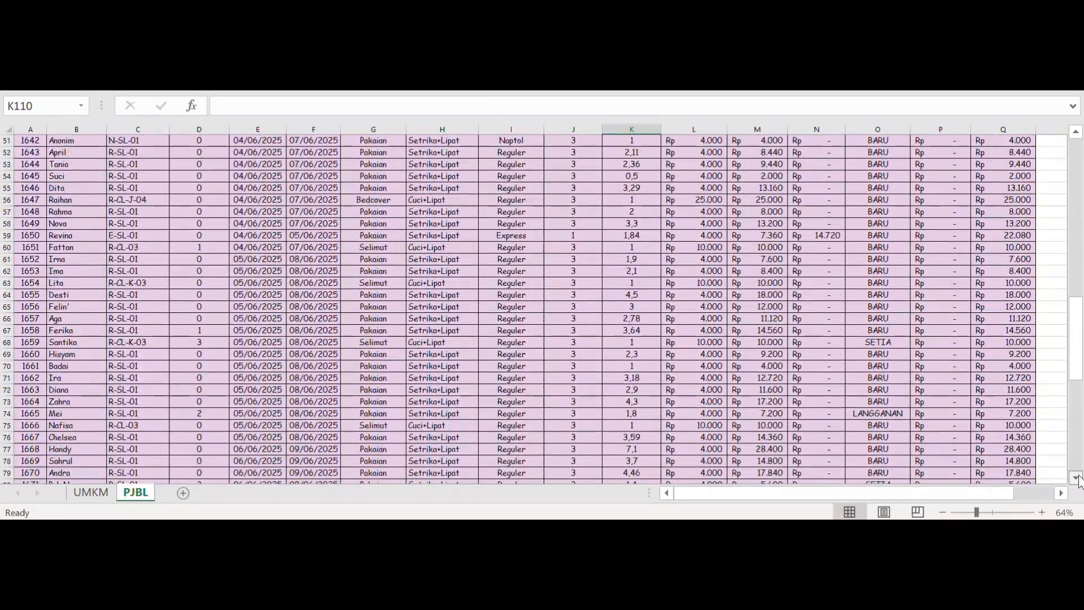
scroll(1079, 480, down, 6)
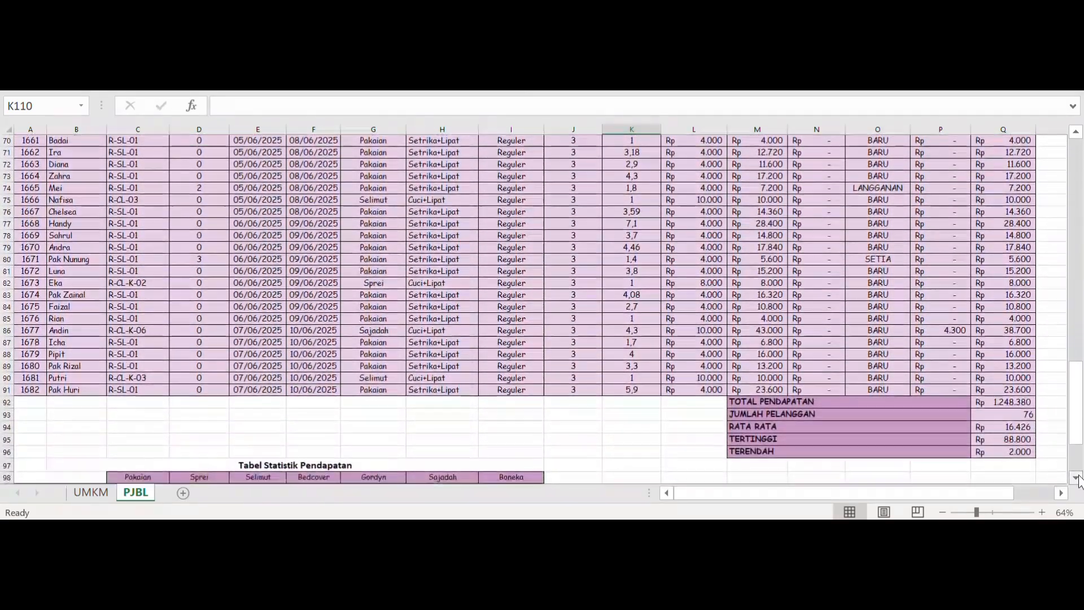